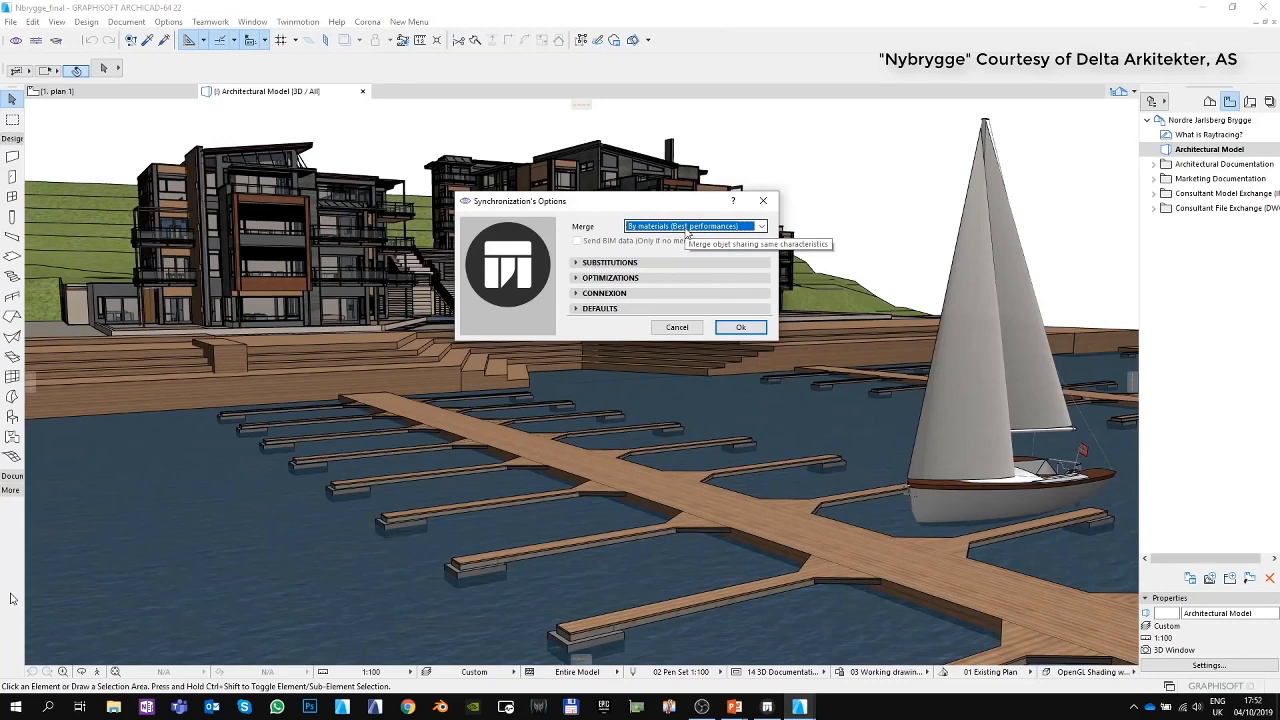
Review the Merge and Send BIM data options in the Synchronization Options dialog.
click(686, 230)
click(680, 249)
click(577, 242)
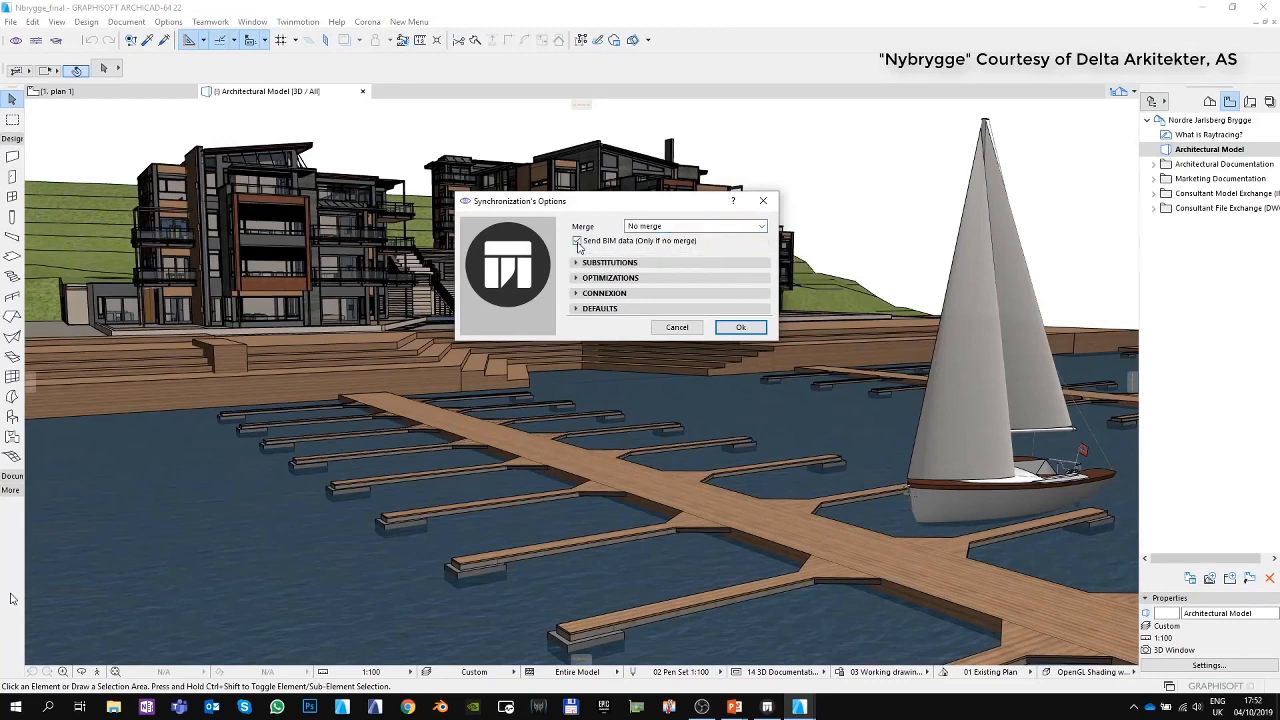
click(686, 226)
click(680, 240)
click(577, 264)
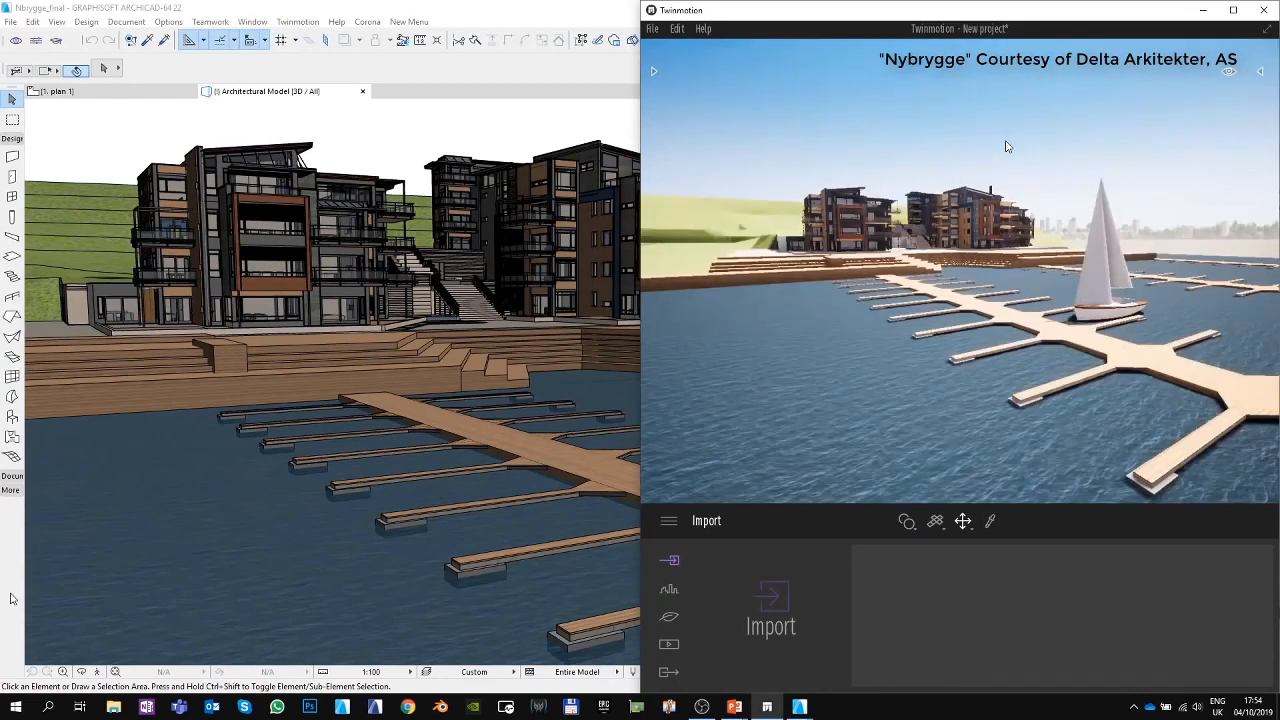
click(1233, 10)
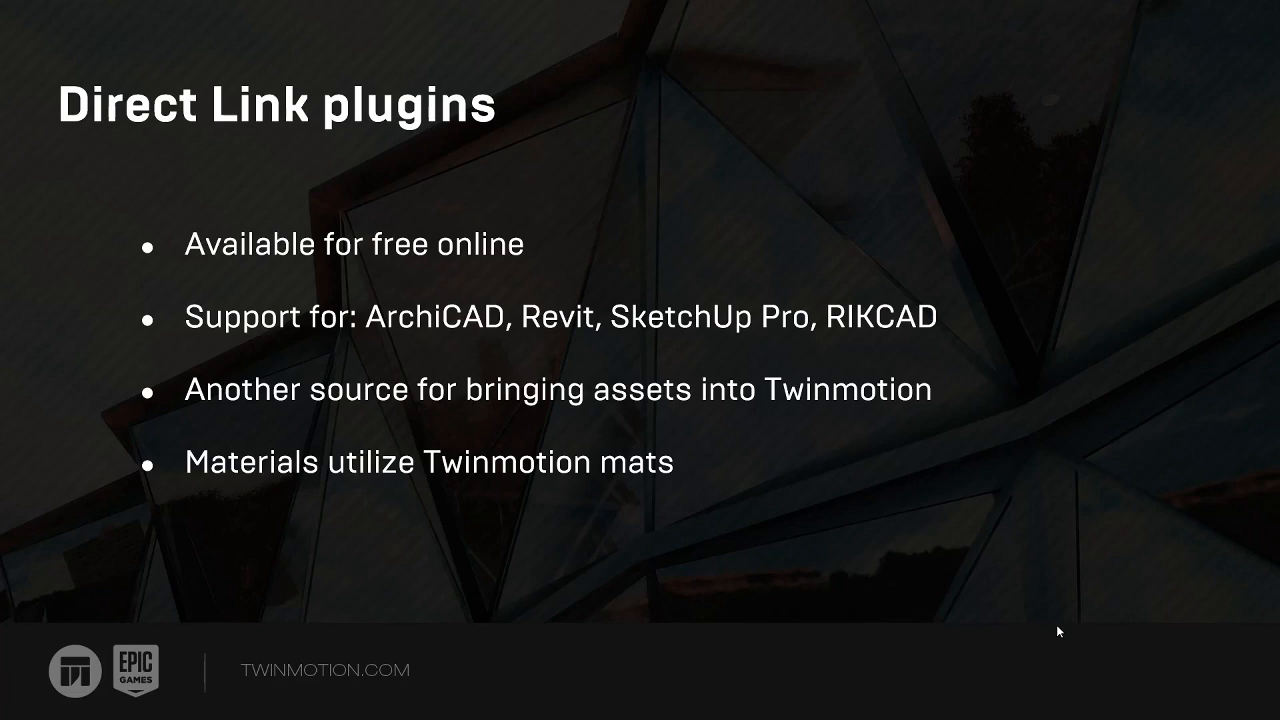
key(Right)
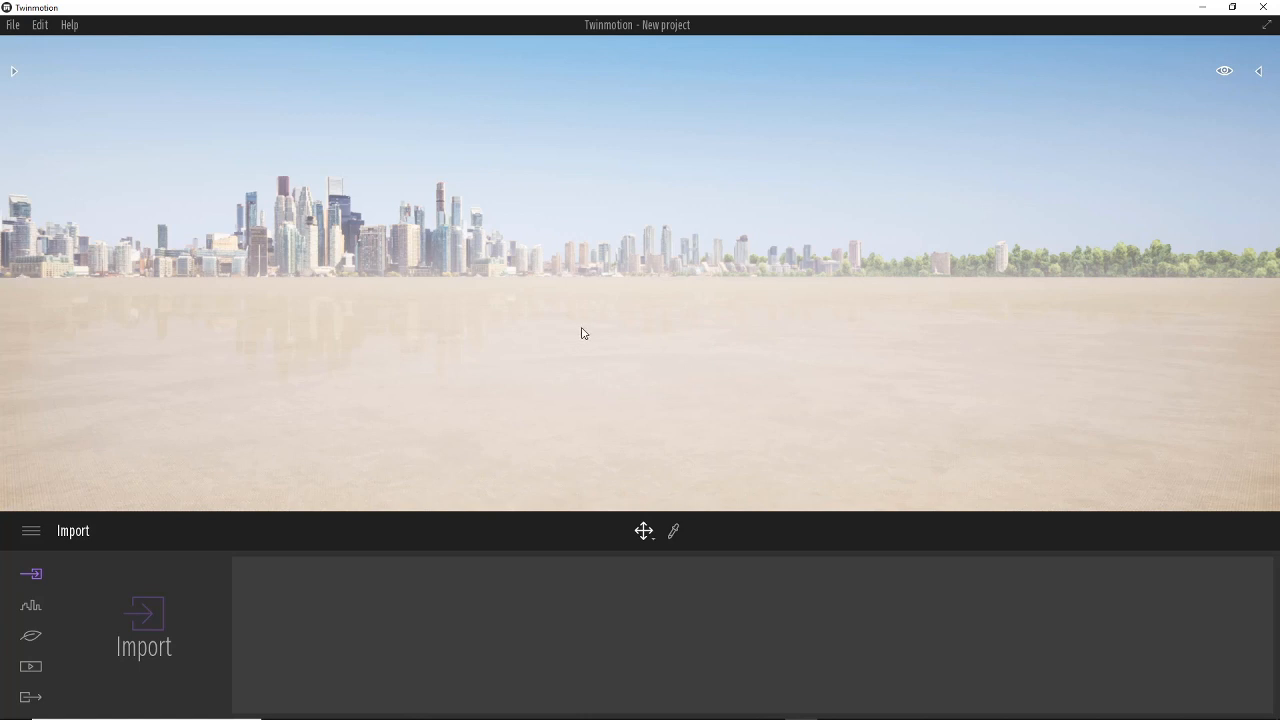
Open the scene graph panel and the library panel on either side of the viewport.
right_drag(600, 351, 687, 367)
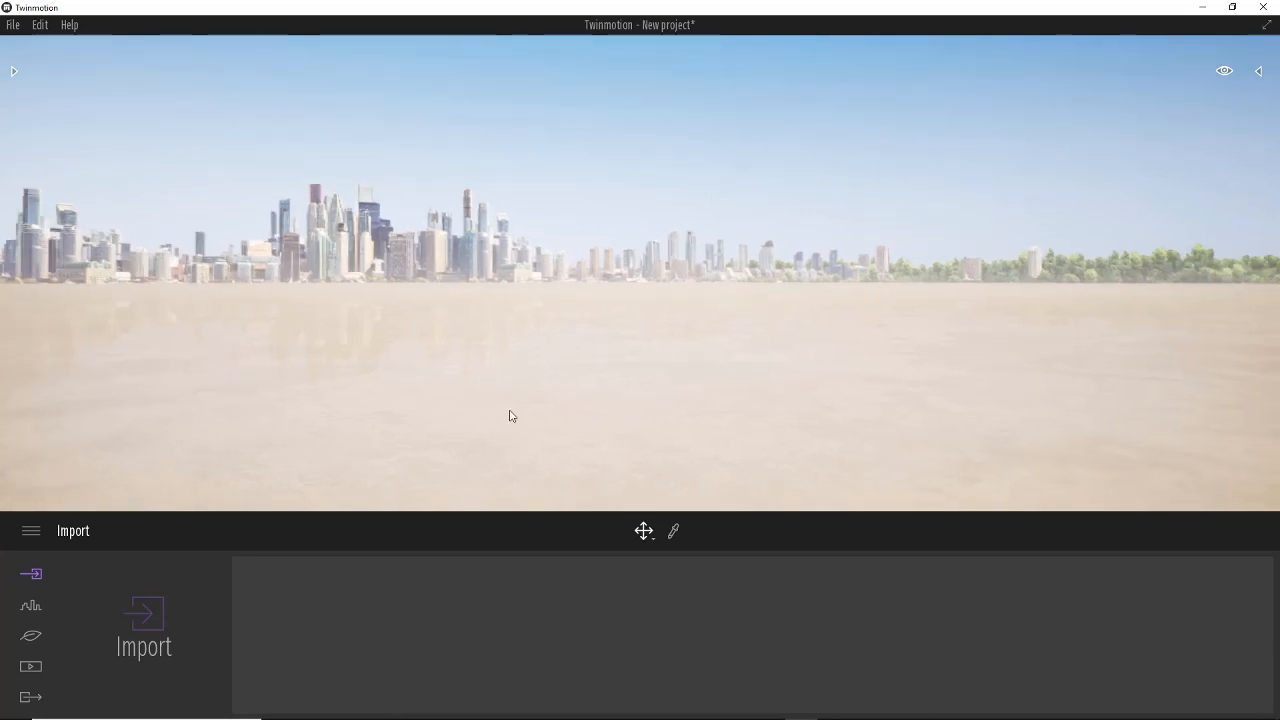
click(1259, 74)
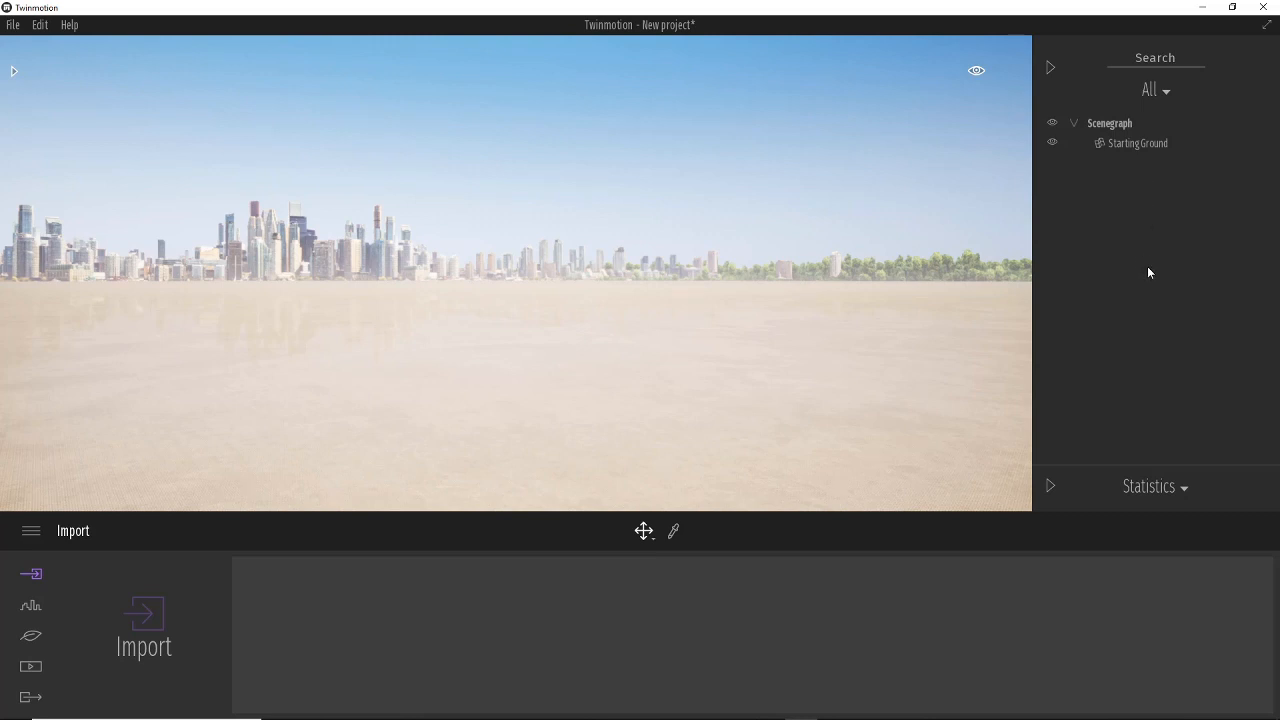
click(14, 72)
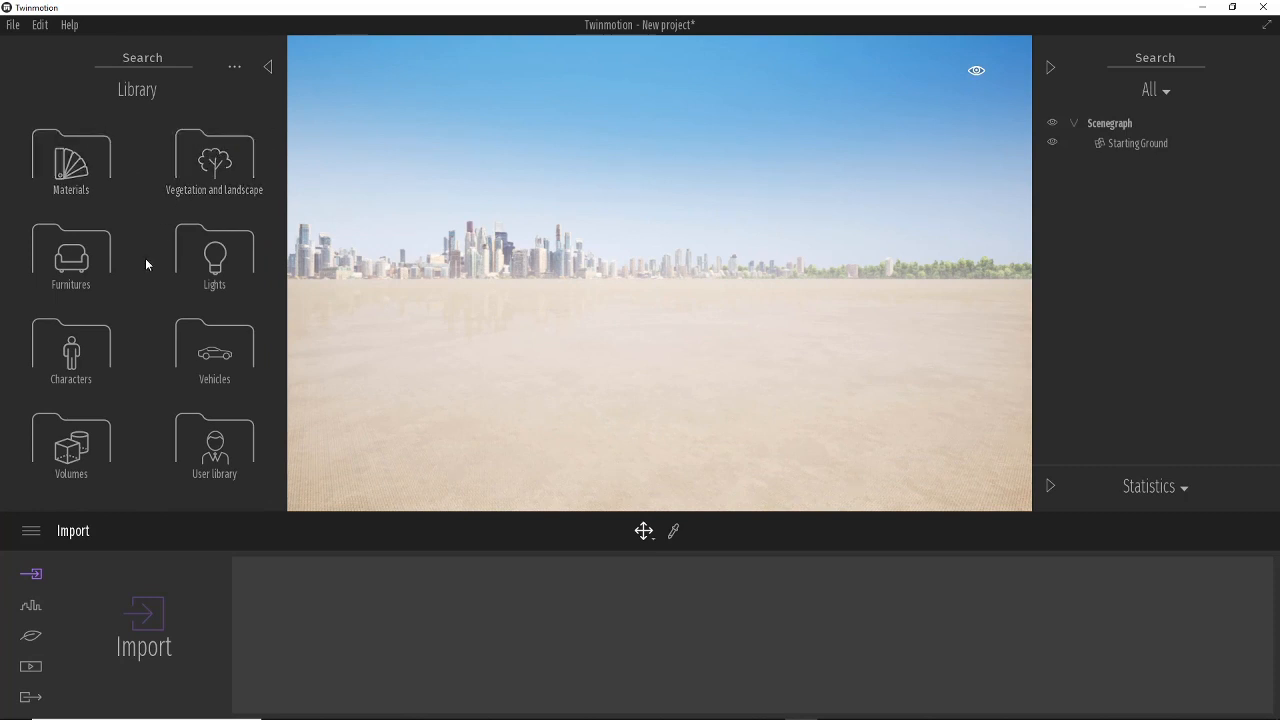
Browse the library's Vegetation and landscape, Trees and User library folders, and close the library panel.
click(195, 172)
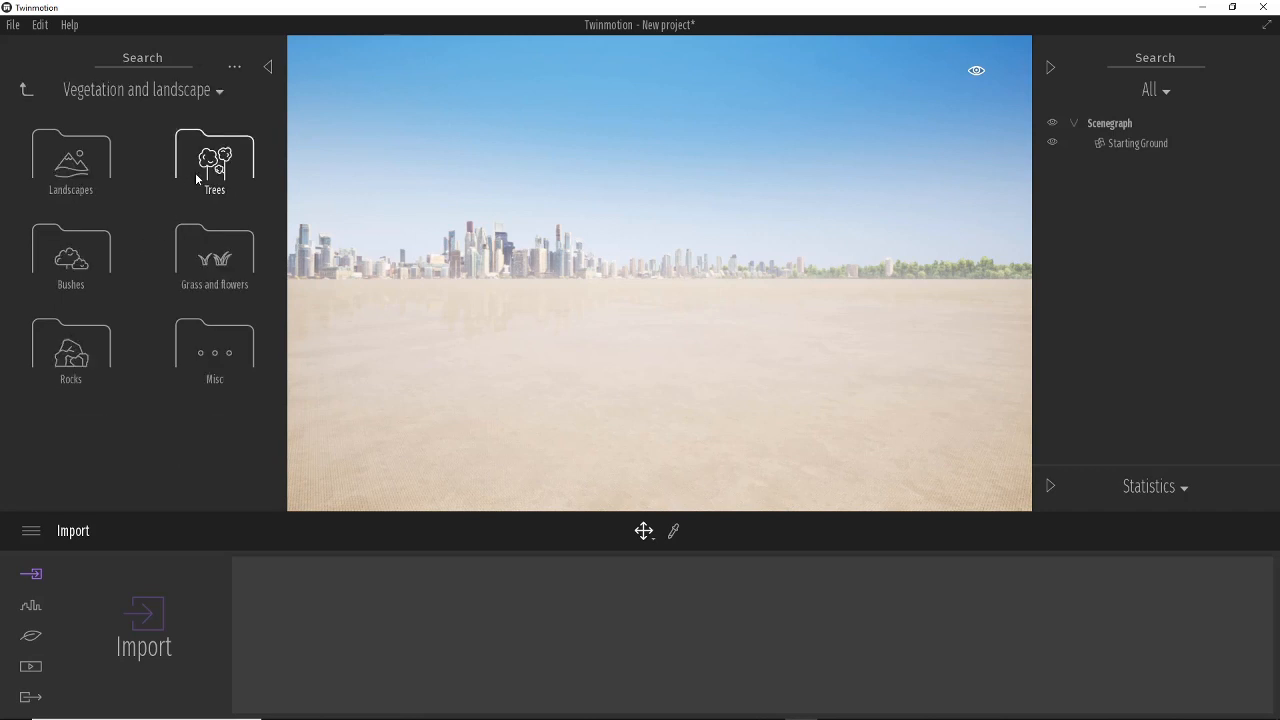
click(195, 172)
drag(277, 160, 274, 106)
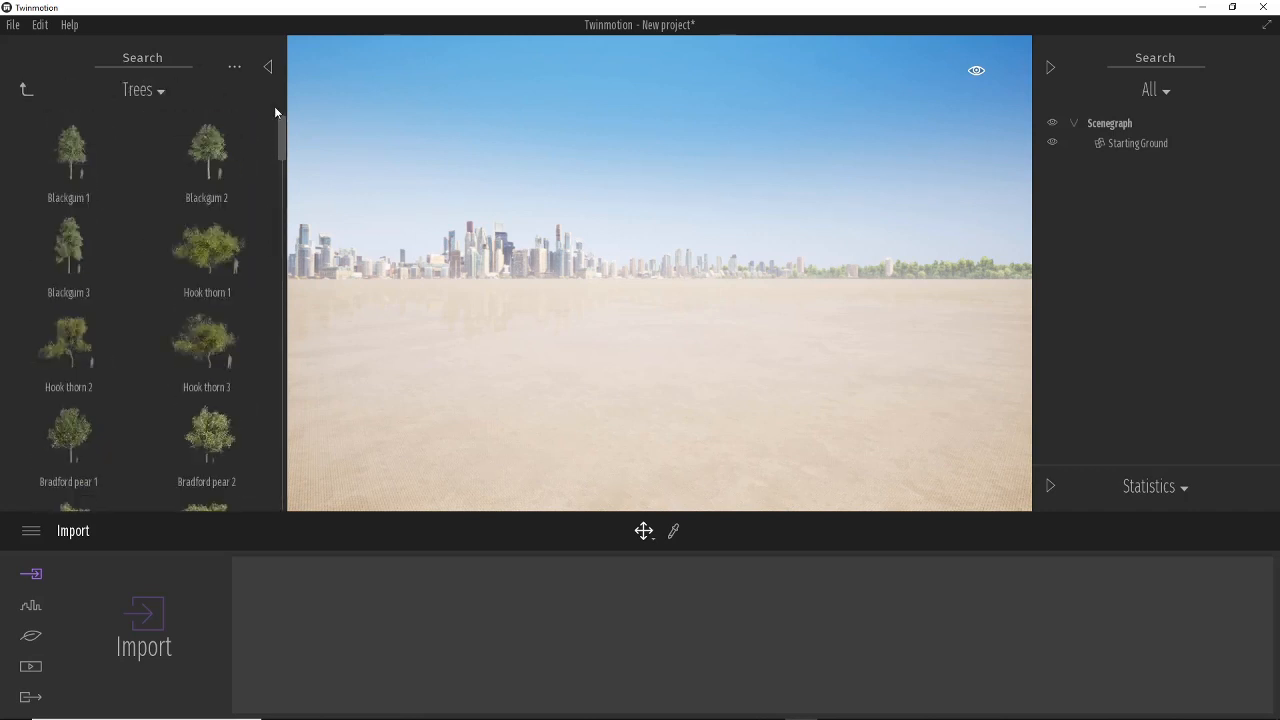
click(26, 91)
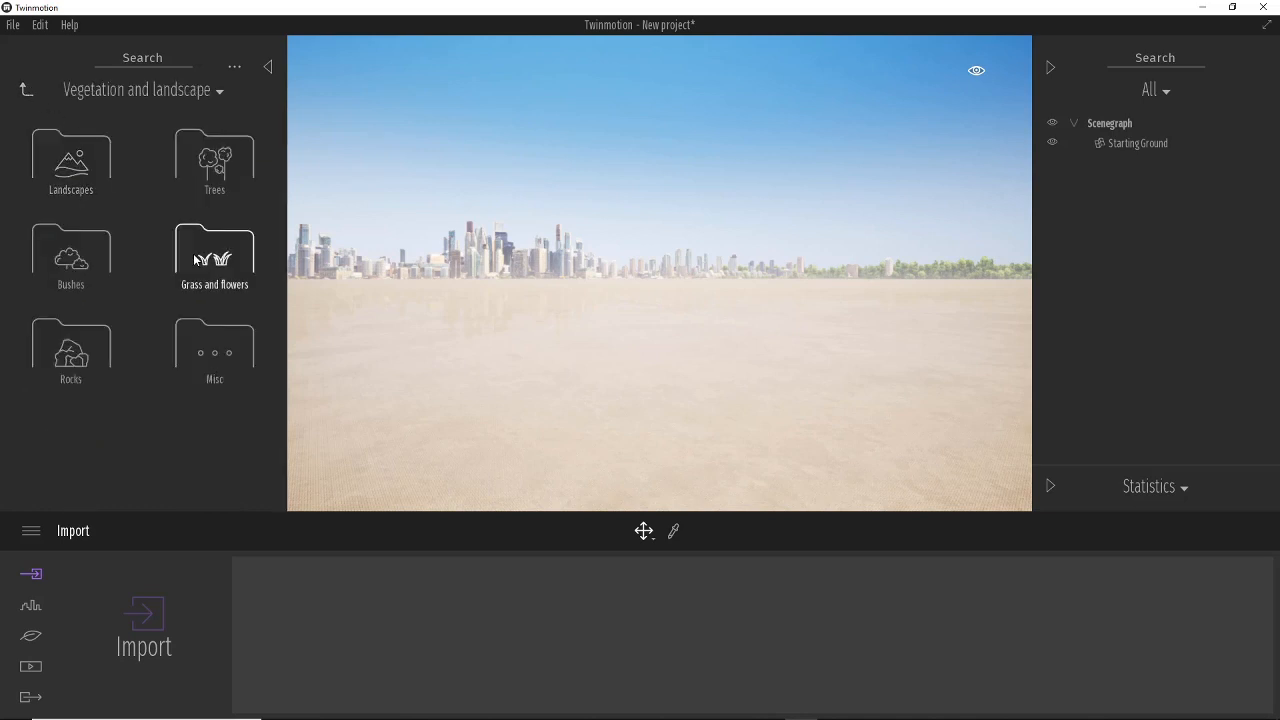
click(29, 97)
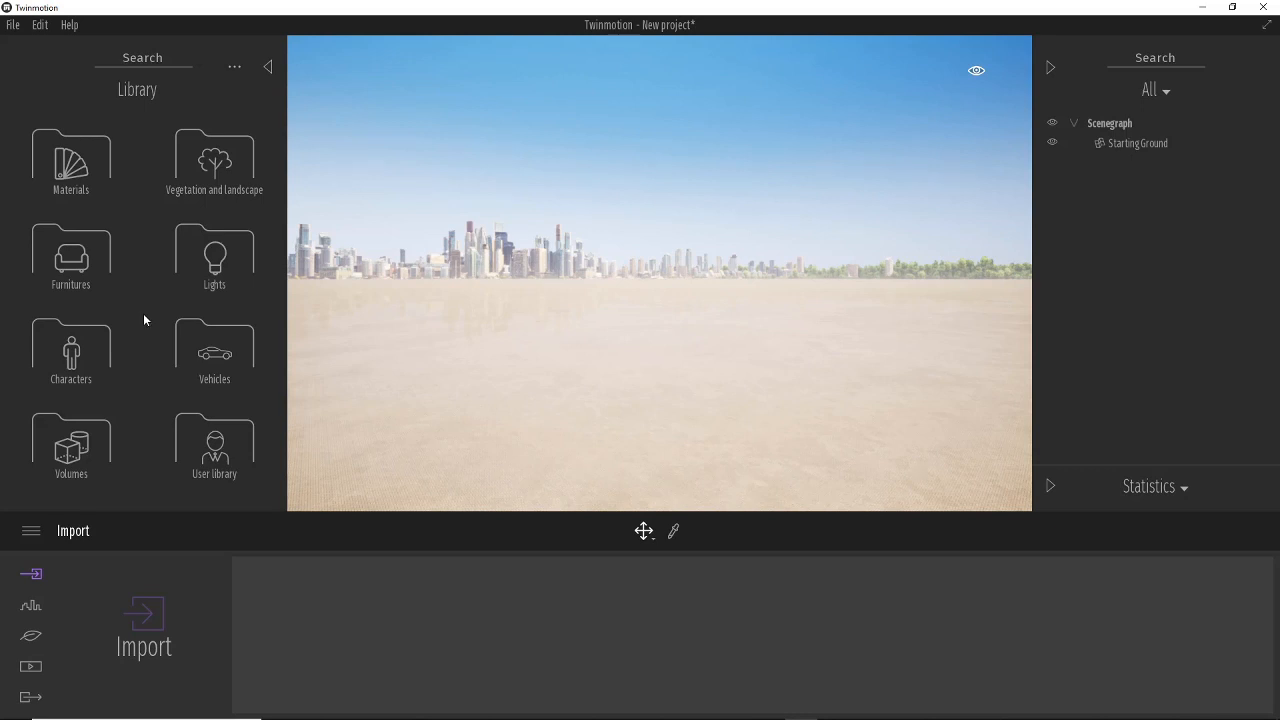
click(232, 456)
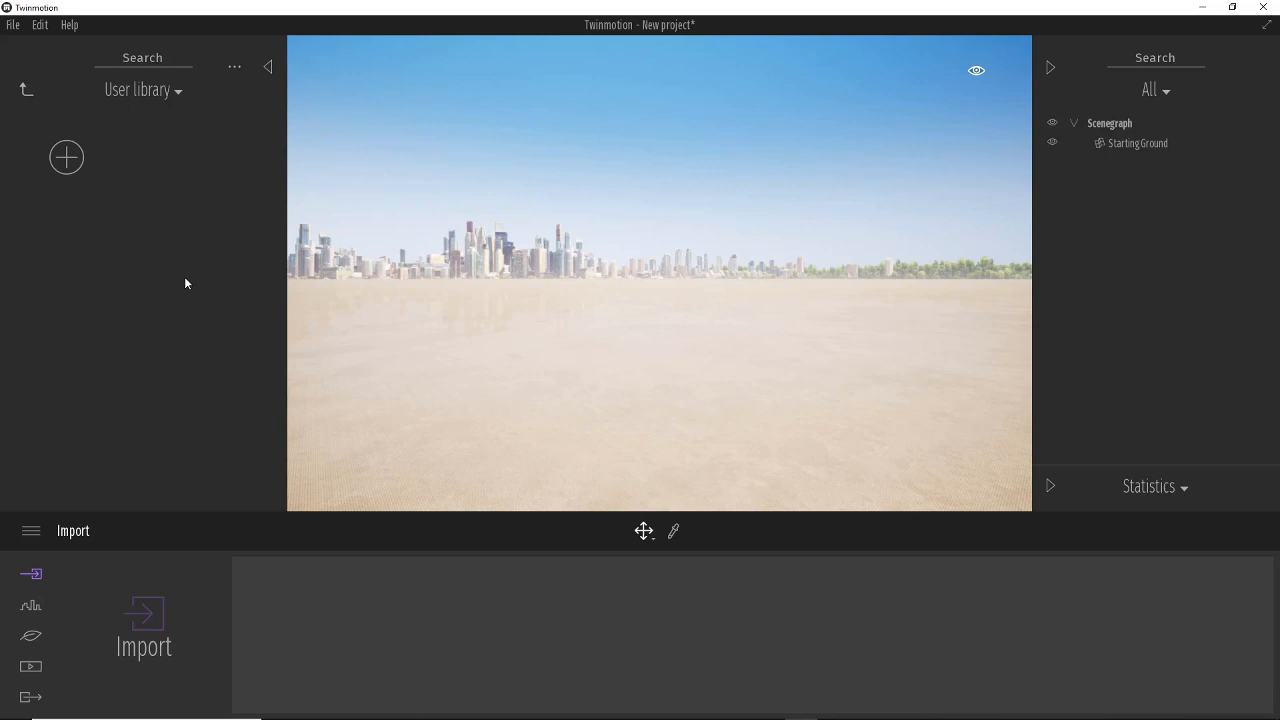
click(268, 68)
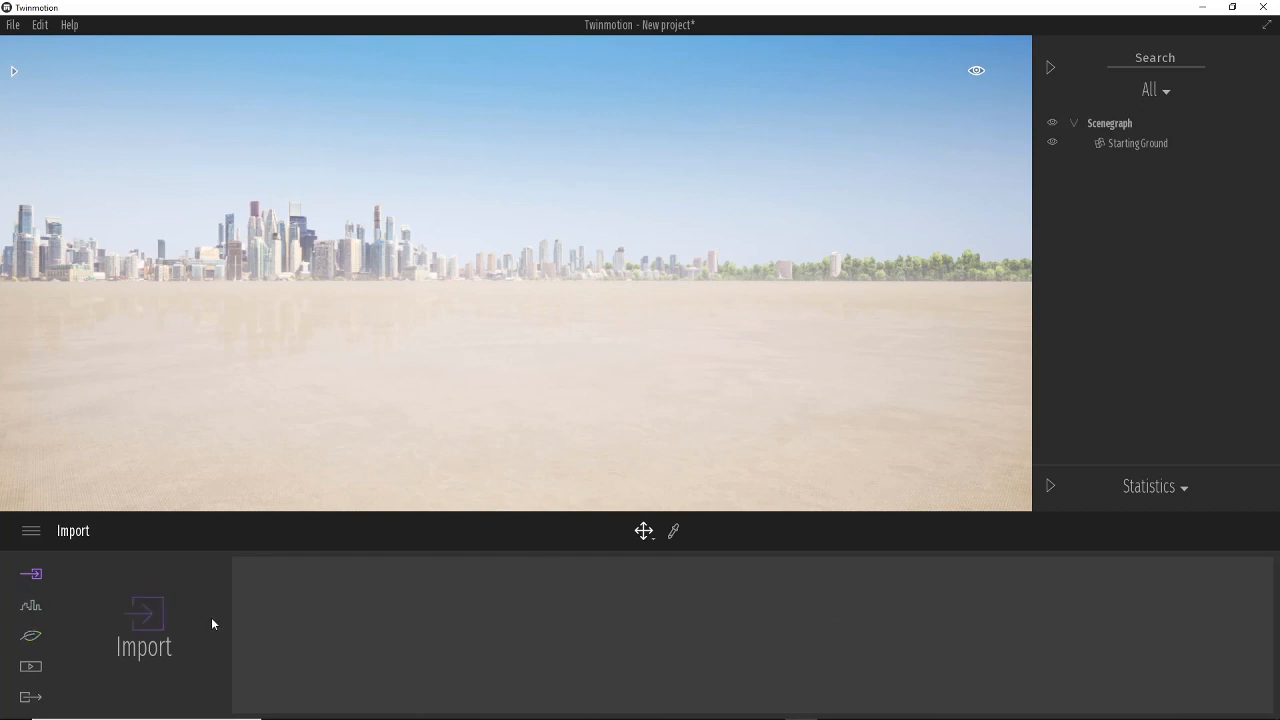
Browse the Nature category options and return to the Import section.
click(31, 605)
click(31, 636)
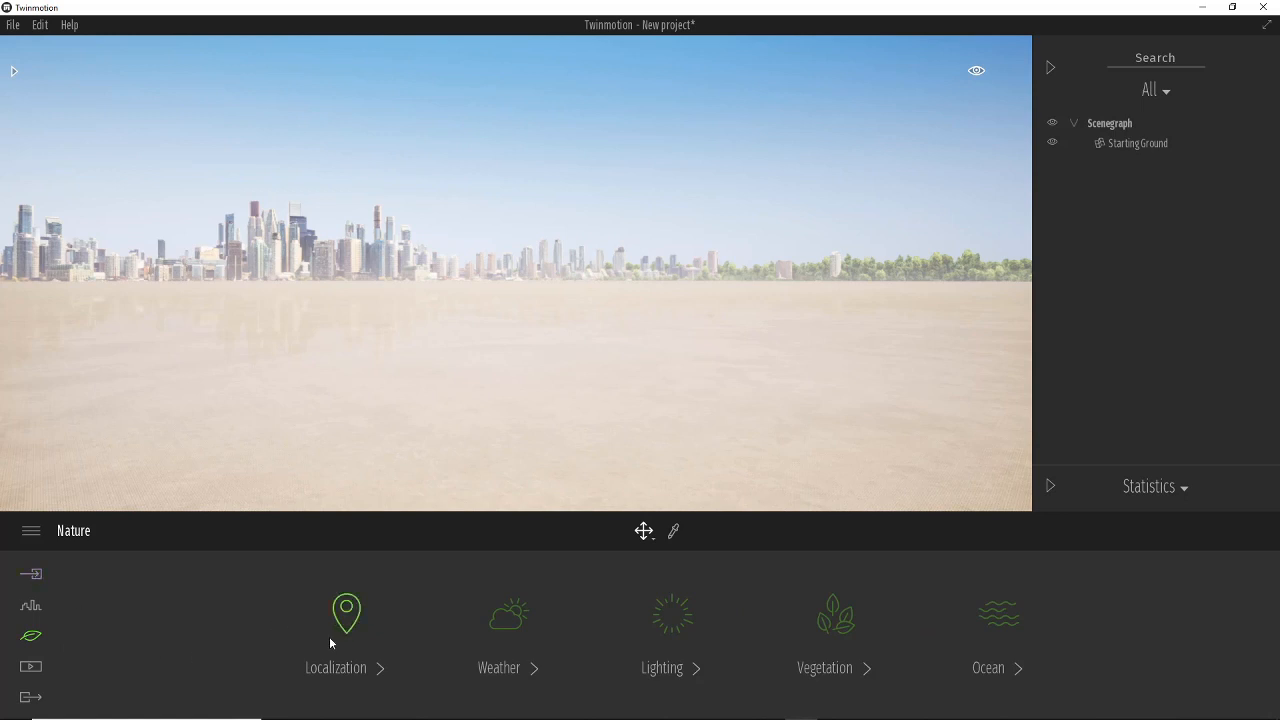
click(31, 576)
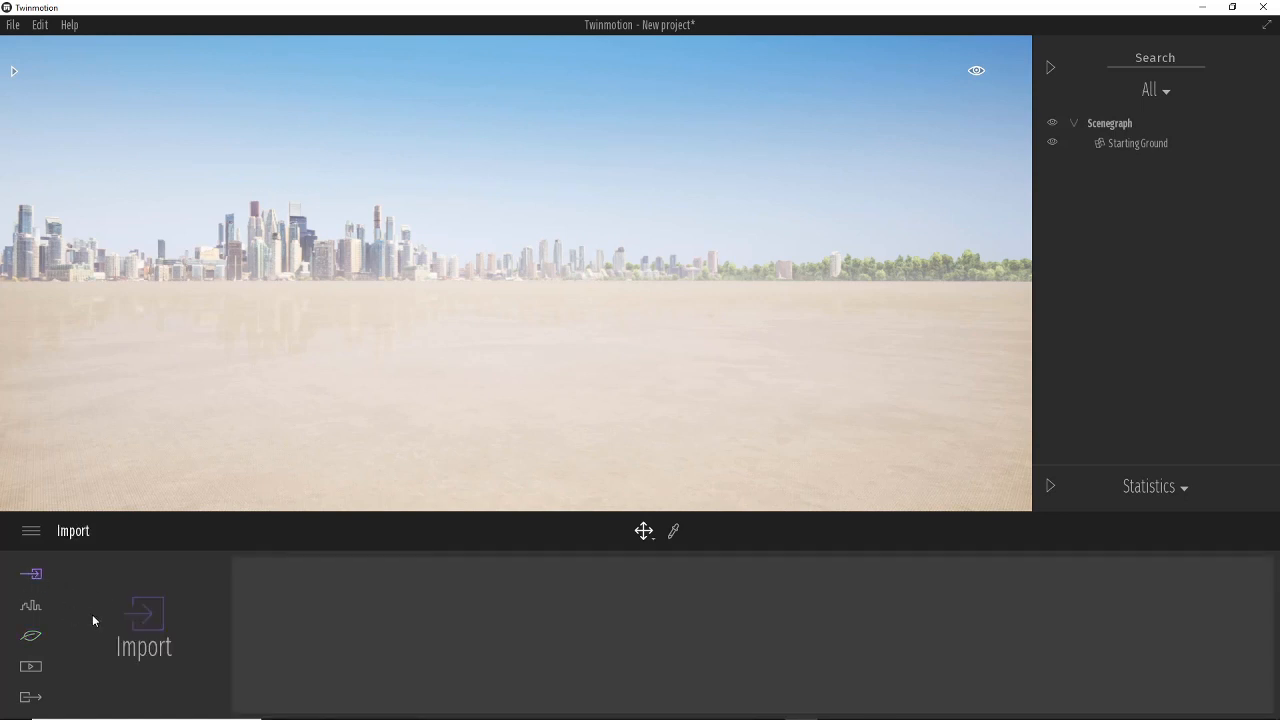
Examine the commands in the File menu and the main menu.
click(13, 25)
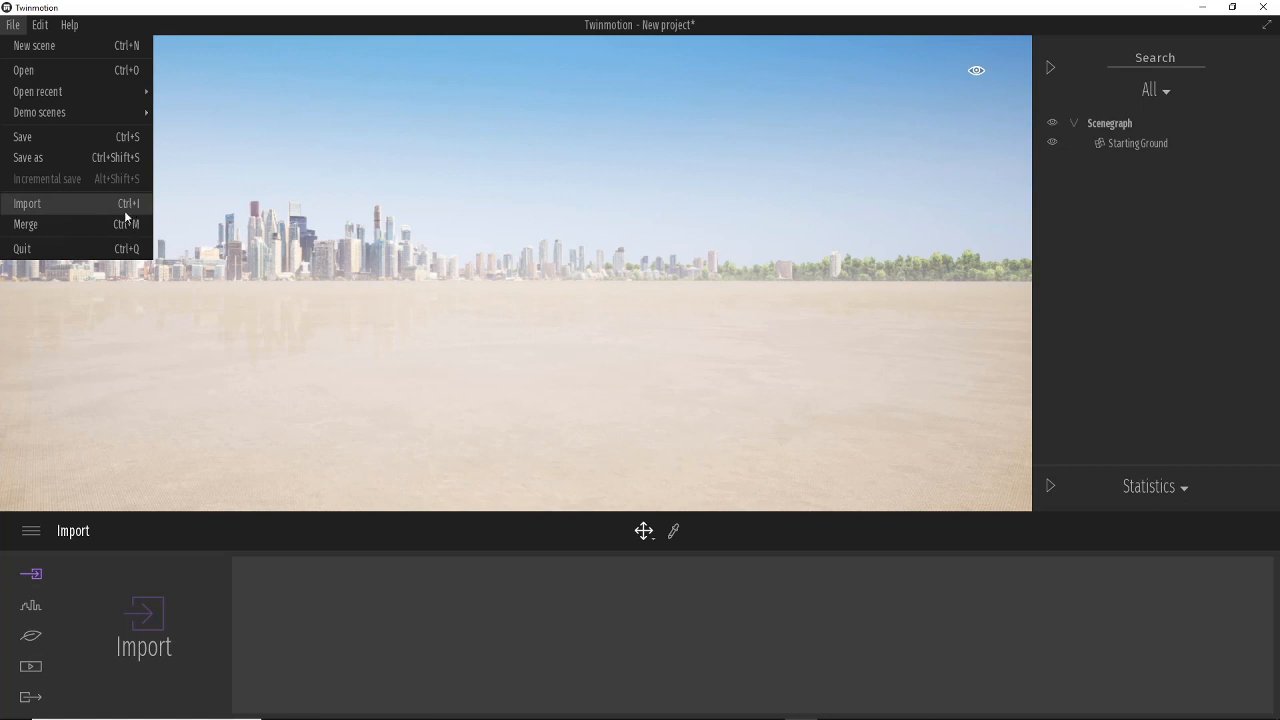
click(161, 549)
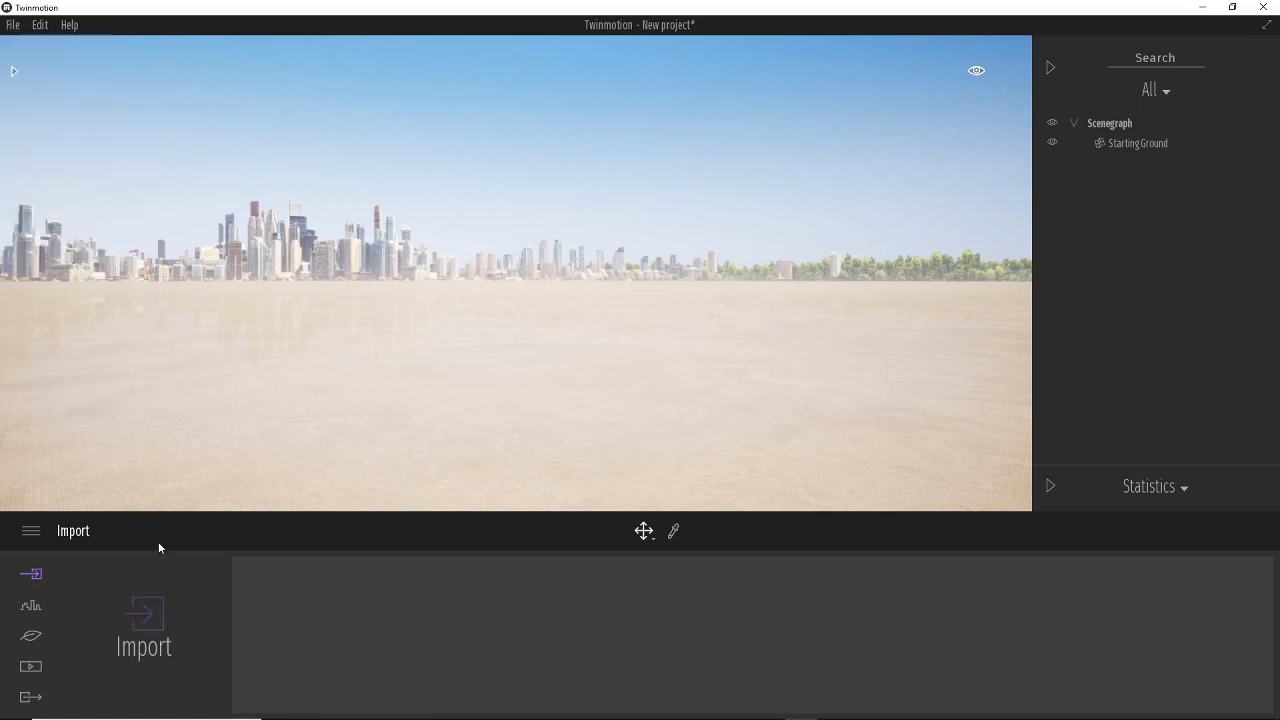
click(31, 533)
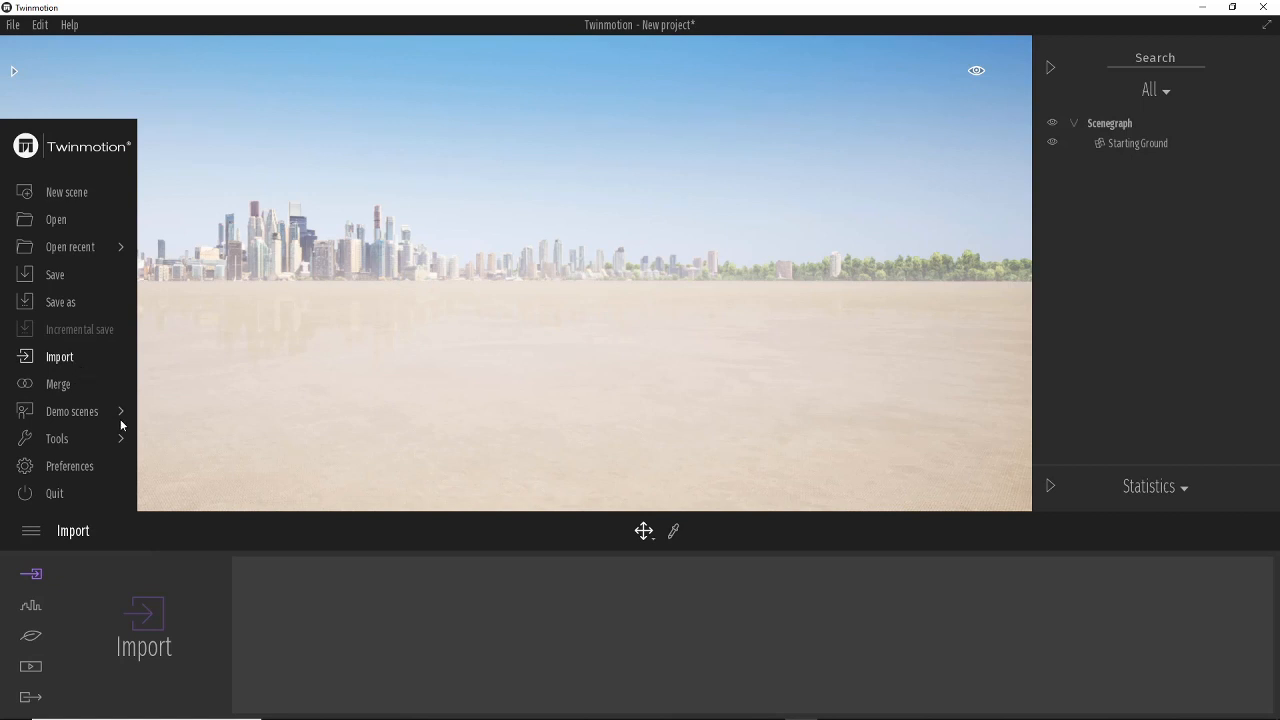
click(208, 604)
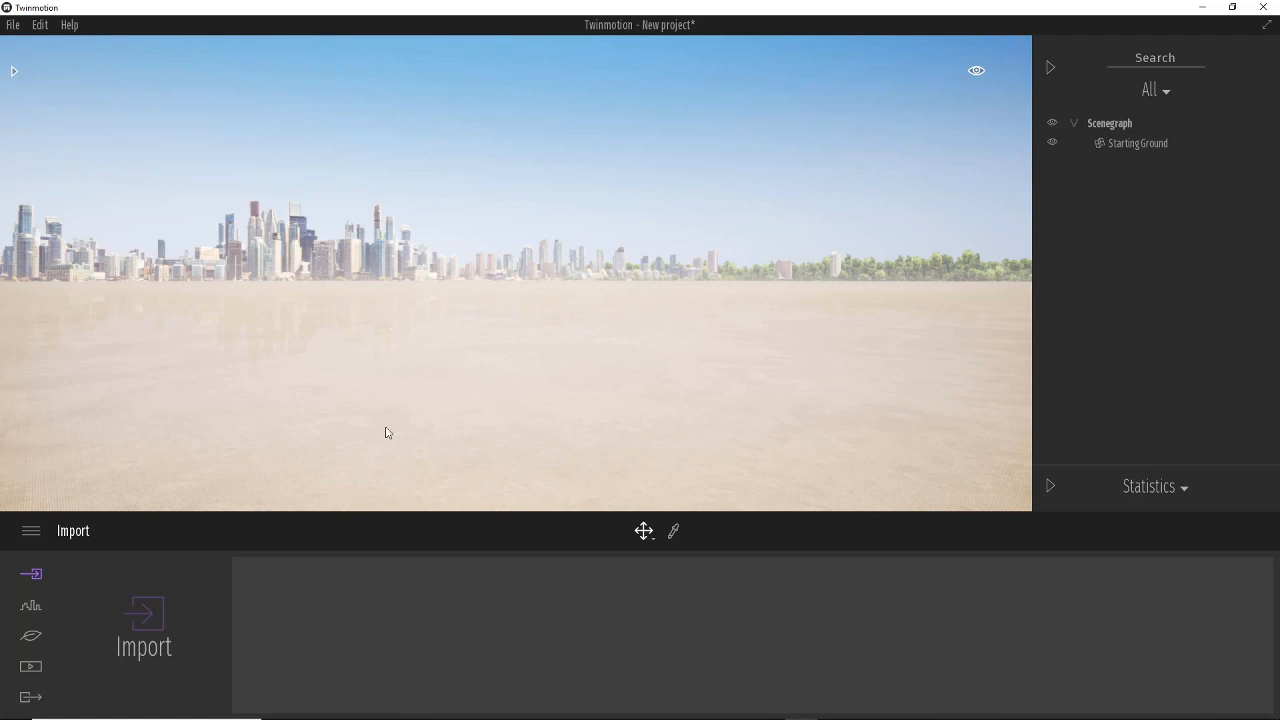
Start an import and choose the IronGate FBX file from the Turbosquid IronGate Scale_Fix folder.
click(158, 616)
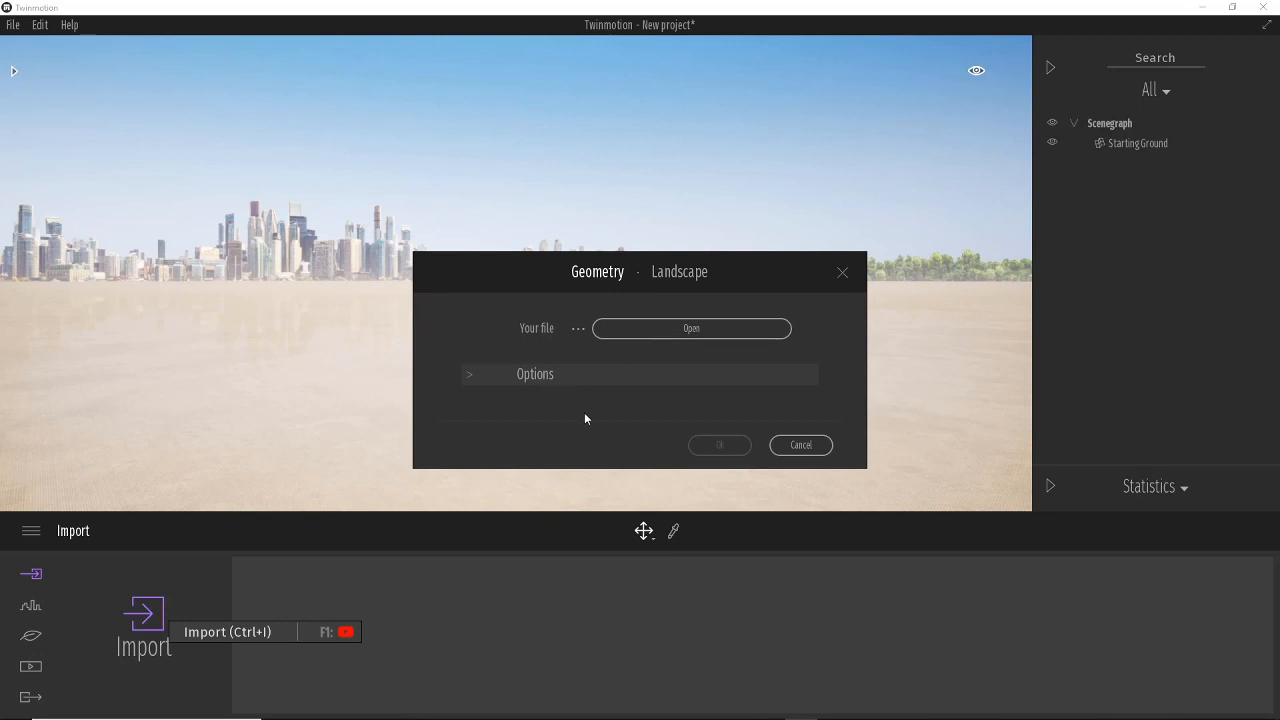
click(695, 333)
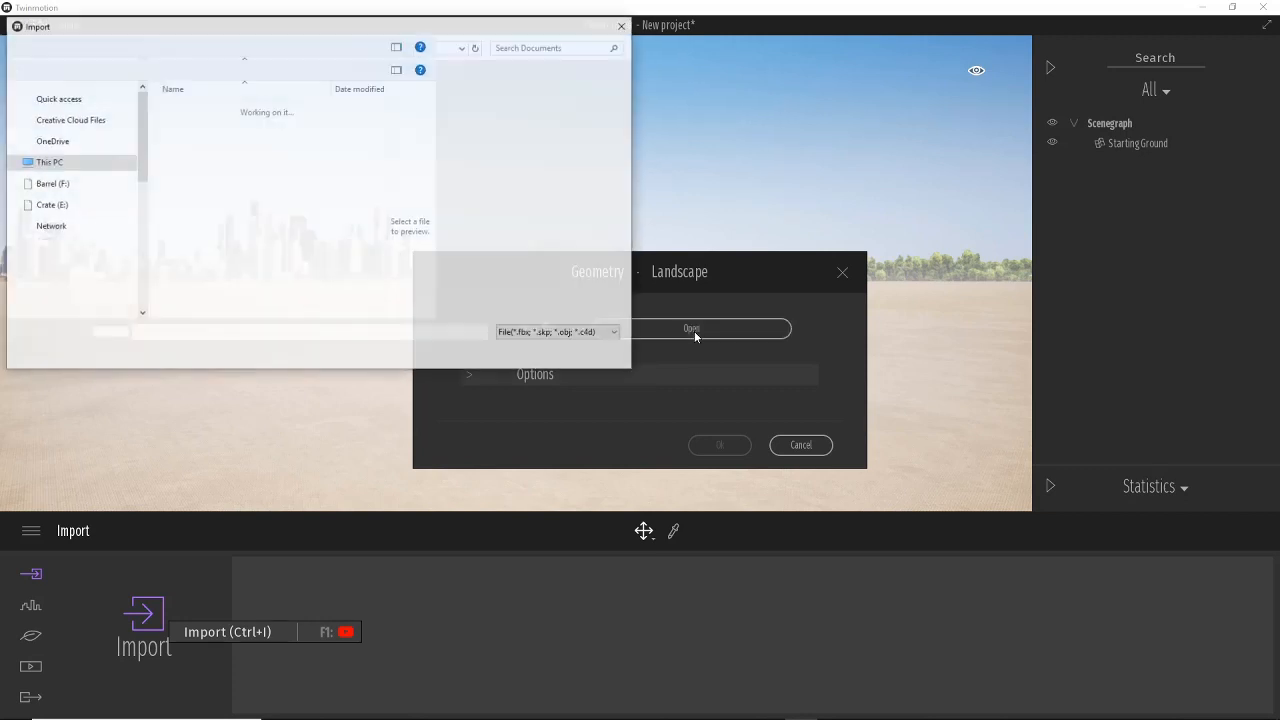
double_click(117, 136)
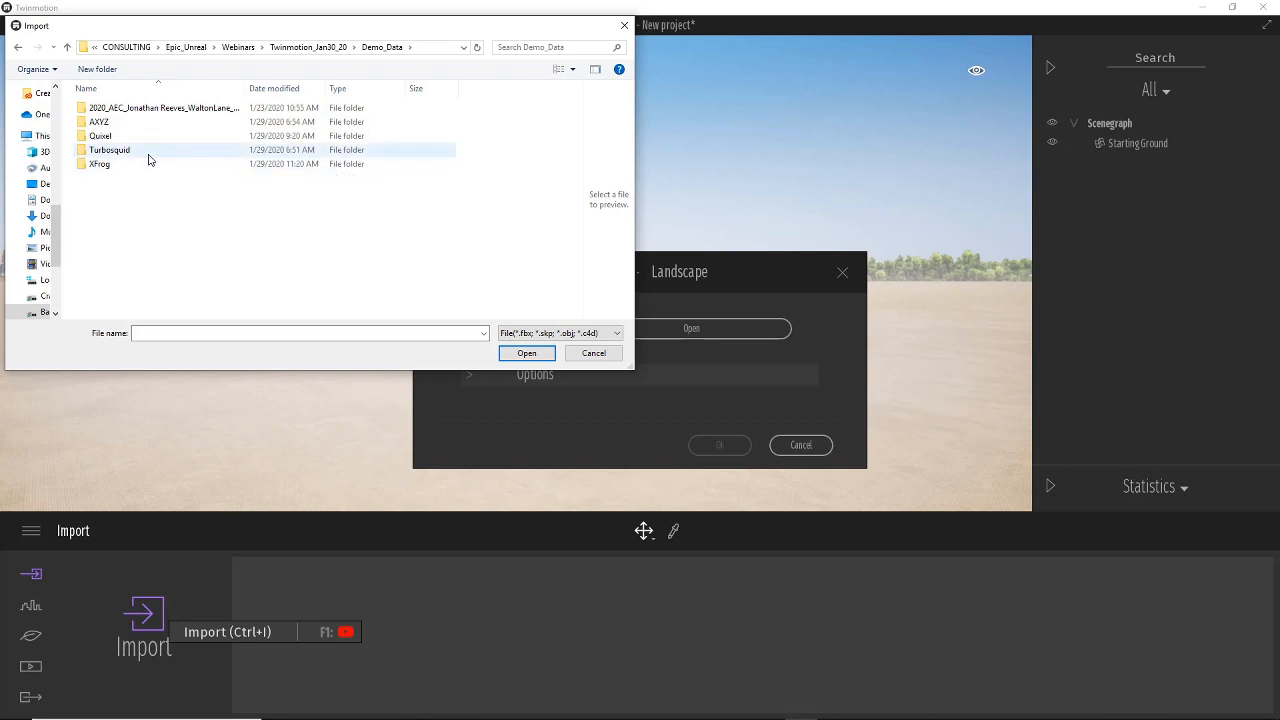
double_click(127, 152)
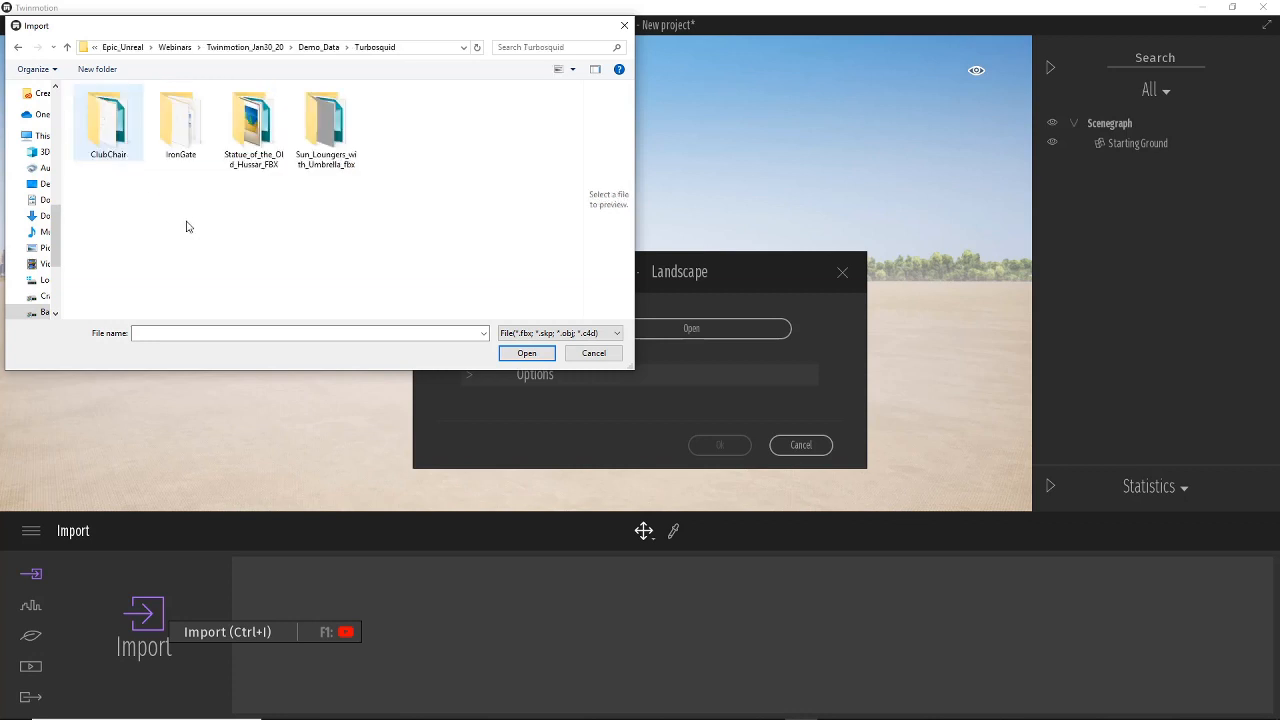
click(186, 124)
double_click(186, 124)
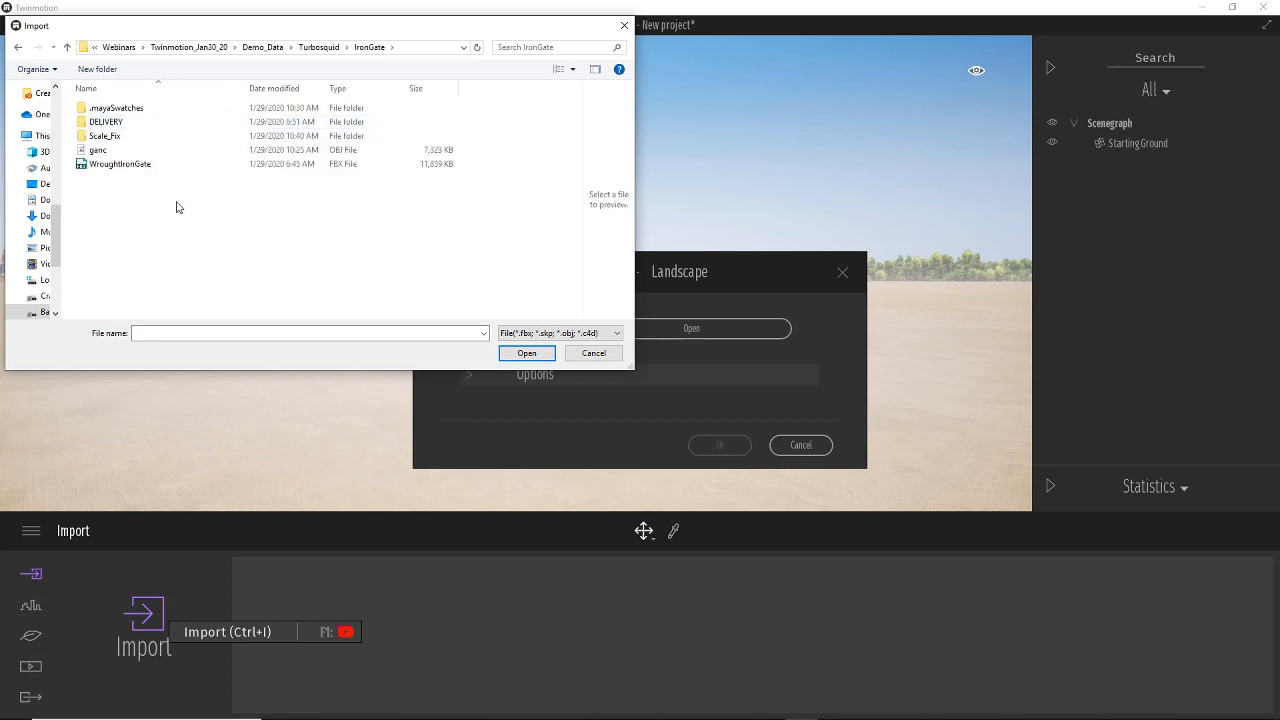
double_click(108, 135)
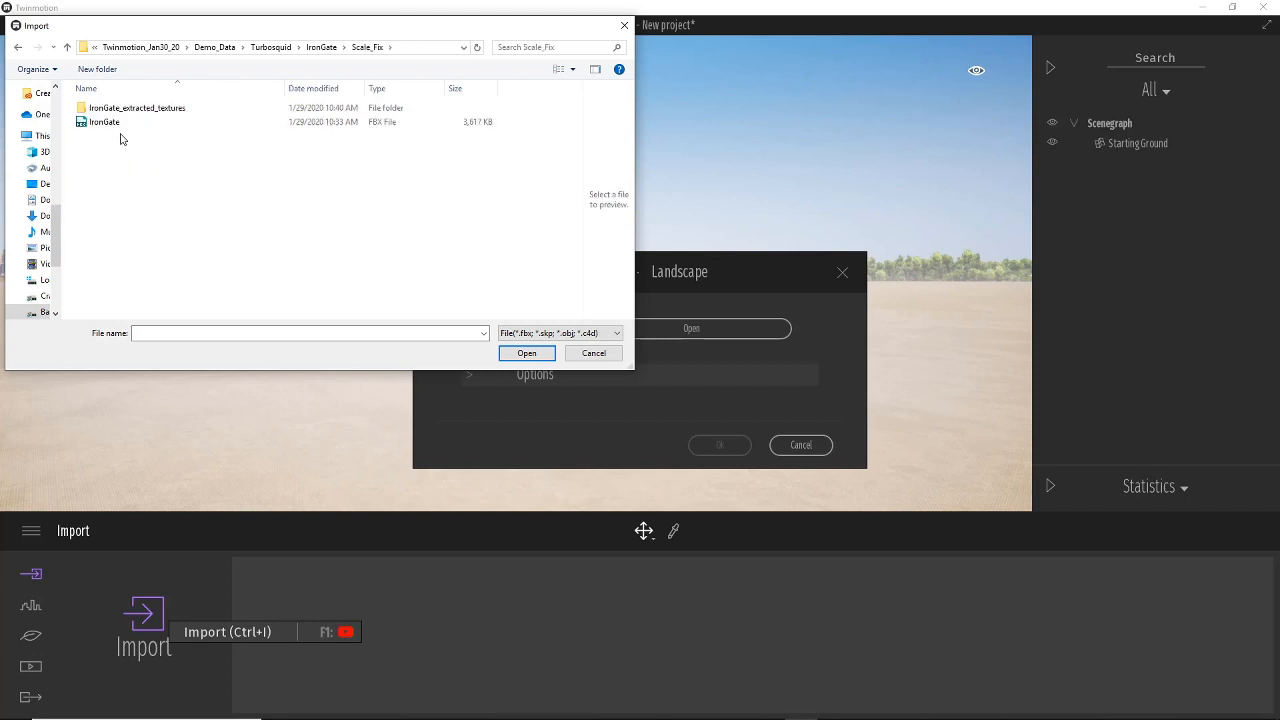
click(121, 123)
click(105, 124)
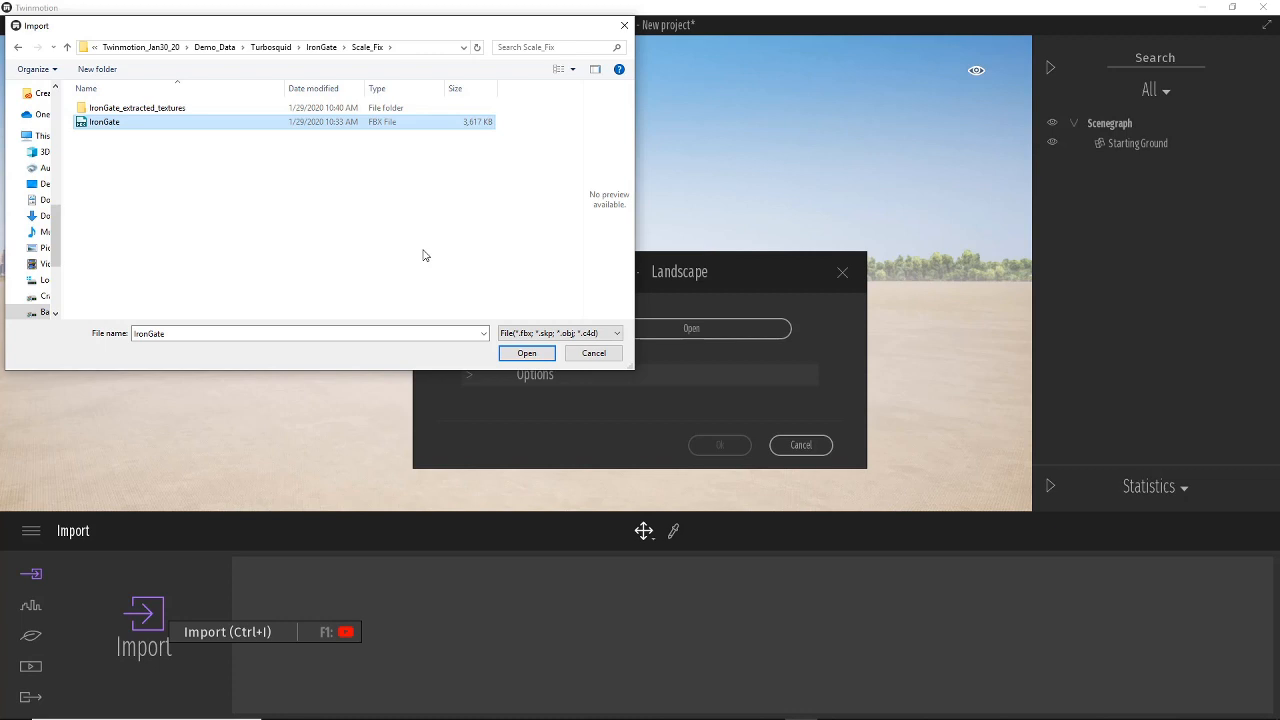
click(527, 353)
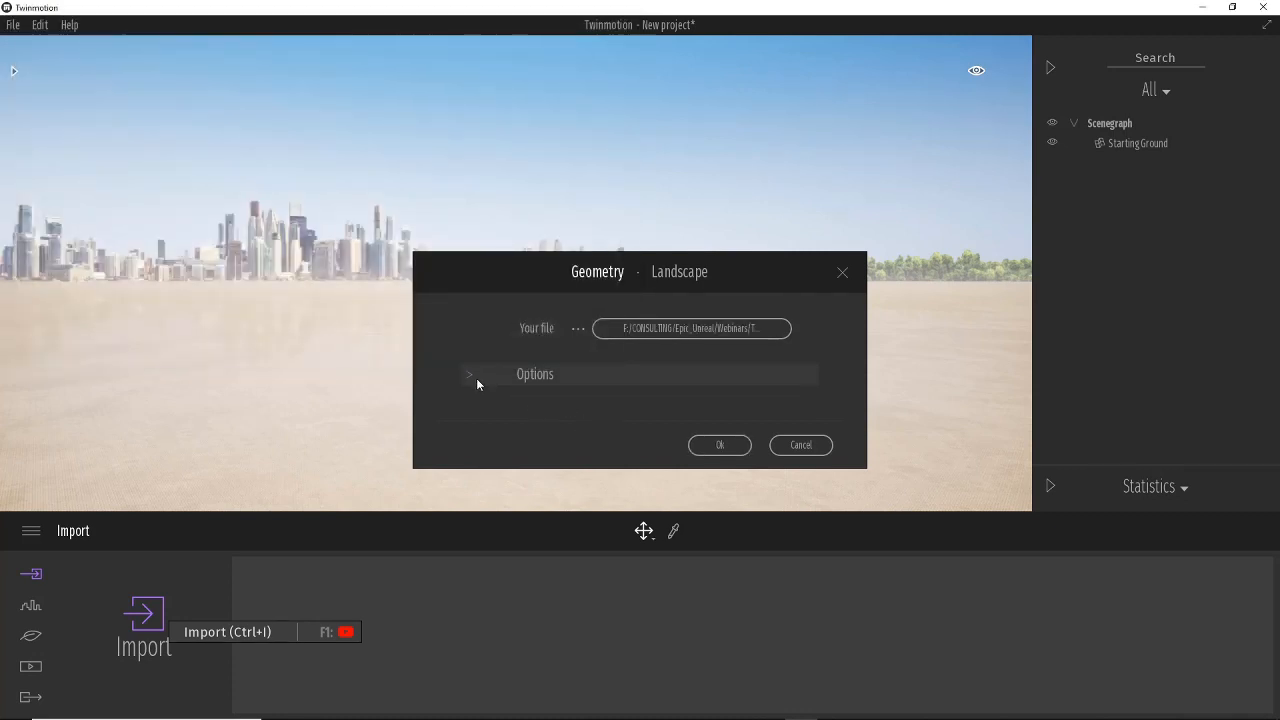
Set the import Collapse option to Collapse all and confirm the import.
click(470, 374)
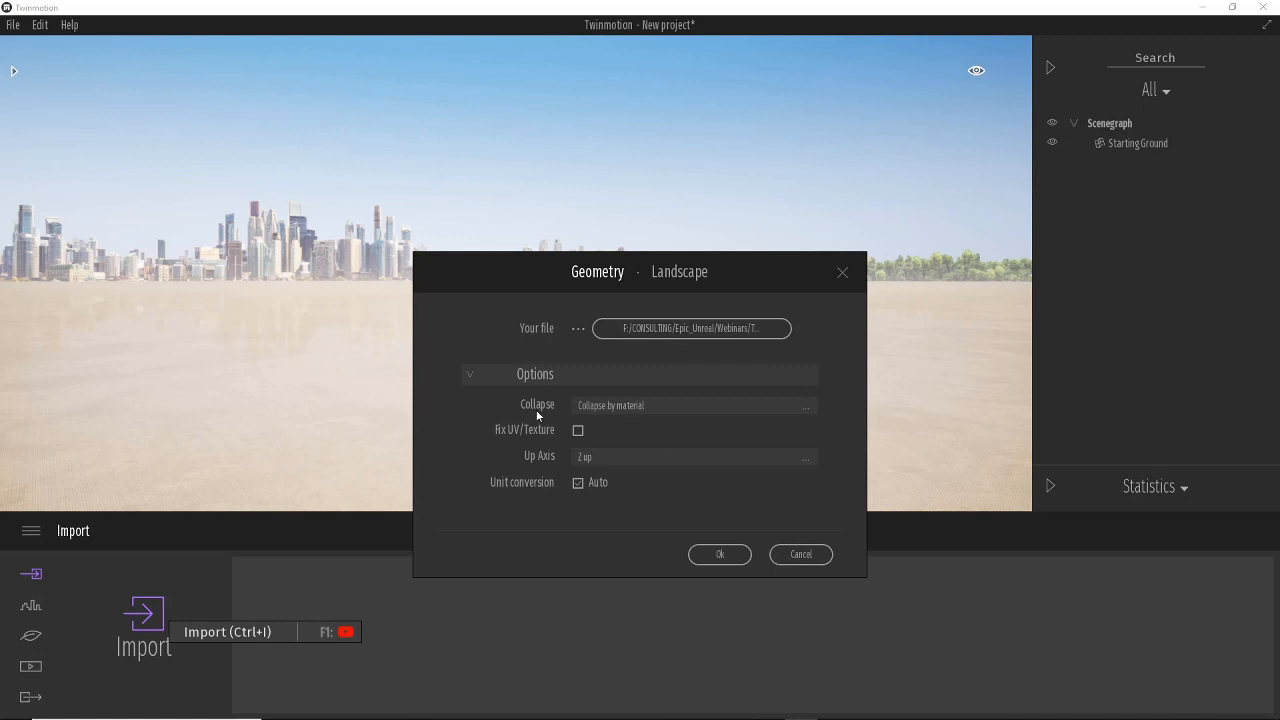
click(716, 408)
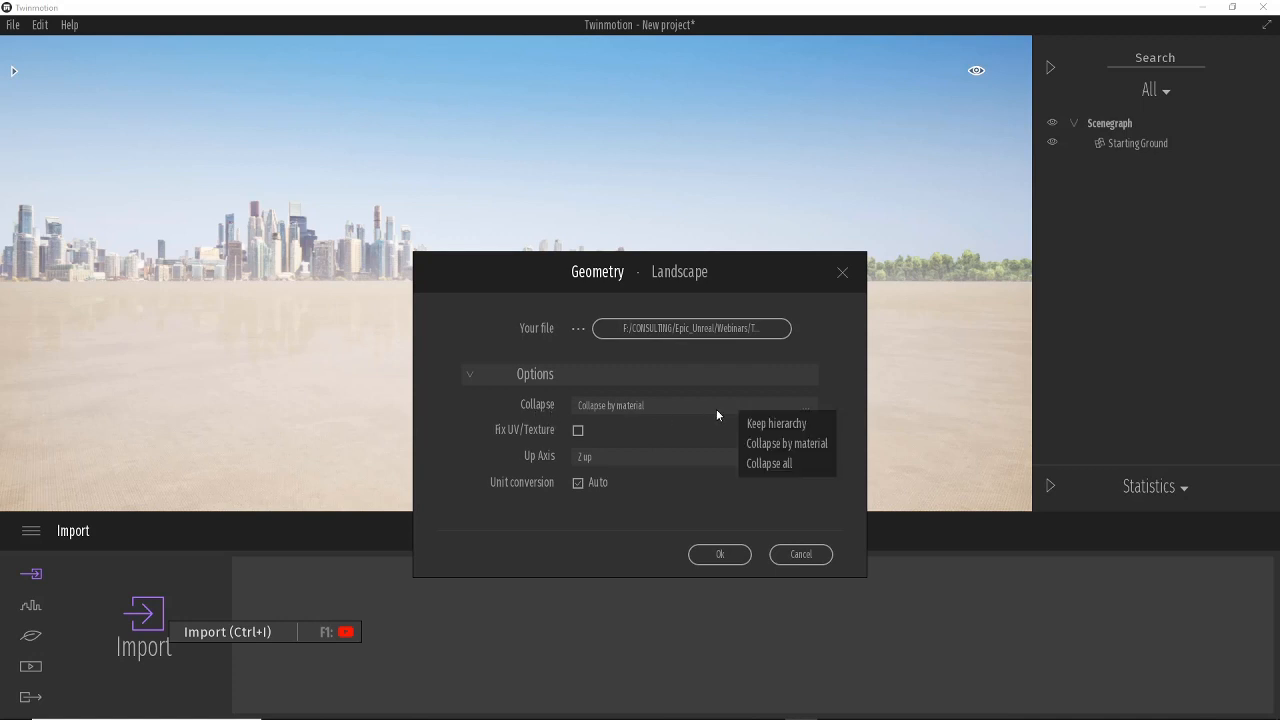
click(794, 463)
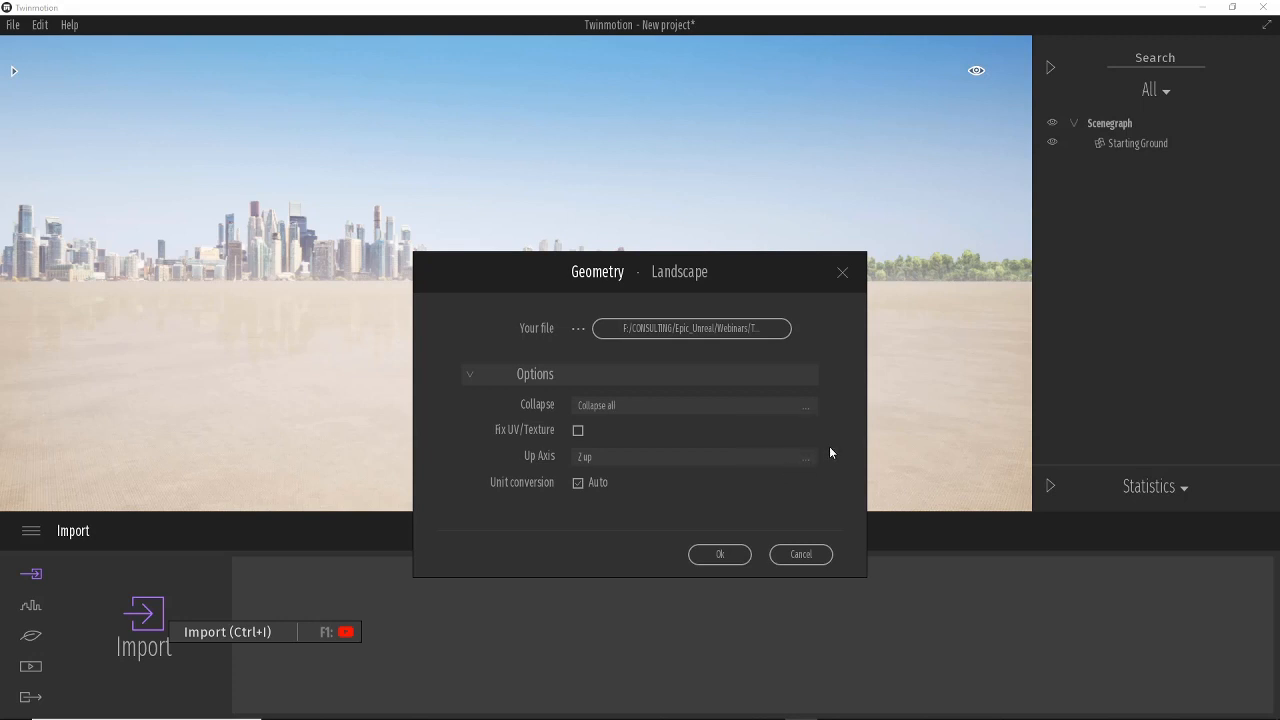
click(768, 409)
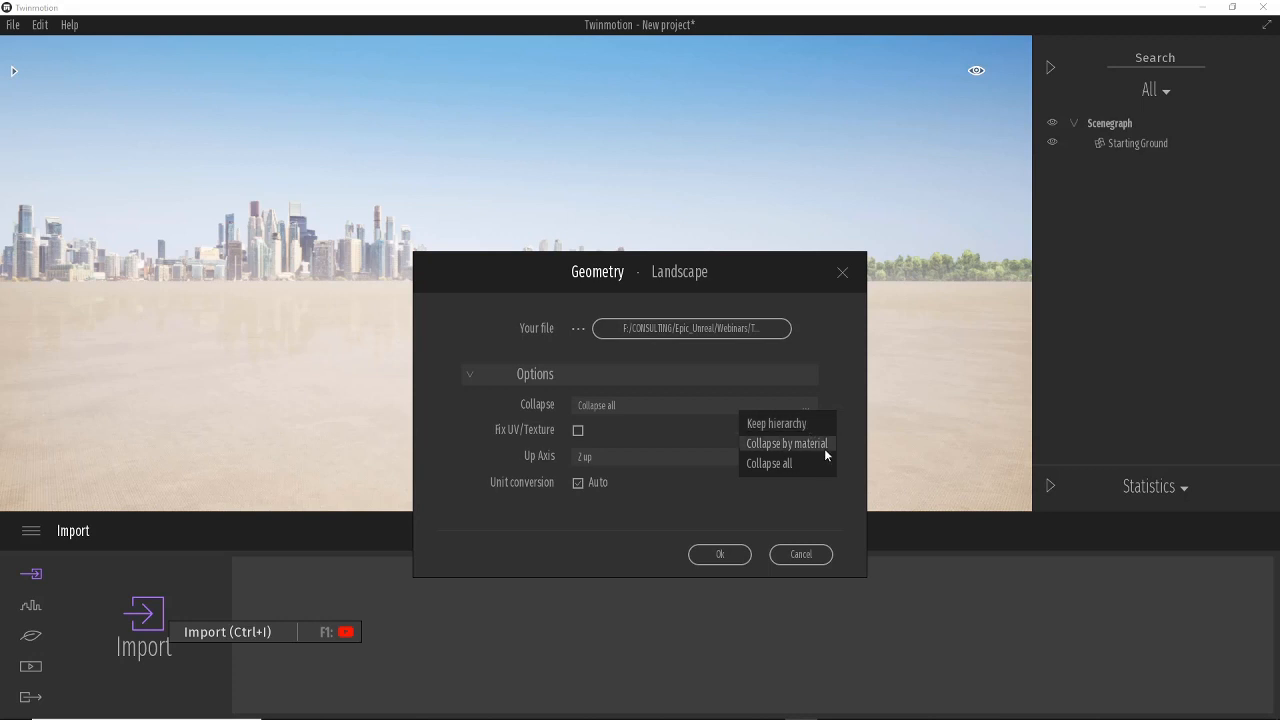
click(826, 505)
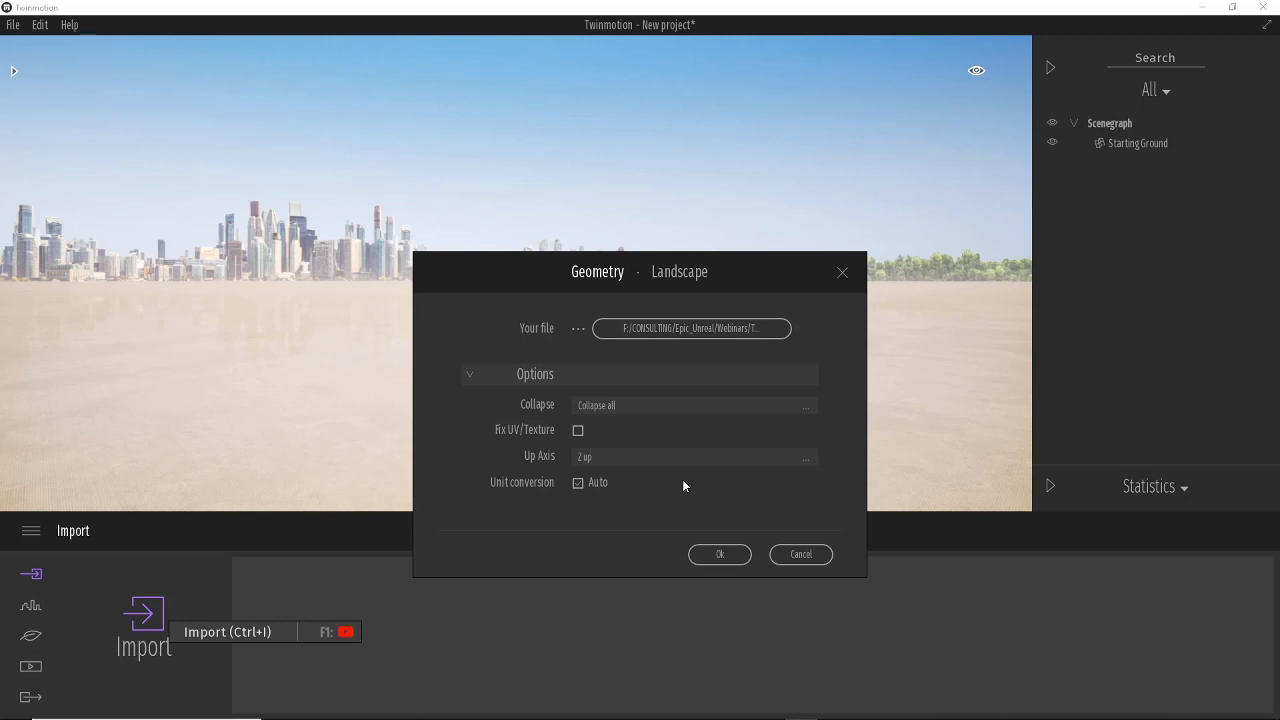
click(719, 554)
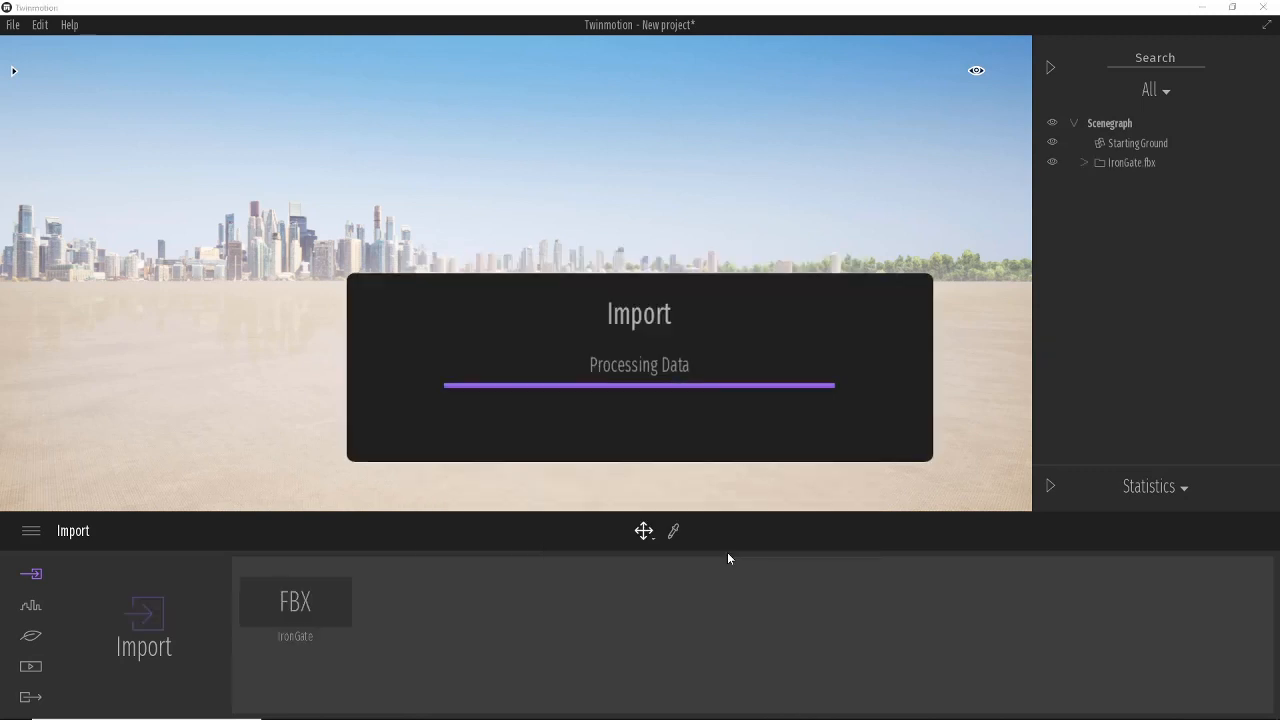
Expand the imported IronGate.fbx group in the scene graph and select its mesh.
mouse_move(294, 614)
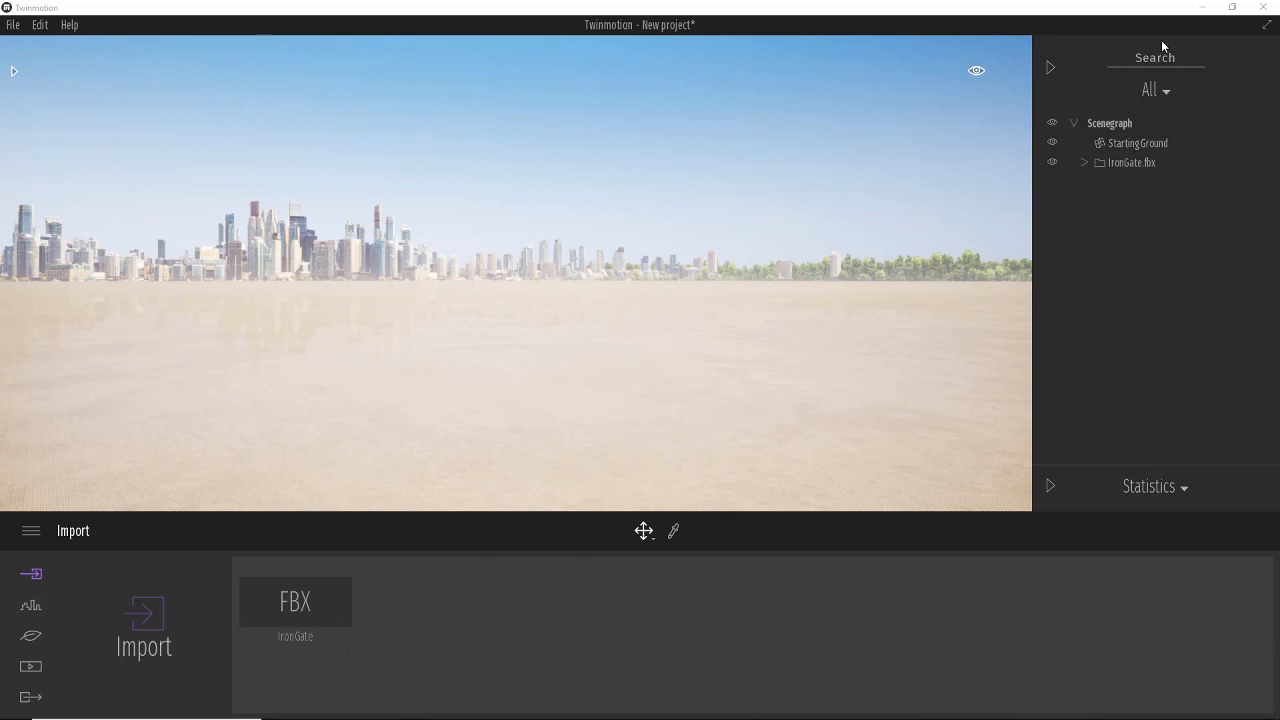
click(1085, 163)
click(1138, 181)
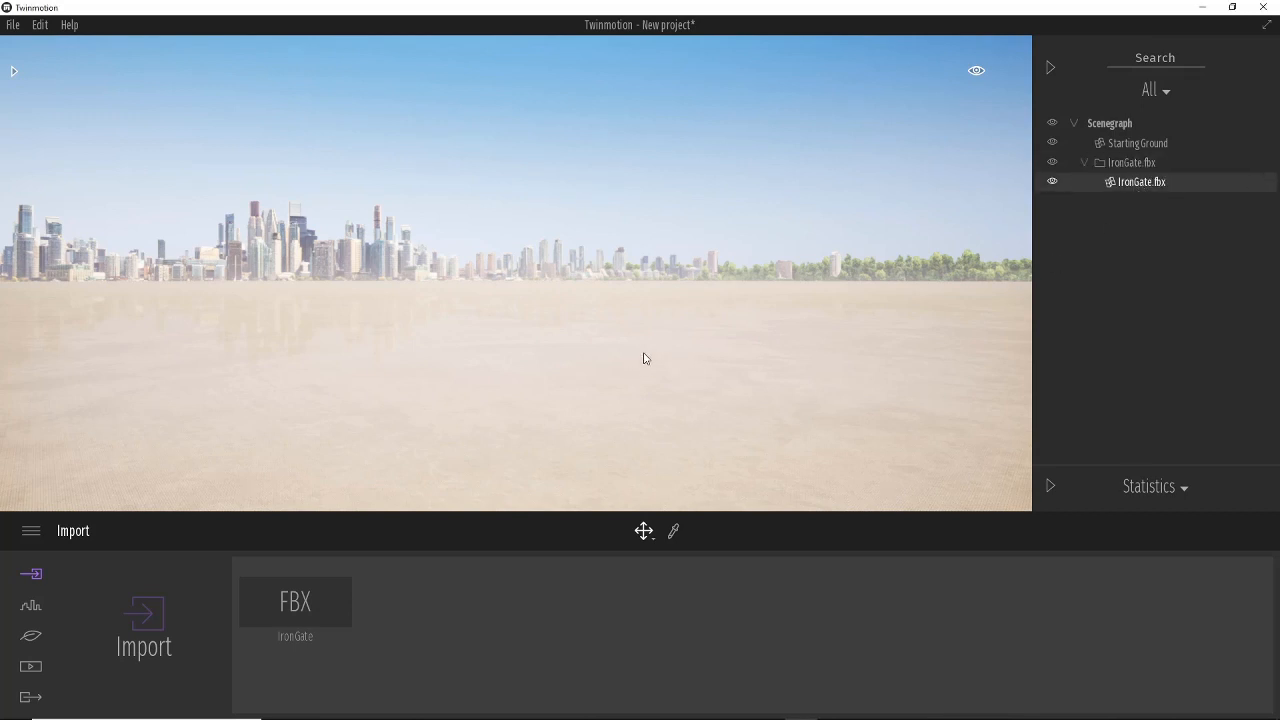
Frame the selected IronGate mesh and orbit and zoom around it to examine the imported gate.
right_drag(623, 359, 509, 314)
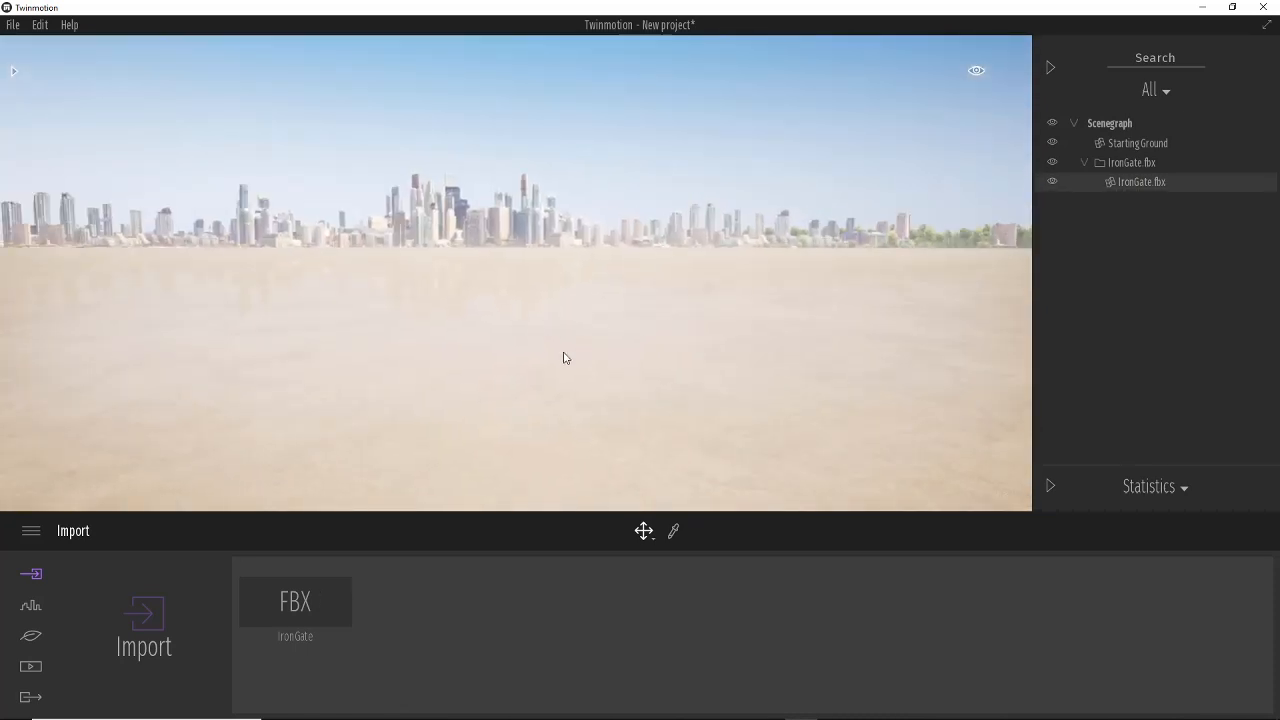
mouse_move(601, 372)
right_down()
mouse_move(588, 359)
mouse_move(603, 375)
right_up()
key(f)
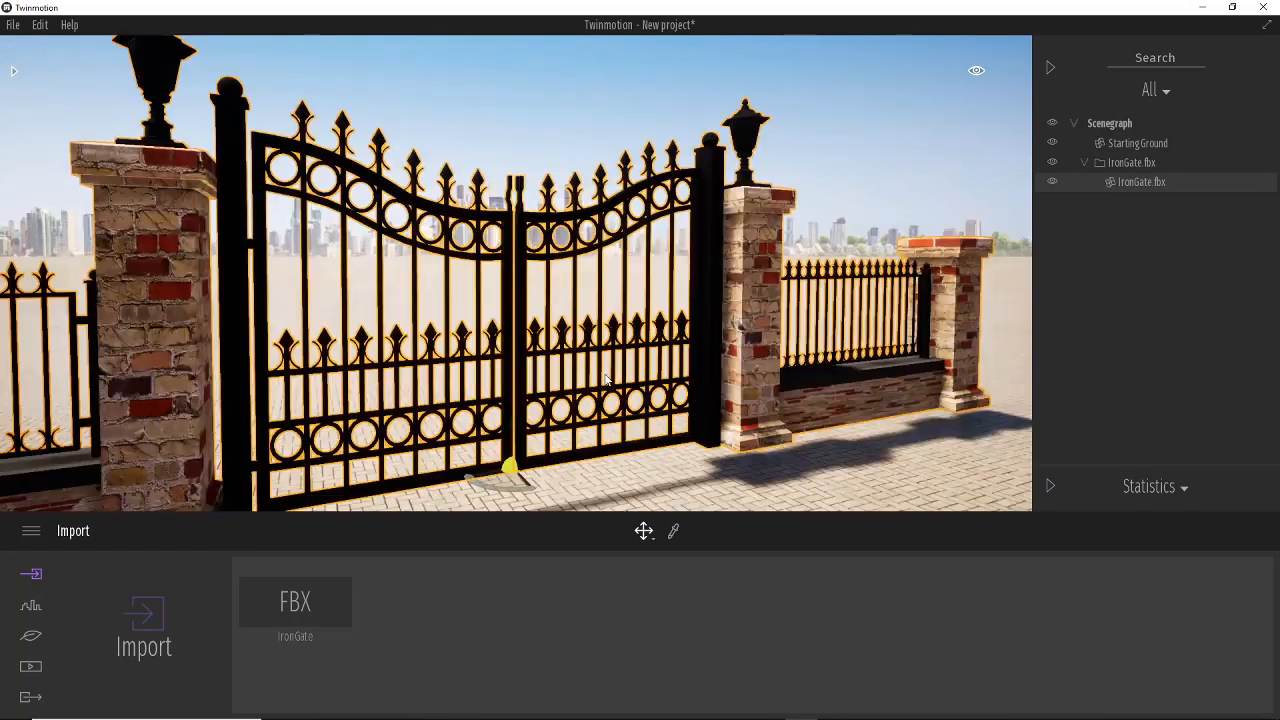
scroll(630, 404, down, 5)
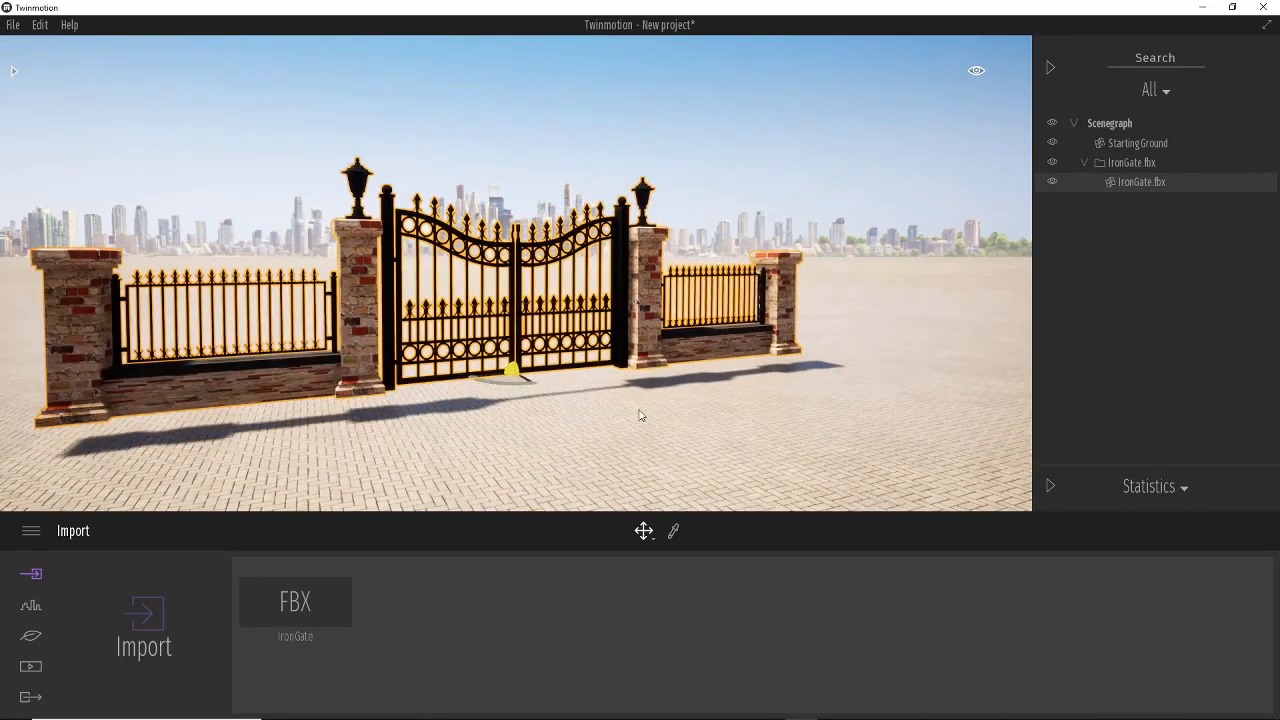
mouse_move(656, 422)
shift+middle_down()
mouse_move(578, 426)
mouse_move(660, 420)
shift+middle_up()
shift+middle_drag(742, 416, 658, 434)
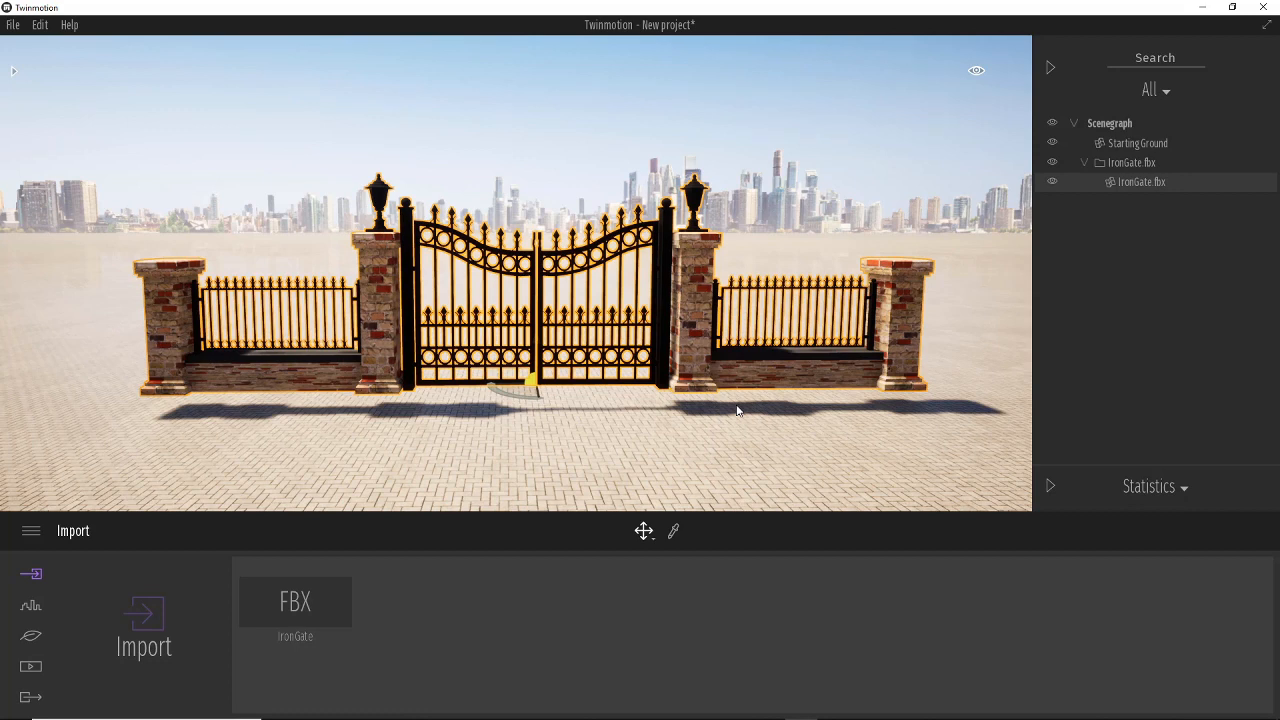
scroll(735, 363, down, 3)
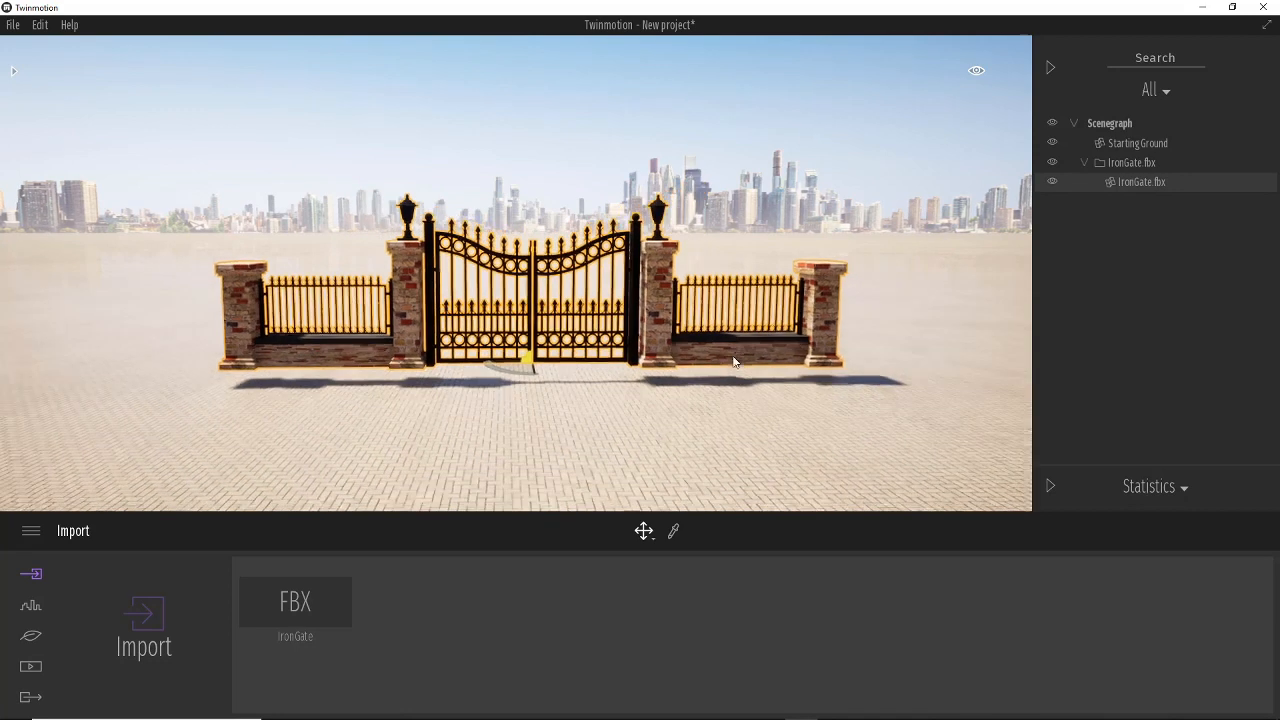
middle_drag(911, 387, 819, 403)
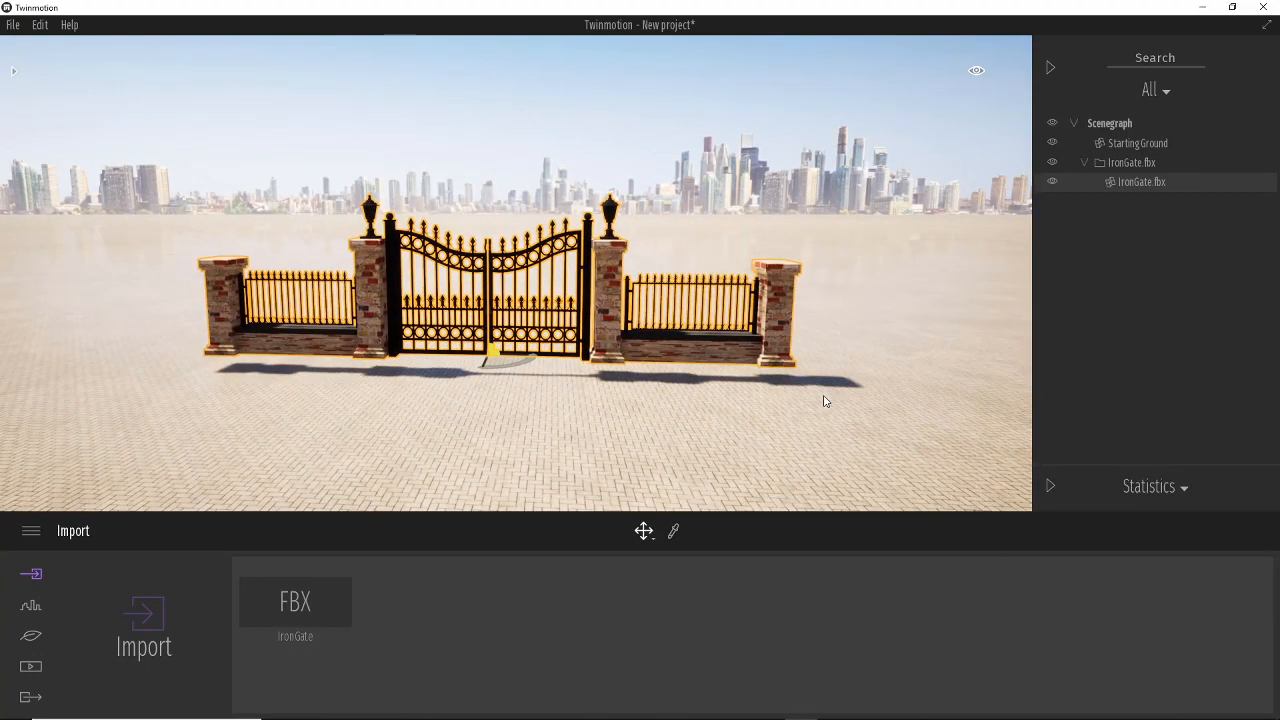
Collapse the IronGate.fbx group in the scene graph and deselect the gate.
click(1084, 163)
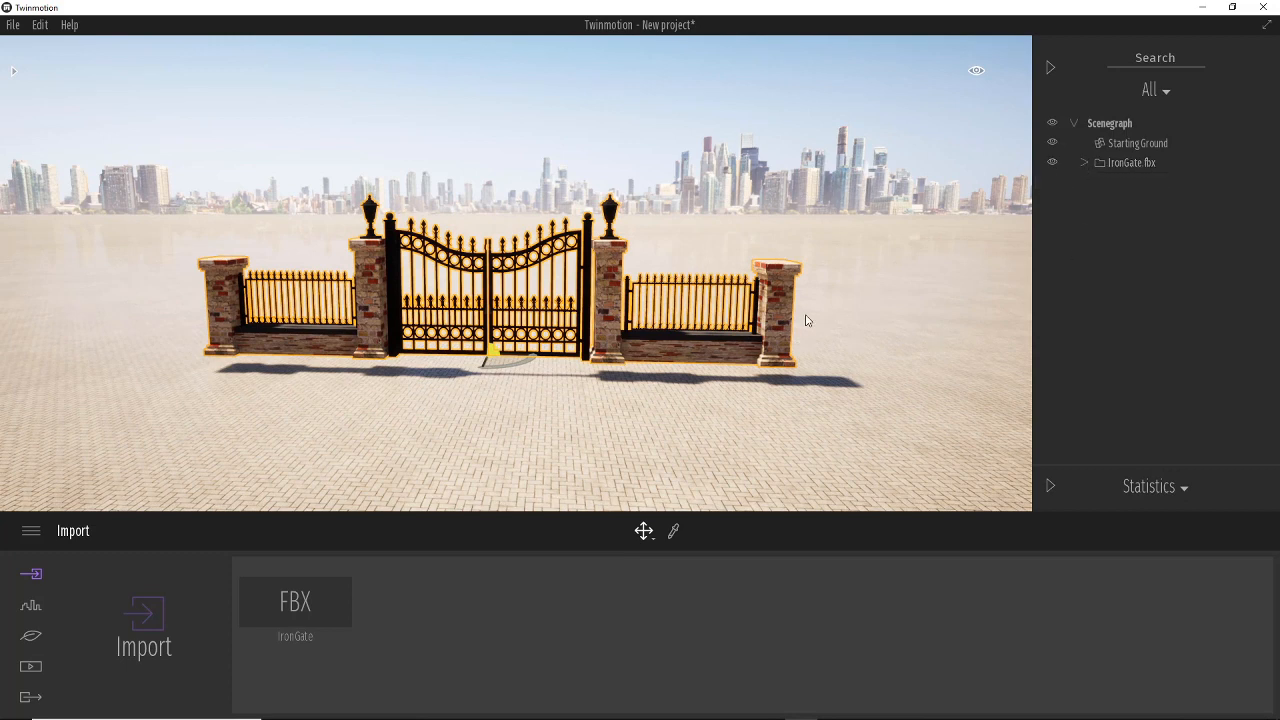
scroll(814, 326, down, 3)
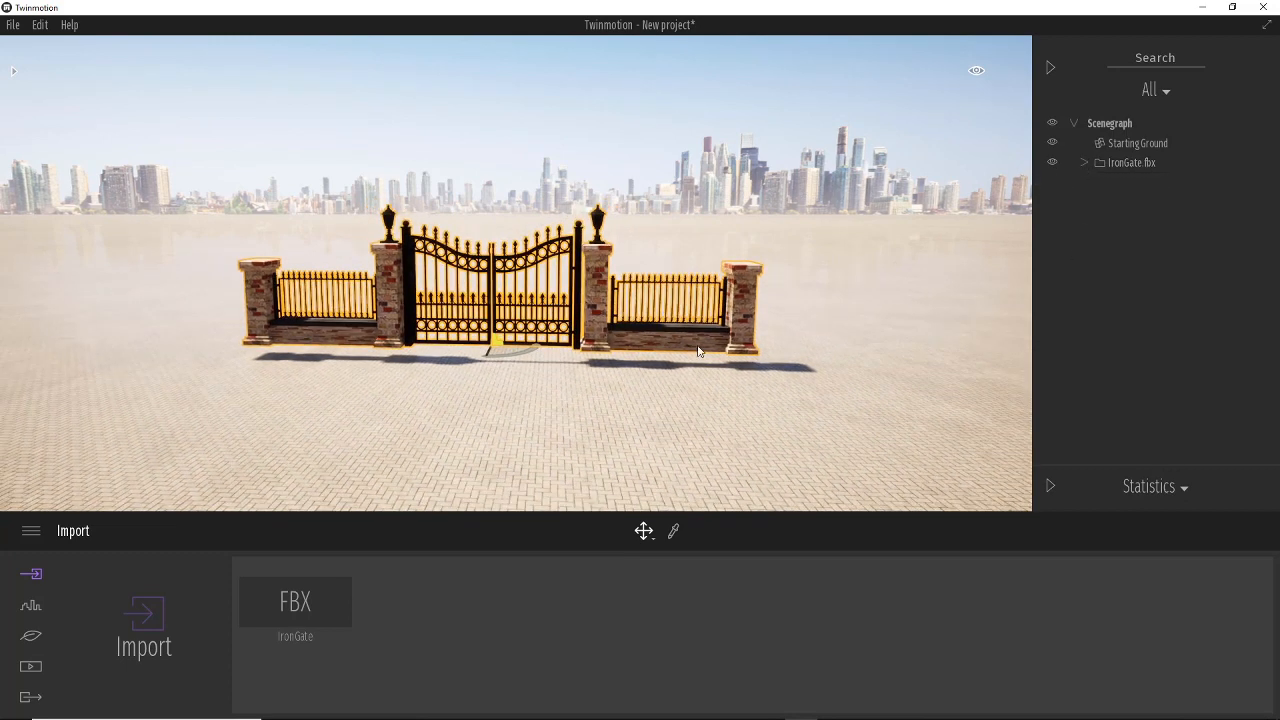
scroll(670, 403, down, 1)
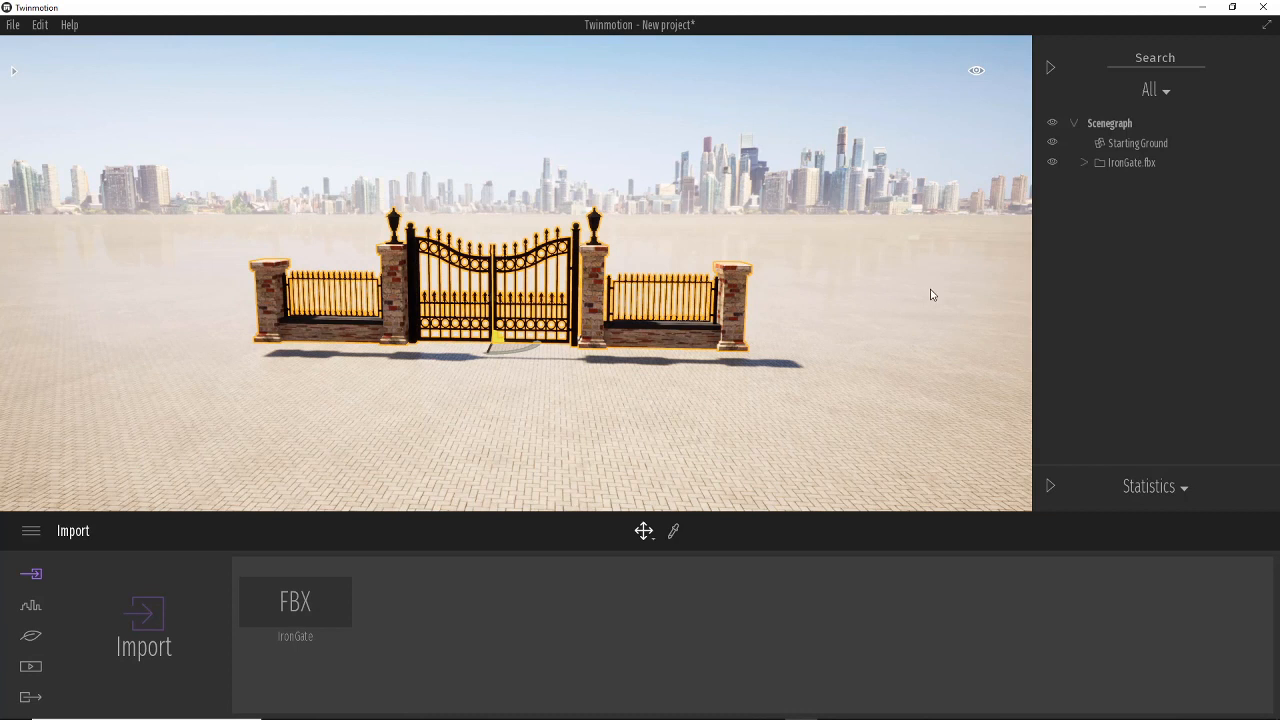
click(1165, 280)
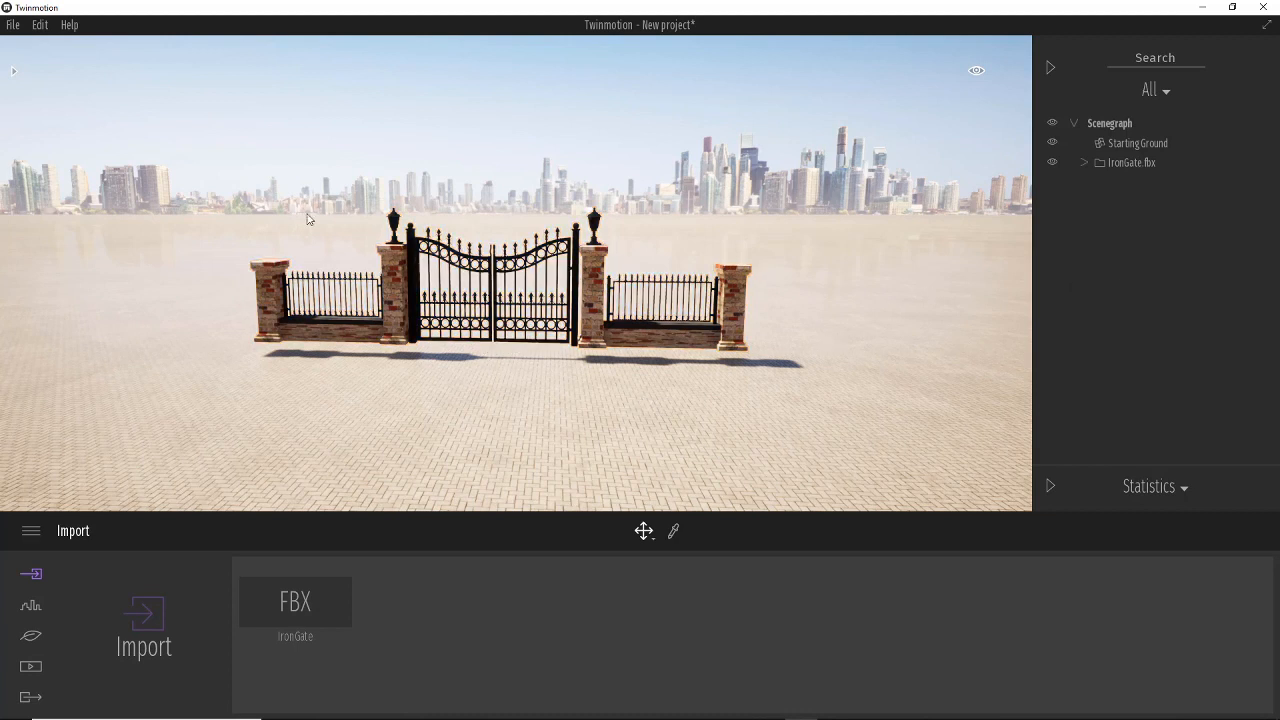
Start a new import and choose the ClubChair FBX file from the Turbosquid ClubChair folder.
click(153, 620)
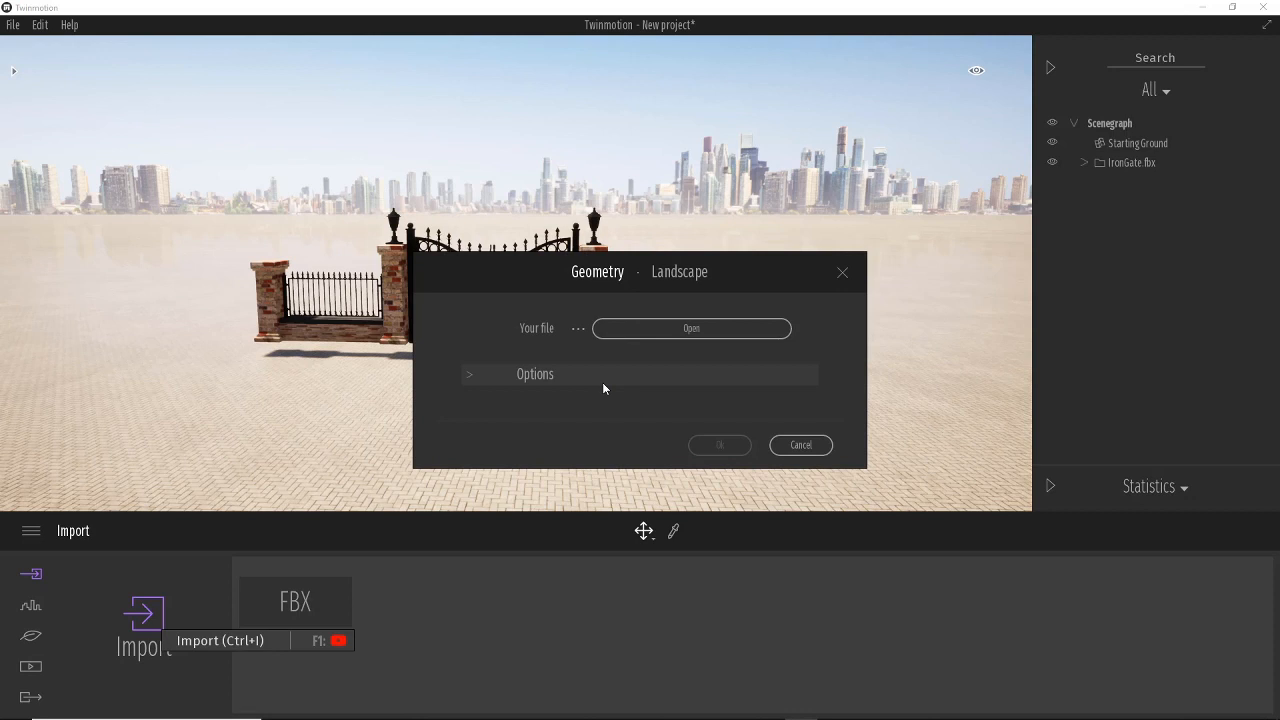
click(683, 330)
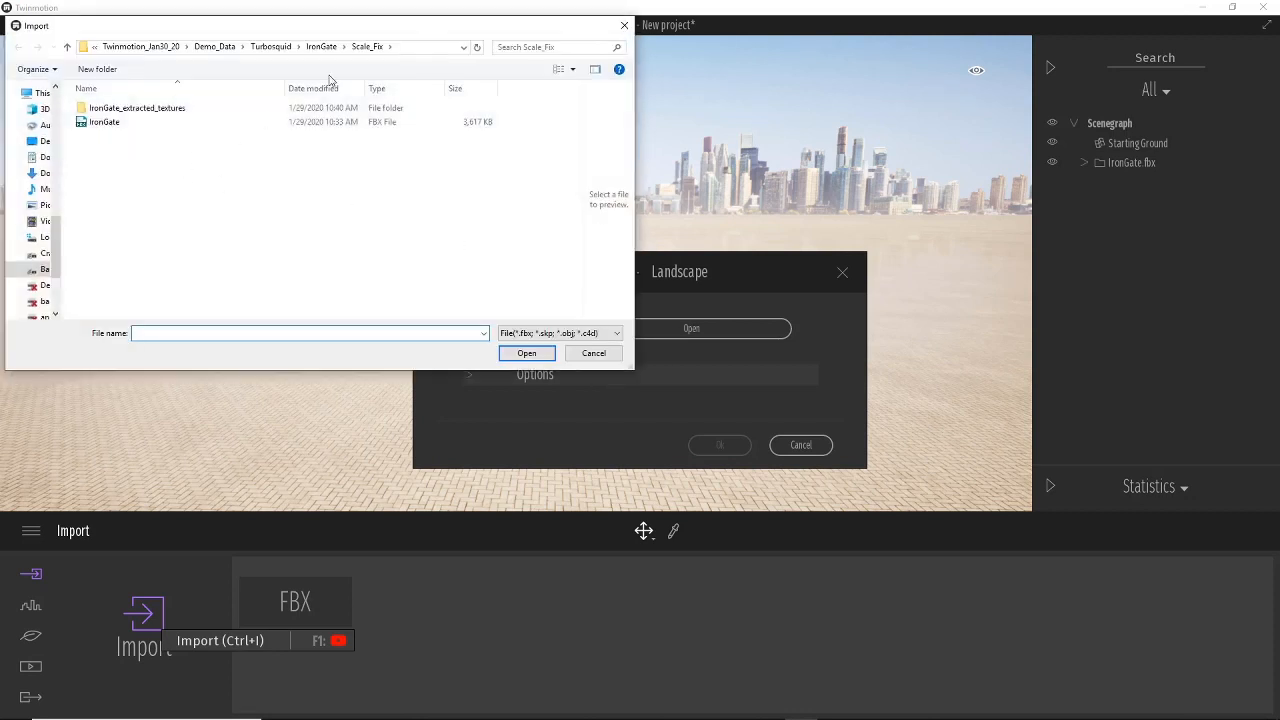
click(278, 47)
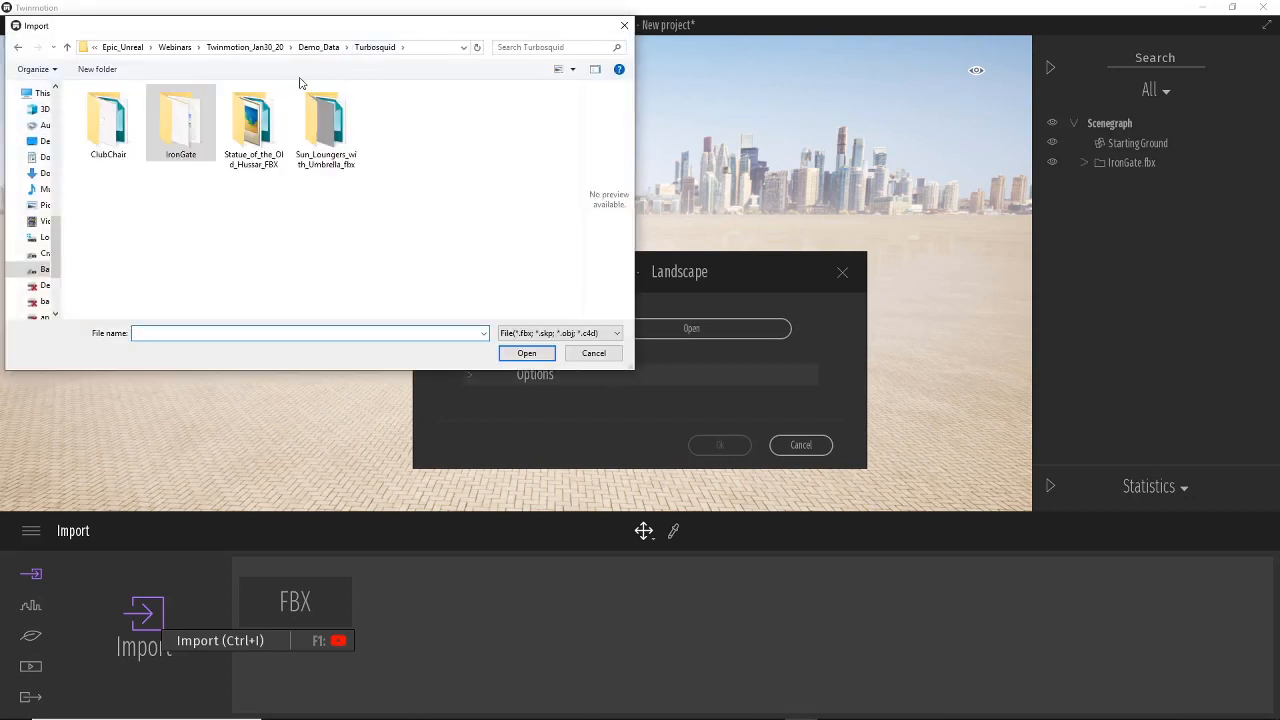
click(126, 134)
double_click(126, 134)
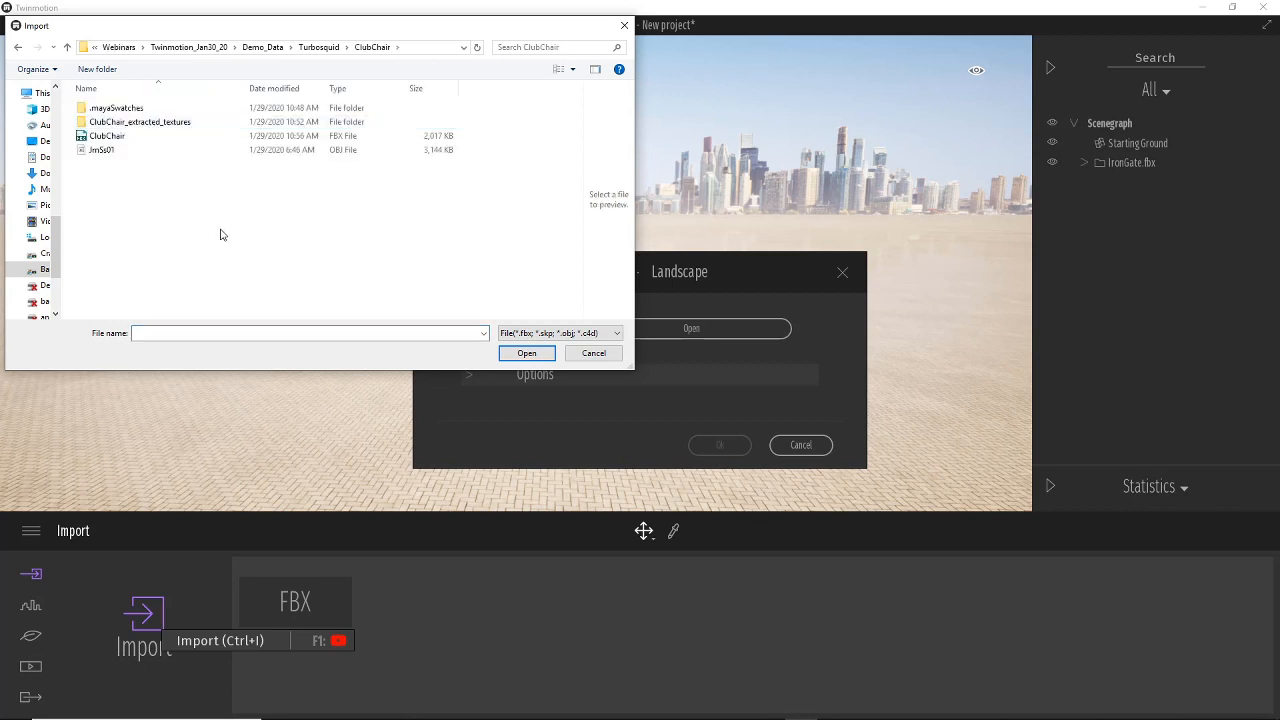
click(126, 137)
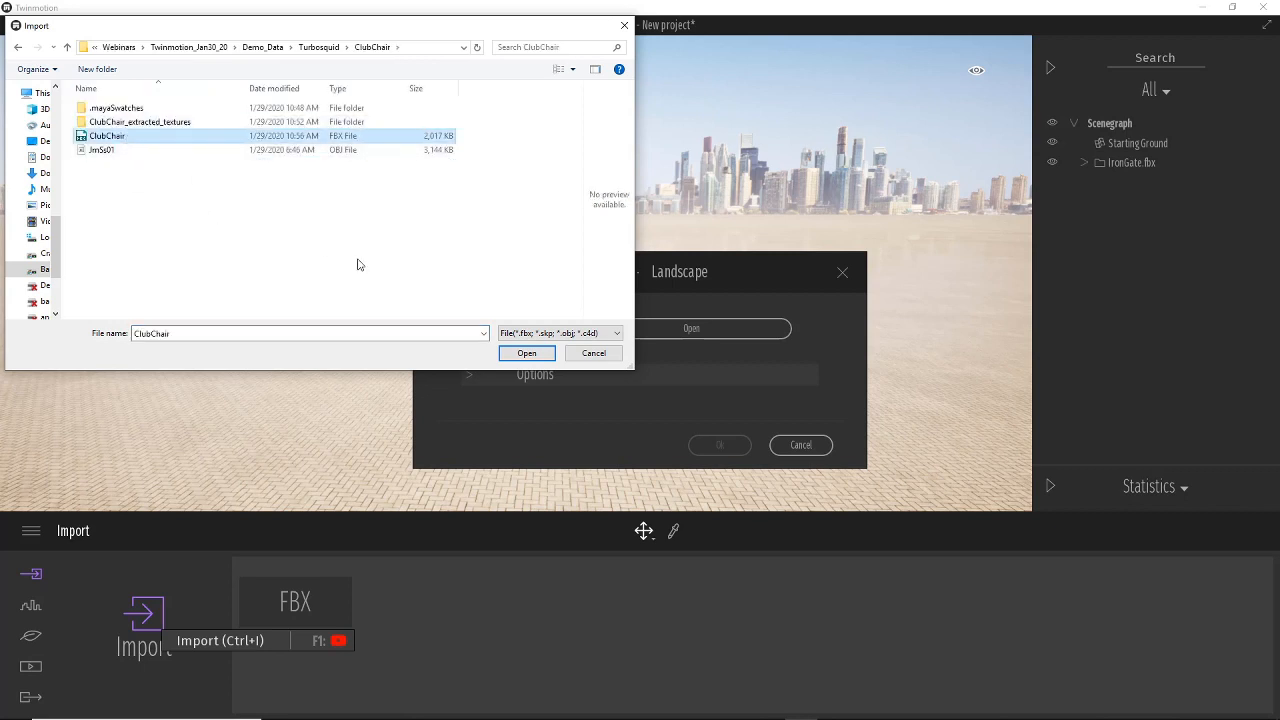
click(527, 353)
Set the import Collapse option to Collapse by material and confirm the import.
click(469, 374)
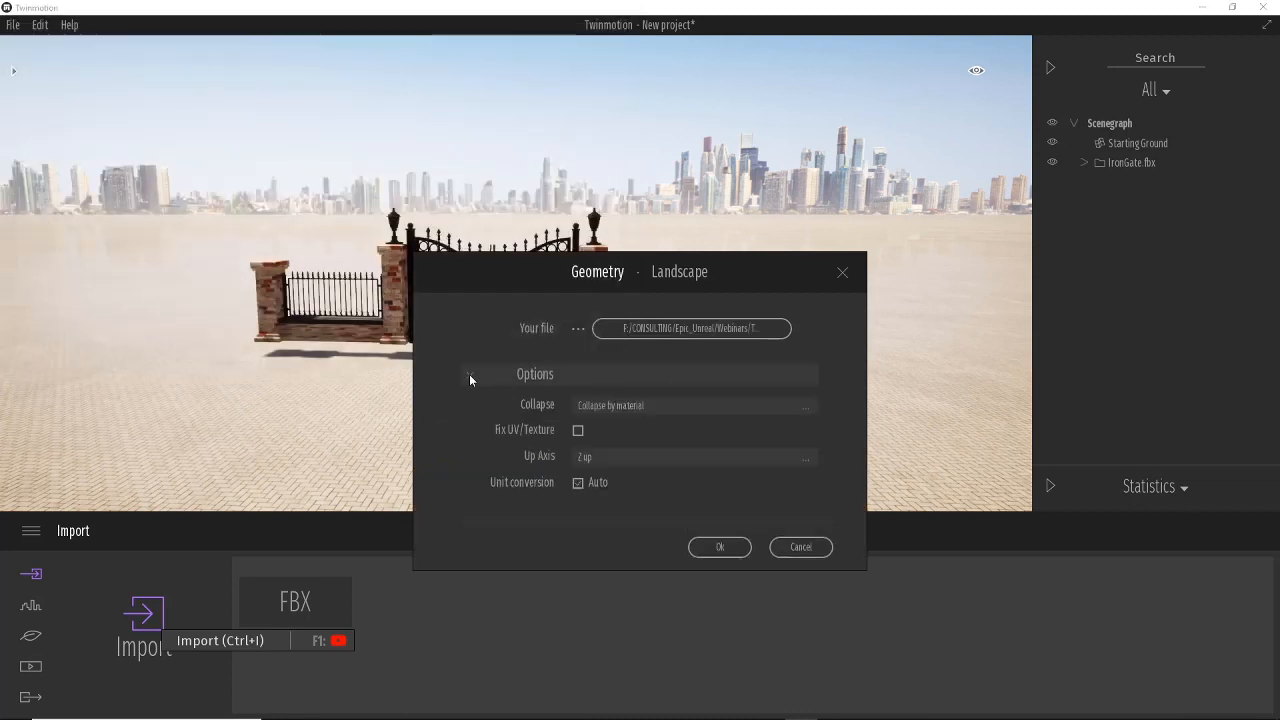
click(723, 408)
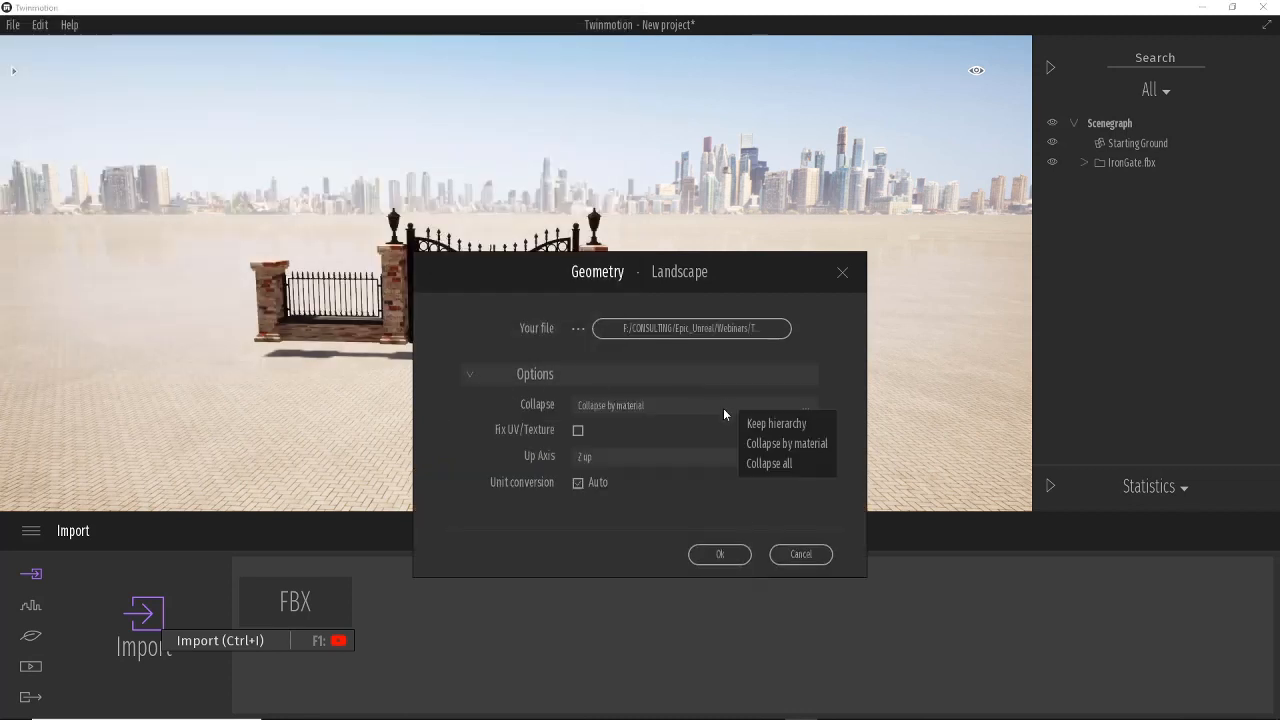
click(780, 445)
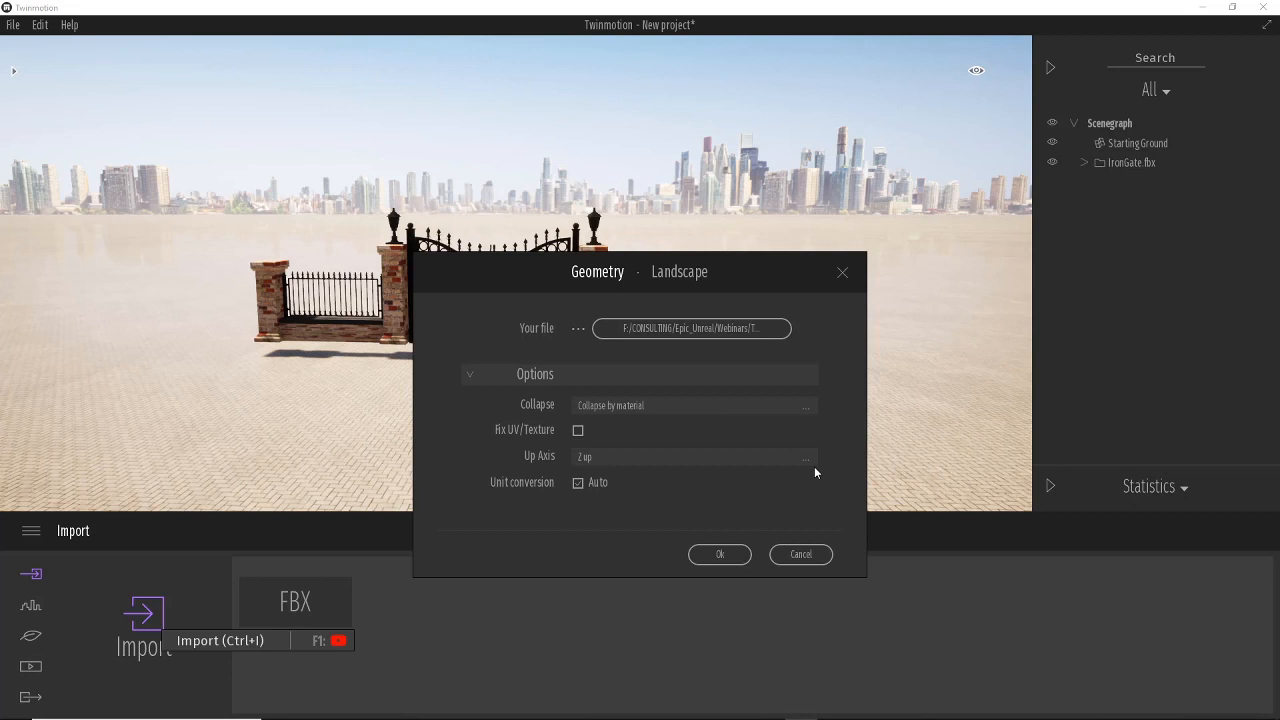
click(720, 554)
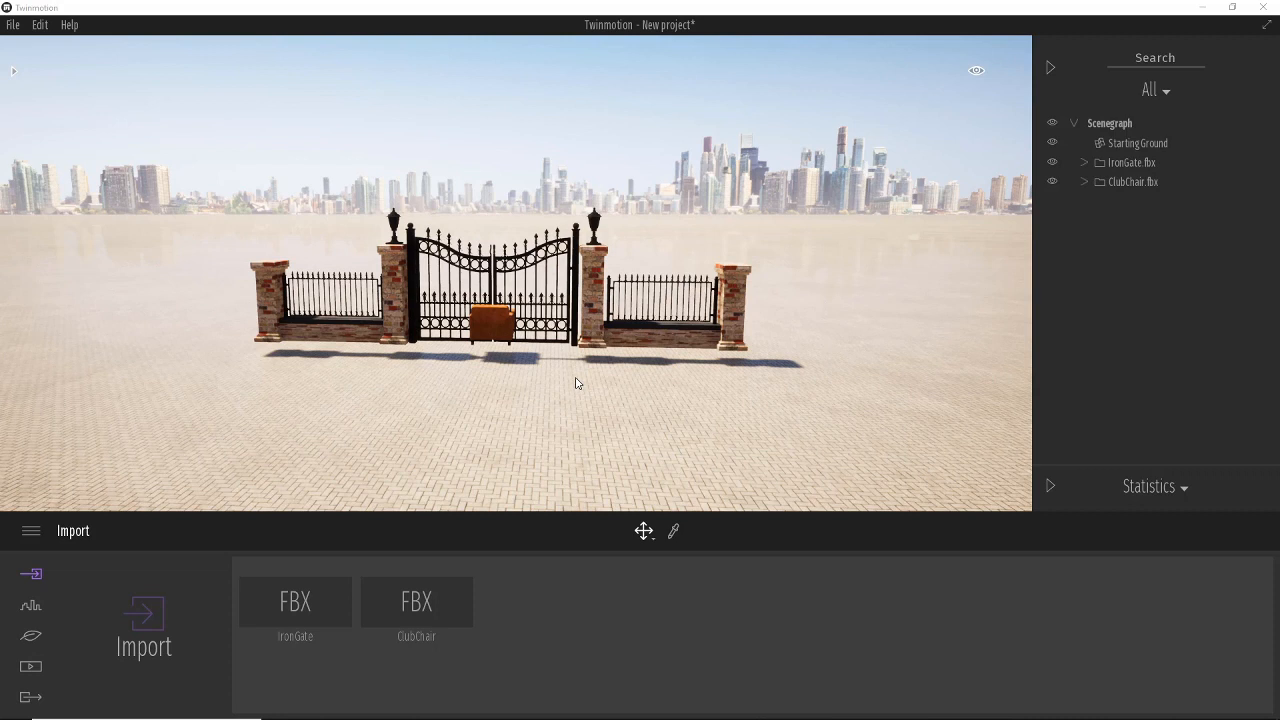
Select the ClubChair.fbx group and rotate the chair in place to face the viewer.
click(503, 336)
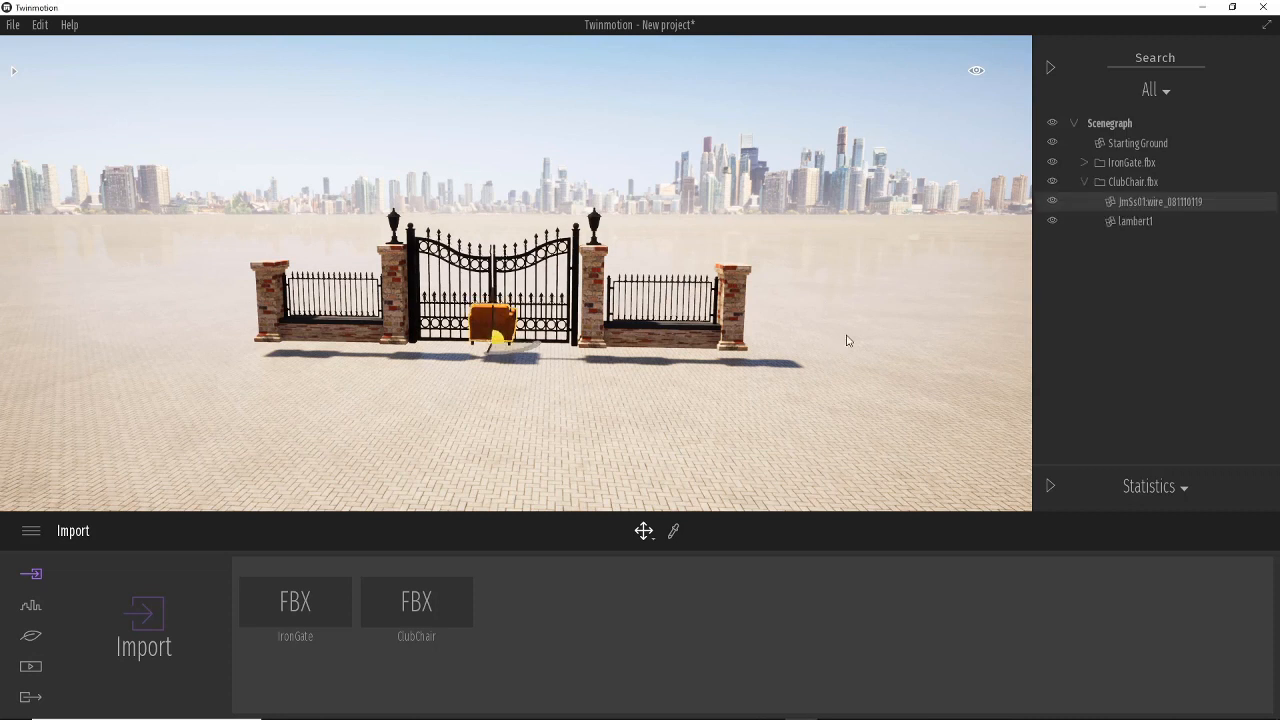
click(1148, 182)
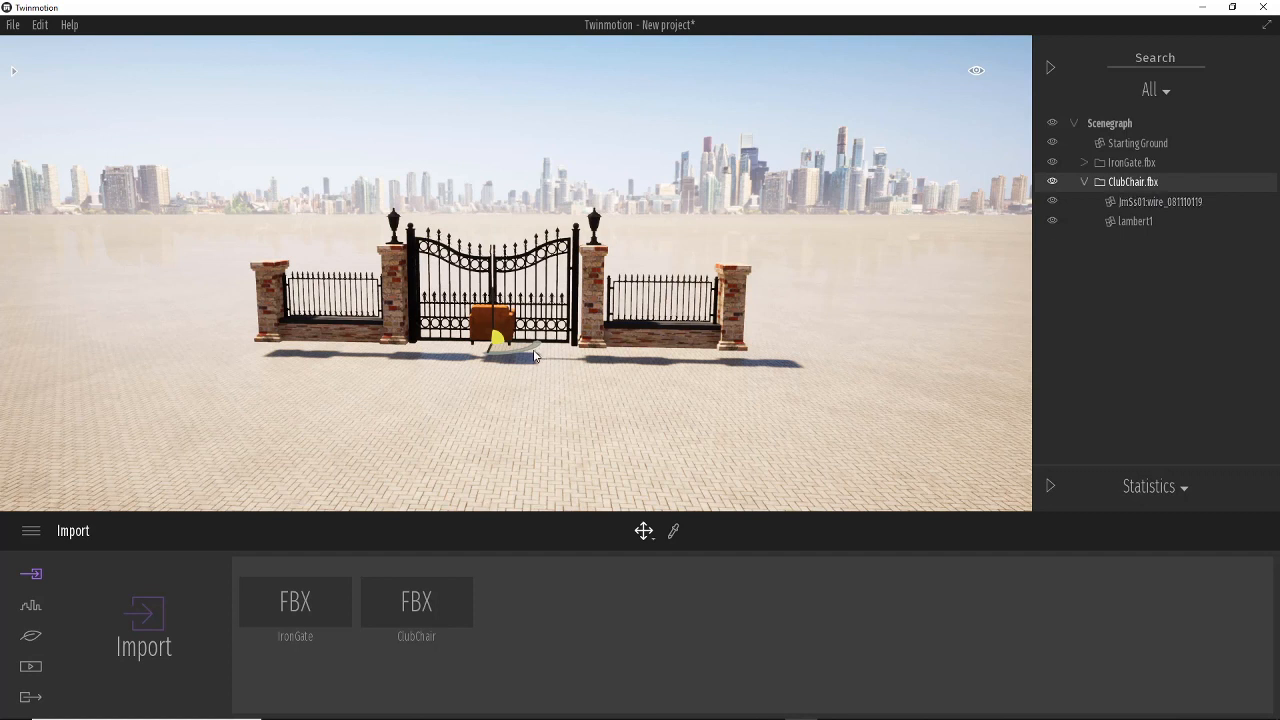
drag(535, 352, 346, 343)
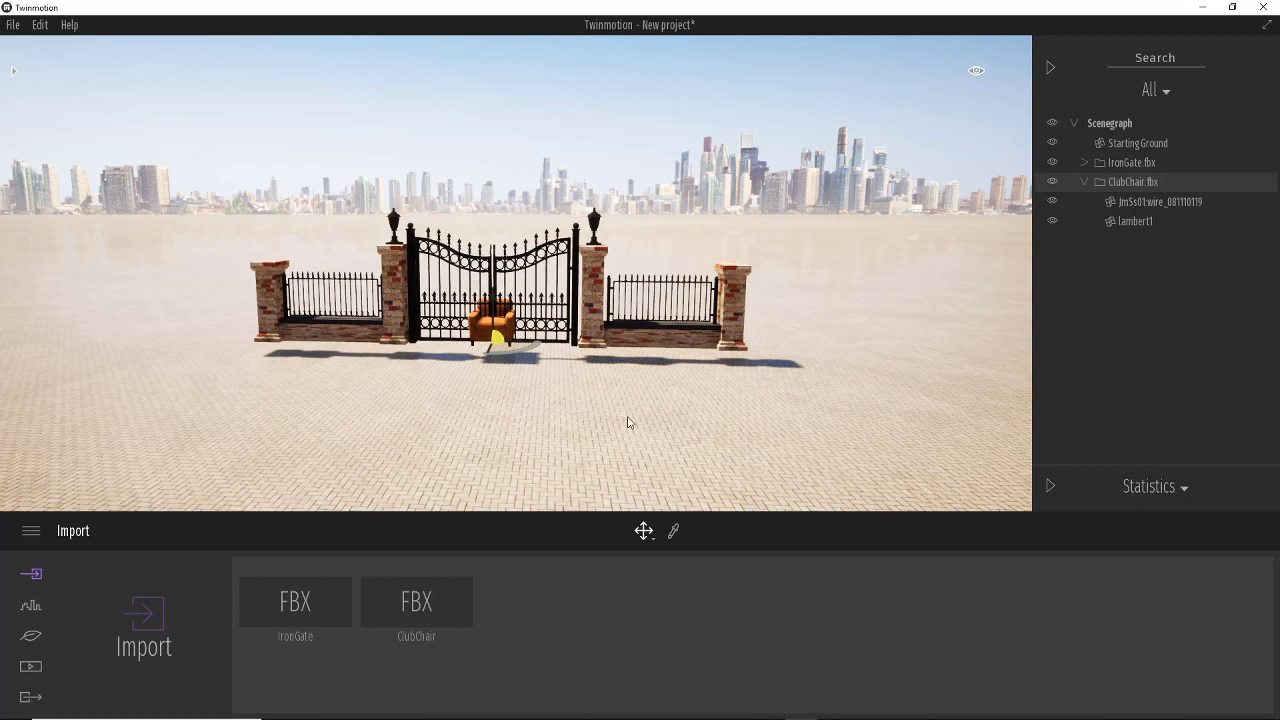
Start another import and choose the CMan0323-HD2-O01P01-S FBX file inside the AXYZ cman0323hd2o01p01s_OTHER folder.
click(148, 622)
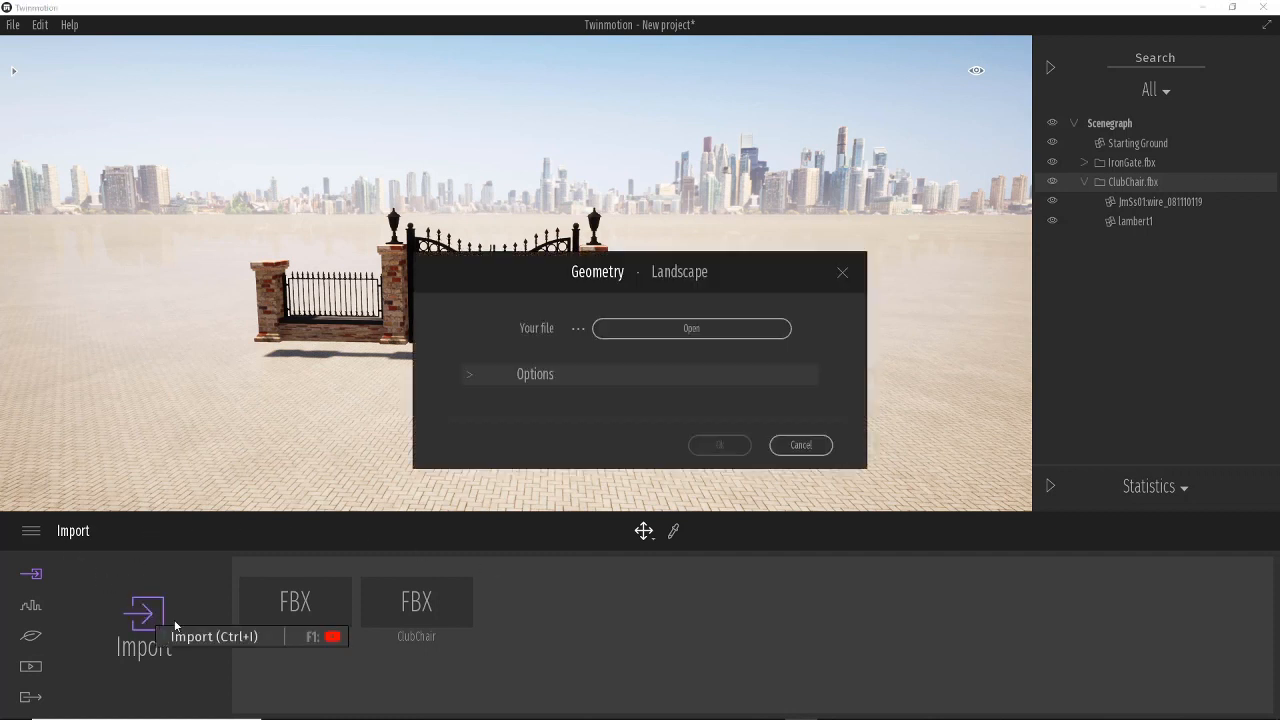
click(679, 330)
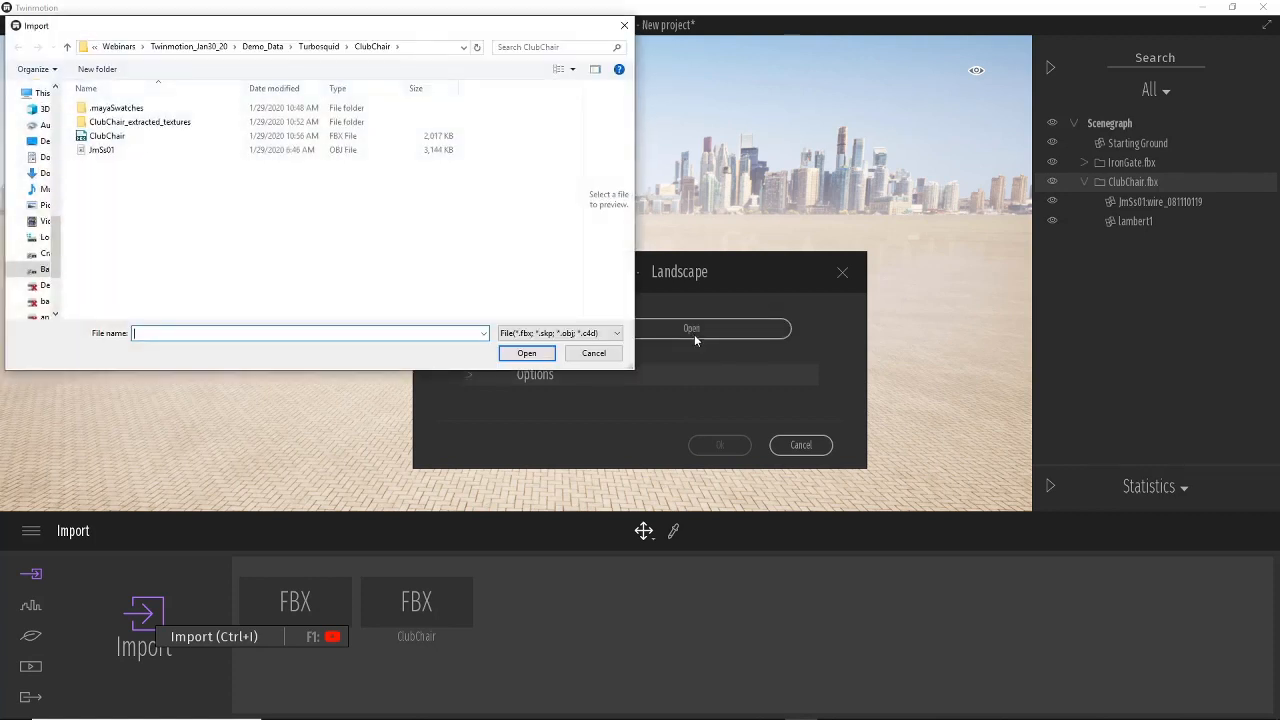
click(265, 46)
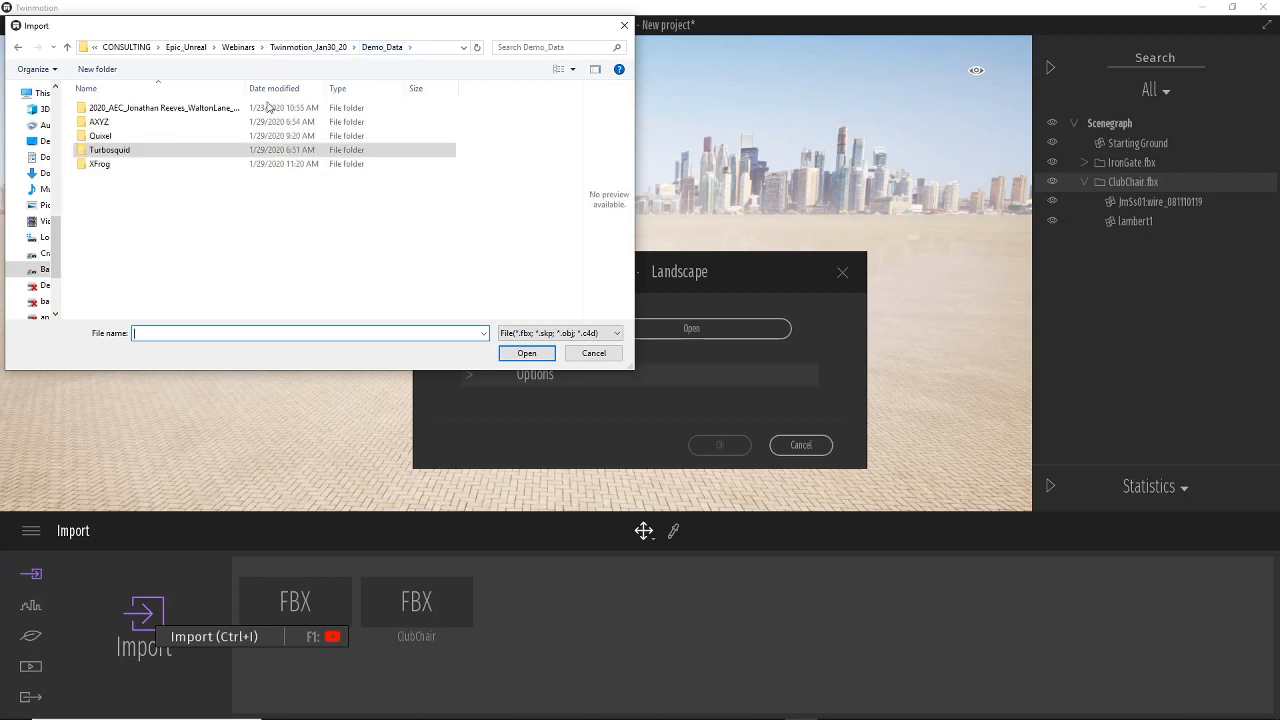
click(105, 122)
double_click(105, 122)
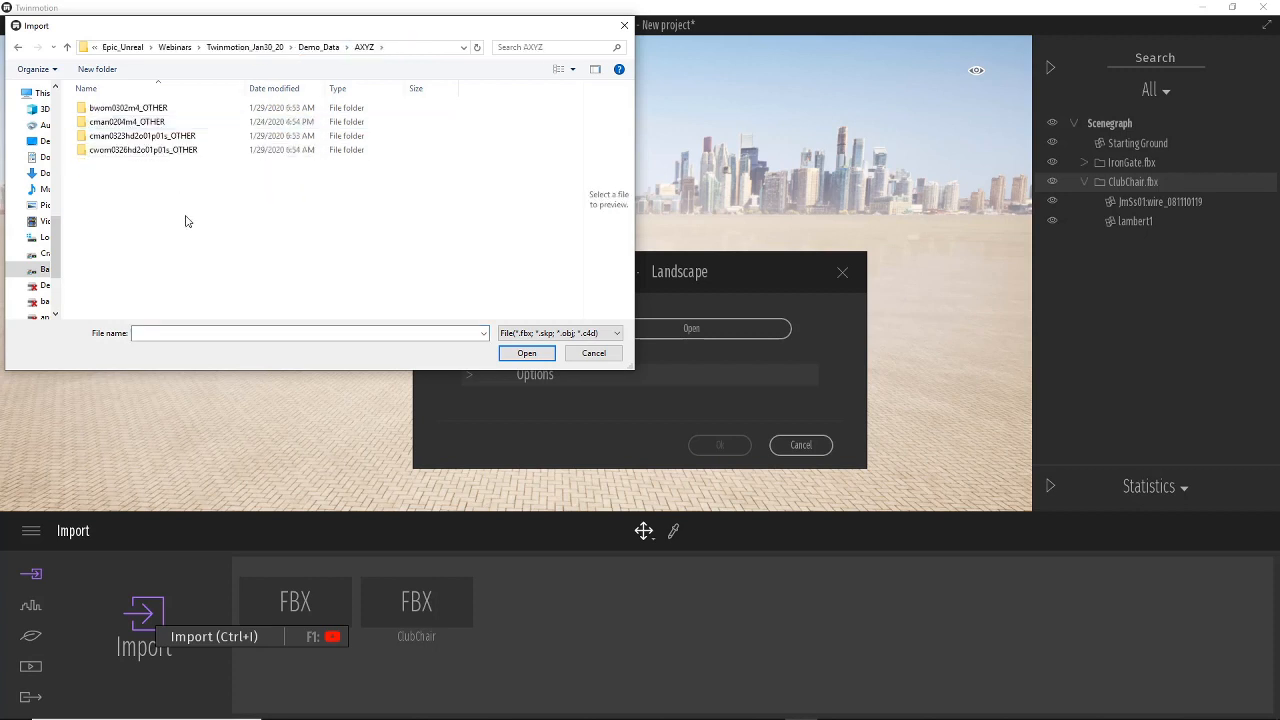
double_click(147, 138)
double_click(112, 123)
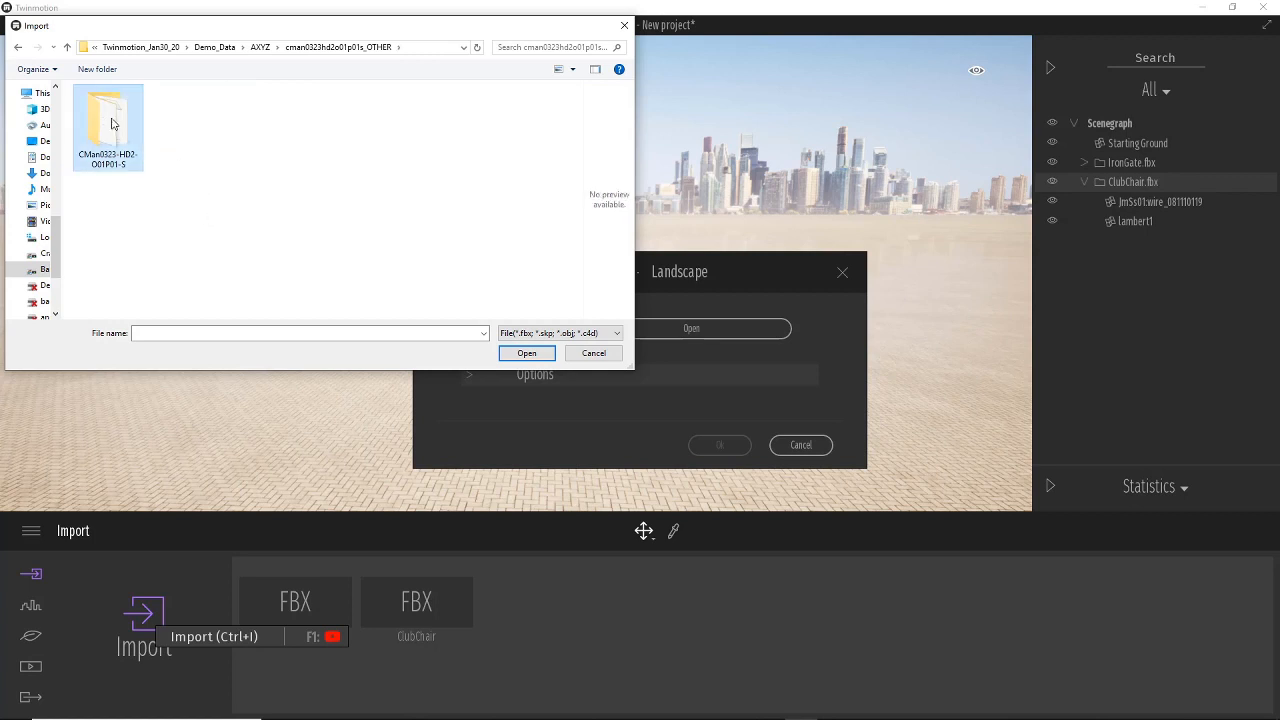
click(102, 144)
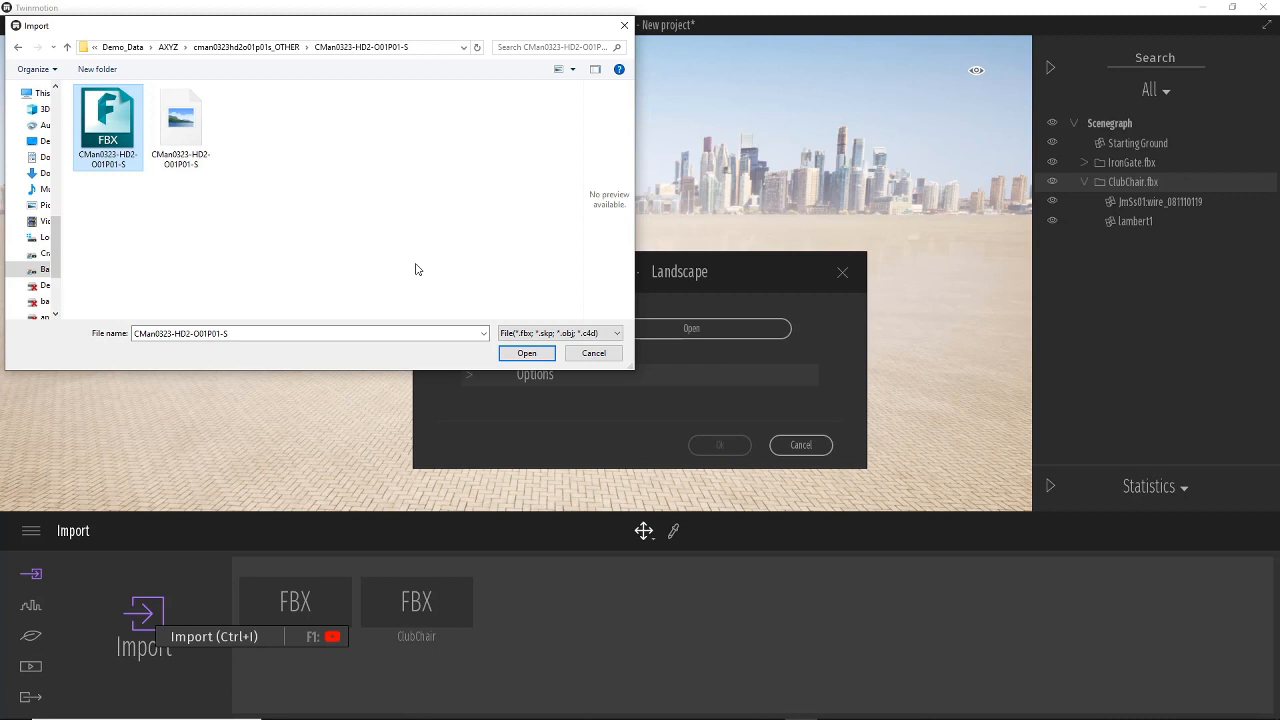
click(532, 356)
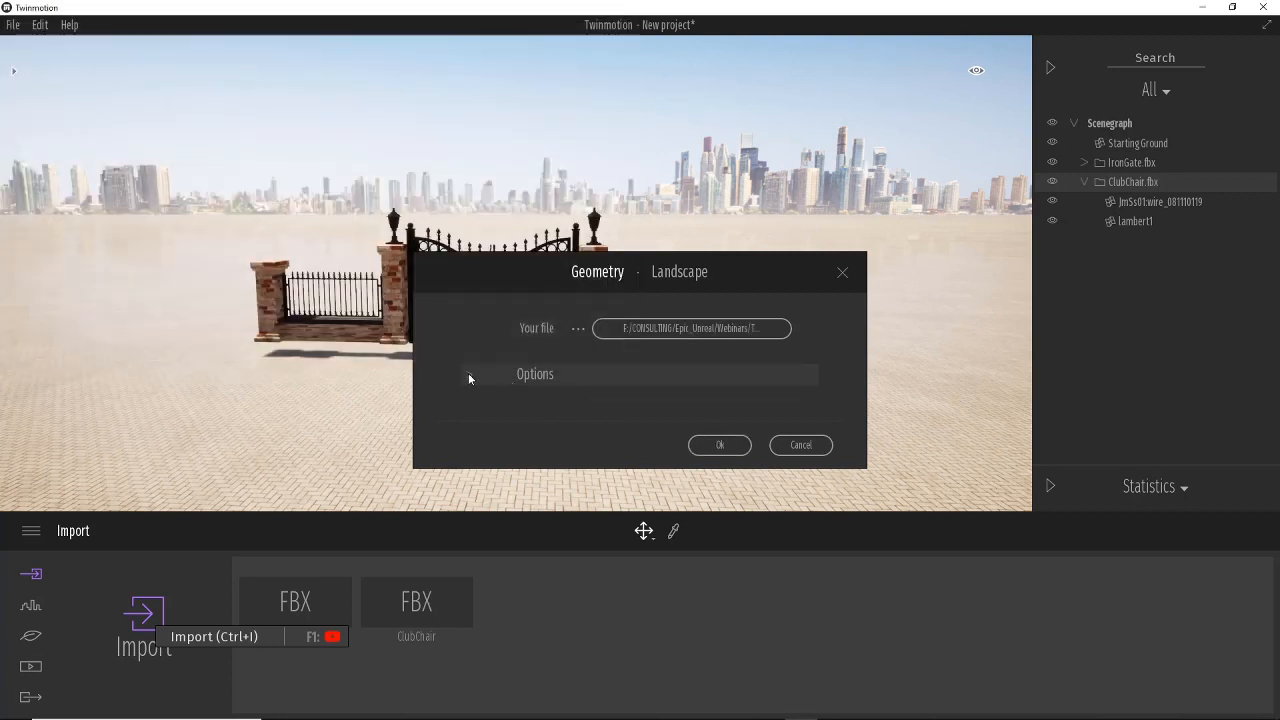
Set the import Collapse option to Keep hierarchy and confirm the import.
click(469, 374)
click(687, 406)
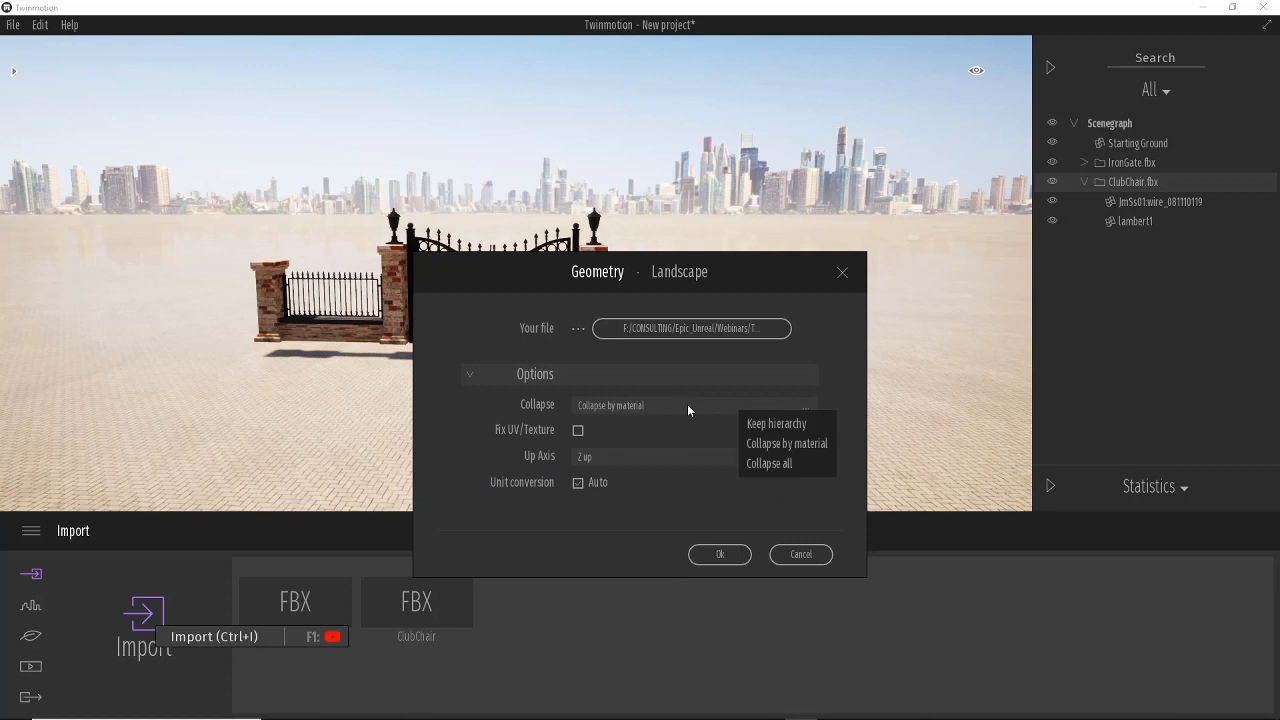
click(774, 423)
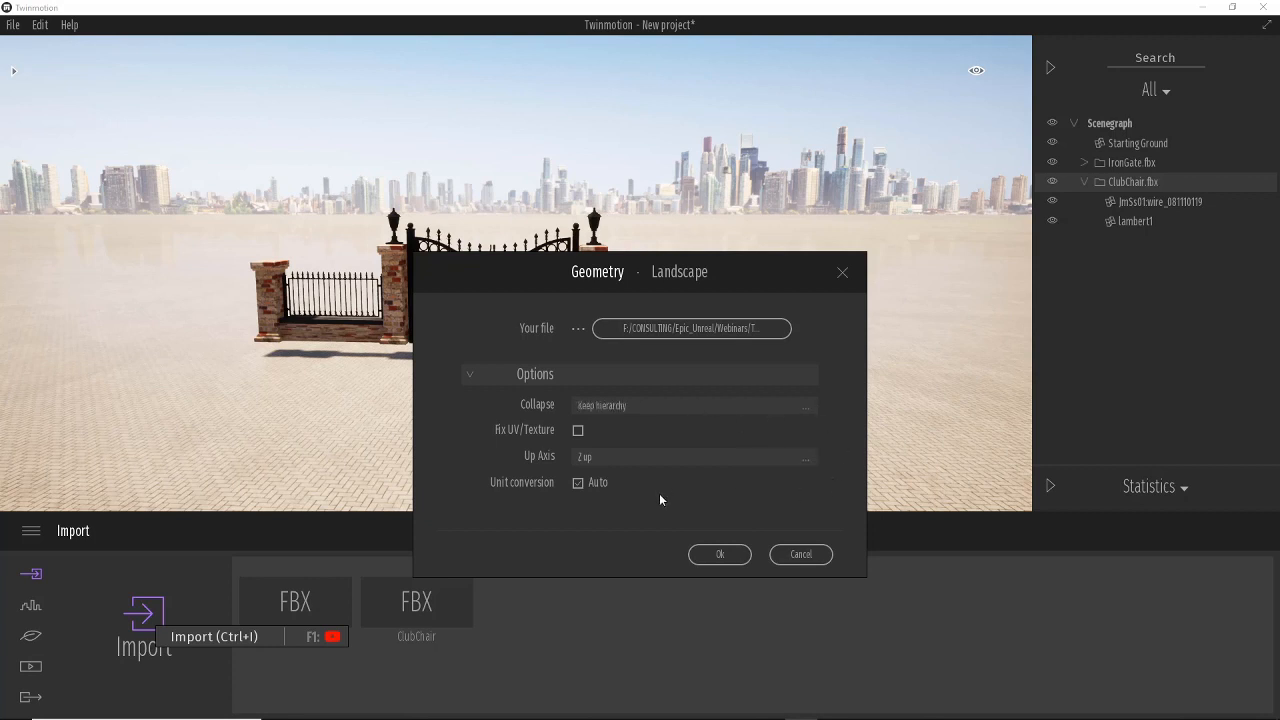
click(720, 553)
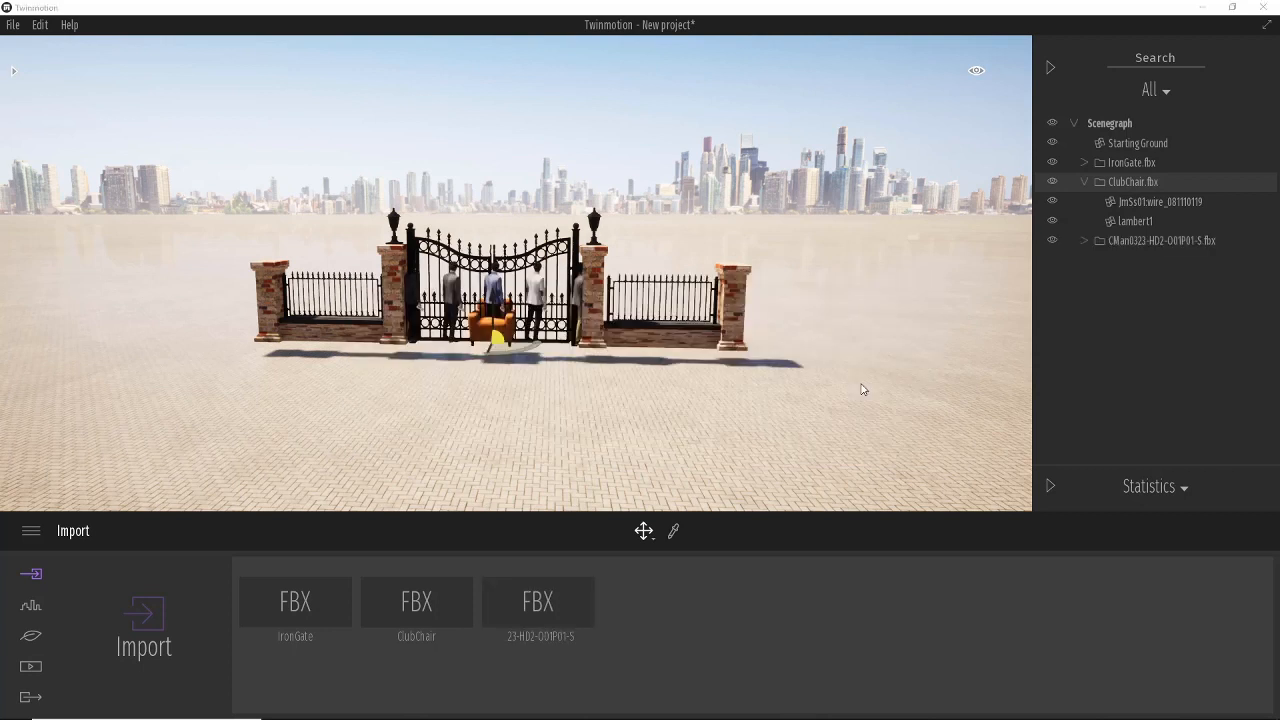
Select the CMan0323-HD2-O01P01-S.fbx group, rotate the figures and move them forward in front of the gate.
click(1140, 241)
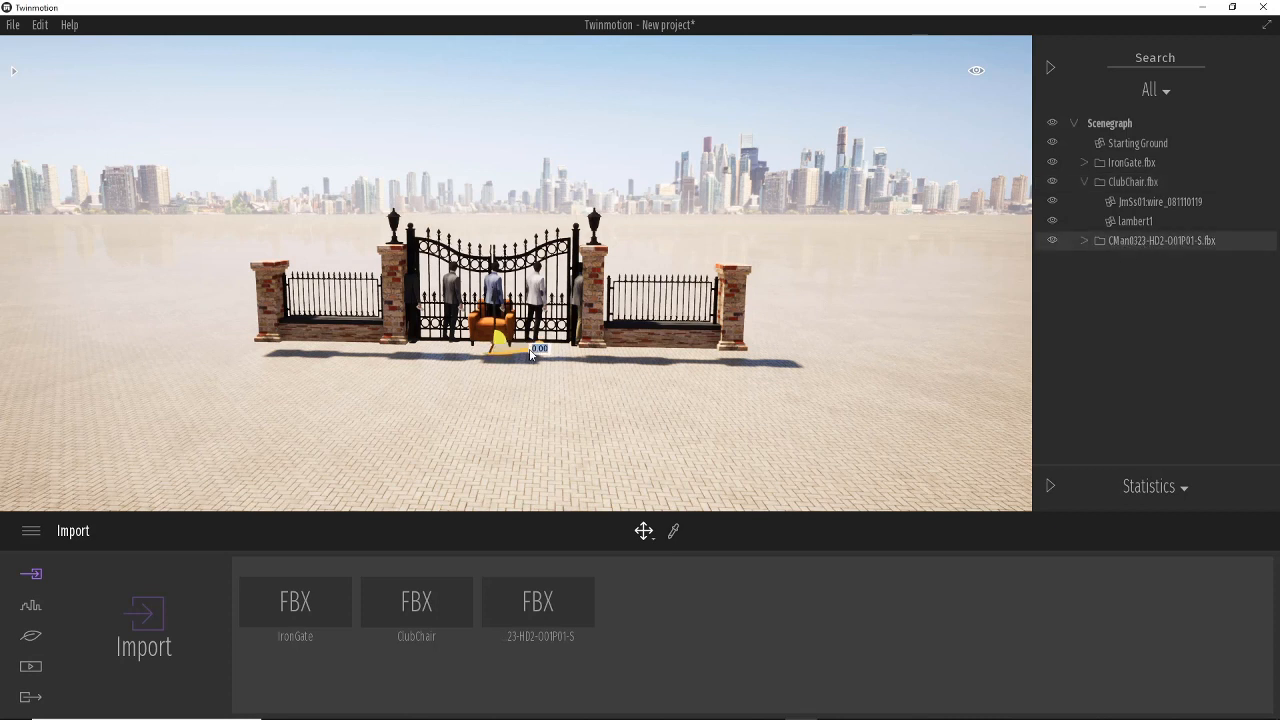
drag(527, 350, 366, 354)
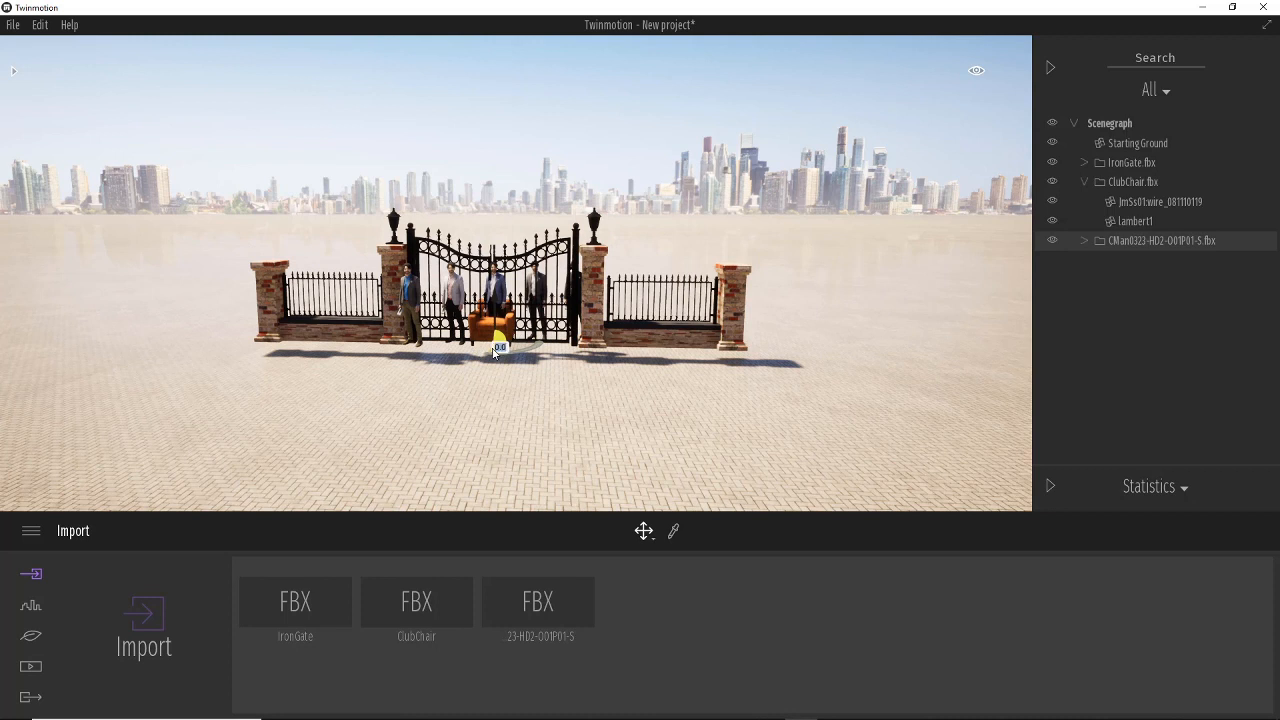
drag(496, 350, 486, 430)
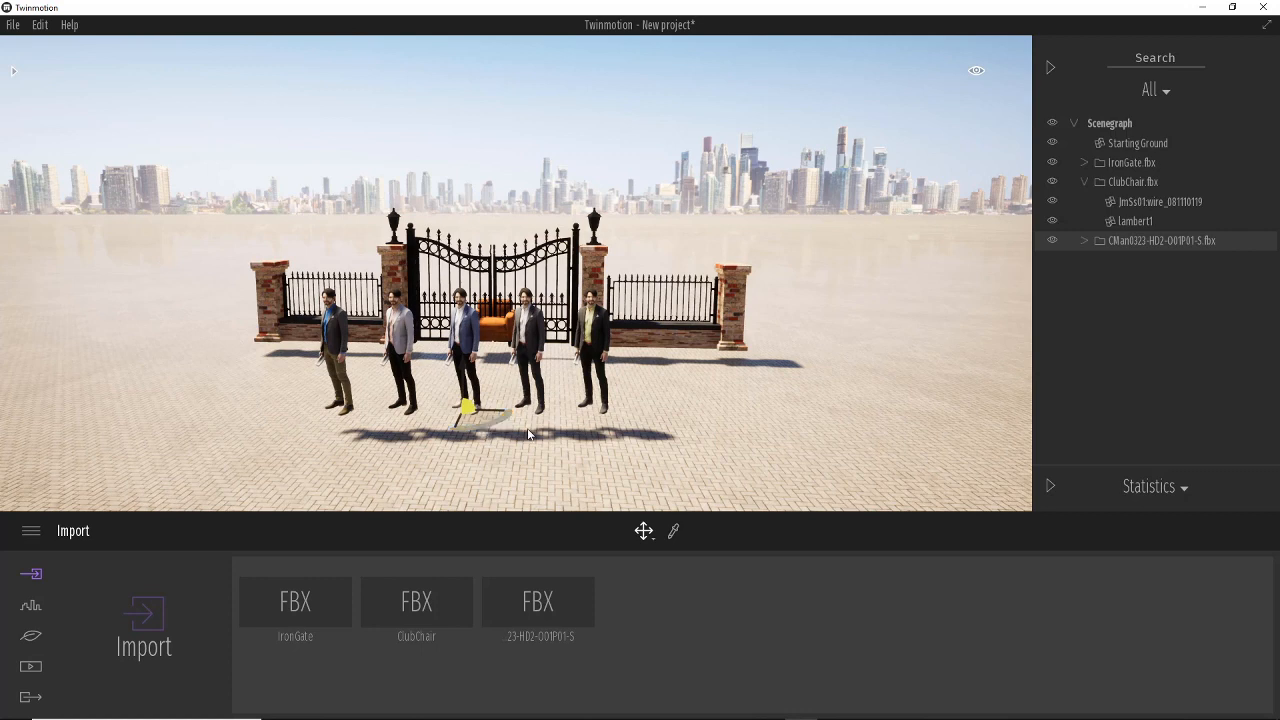
scroll(555, 383, up, 5)
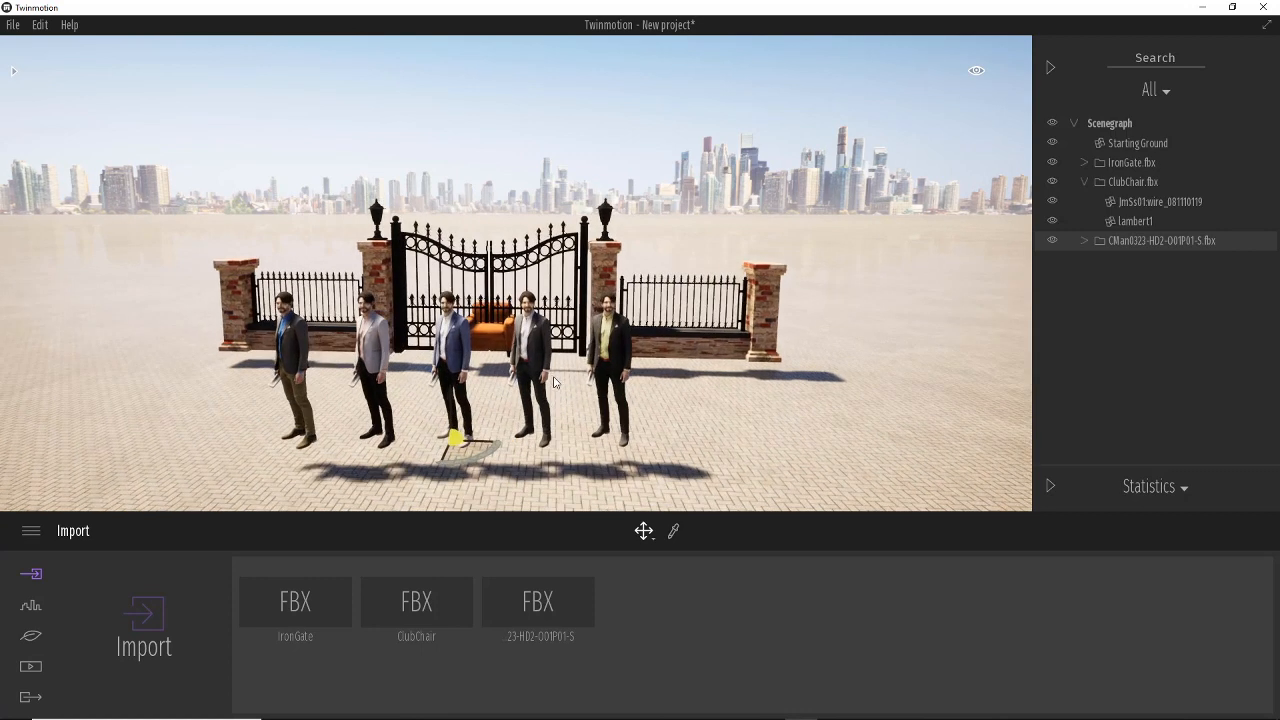
Start a new import and choose the Euro_Hackberry FBX file in the Demo_Data XFrog FBX folder.
middle_drag(741, 402, 775, 409)
scroll(763, 407, up, 2)
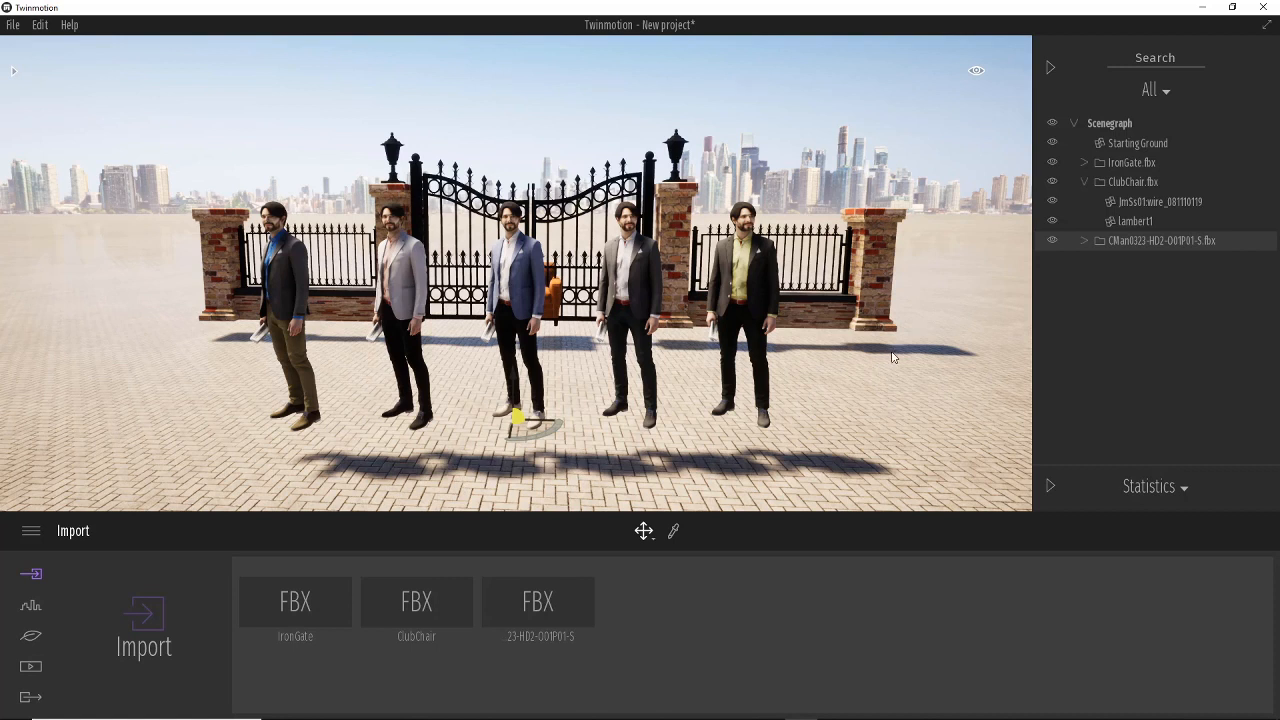
scroll(838, 361, down, 5)
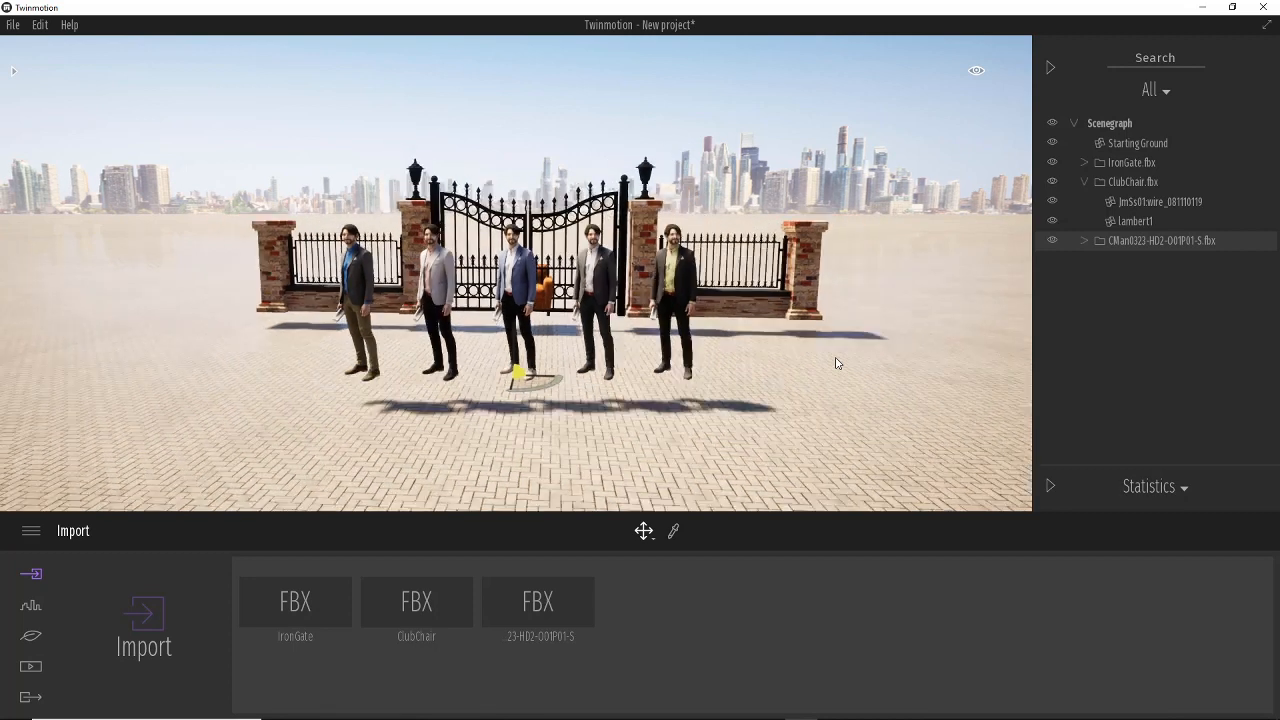
click(196, 600)
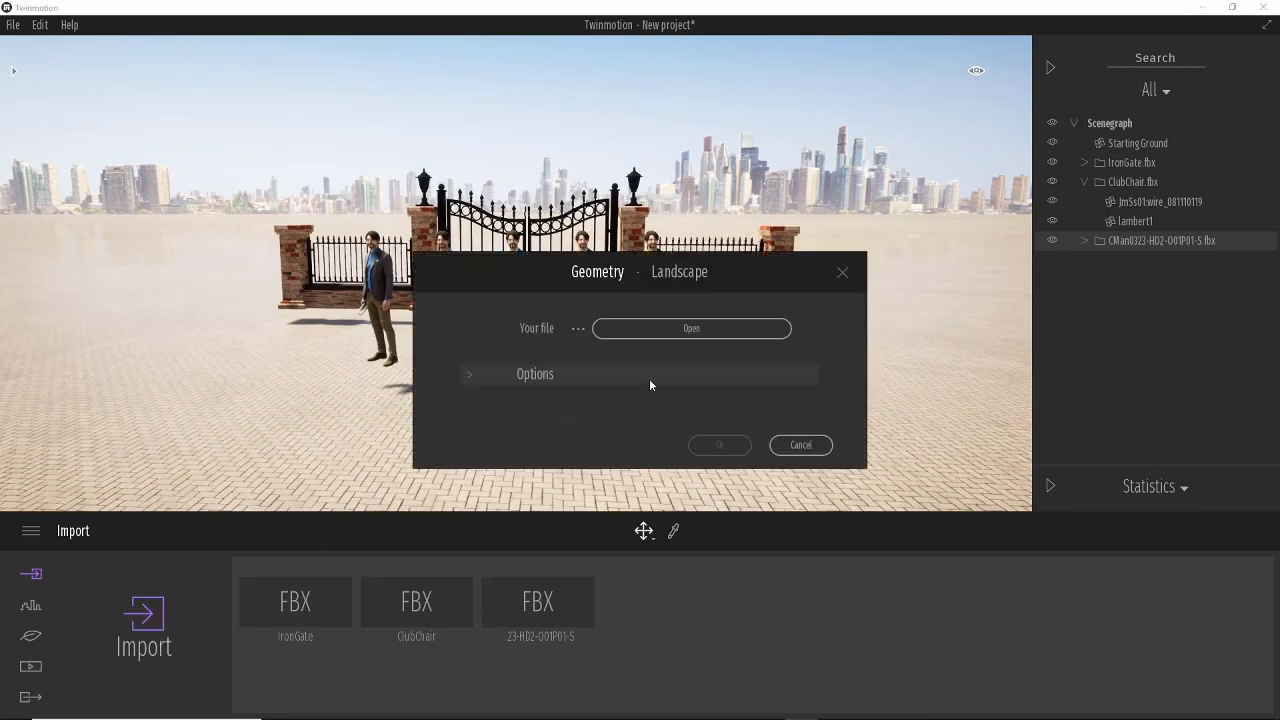
click(669, 334)
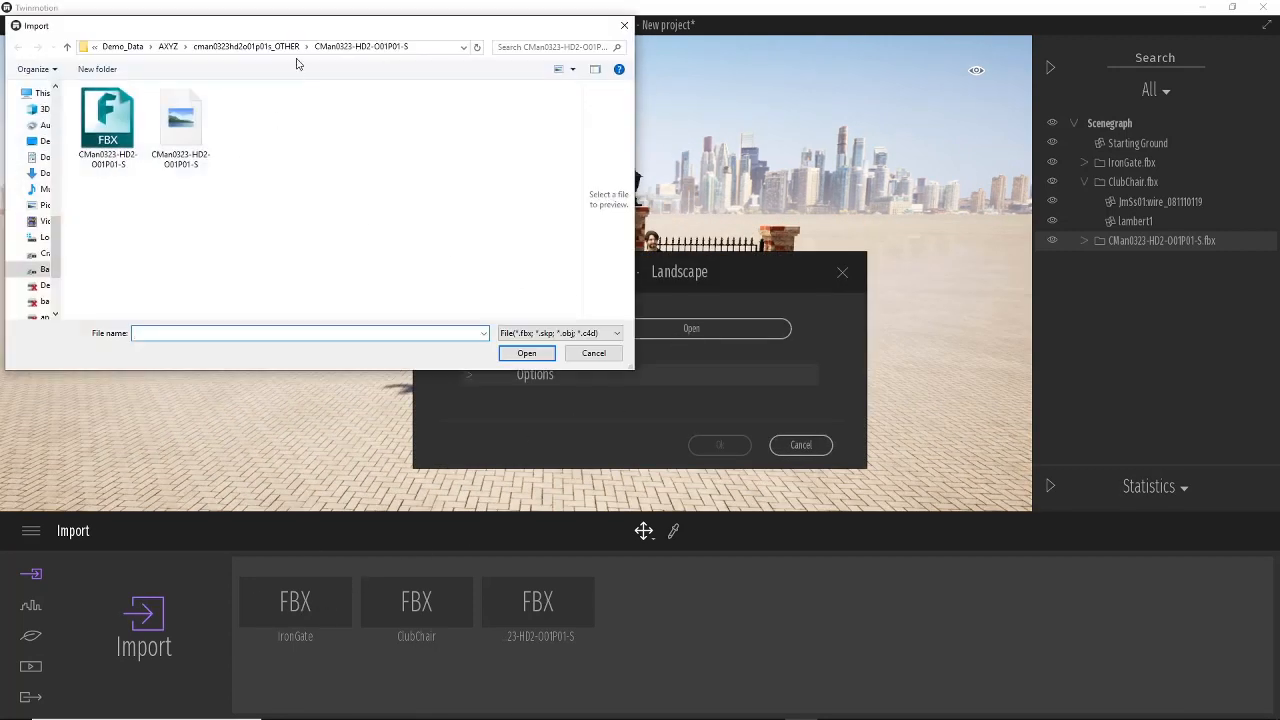
click(274, 48)
click(214, 47)
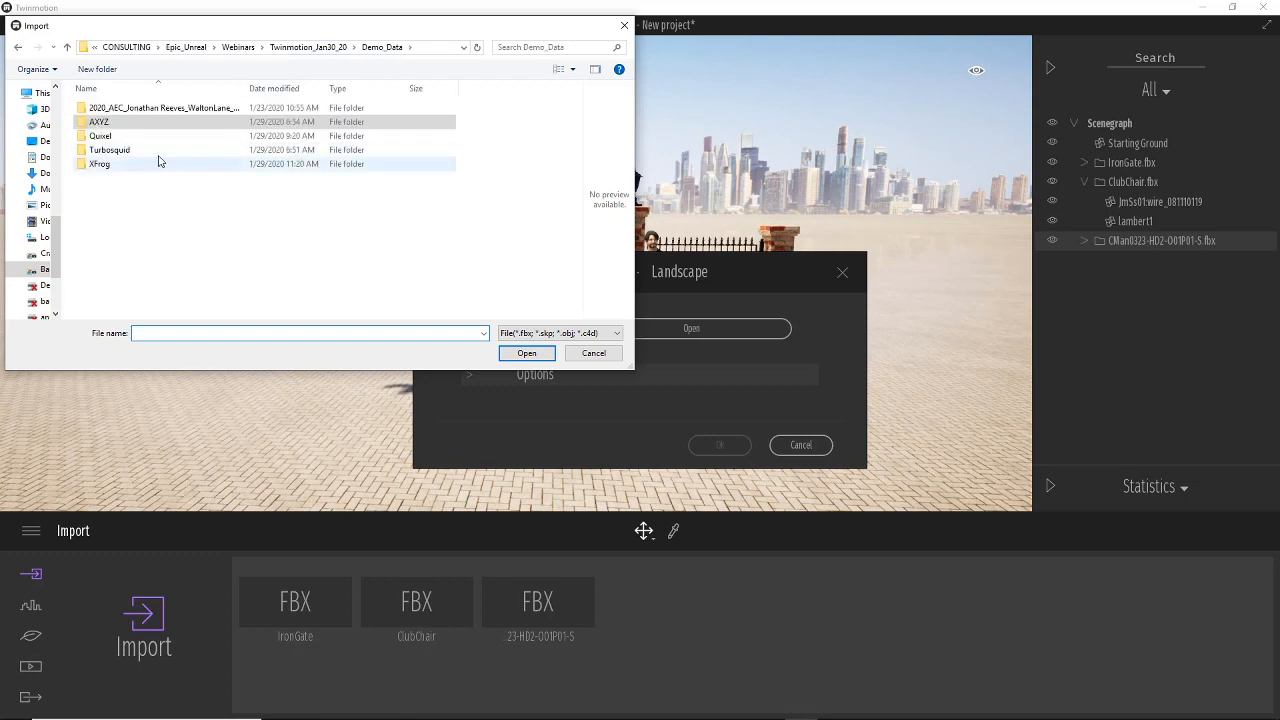
double_click(126, 168)
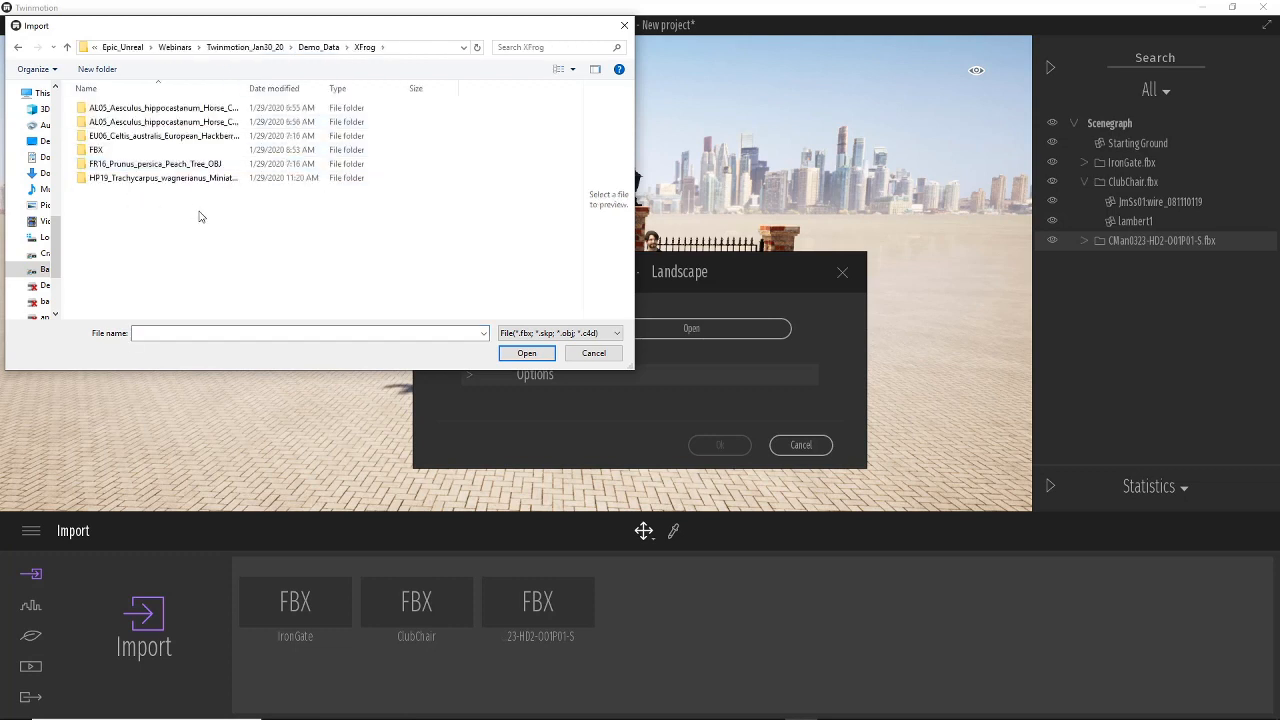
click(118, 149)
double_click(118, 149)
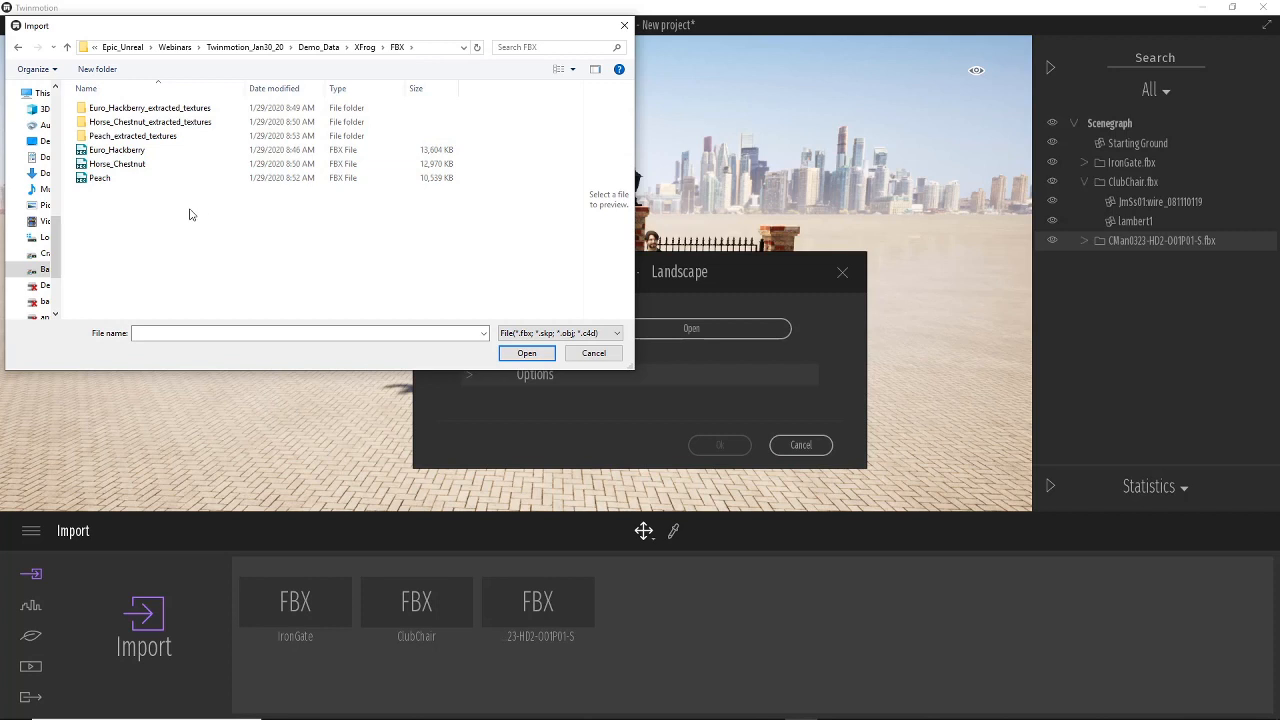
click(130, 152)
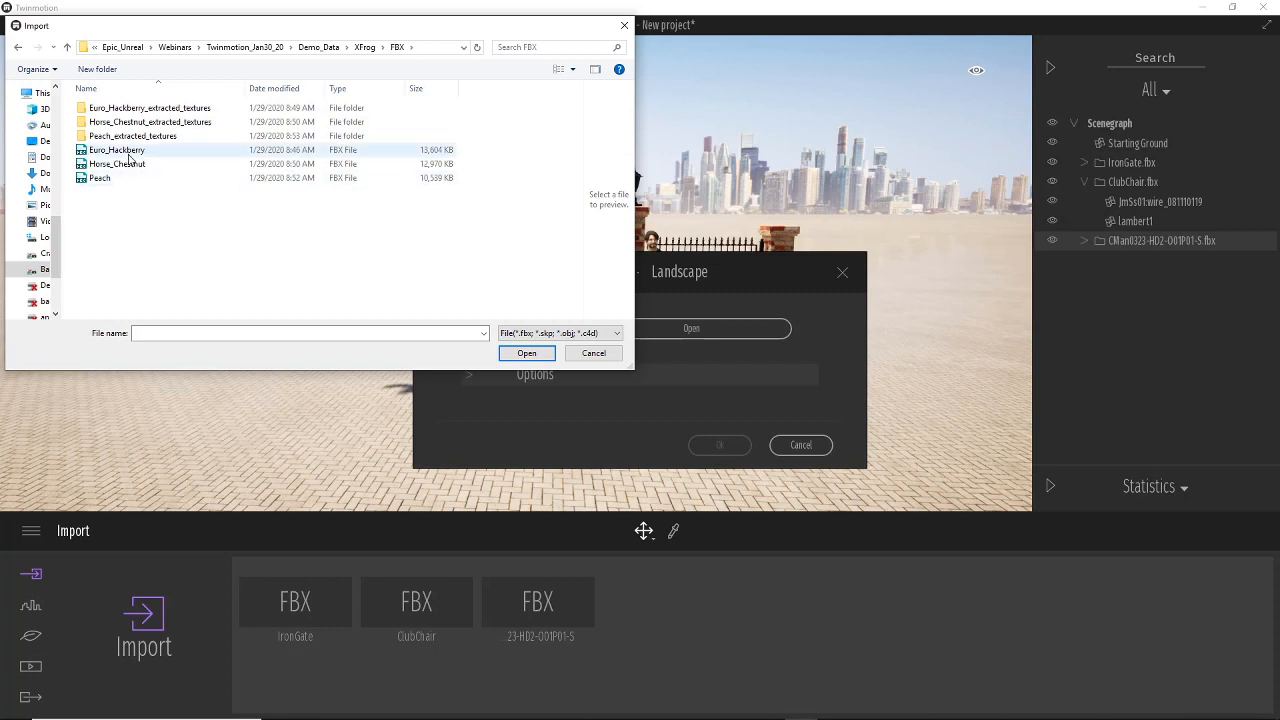
click(533, 354)
Set the import Collapse option to Collapse all and confirm the import.
click(470, 376)
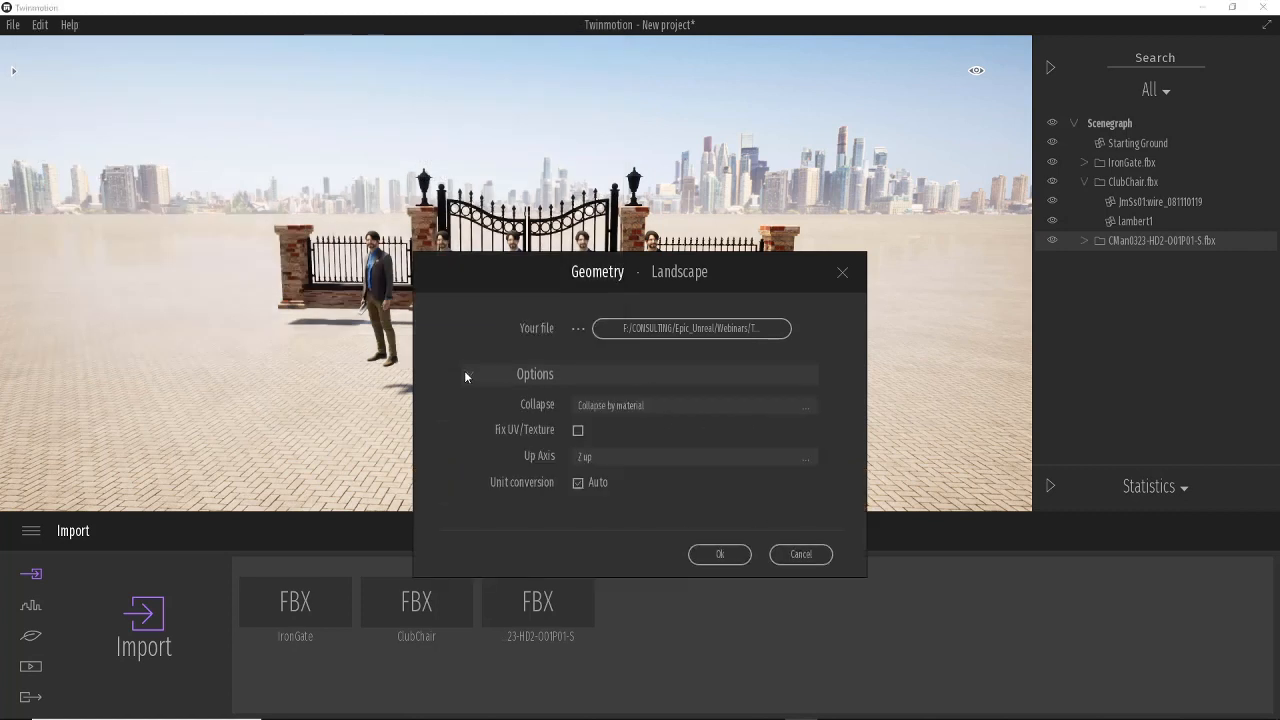
click(736, 405)
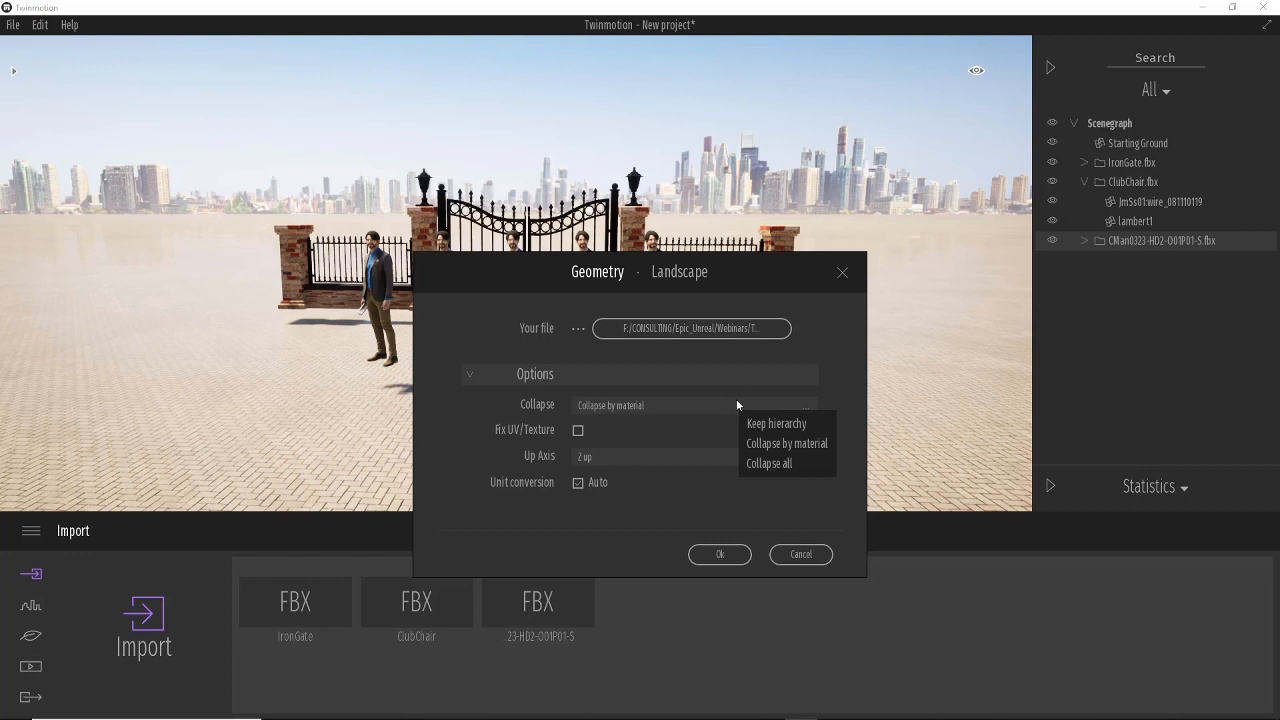
click(788, 464)
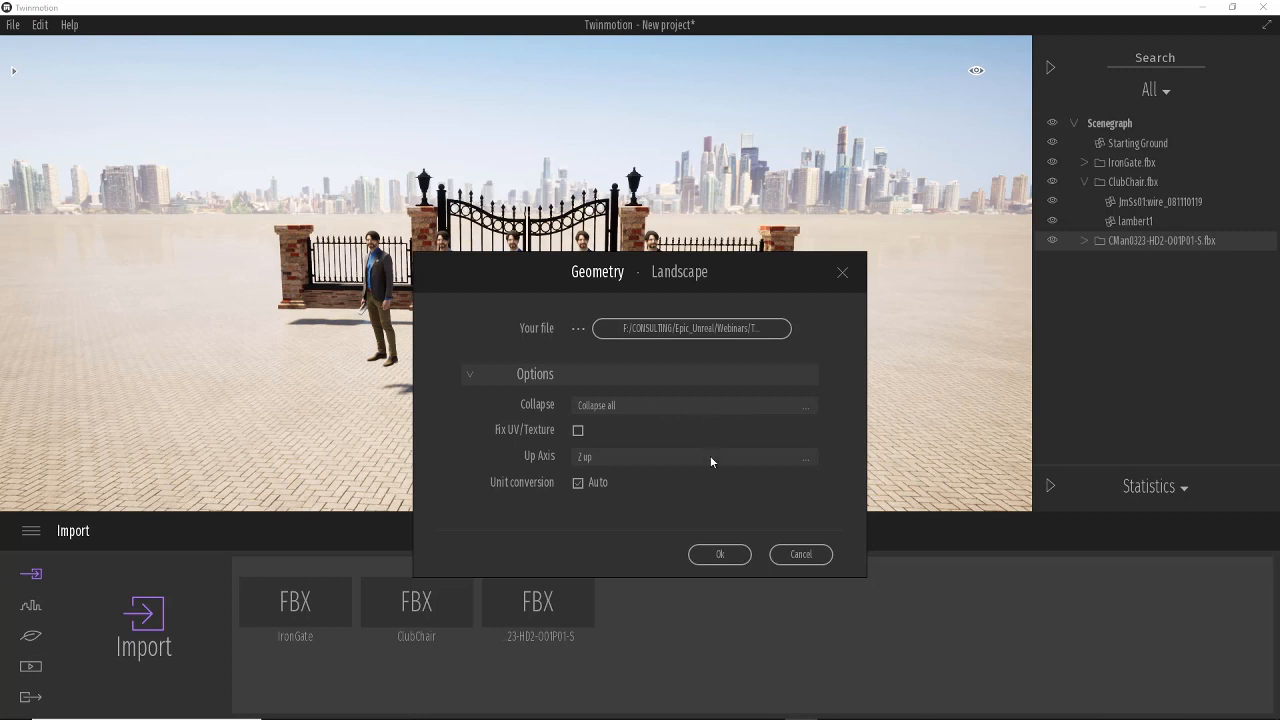
click(720, 554)
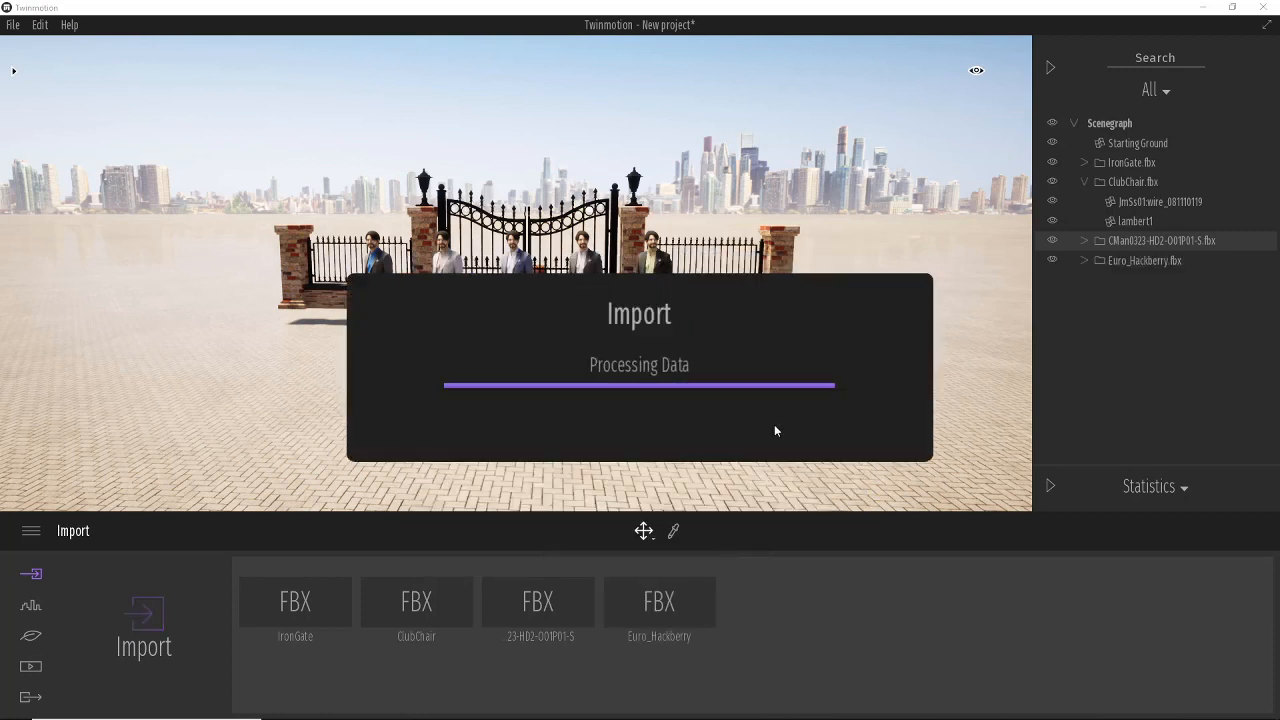
Select the Euro_Hackberry.fbx group and move the tree forward in front of the figures.
click(1135, 261)
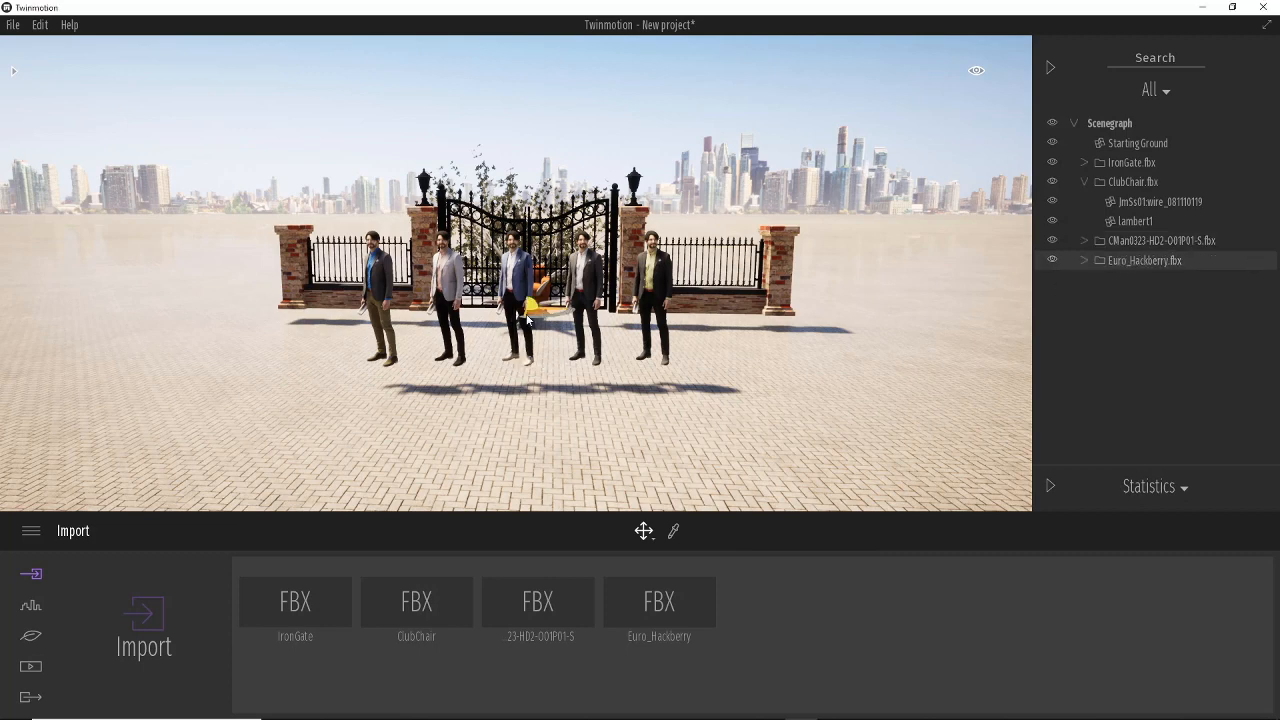
drag(527, 318, 503, 418)
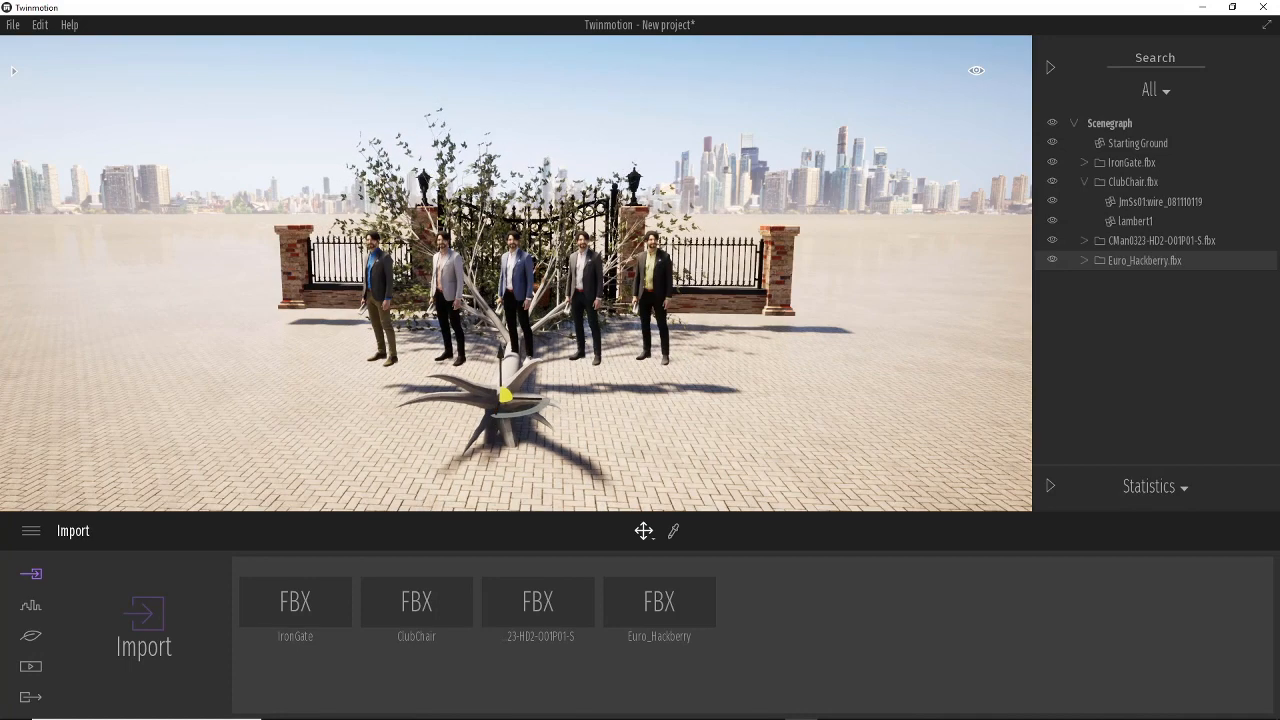
right_drag(724, 384, 840, 424)
middle_drag(766, 388, 735, 408)
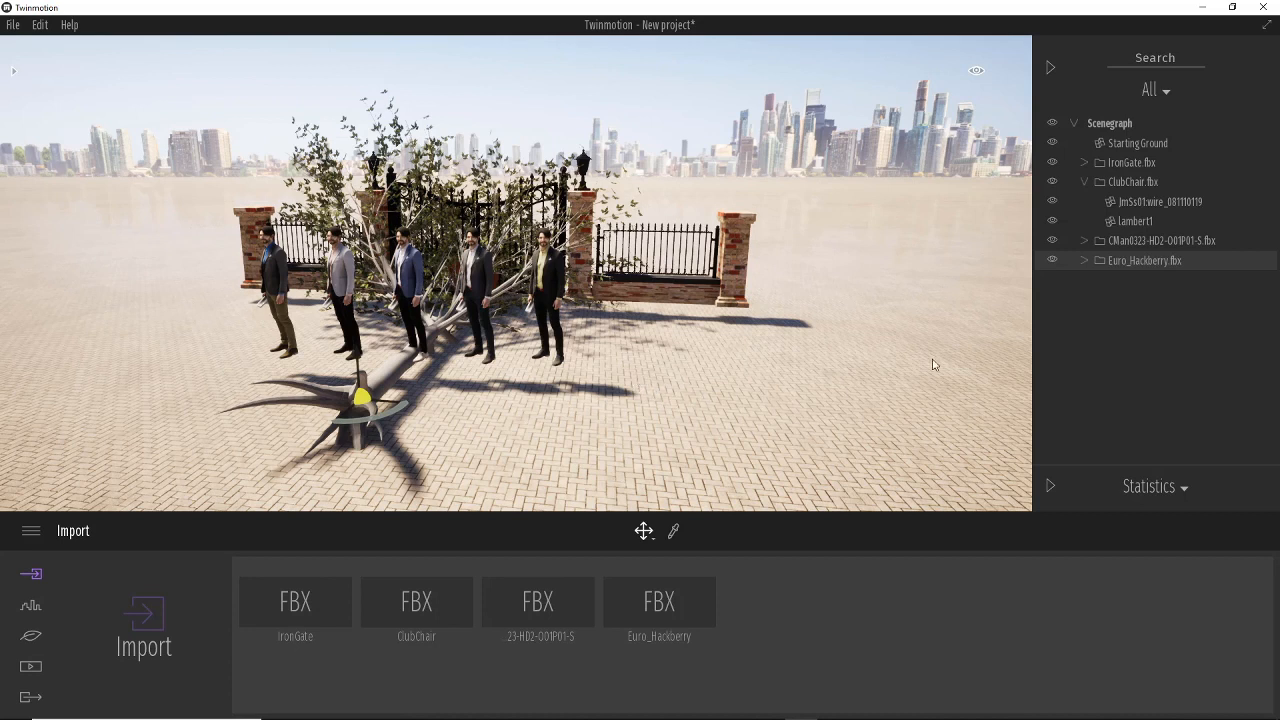
Expand Euro_Hackberry.fbx, select its tree mesh, and open the Transform properties.
click(1084, 262)
click(1116, 280)
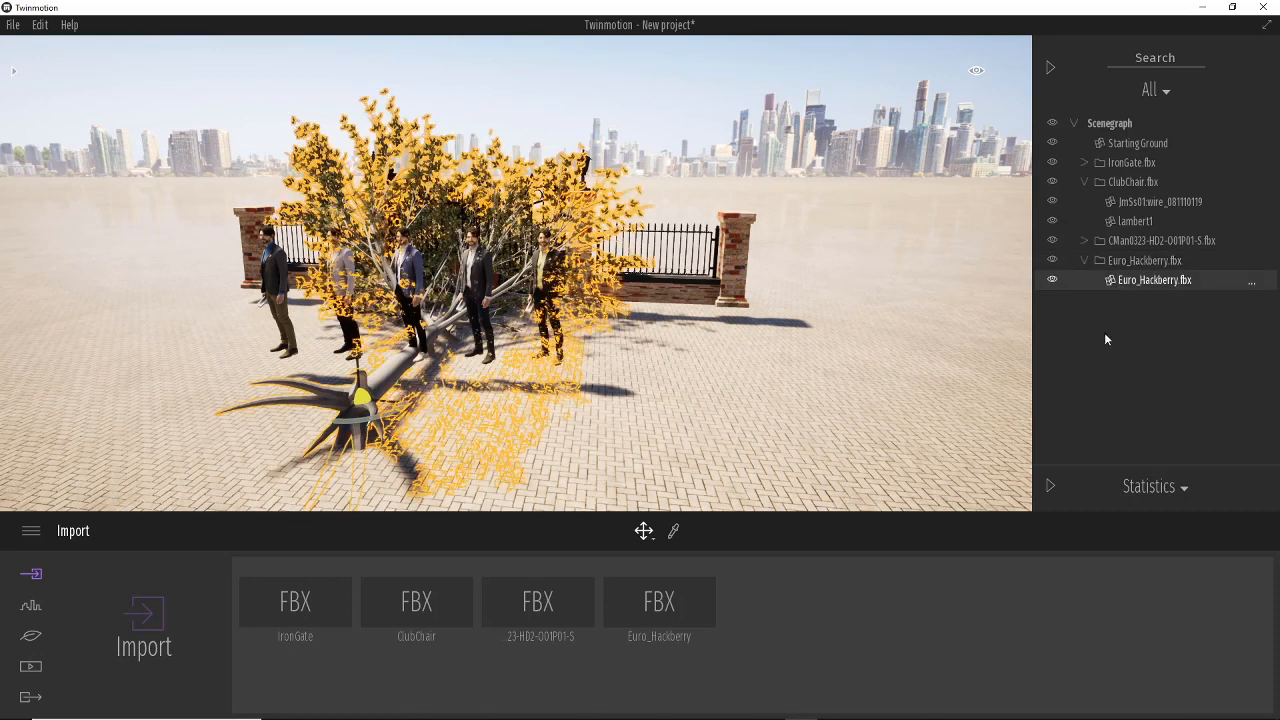
click(1051, 486)
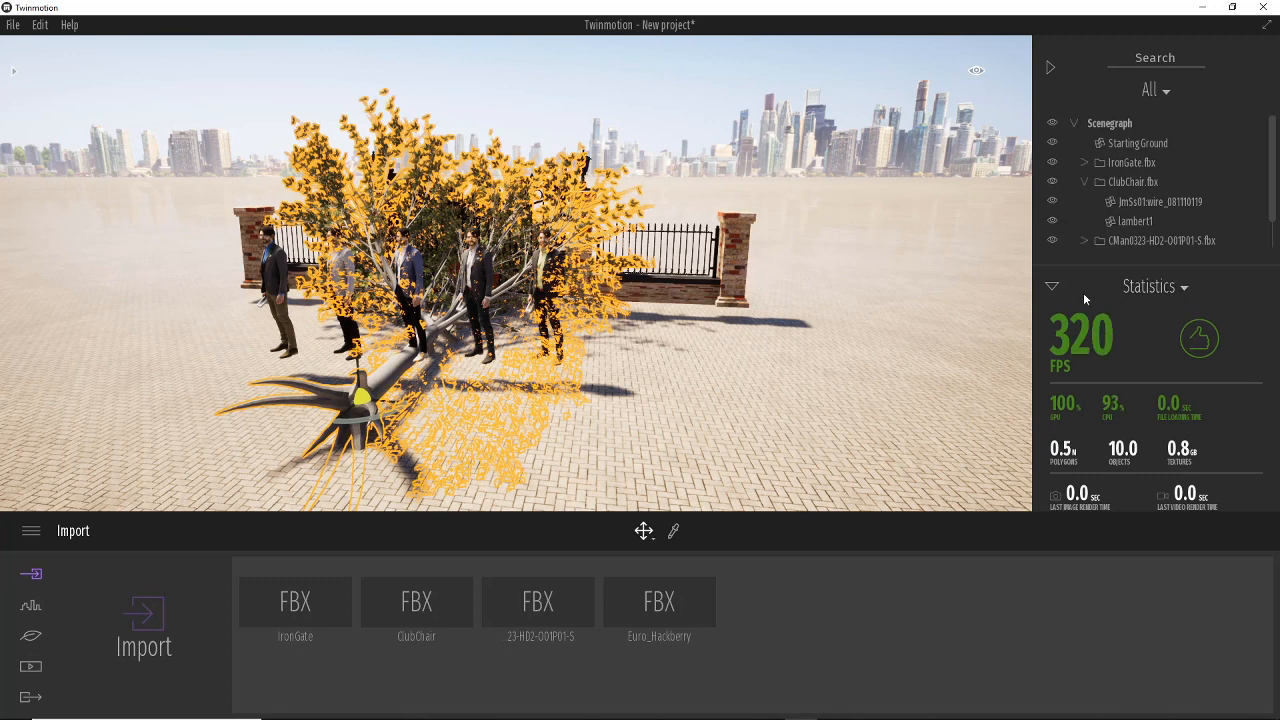
click(1184, 287)
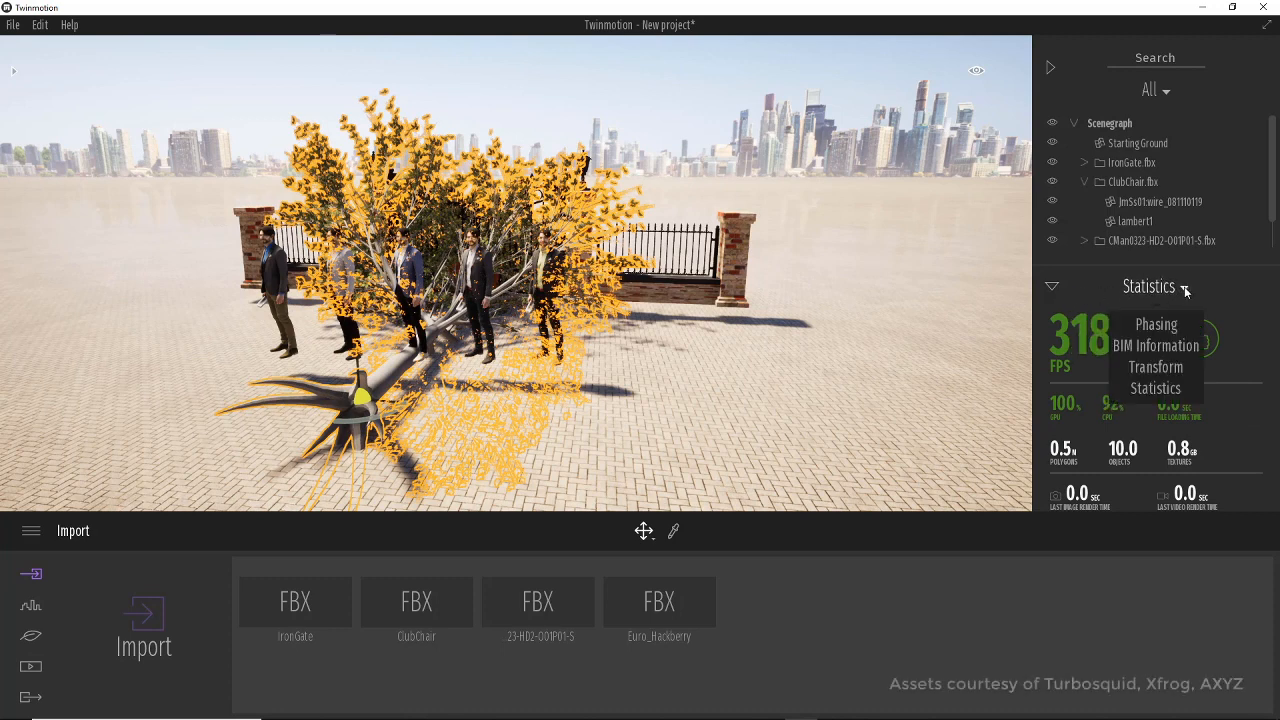
click(1157, 367)
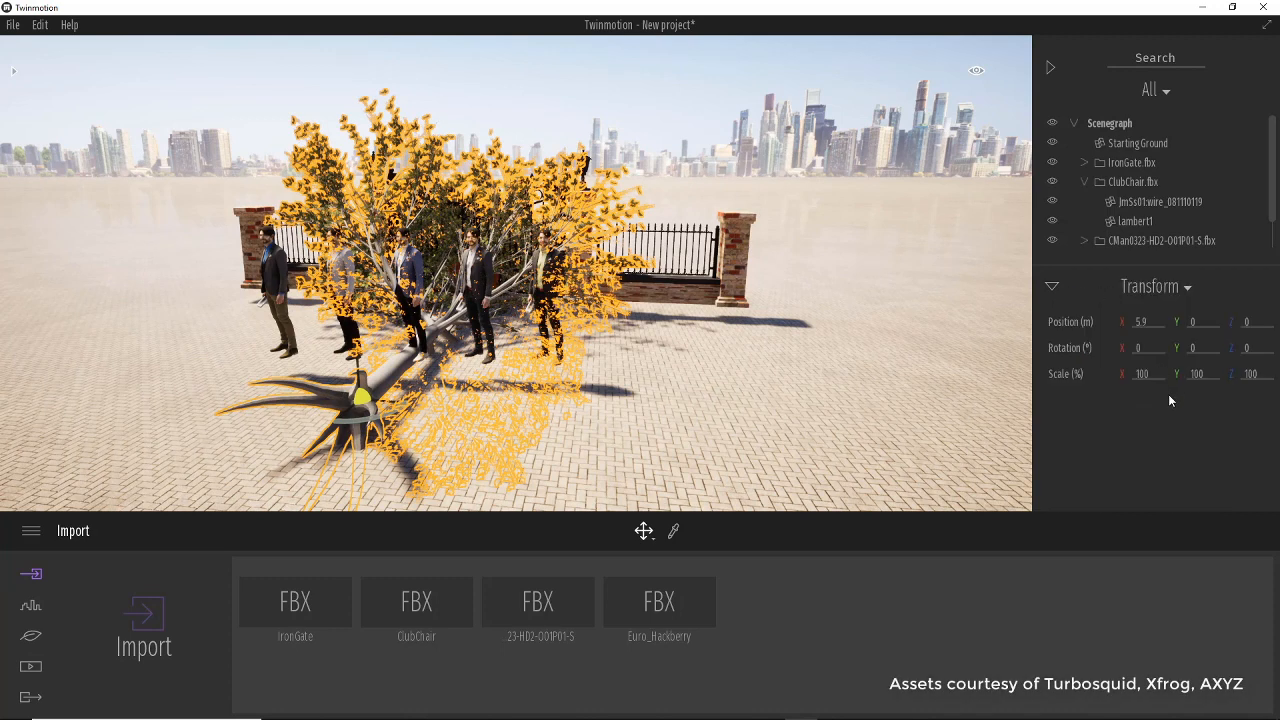
Set the tree's Y rotation to -90°.
click(1203, 348)
text(90)
key(Return)
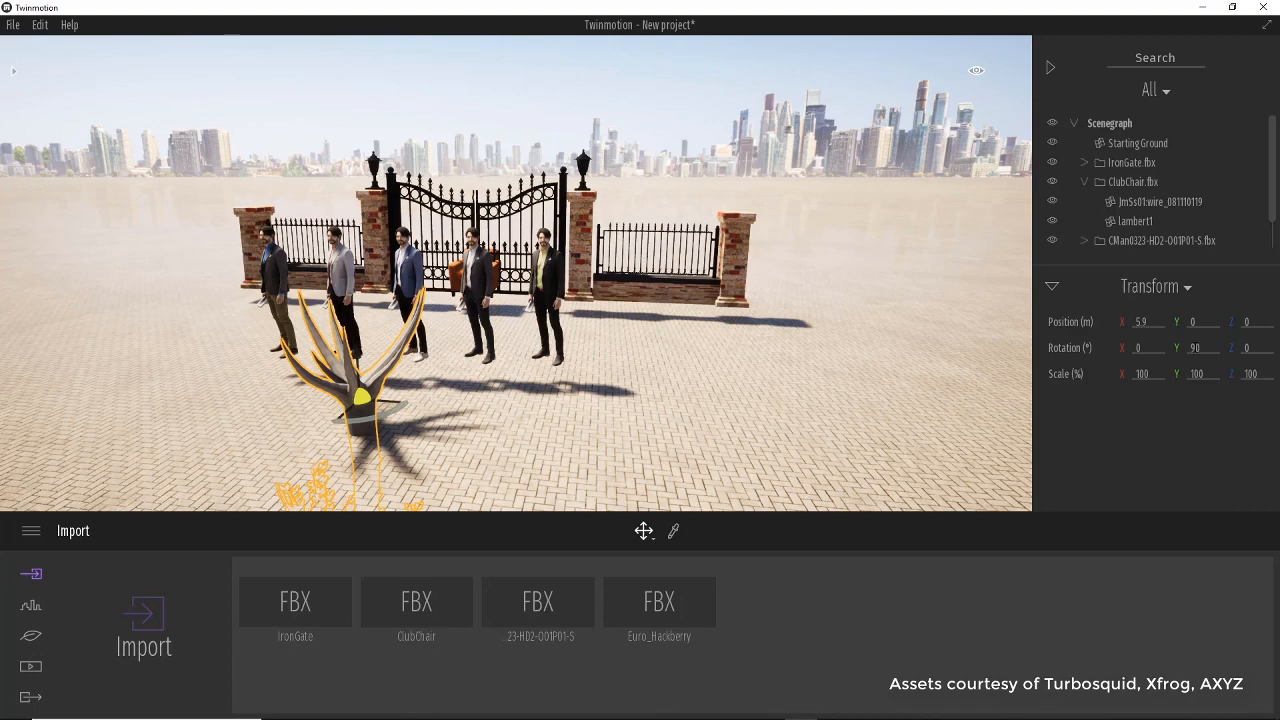
click(1196, 348)
text(-90)
key(Return)
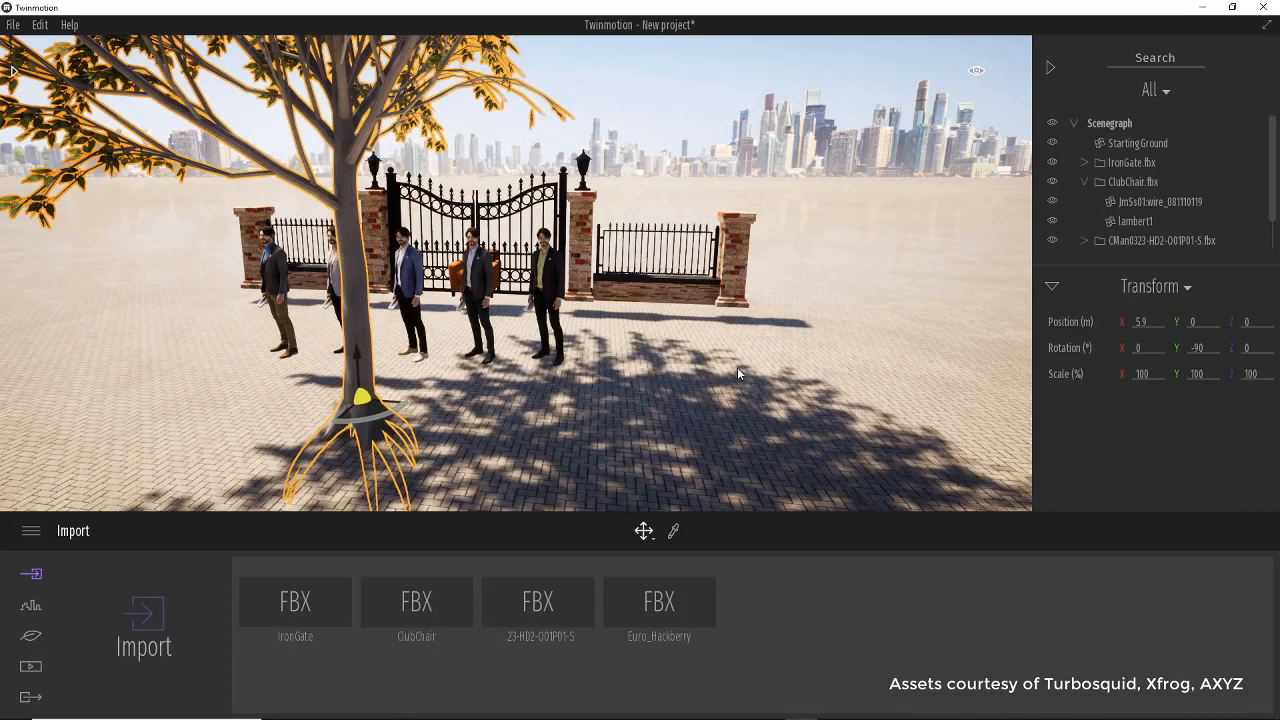
Delete the selected tree from the scene.
scroll(737, 367, down, 5)
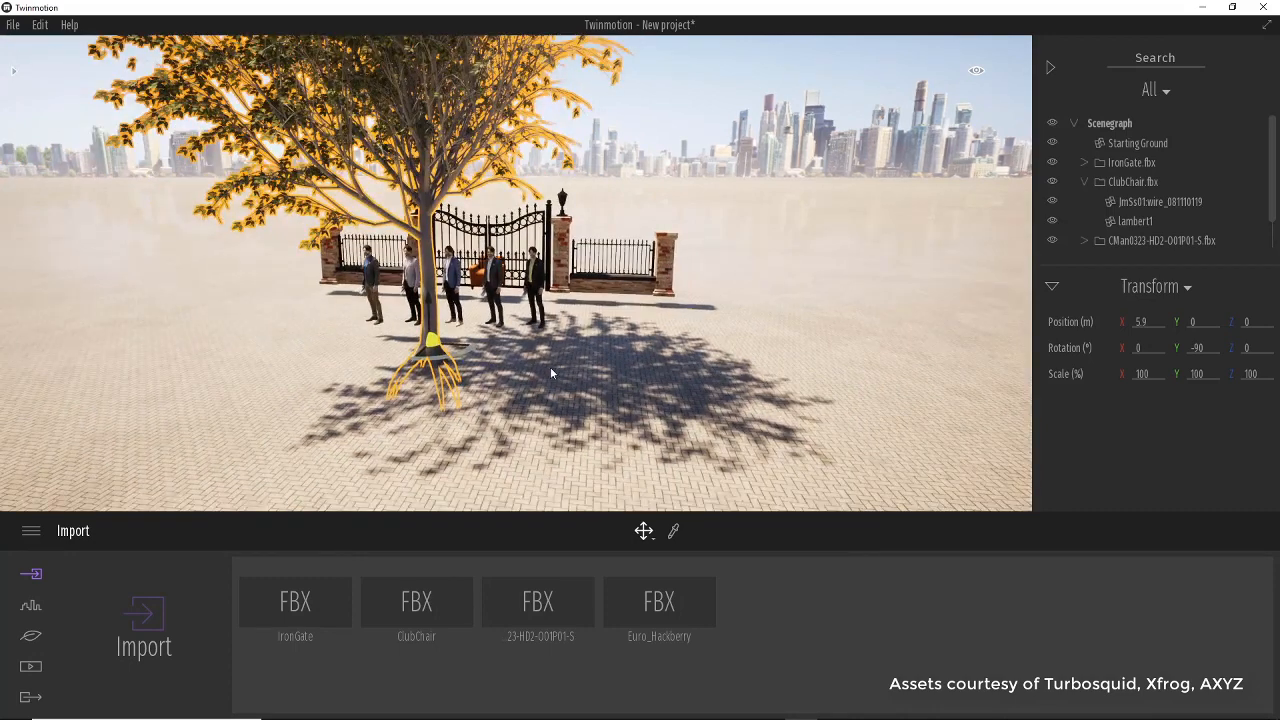
middle_drag(550, 367, 628, 442)
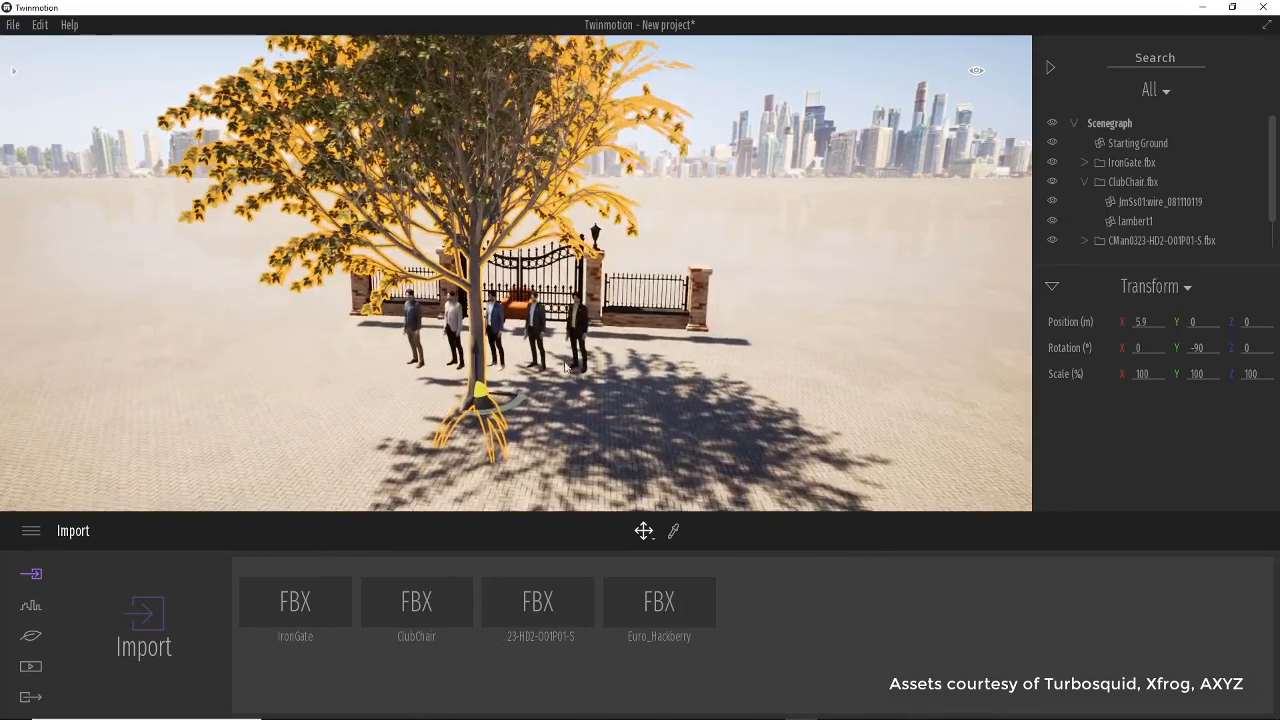
key(Delete)
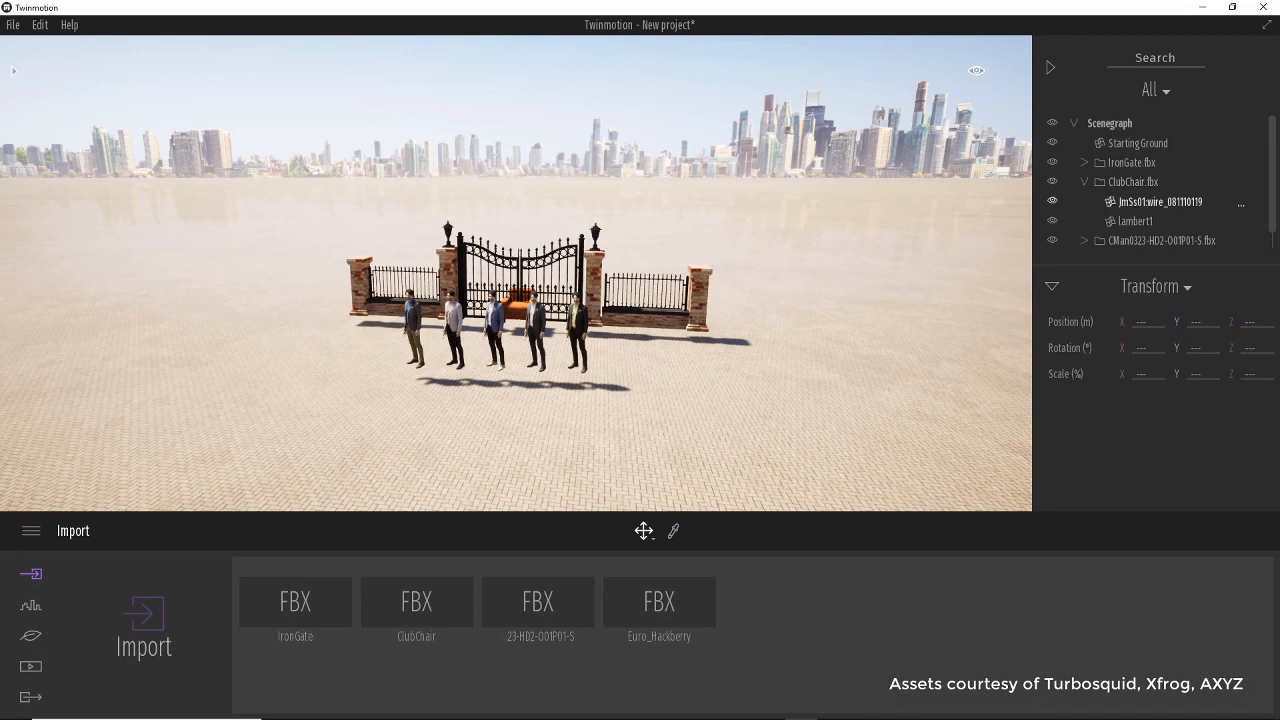
Remove the Euro_Hackberry entry from the imported files.
scroll(1165, 225, down, 1)
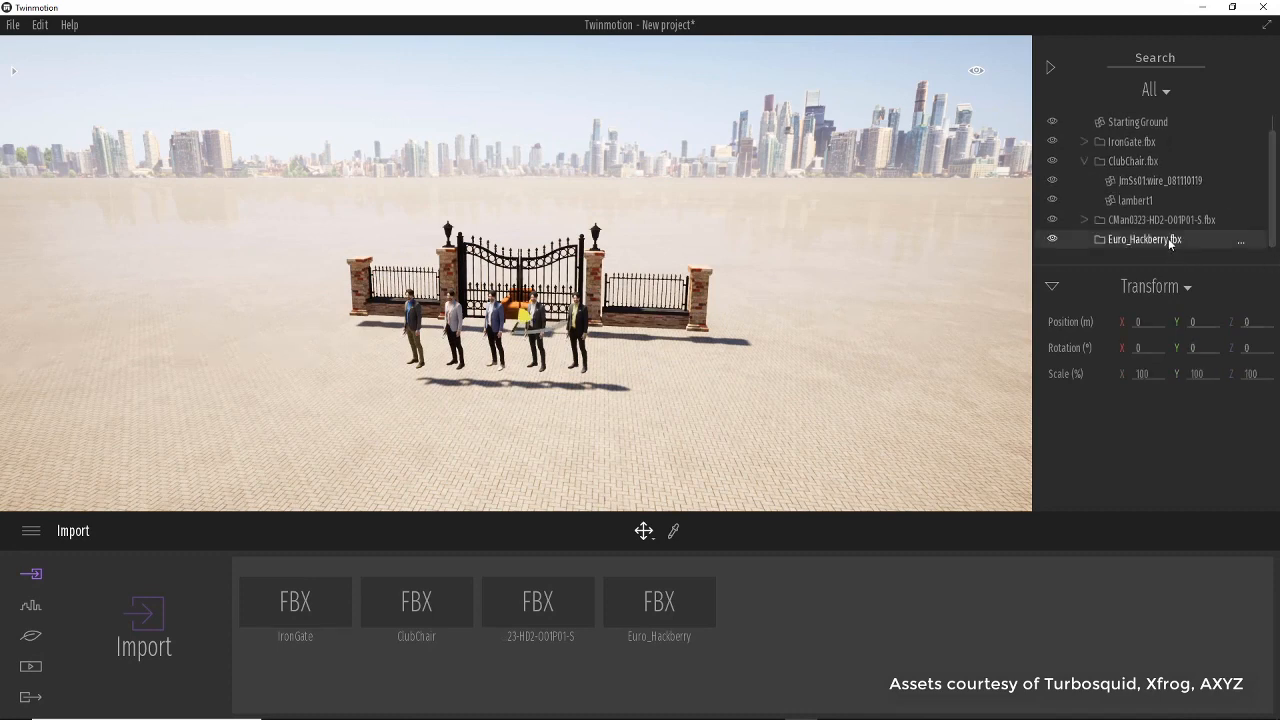
scroll(1170, 244, up, 1)
scroll(725, 406, up, 2)
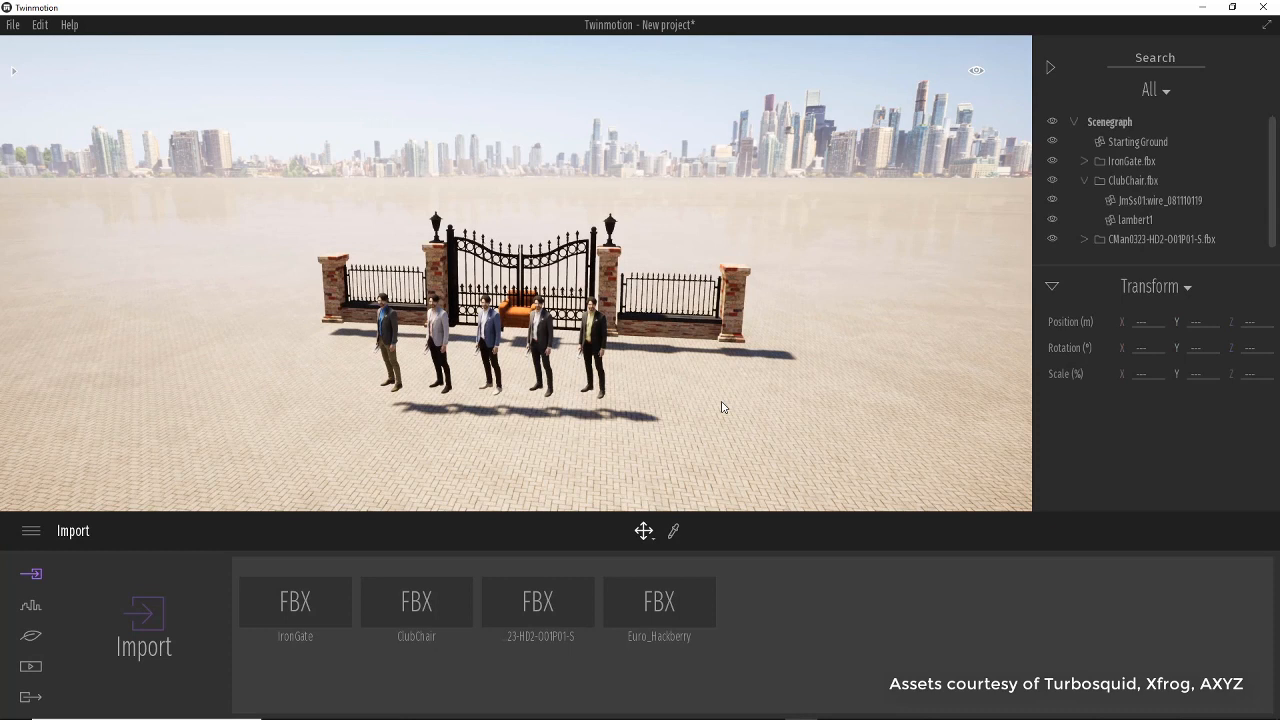
click(668, 615)
click(648, 566)
click(648, 544)
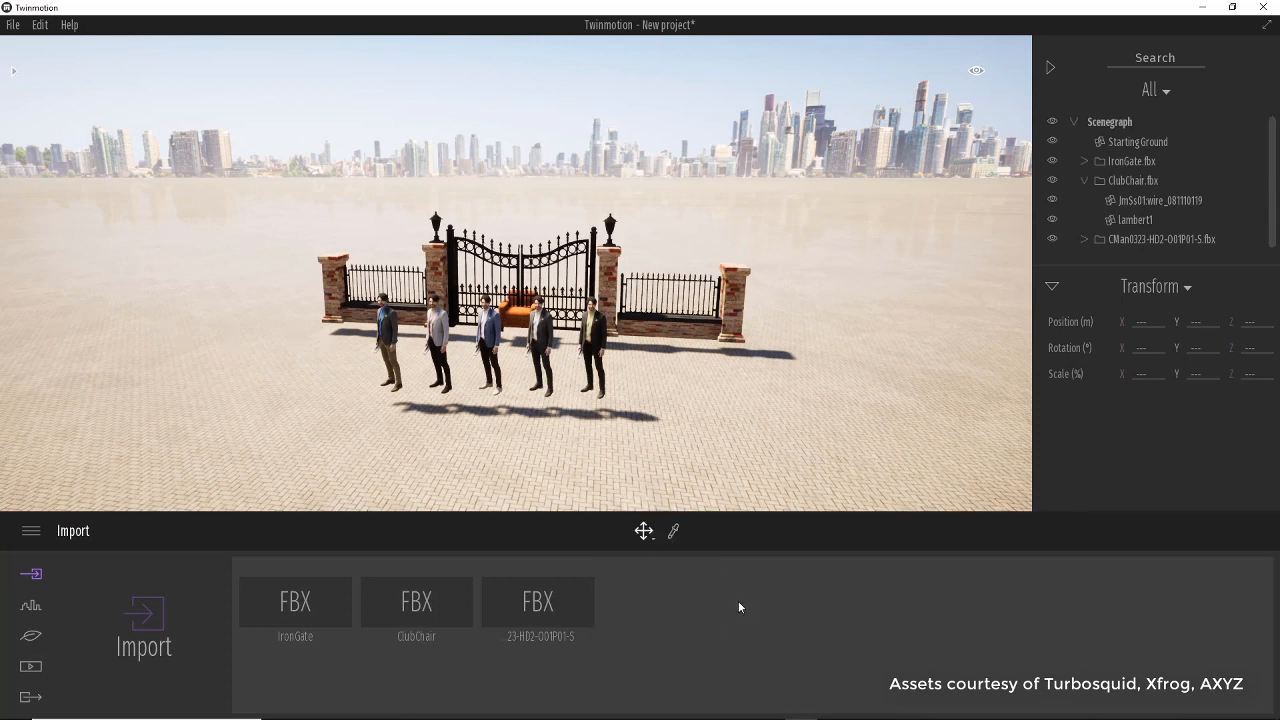
Start another import and choose the Euro_Hackberry FBX file again.
click(154, 628)
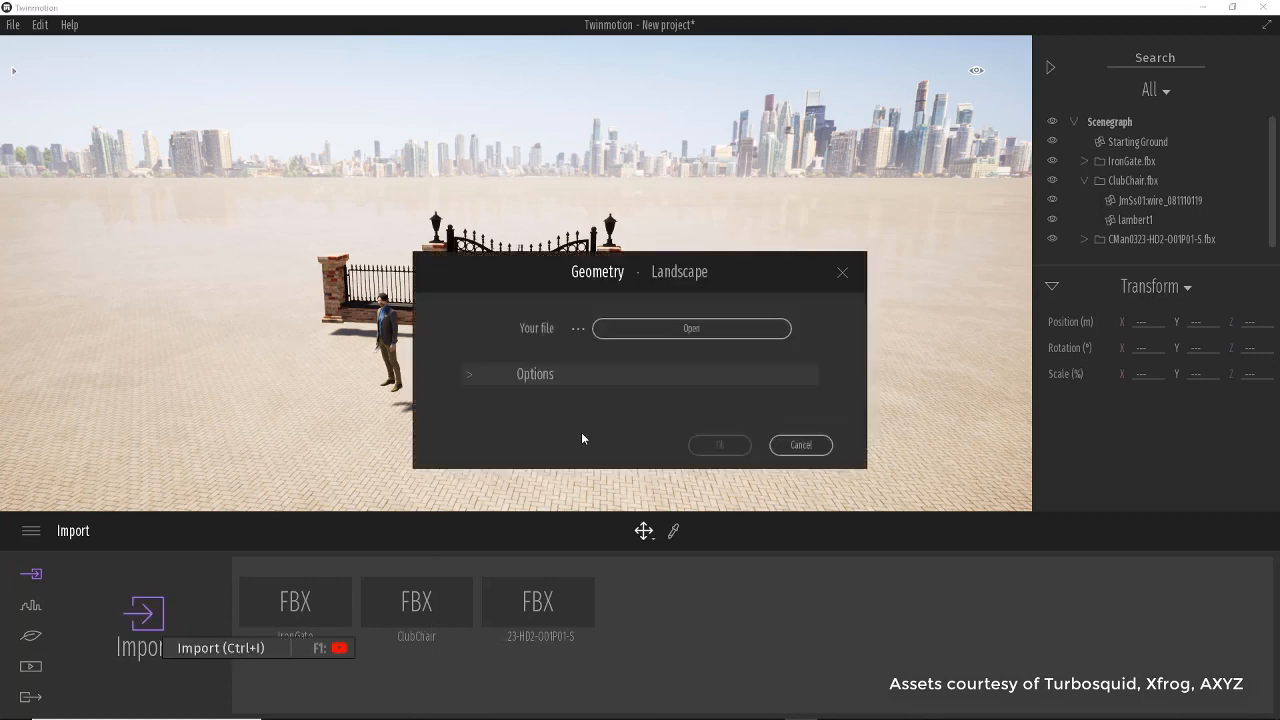
click(666, 333)
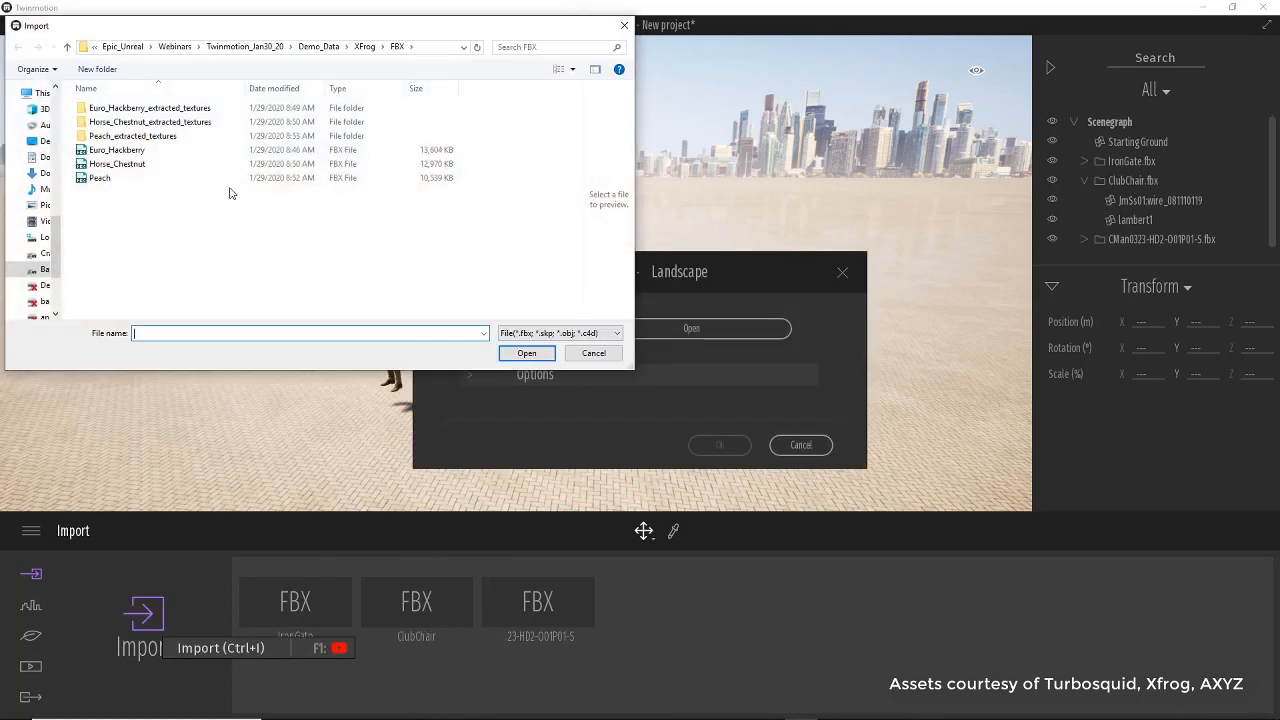
click(127, 155)
click(527, 353)
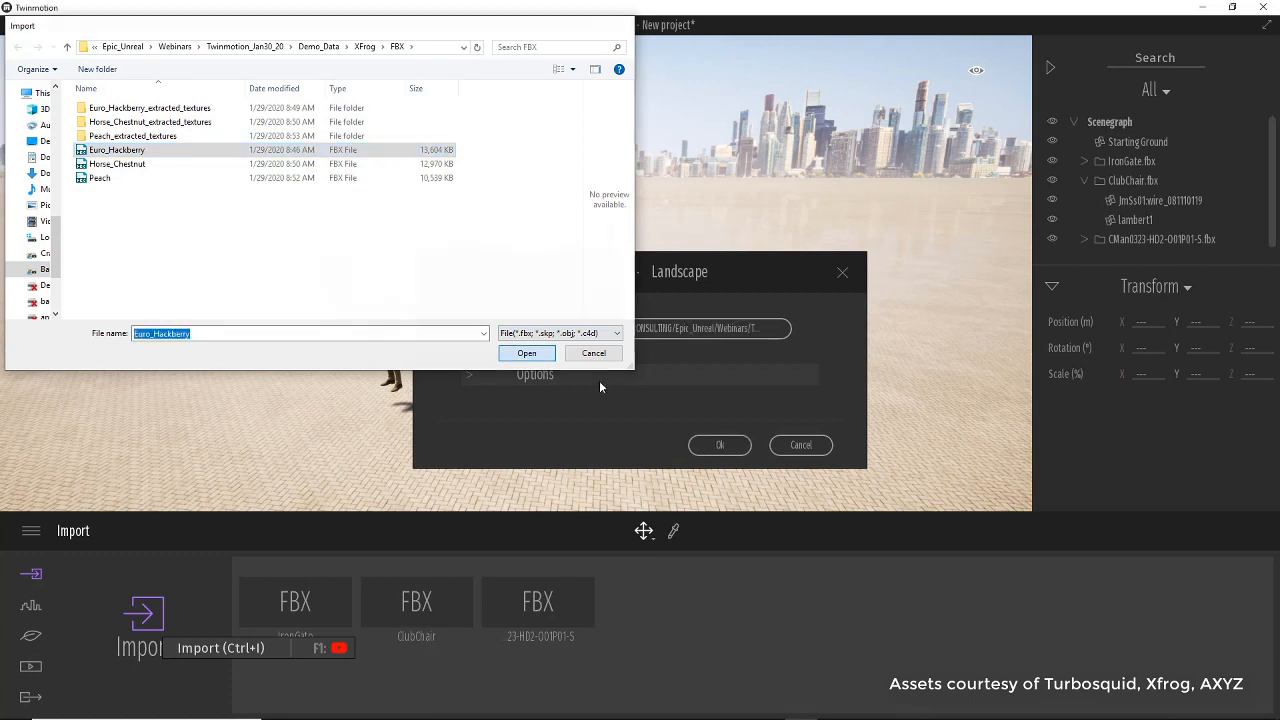
Set the import Up Axis to Y up and Collapse to Collapse all, confirm, and keep the scene material for conflicts.
click(472, 375)
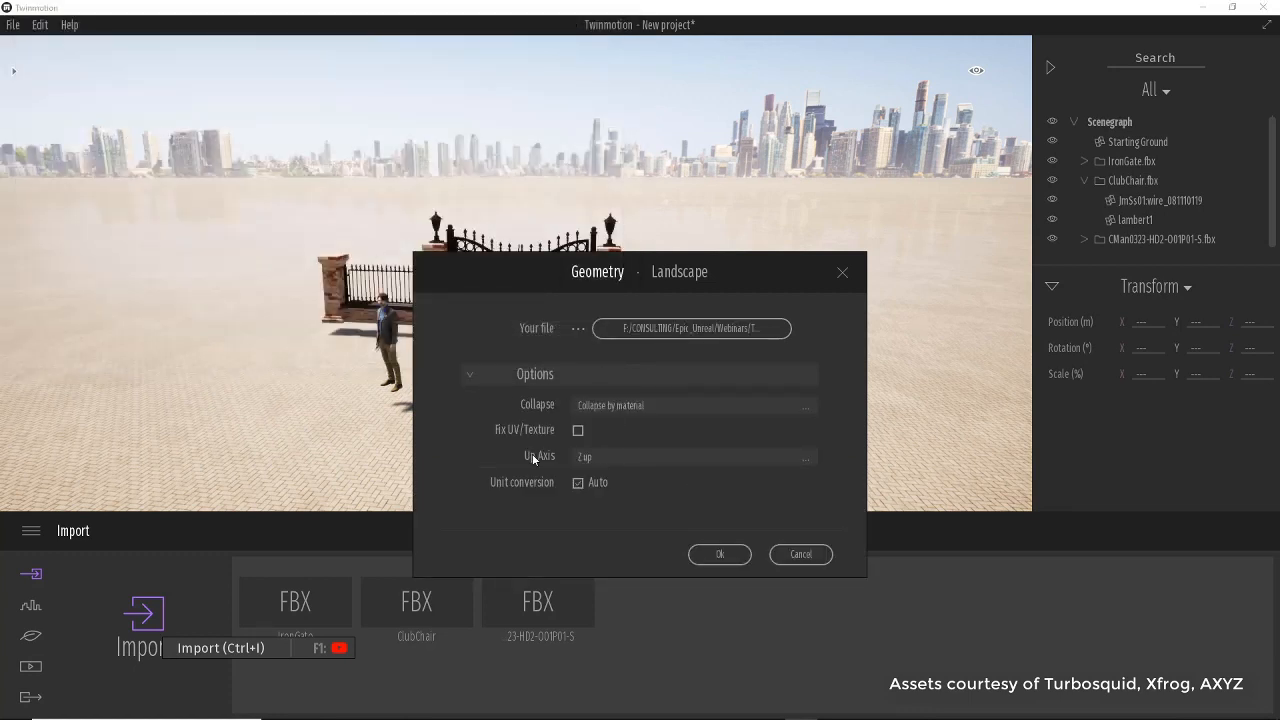
click(620, 456)
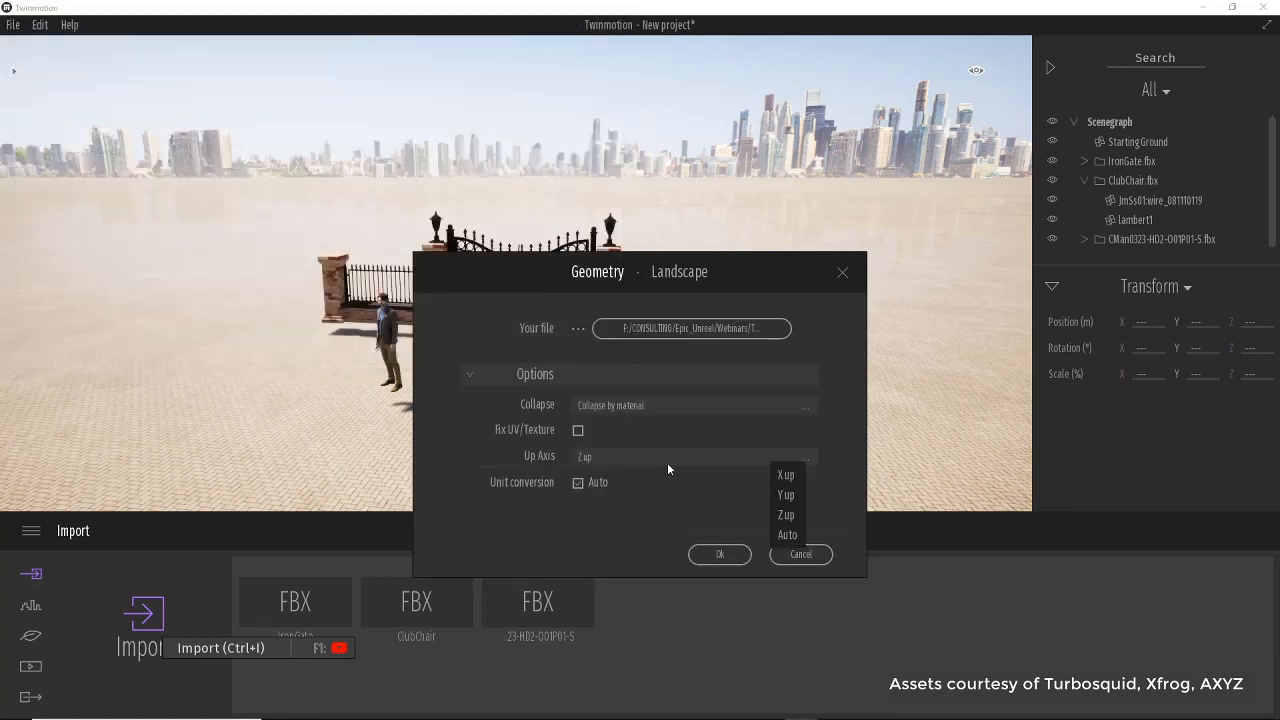
click(786, 495)
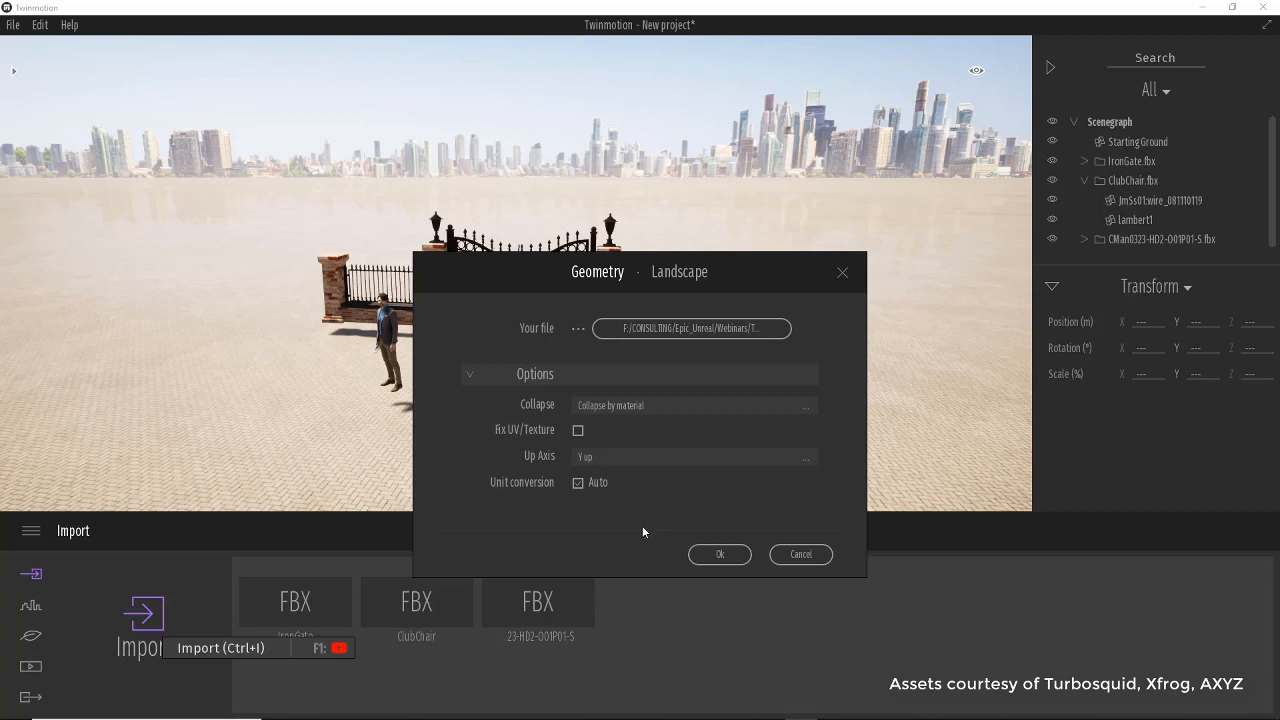
click(680, 402)
click(790, 464)
click(714, 556)
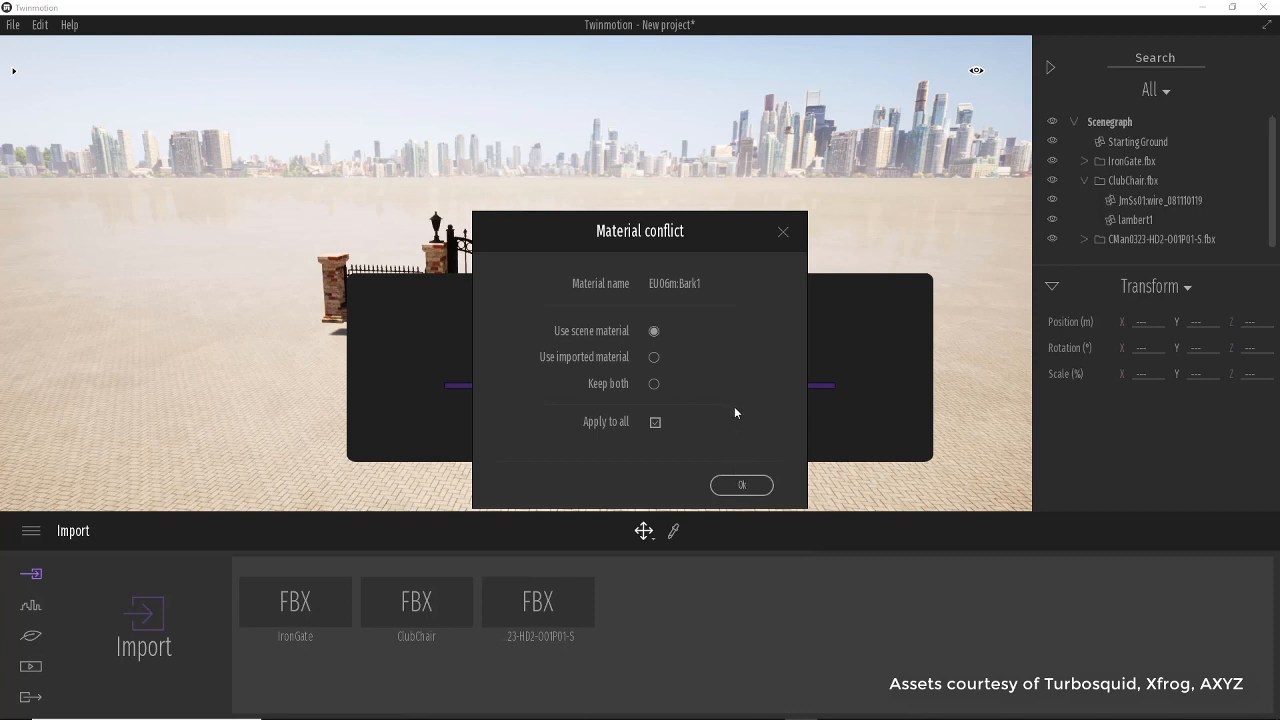
click(741, 485)
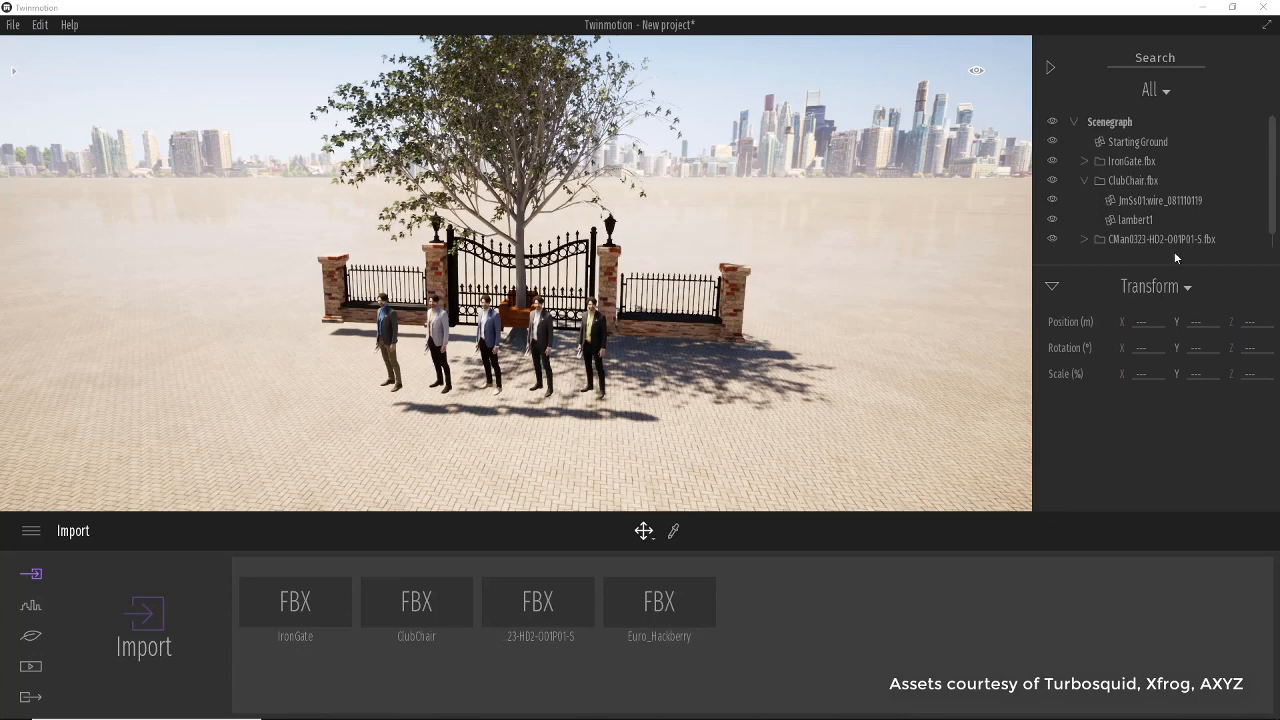
Select the Euro_Hackberry container and move the tree to the left of the gate, rotating it about -15°.
scroll(1262, 240, down, 1)
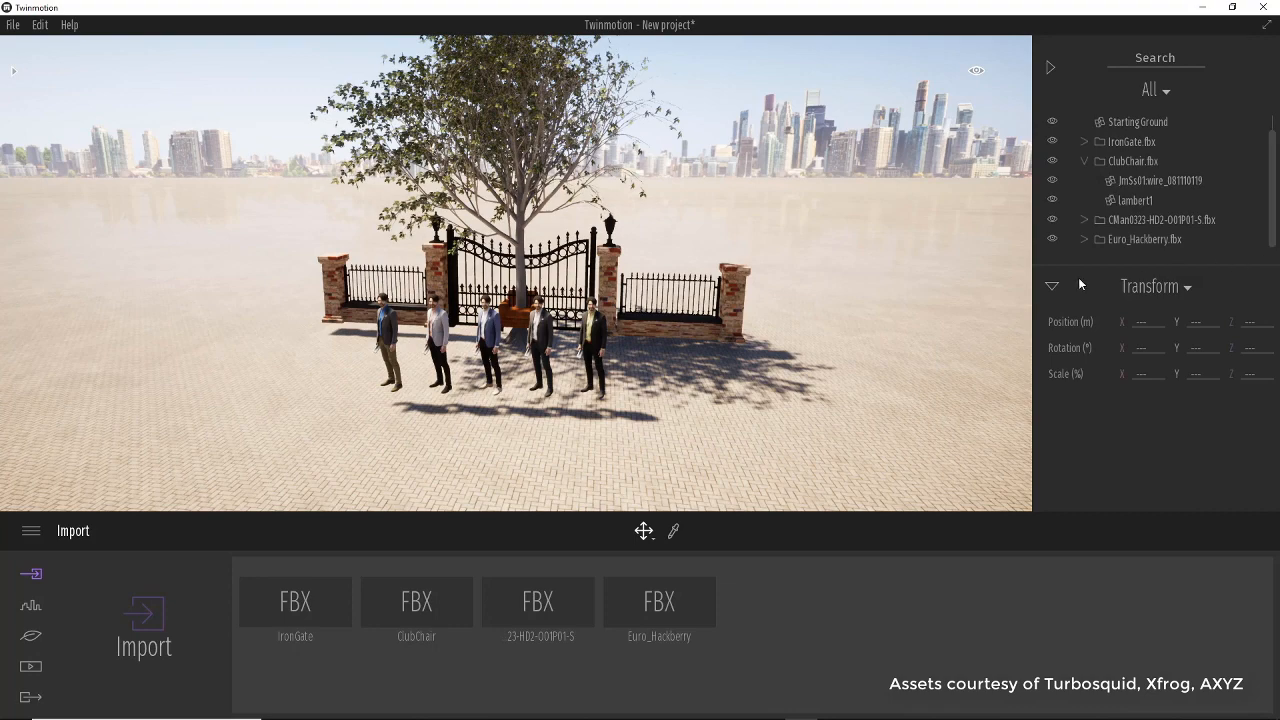
click(1120, 244)
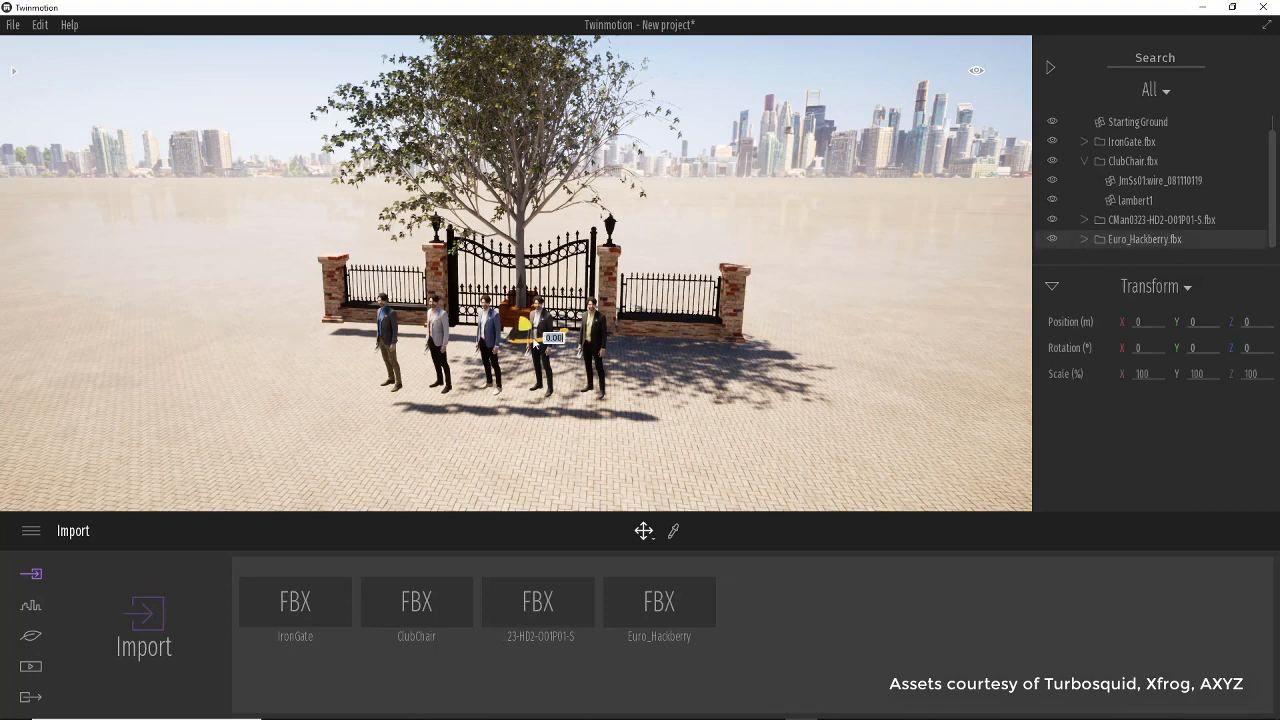
drag(518, 340, 292, 400)
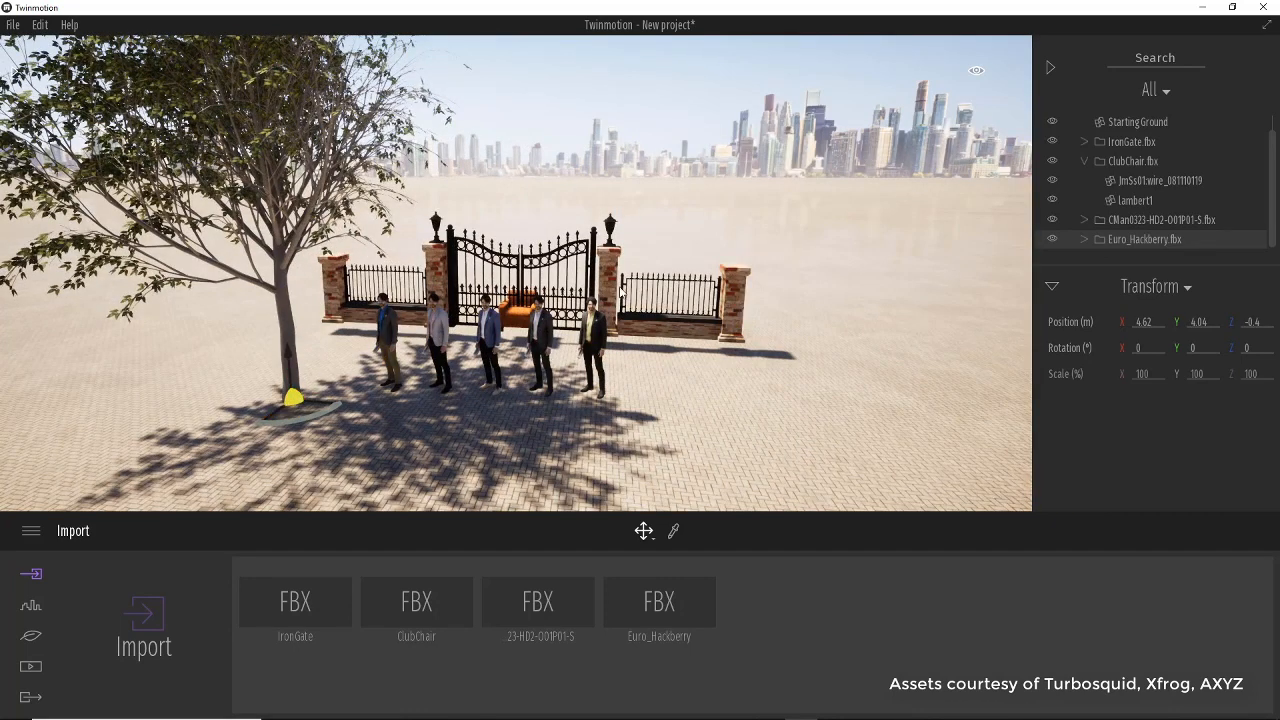
mouse_move(291, 400)
mouse_down()
mouse_move(265, 424)
mouse_move(302, 384)
mouse_move(271, 396)
mouse_move(296, 411)
mouse_move(360, 408)
mouse_move(310, 411)
mouse_up()
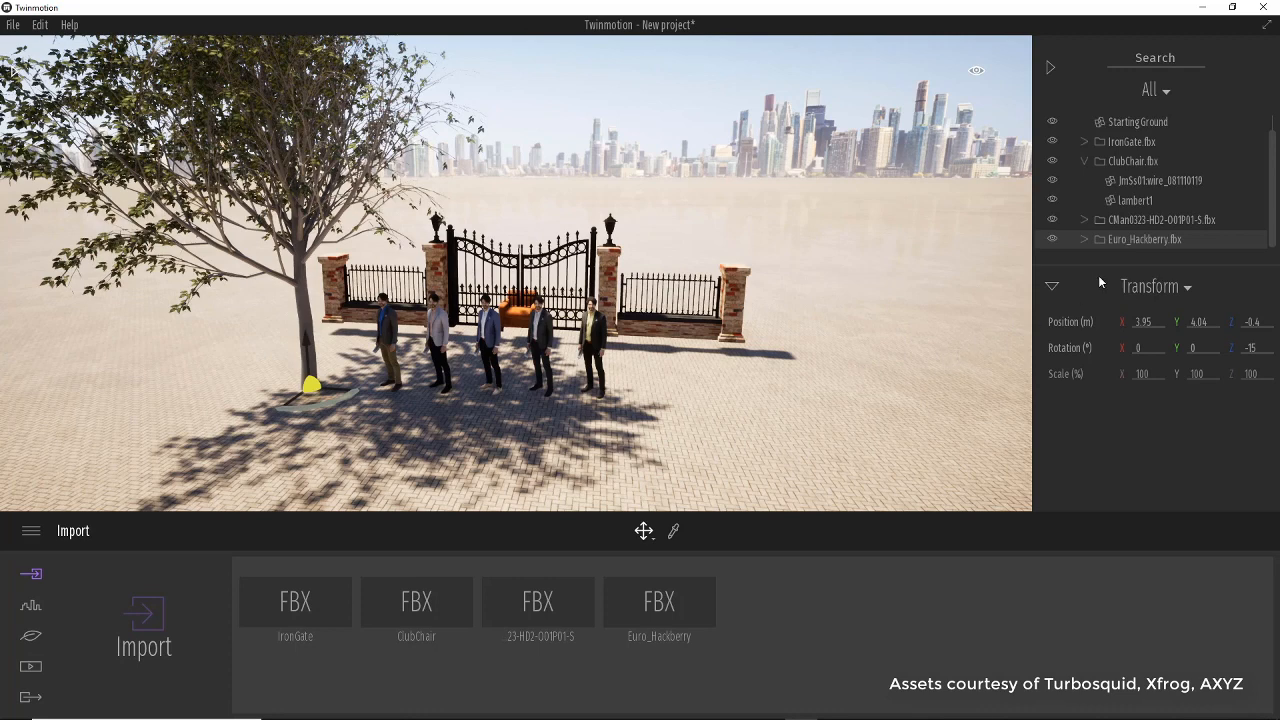
Expand the Euro_Hackberry and people containers in the scene graph to examine their contents.
click(1085, 240)
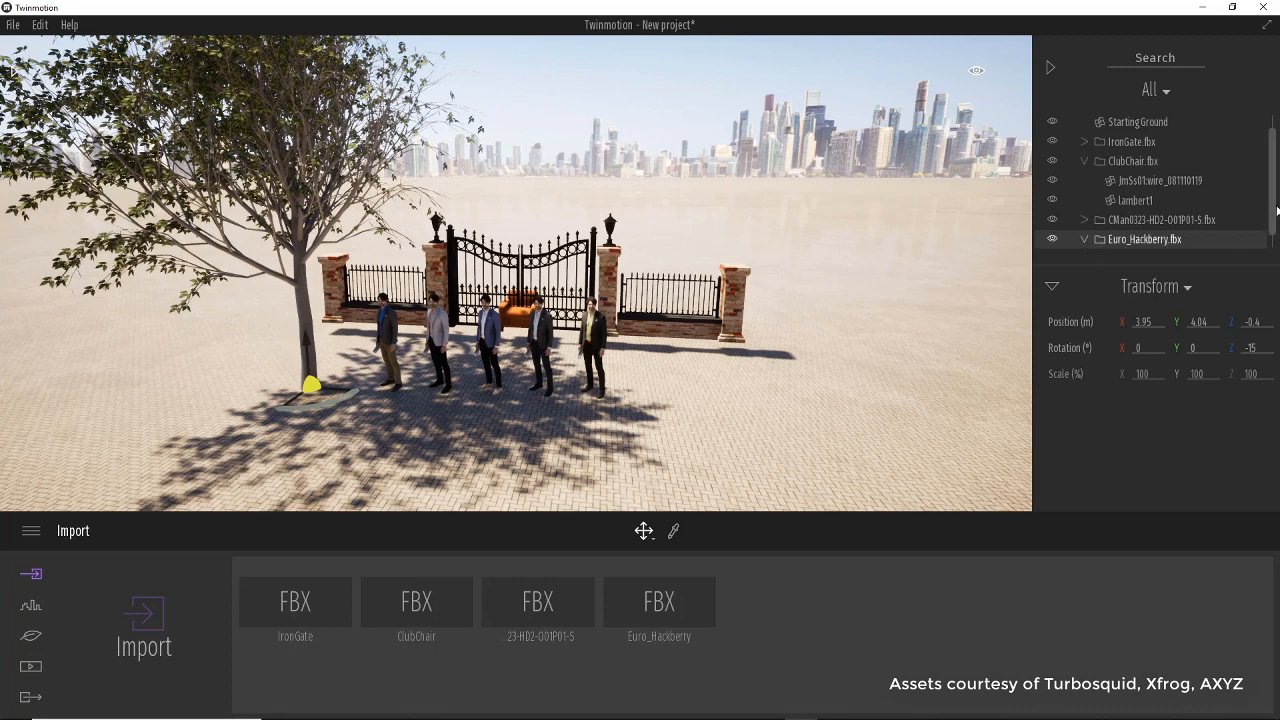
drag(1272, 207, 1272, 257)
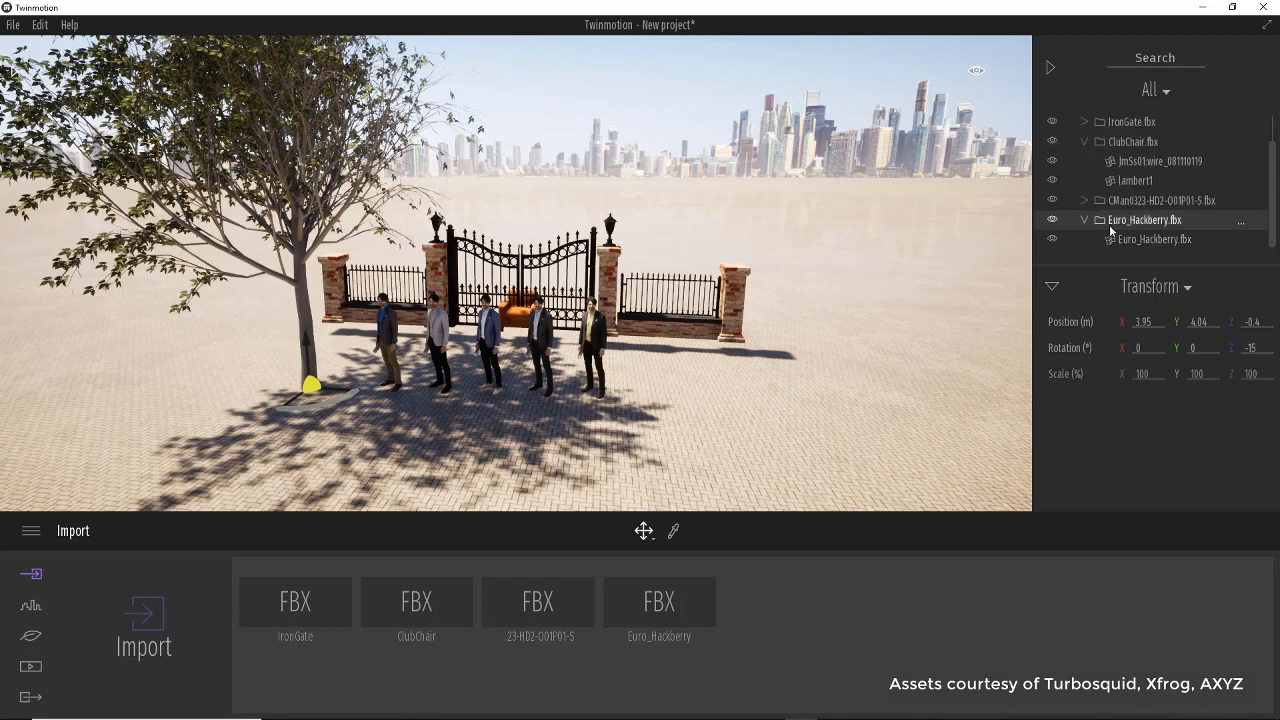
click(1084, 200)
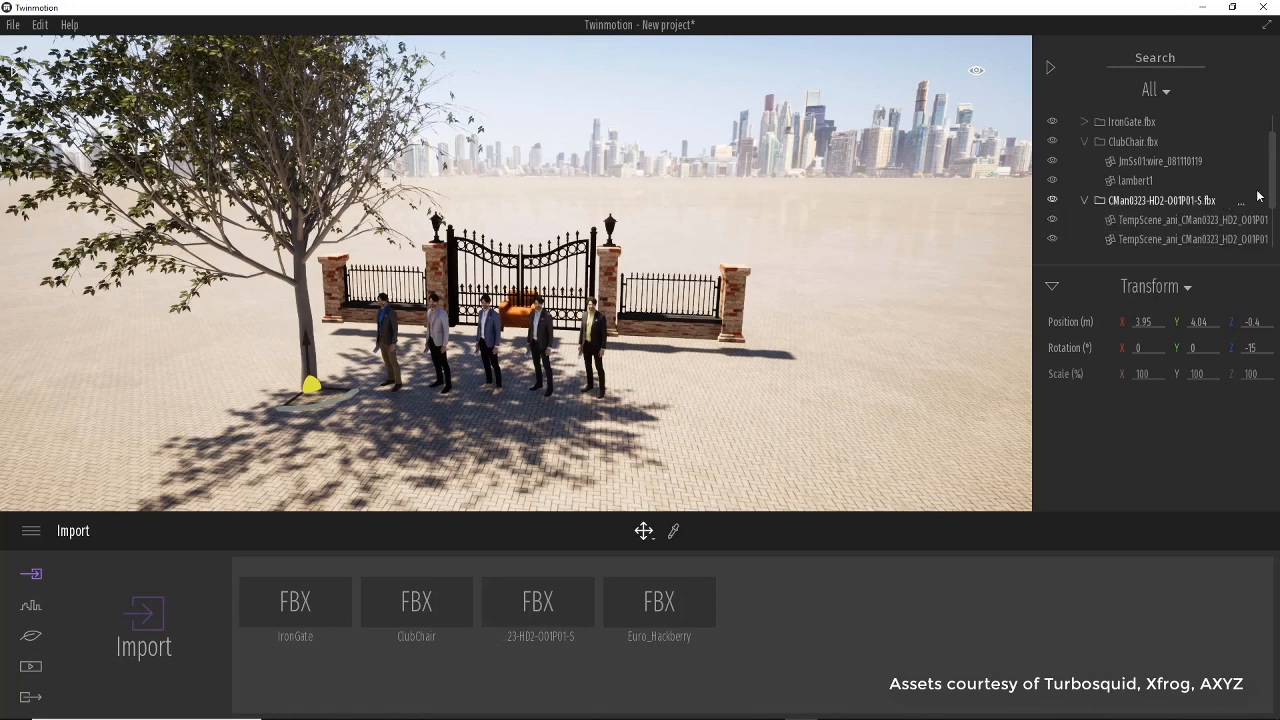
drag(1275, 188, 1275, 216)
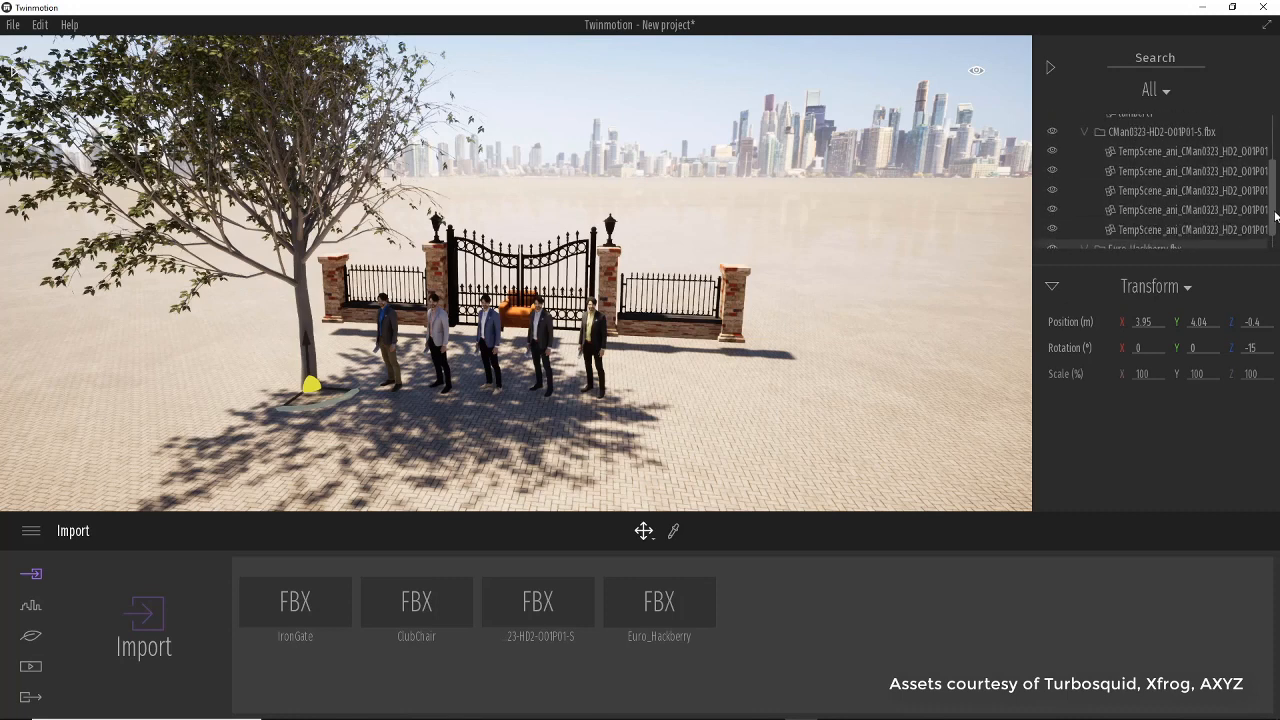
scroll(1240, 160, up, 3)
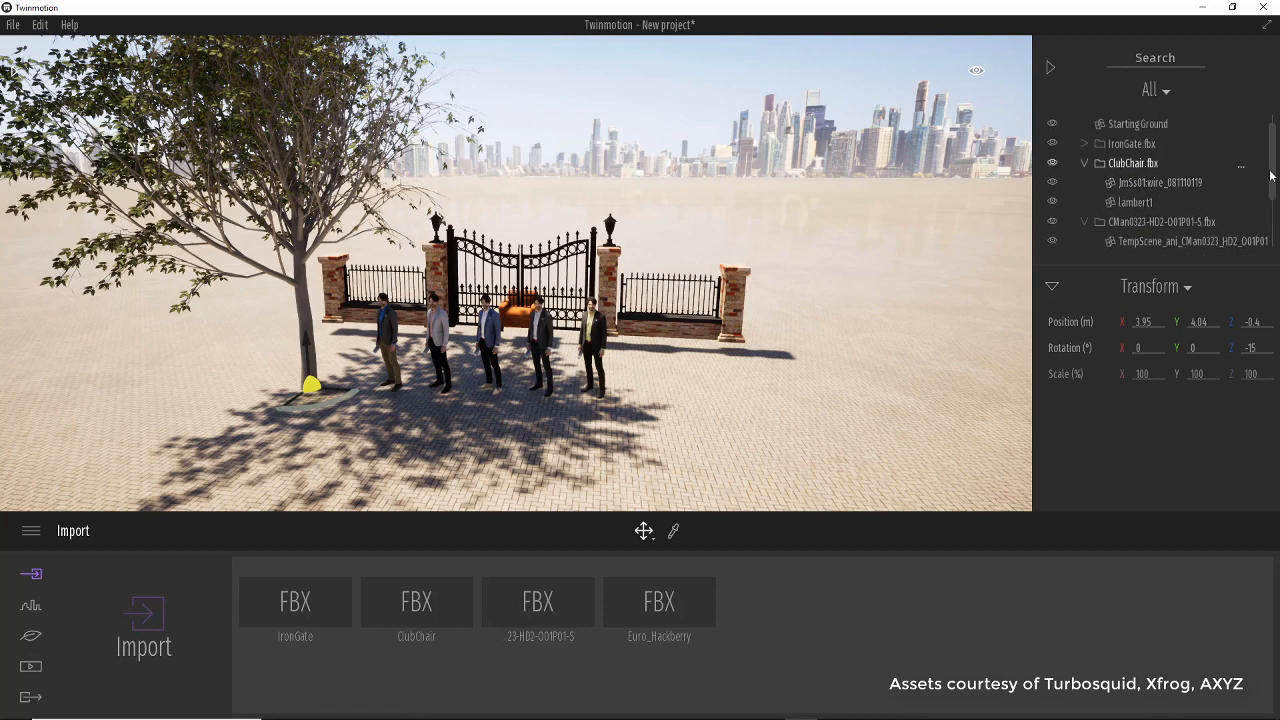
drag(1274, 178, 1275, 250)
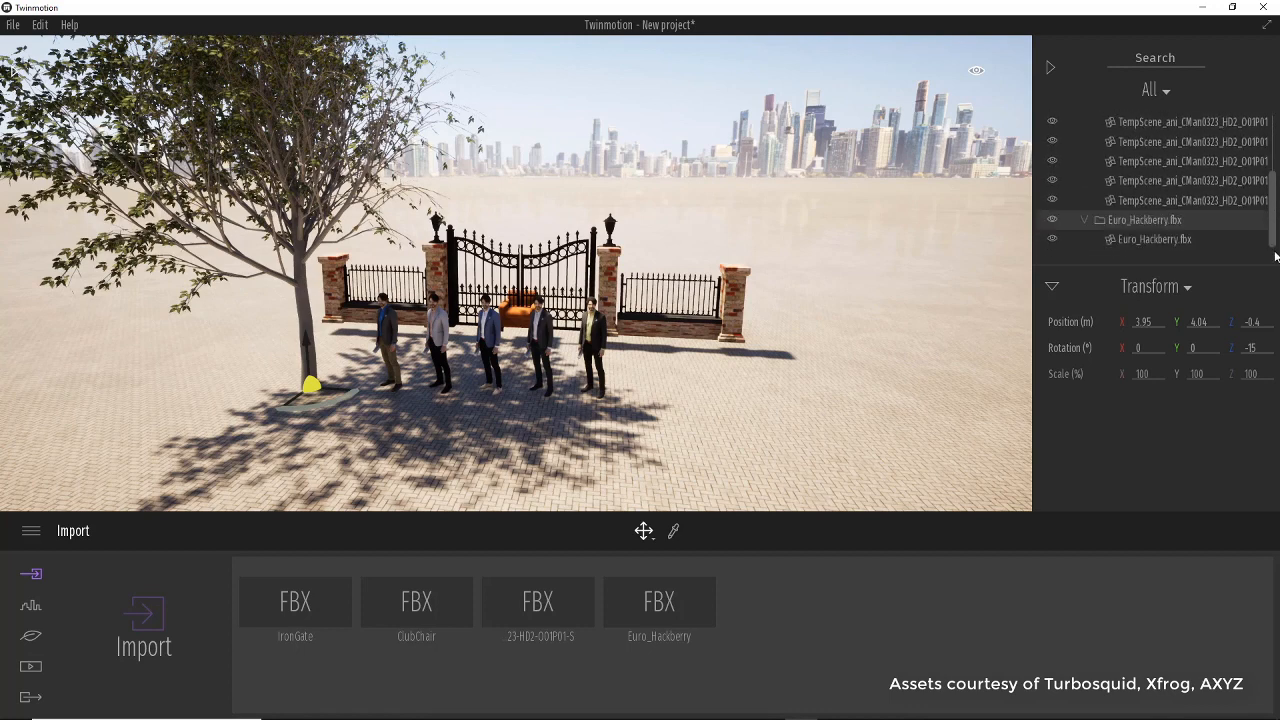
Select the Euro_Hackberry mesh and move it to the centre in front of the gate.
click(1158, 241)
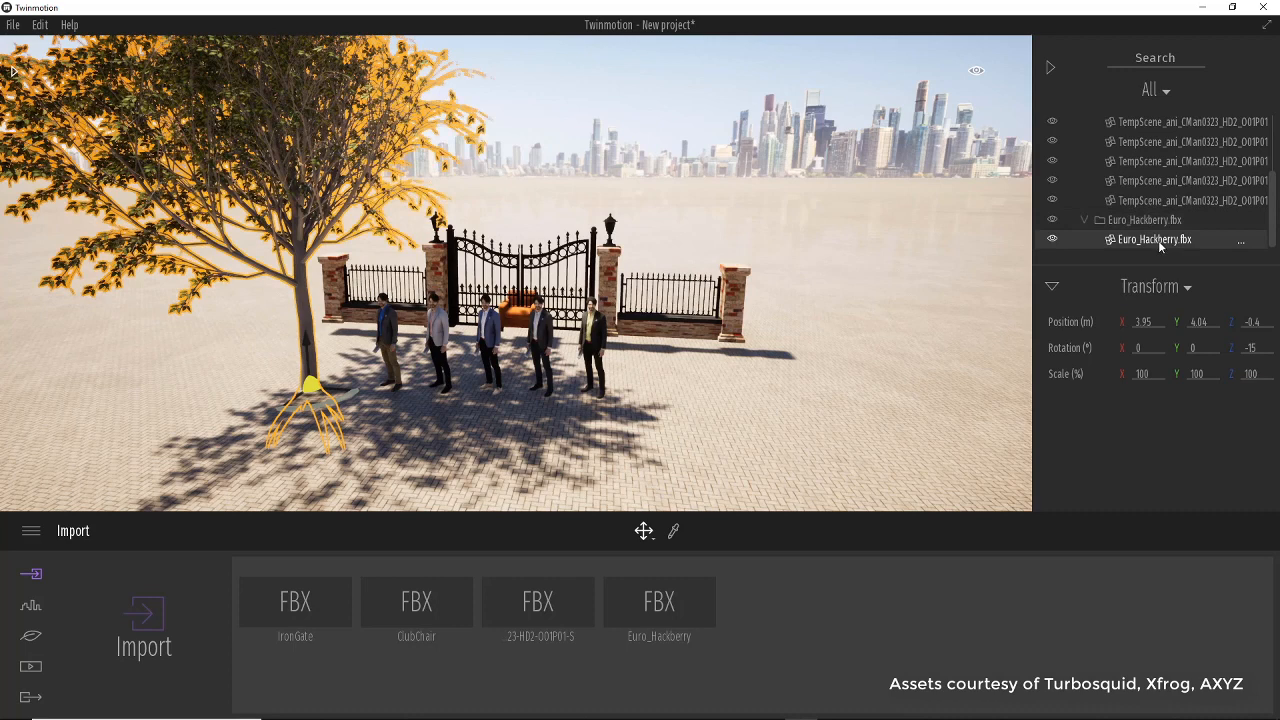
click(343, 394)
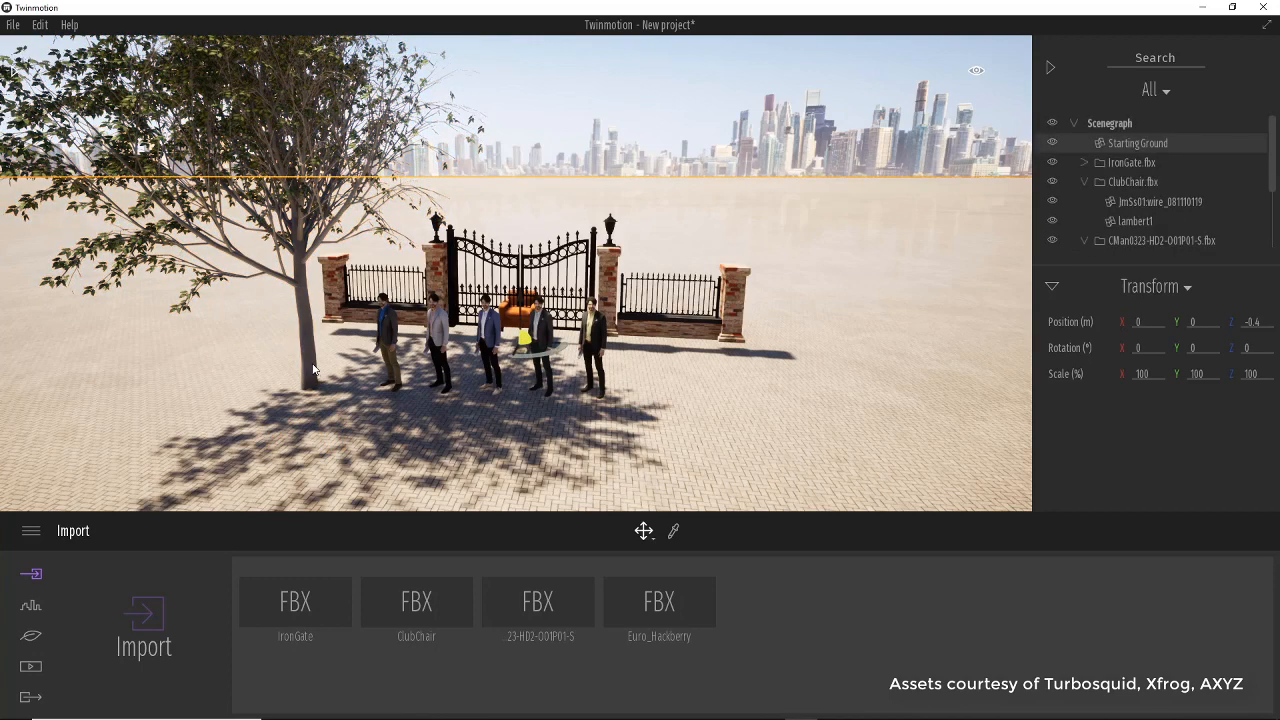
click(312, 365)
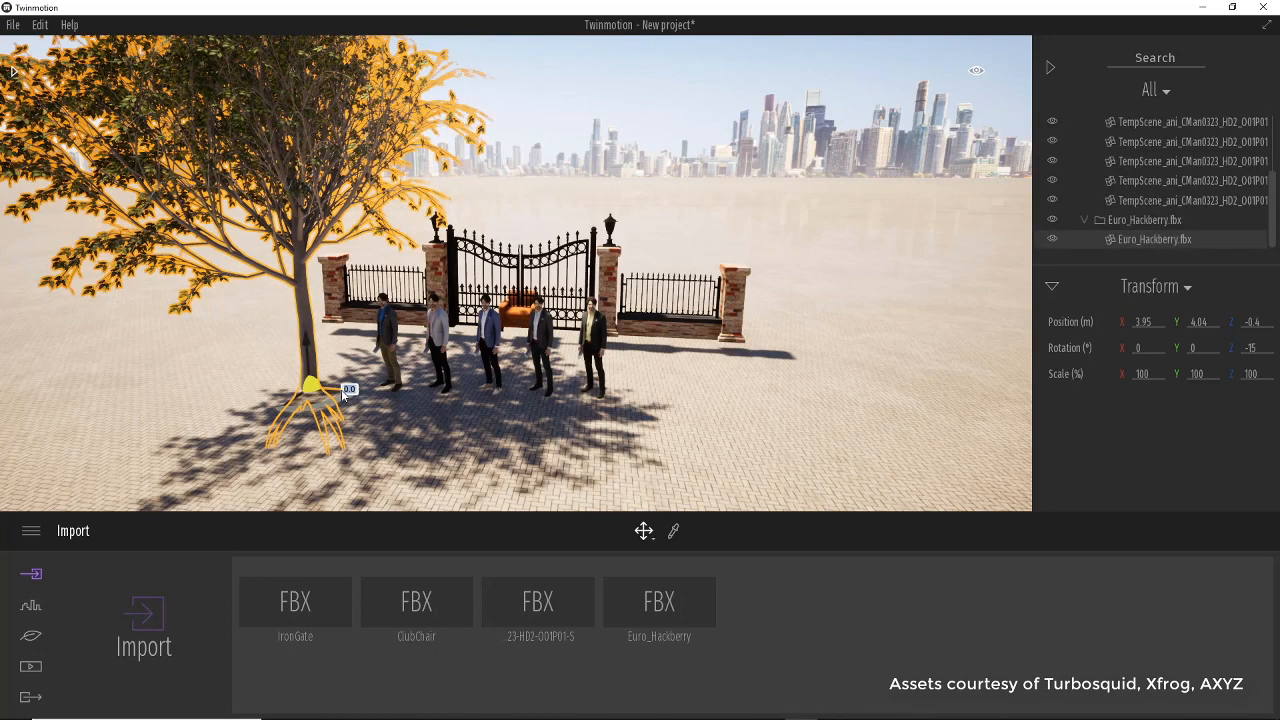
drag(343, 392, 534, 422)
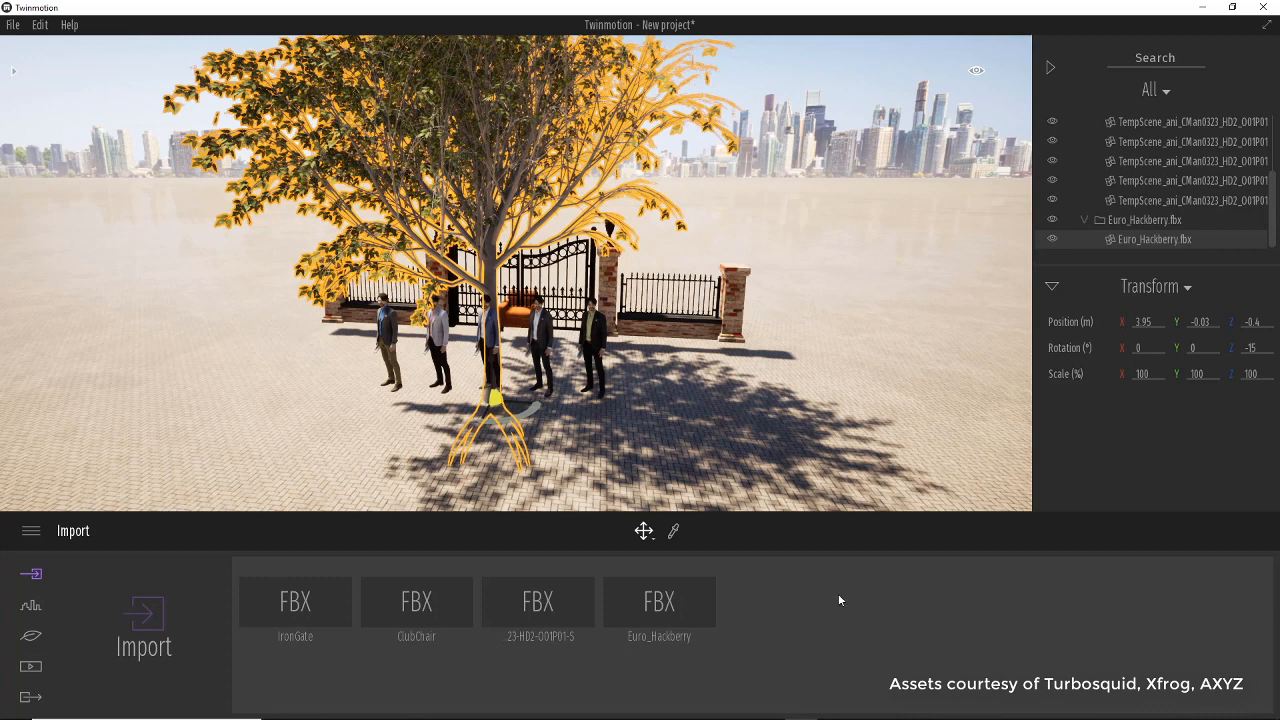
Open the user library, create a new category, and return to the user library root.
click(14, 75)
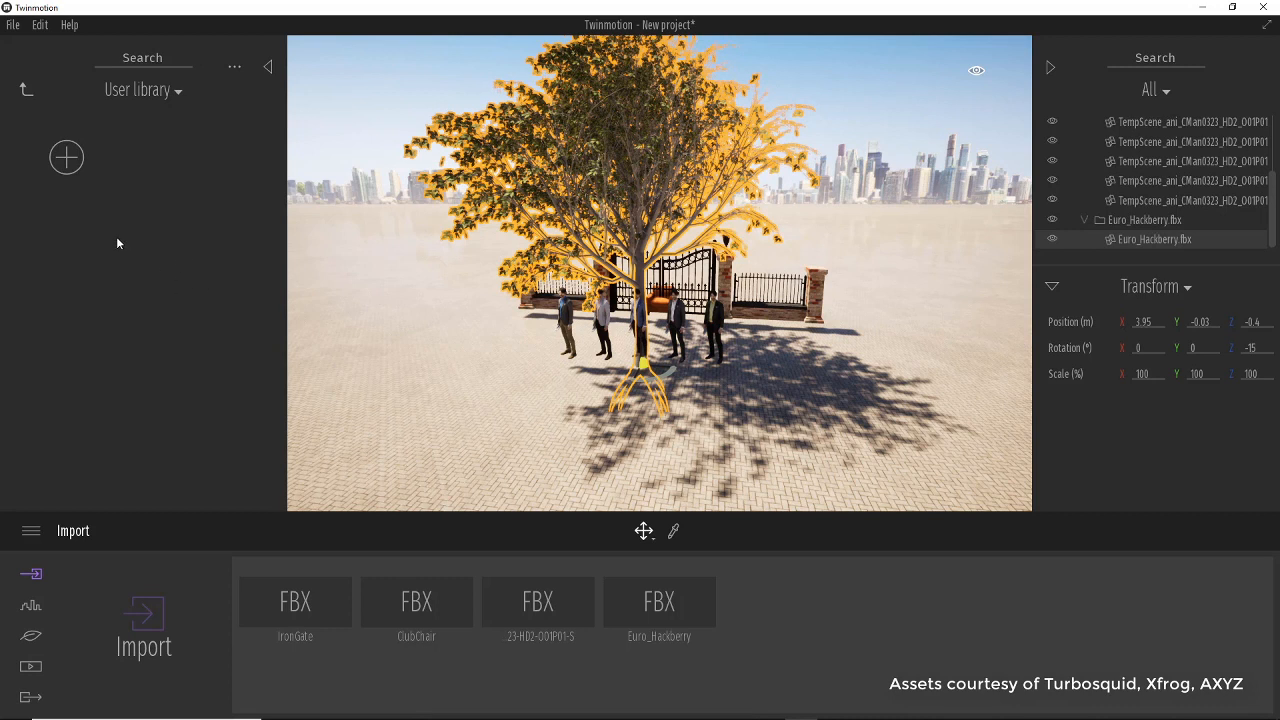
click(76, 167)
double_click(211, 190)
click(185, 92)
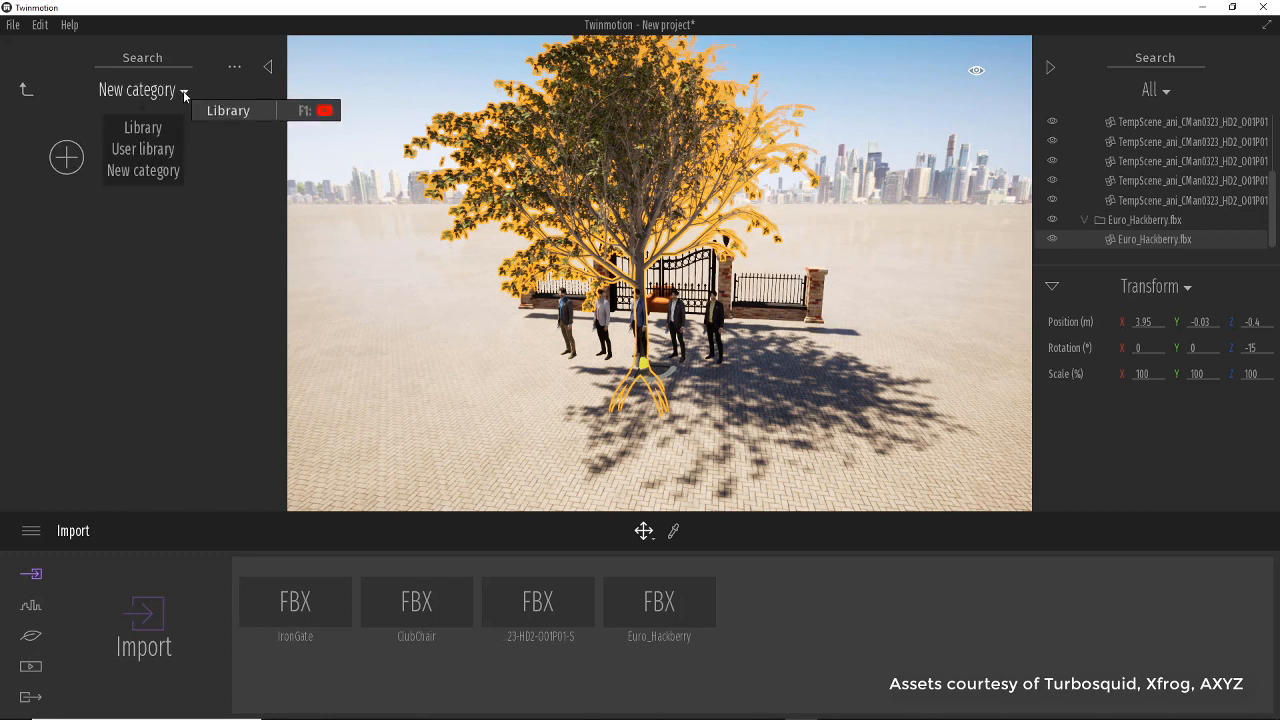
click(142, 92)
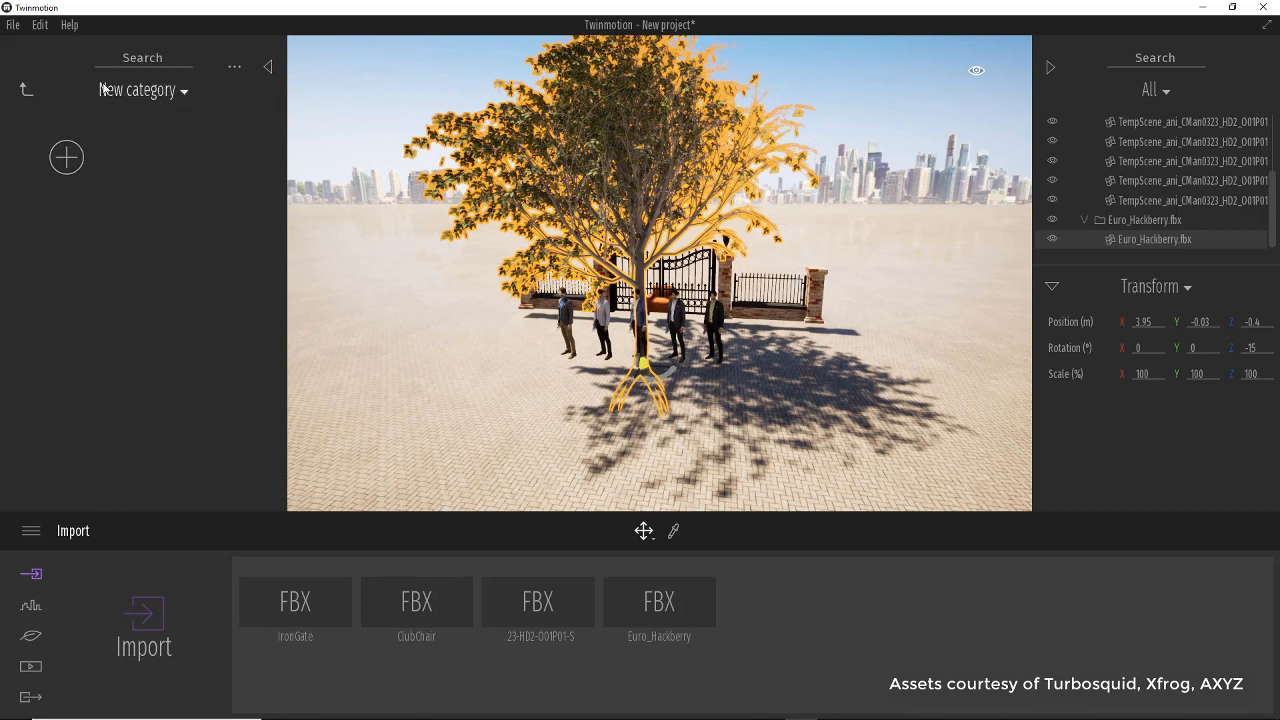
click(27, 91)
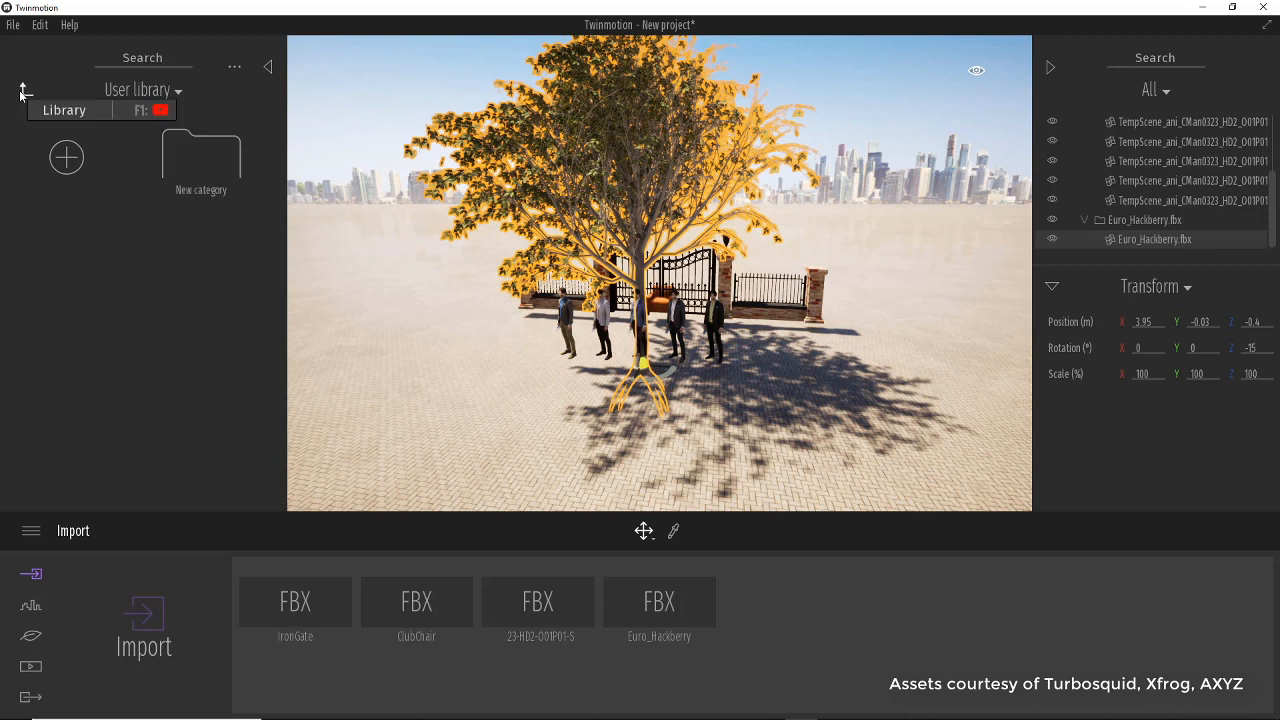
Rename the new user library category to Trees.
right_click(189, 188)
click(205, 260)
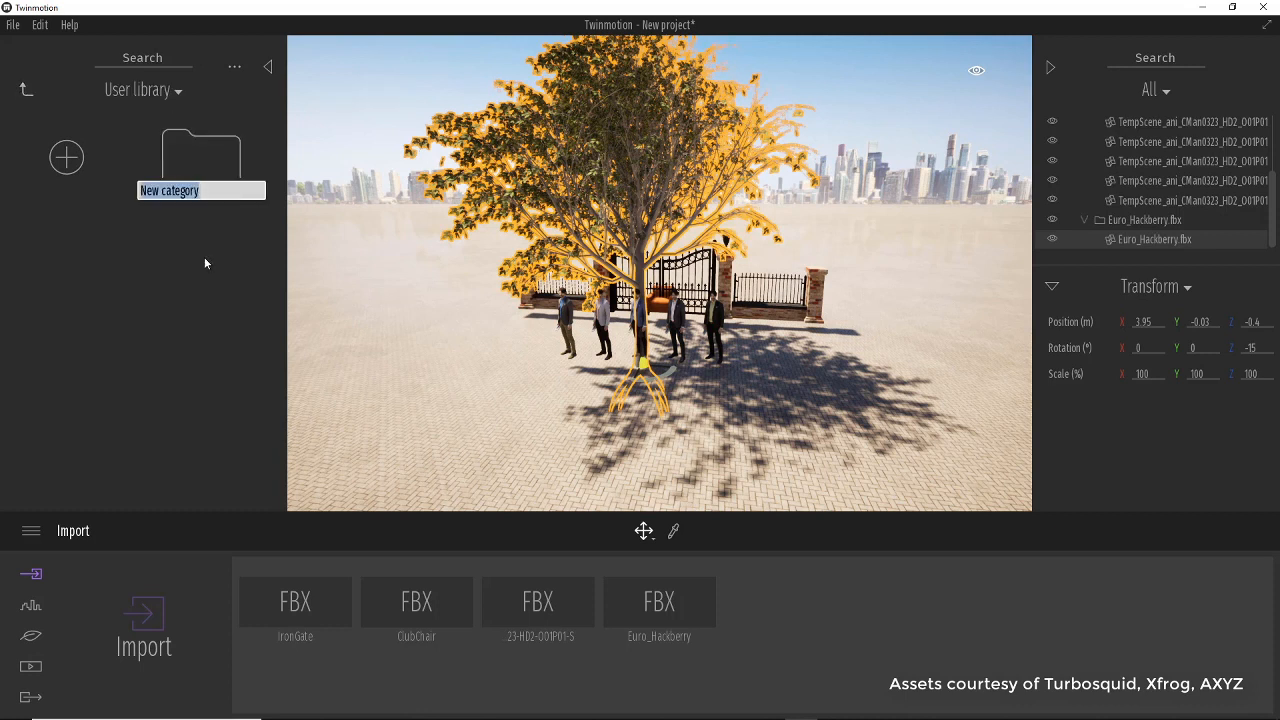
text(trees)
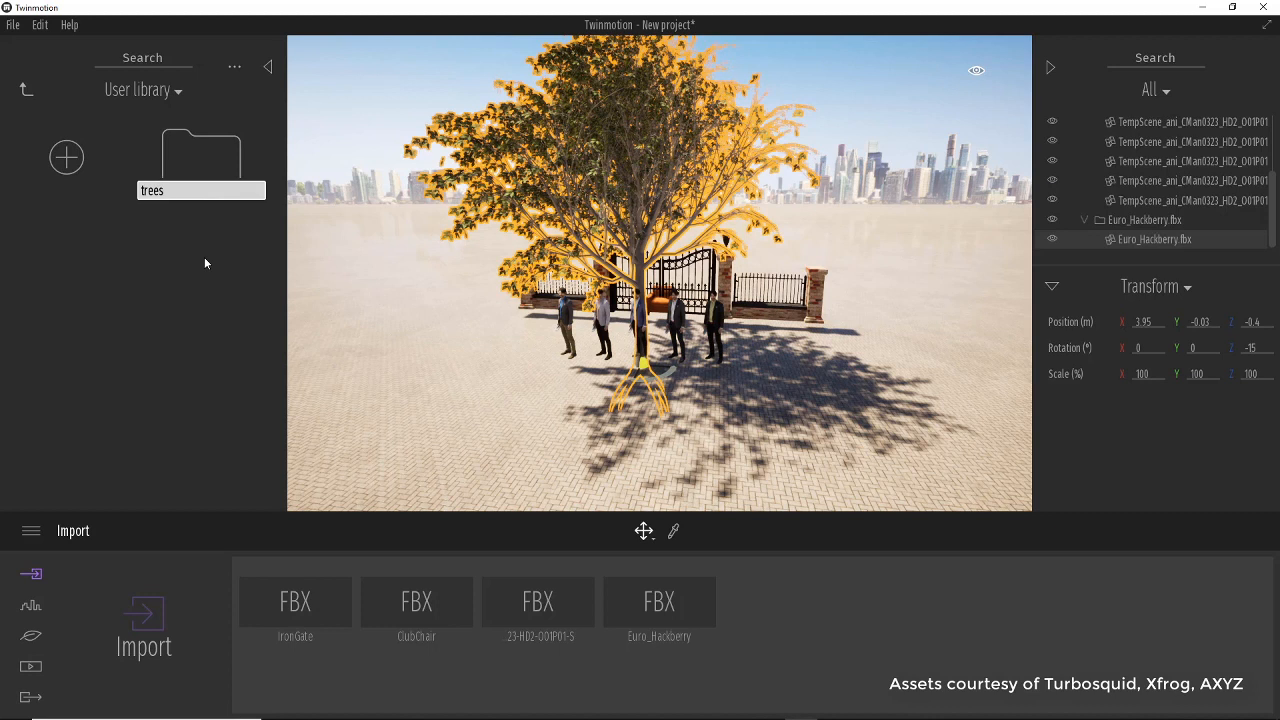
key(BackSpace)
key(BackSpace)
key(BackSpace)
key(BackSpace)
key(BackSpace)
text(Trees)
key(Return)
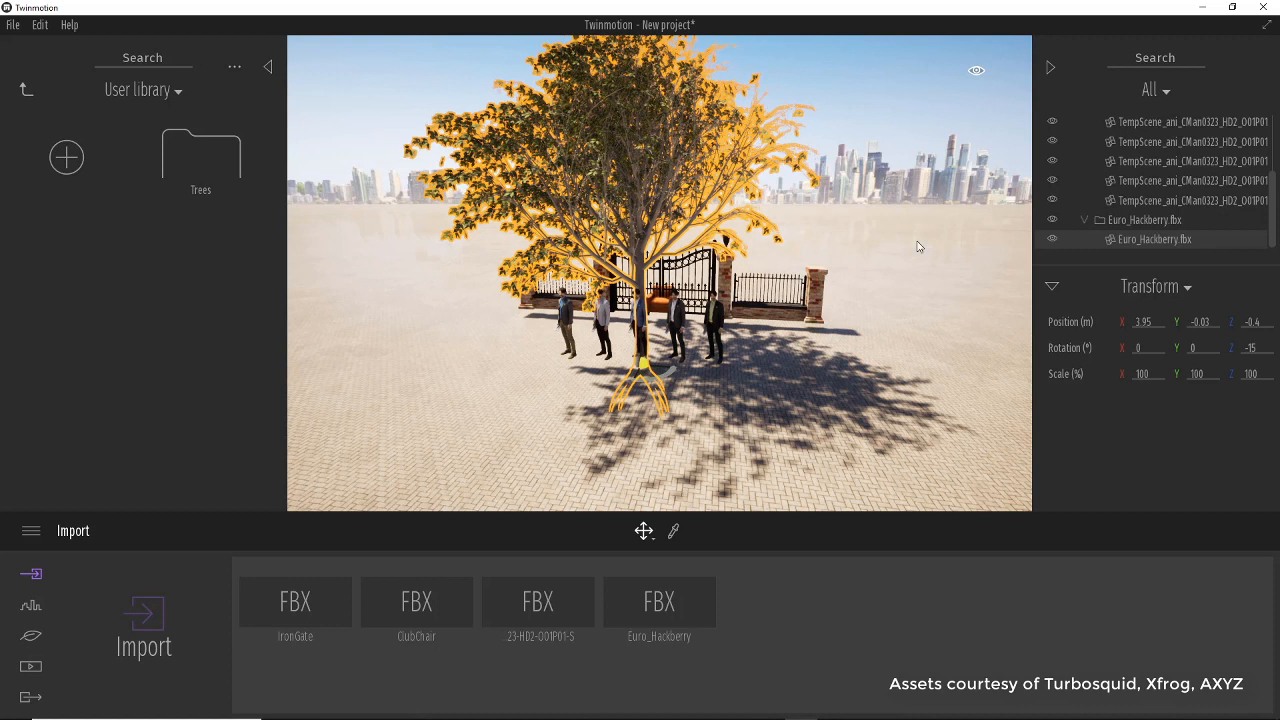
Select the Euro_Hackberry container, collapse the scene graph groups, and open then dismiss its context menu.
click(1160, 221)
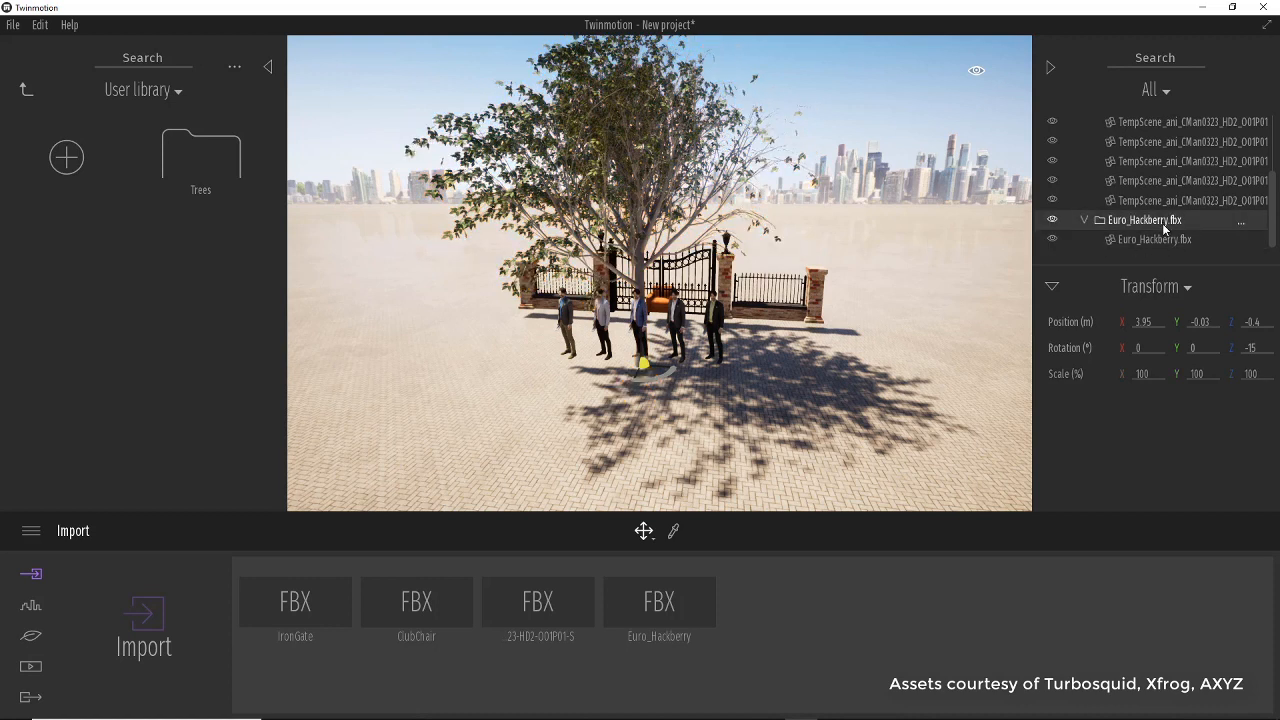
click(1083, 221)
click(1084, 121)
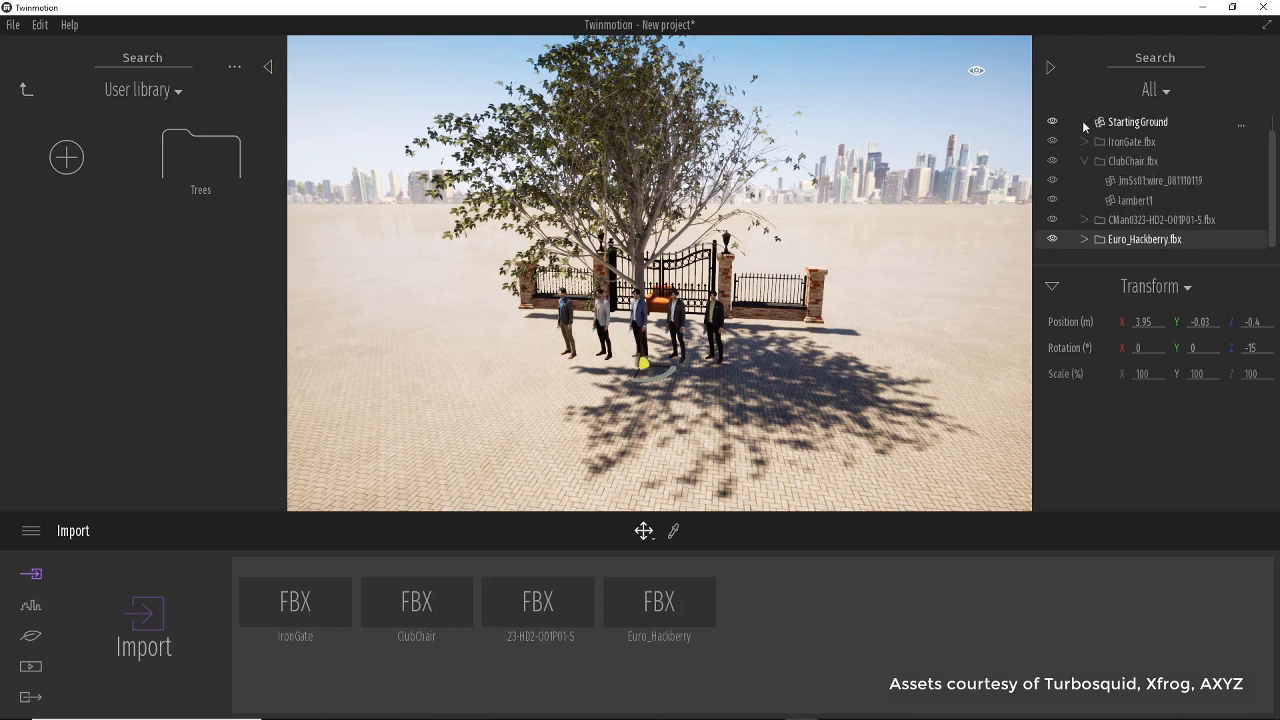
click(1084, 160)
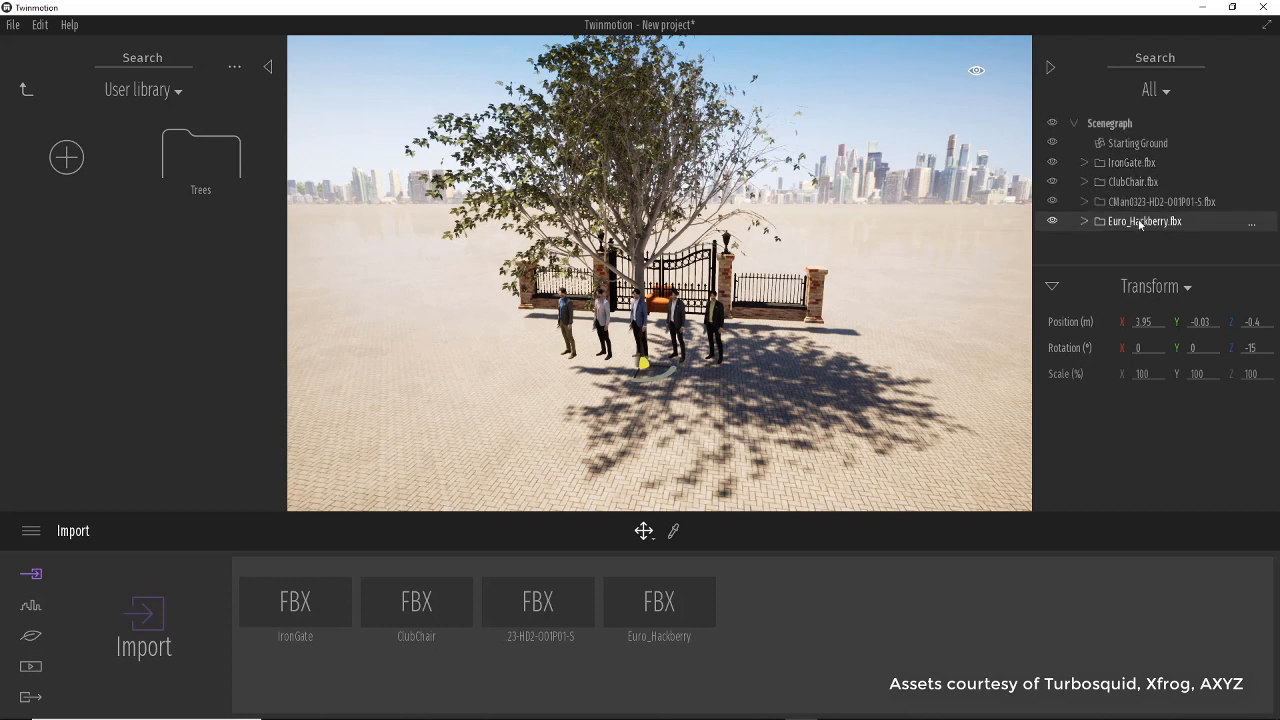
click(1055, 290)
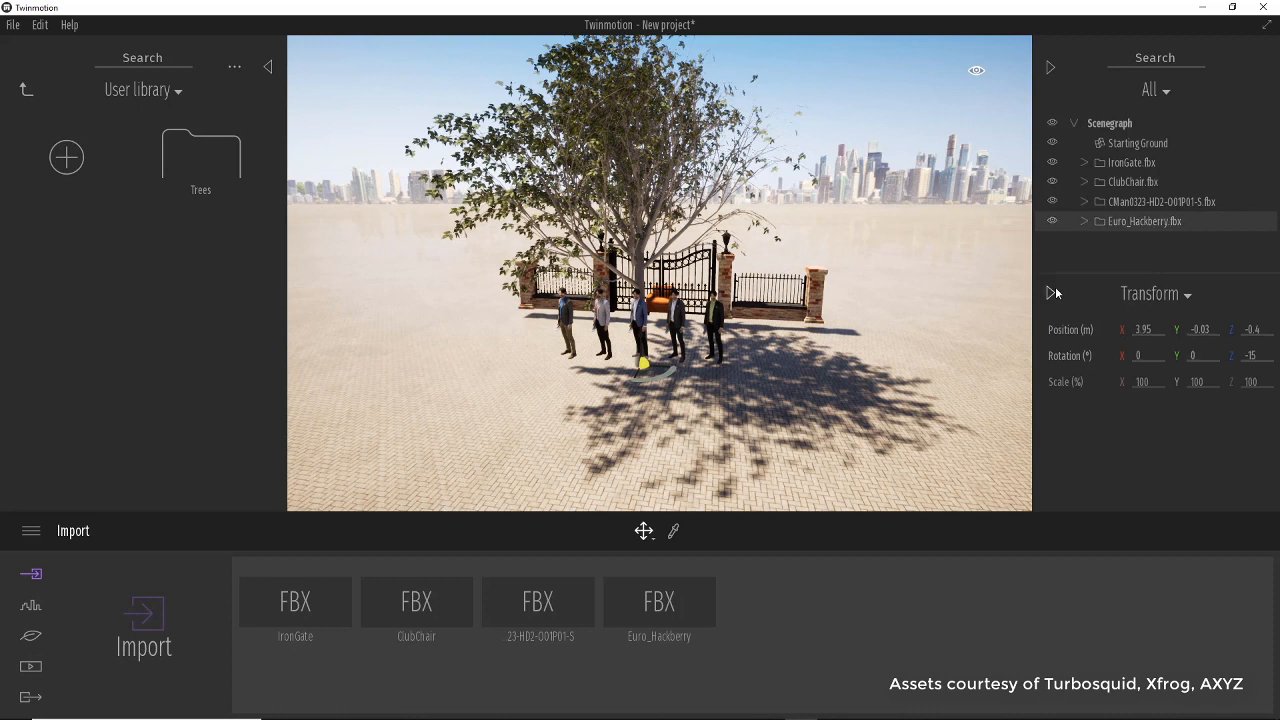
right_click(1139, 223)
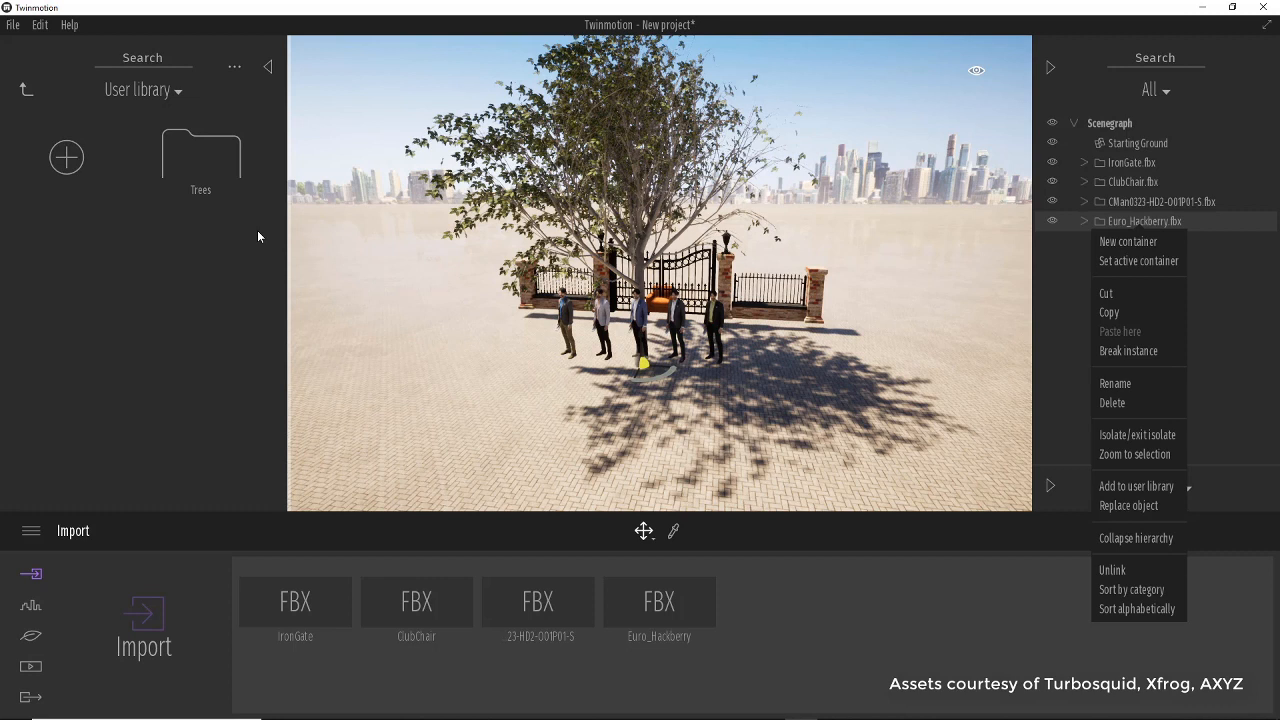
key(Escape)
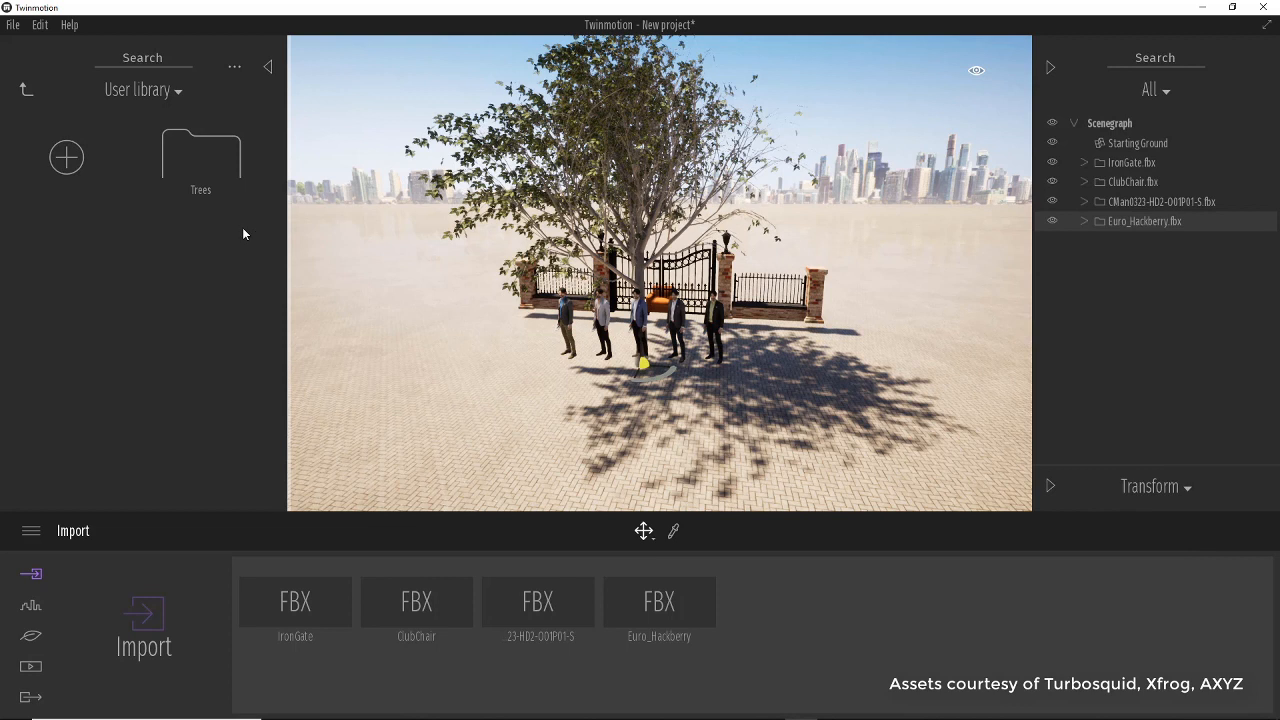
Open the preferences and expand Custom paths to view the user library folder setting.
click(42, 26)
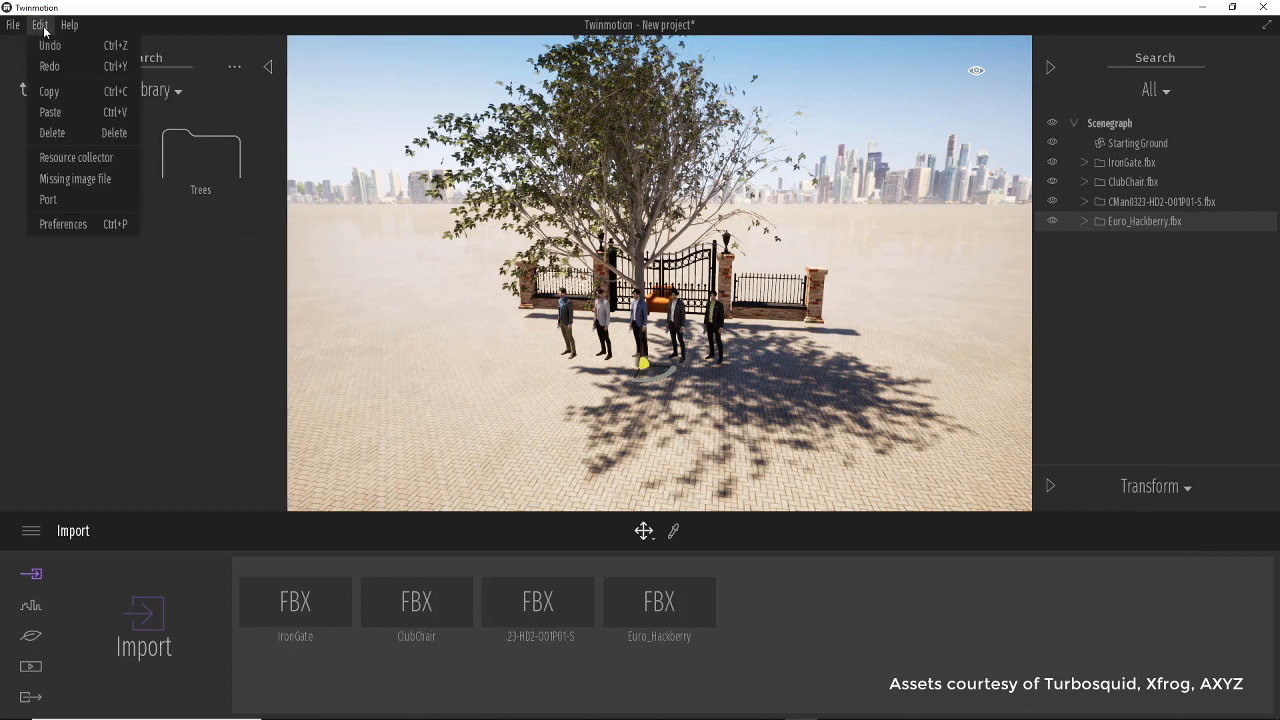
click(102, 228)
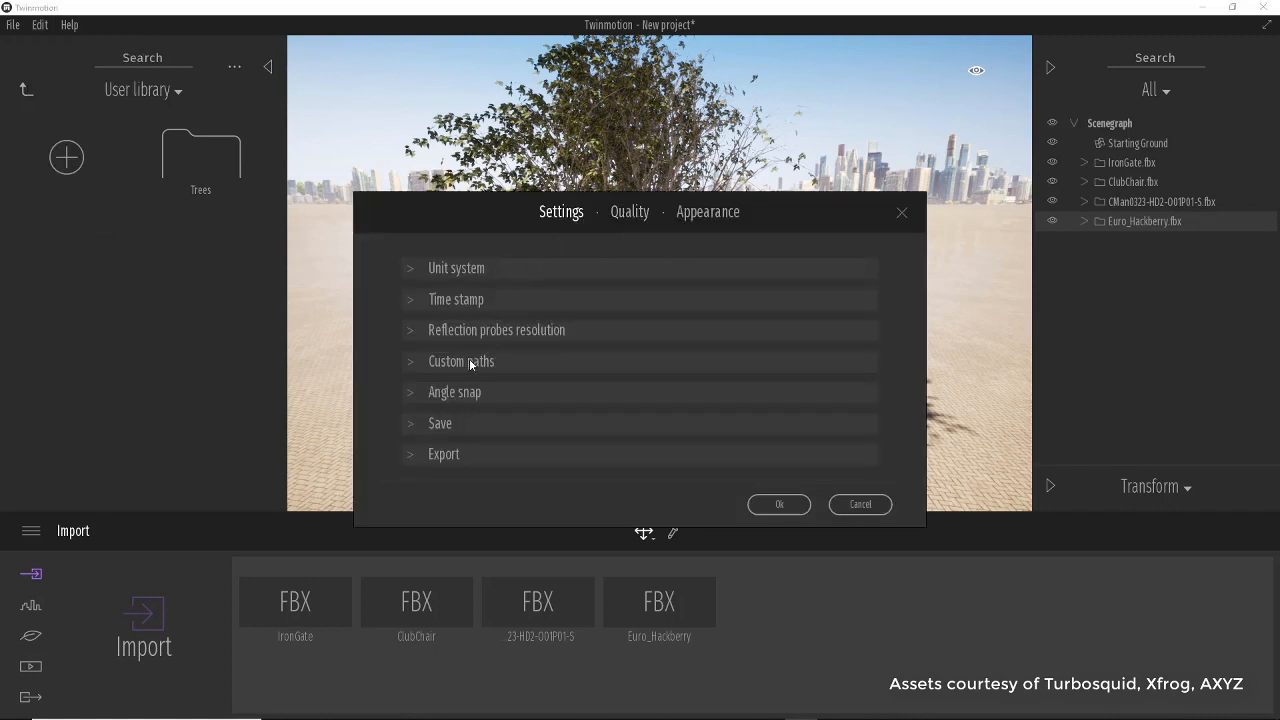
click(408, 363)
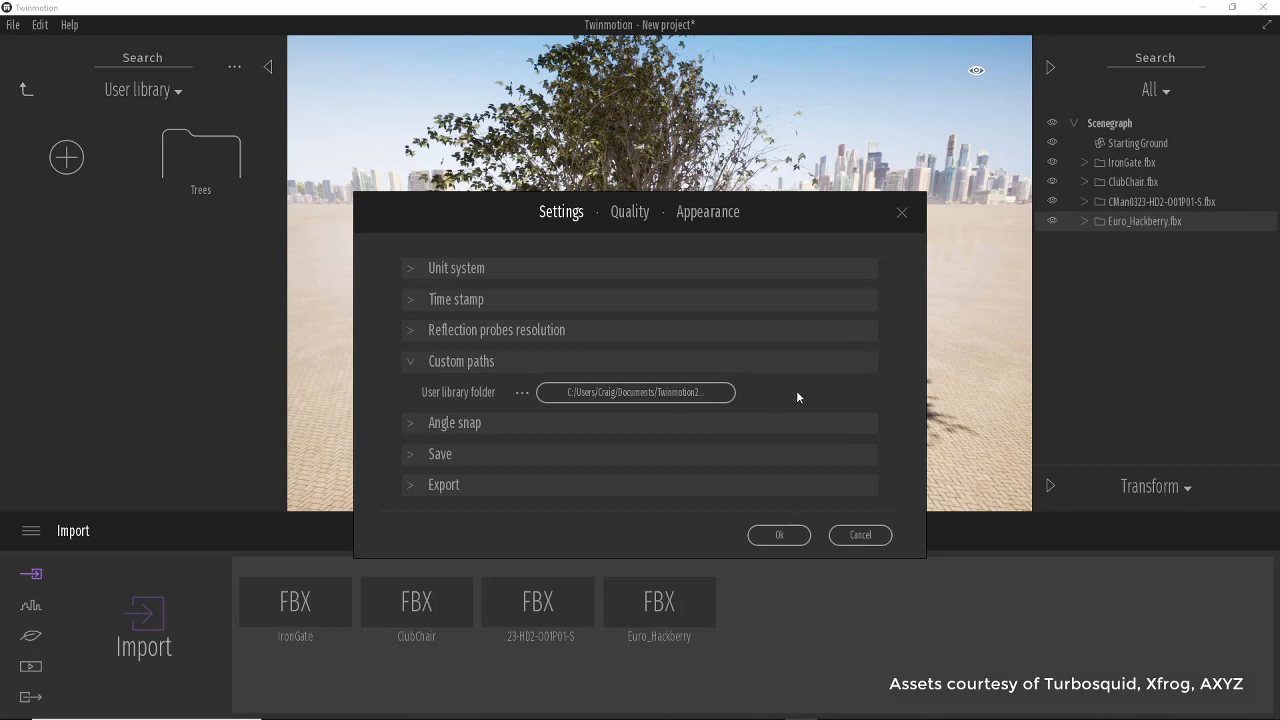
Switch to File Explorer to examine the UserLibrary folder, close it, and confirm the preferences.
key(alt+Tab)
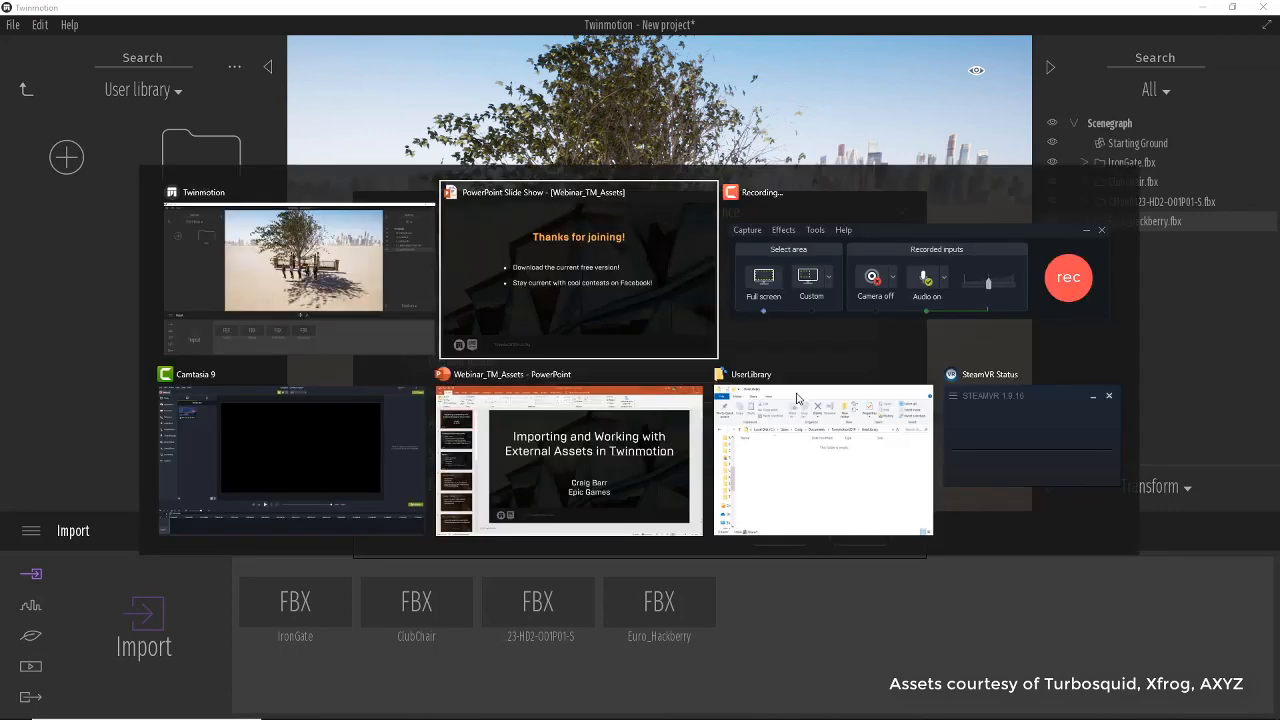
click(830, 474)
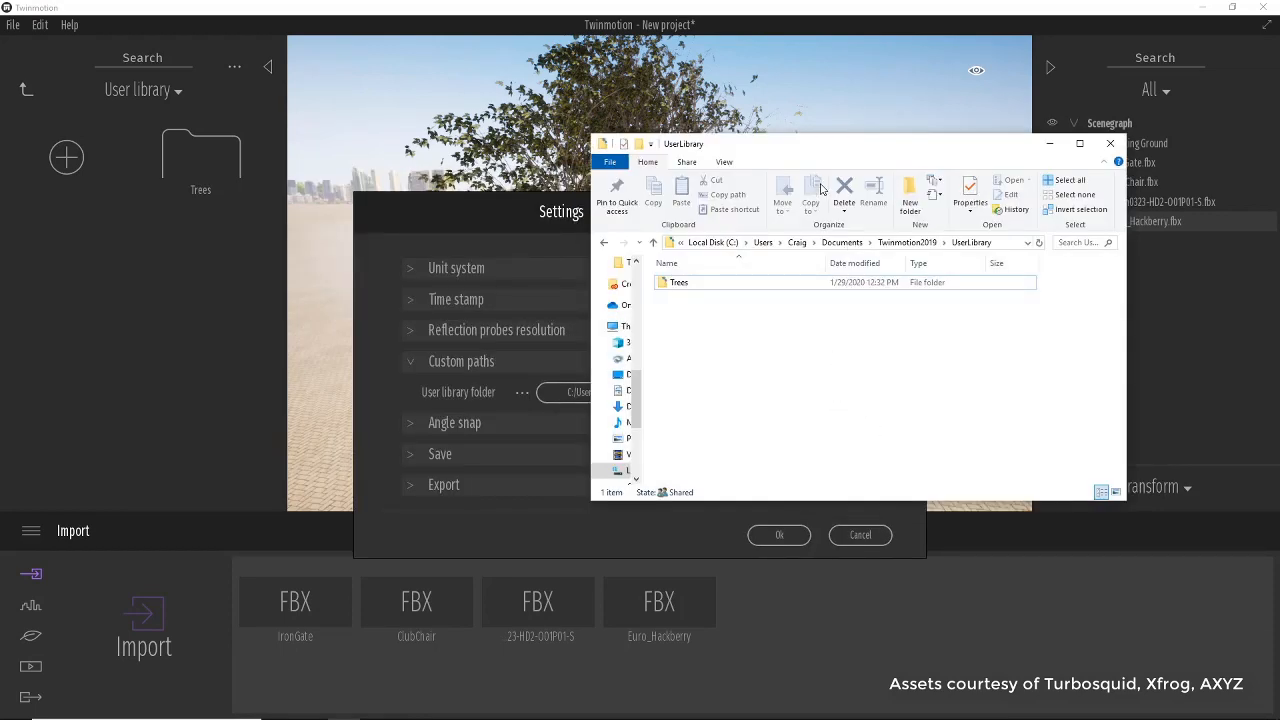
drag(822, 154, 942, 209)
click(792, 342)
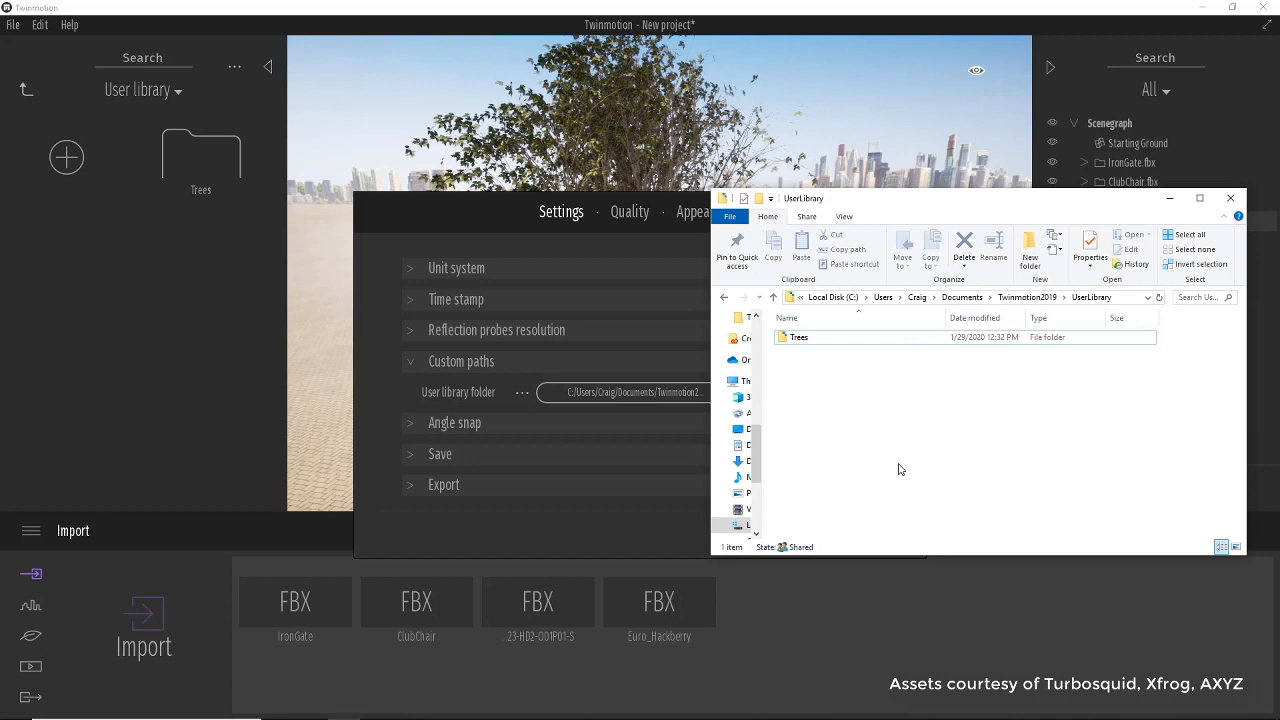
click(1229, 199)
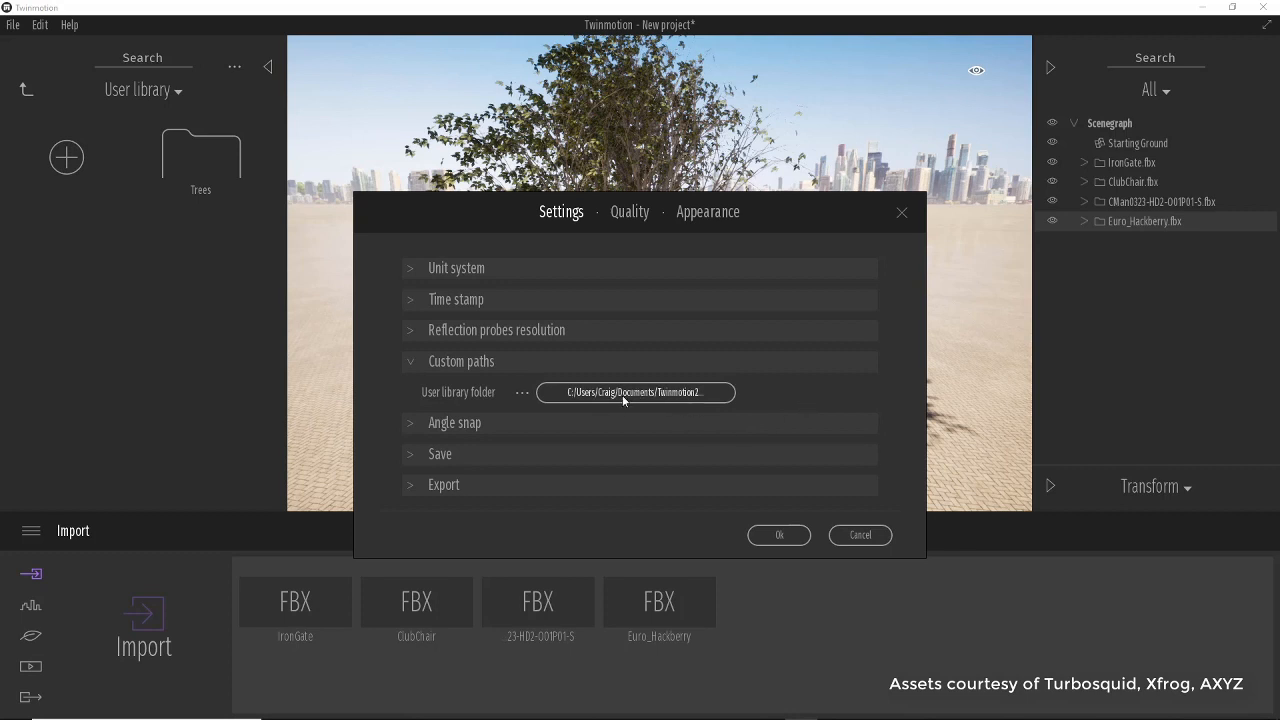
click(778, 535)
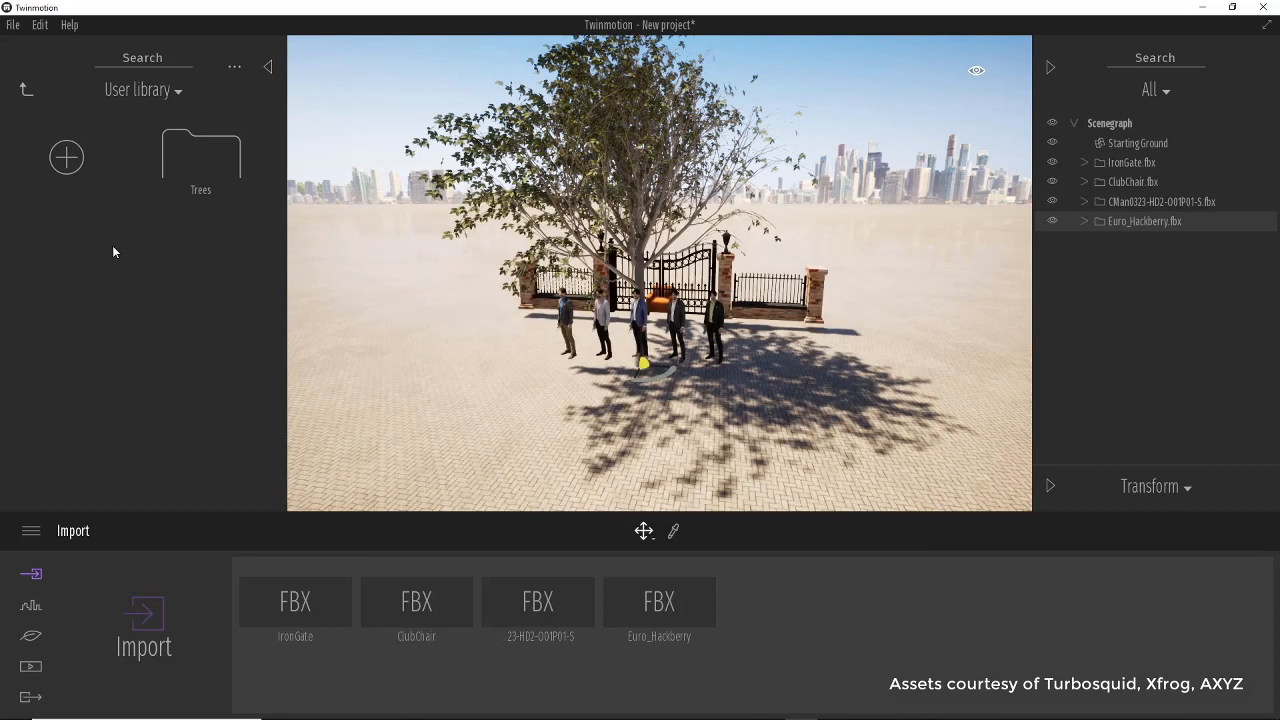
Add the Euro_Hackberry container to the user library, move it into the Trees category, and check the category's contents.
right_click(1158, 222)
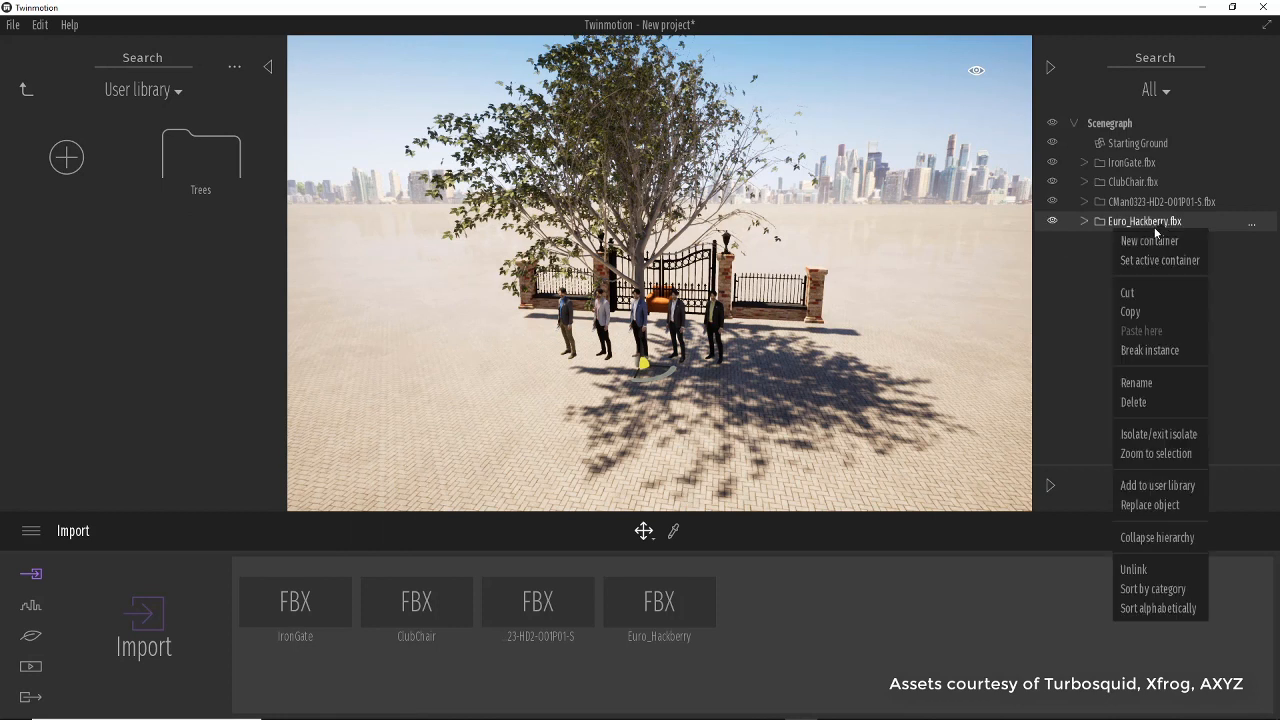
click(1157, 486)
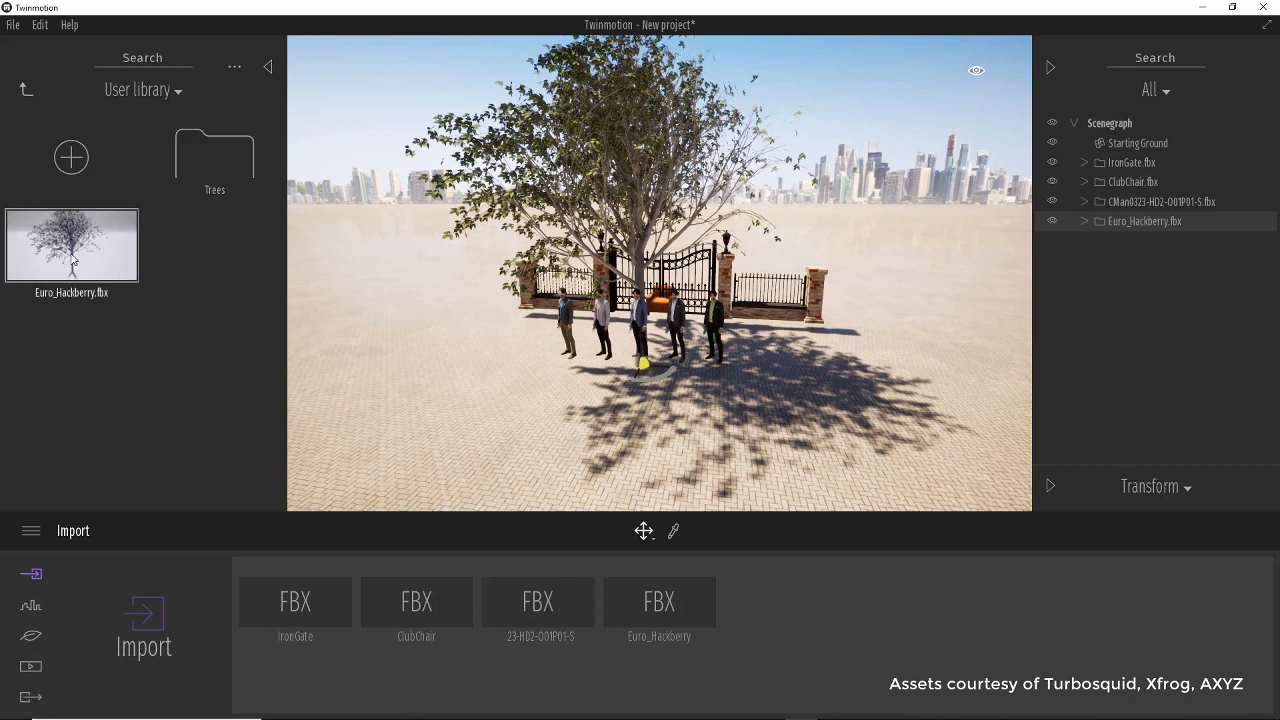
drag(72, 260, 232, 158)
double_click(206, 172)
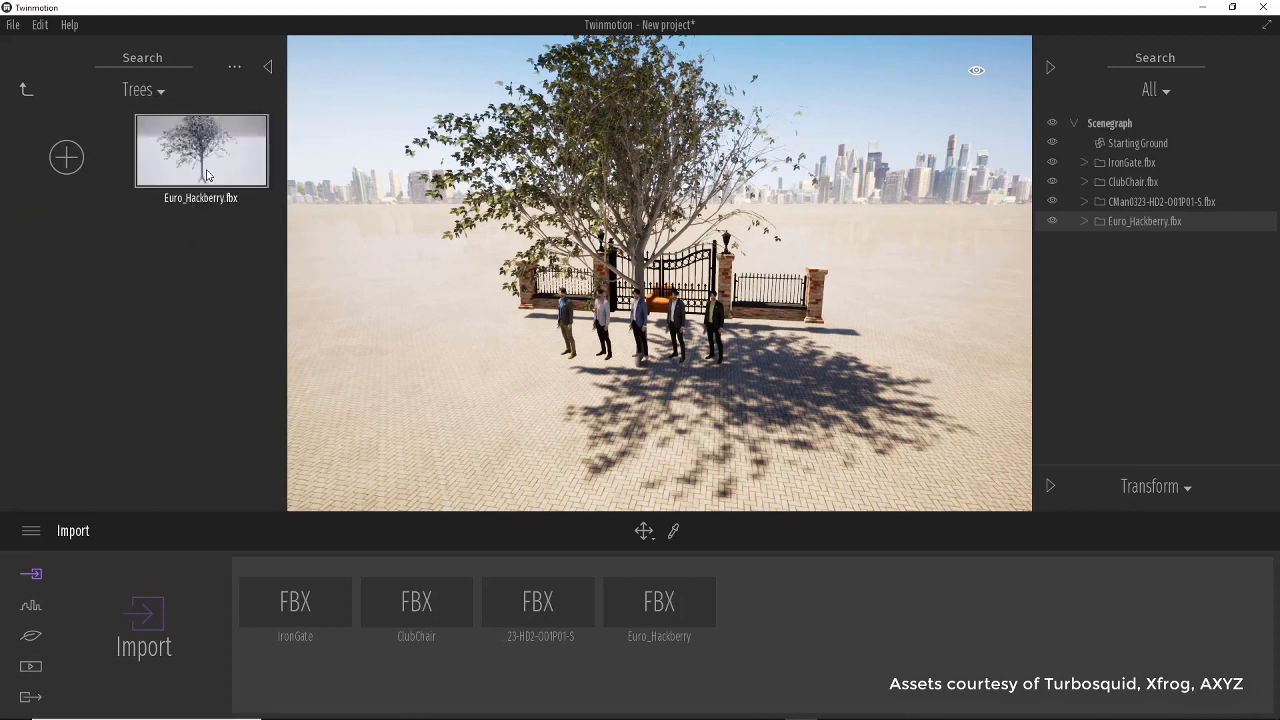
click(26, 89)
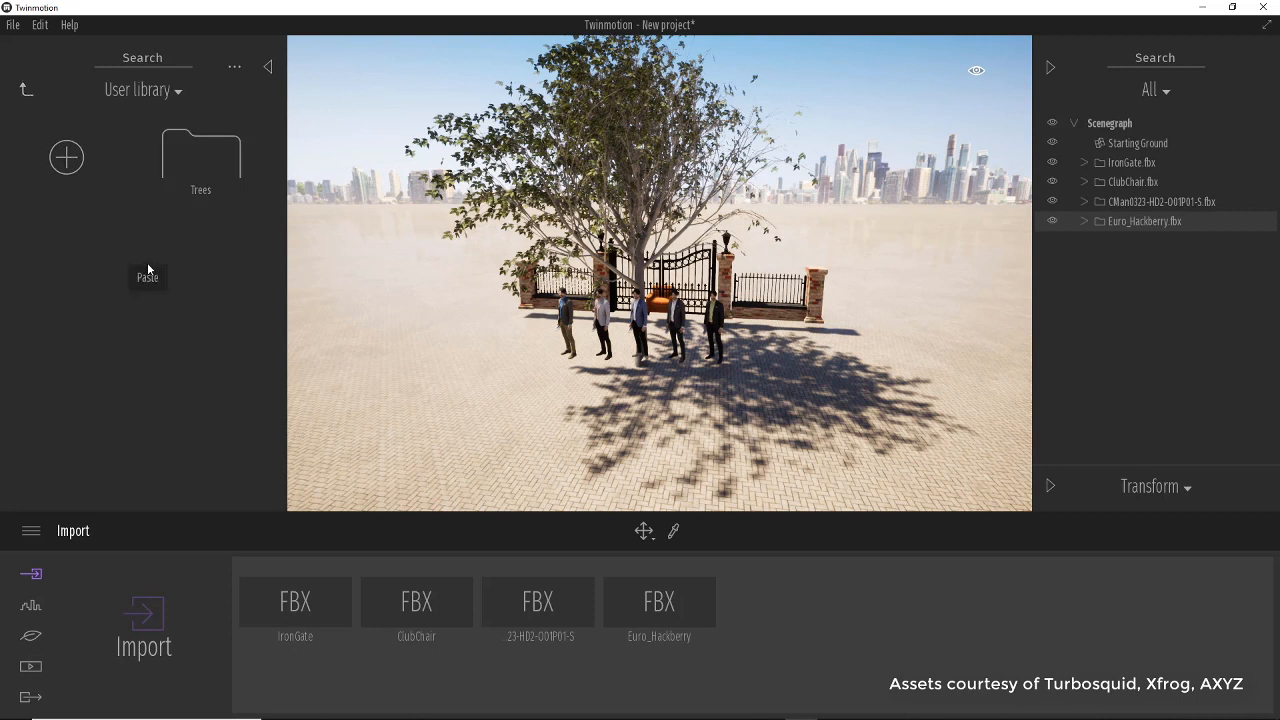
Create a new user library category and rename it Street.
click(66, 160)
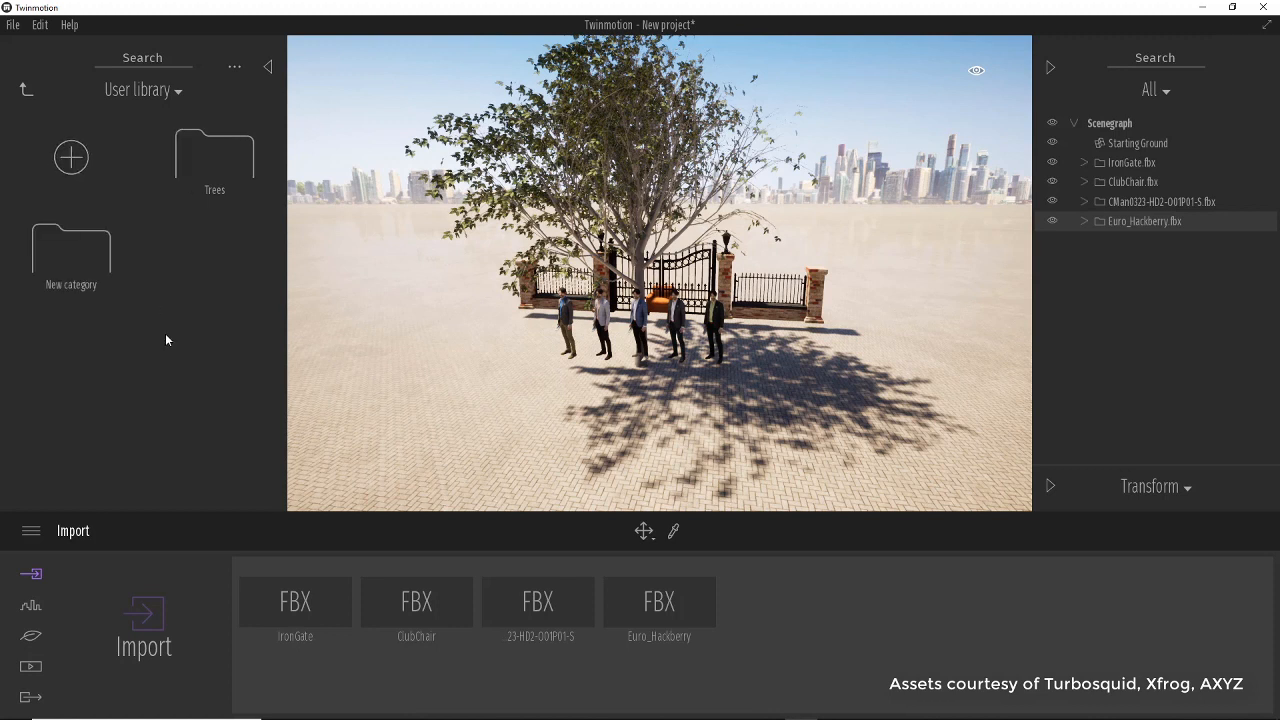
right_click(86, 287)
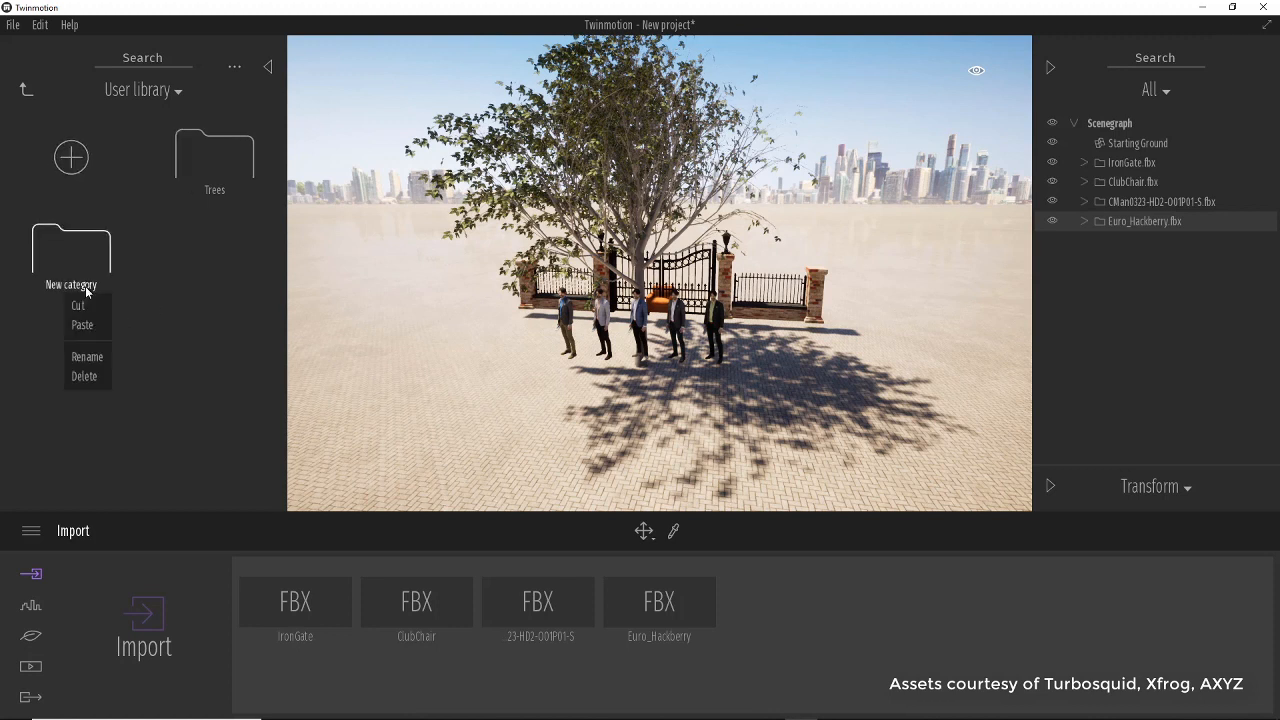
click(87, 357)
text(Street)
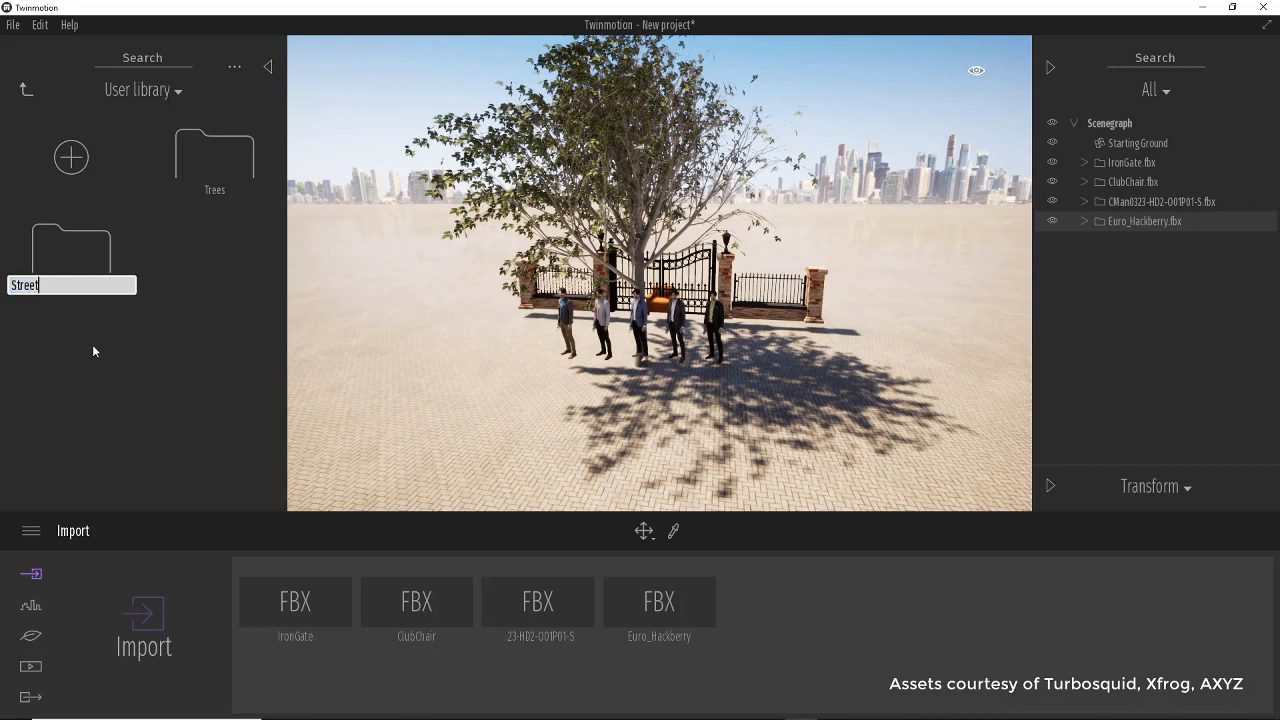
key(Return)
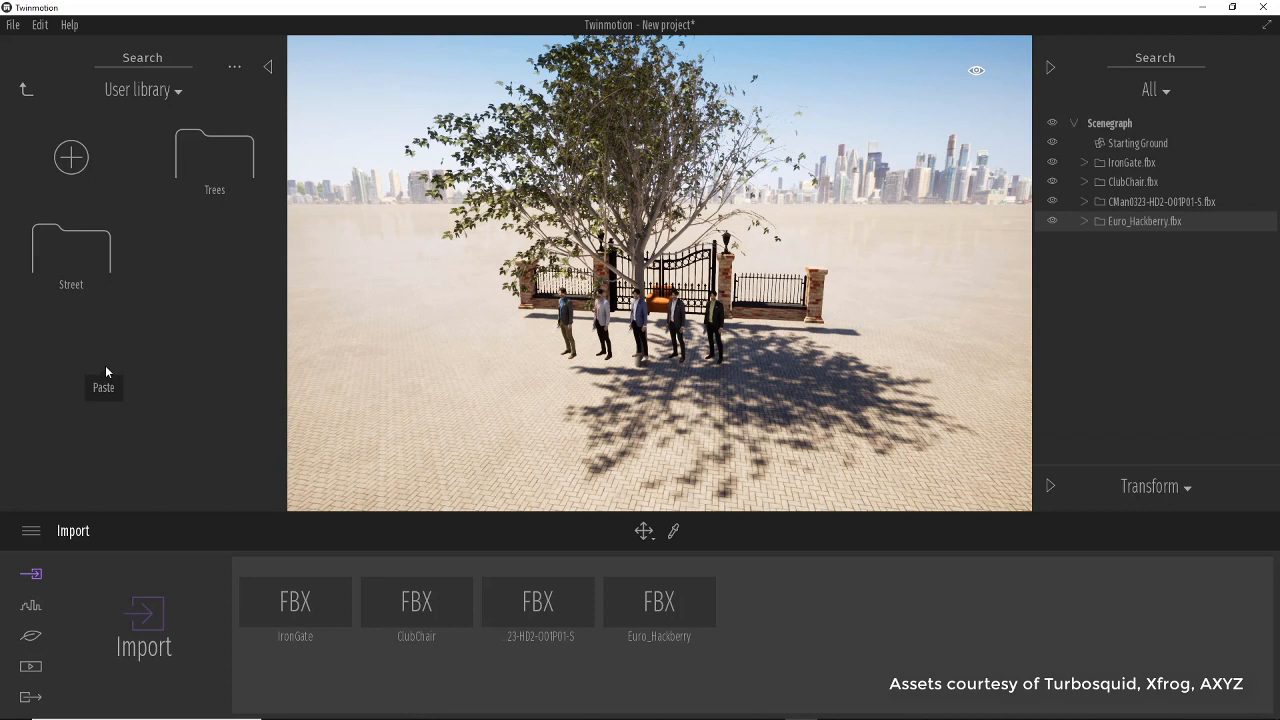
Create another user library category and rename it Characters.
click(71, 157)
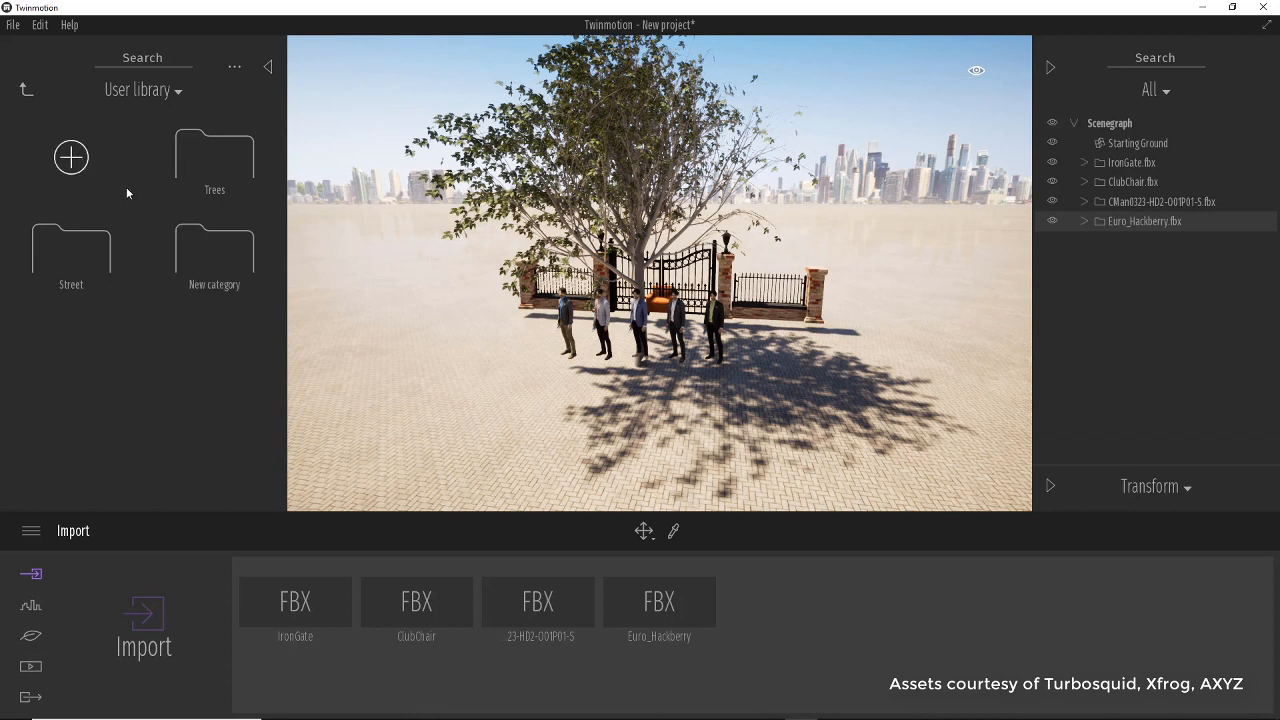
right_click(224, 283)
click(228, 352)
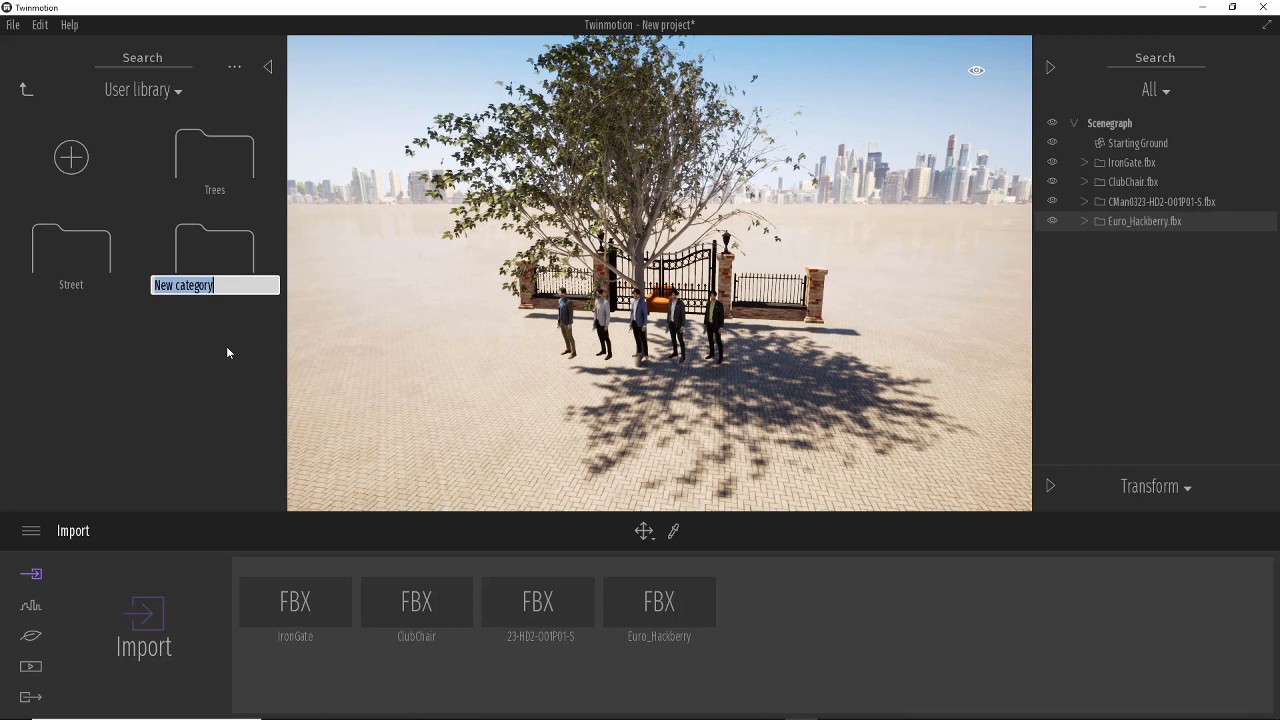
text(Charac)
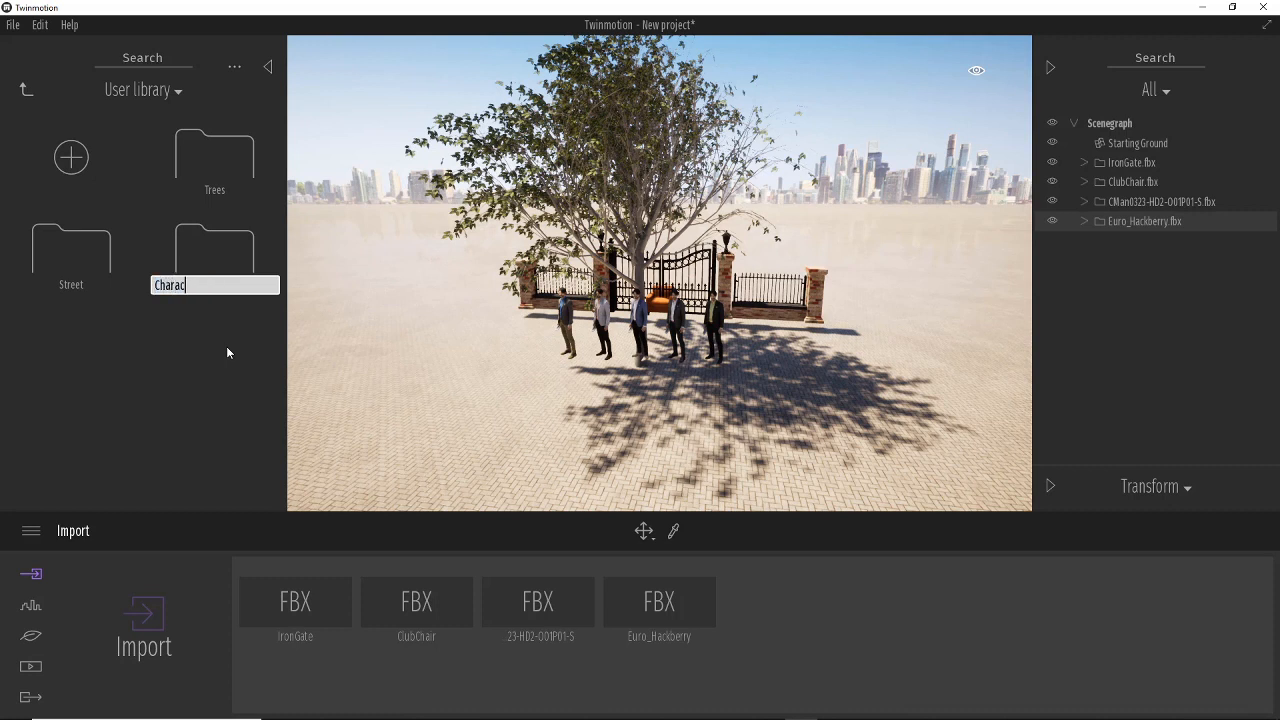
text(ters)
key(Return)
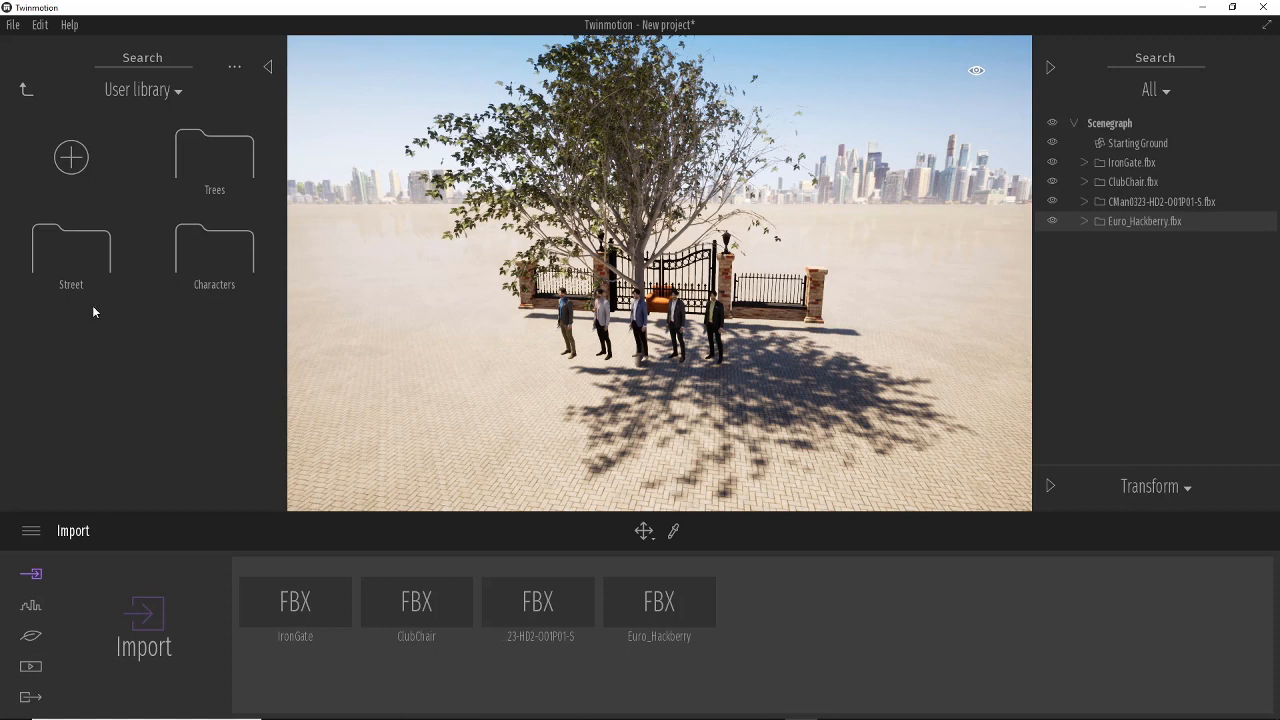
Create a third user library category and rename it Furniture.
click(71, 157)
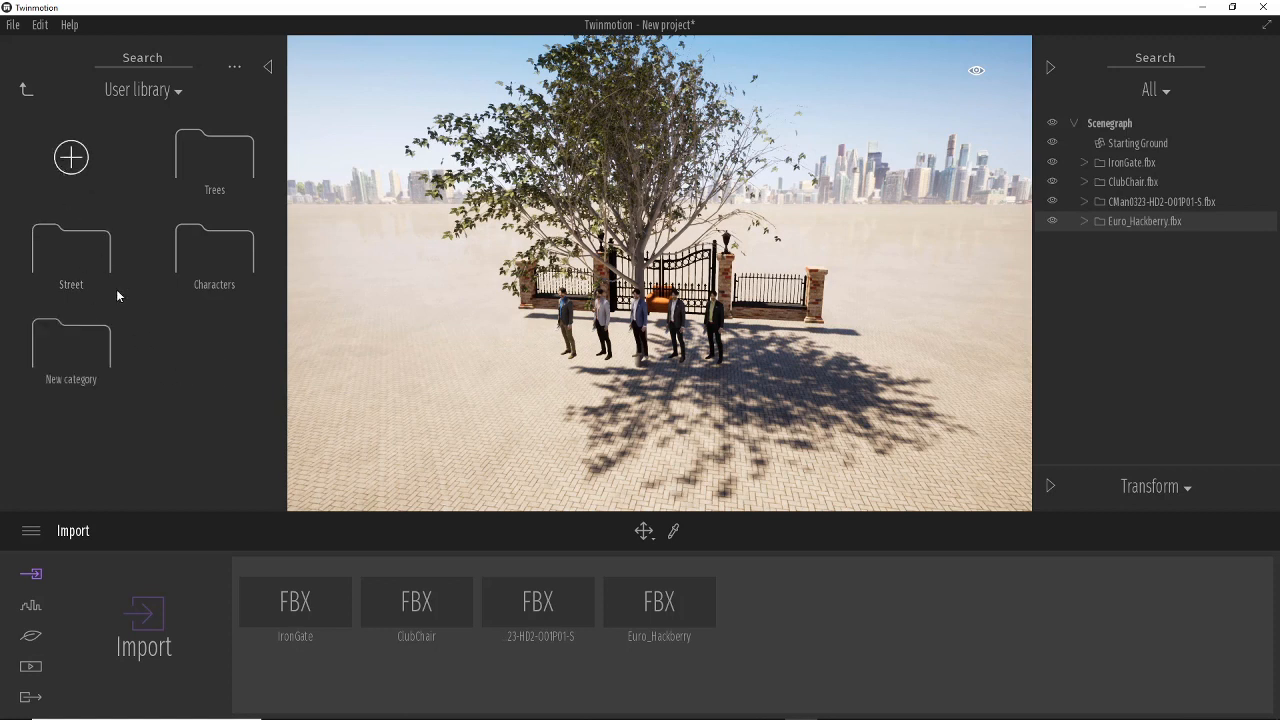
right_click(81, 379)
click(81, 440)
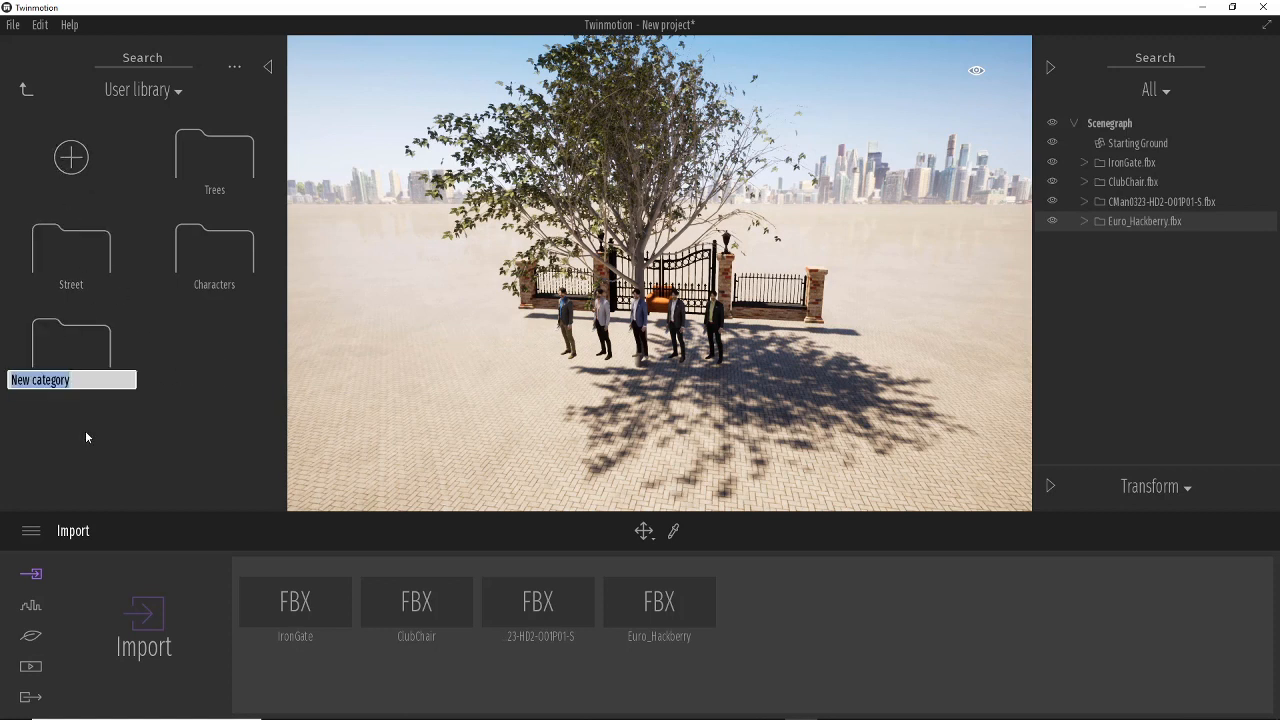
text(Furtinu)
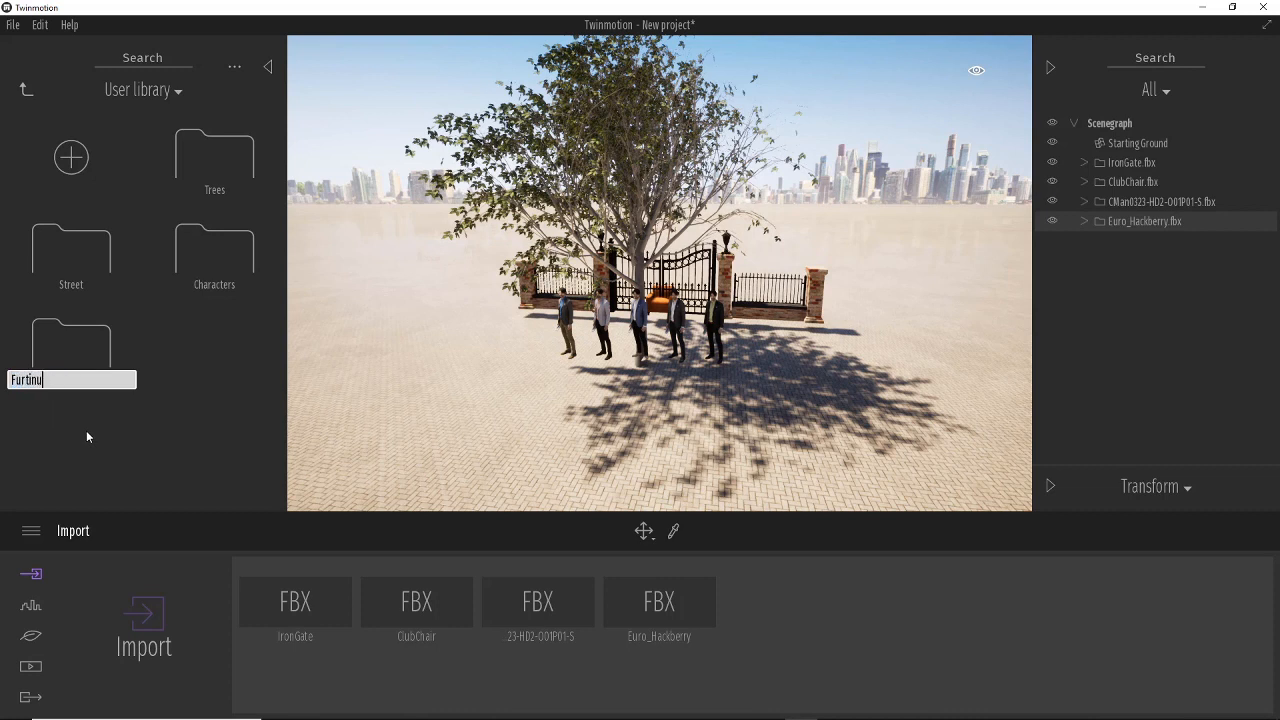
text(re)
key(BackSpace)
key(BackSpace)
key(BackSpace)
key(BackSpace)
key(BackSpace)
key(BackSpace)
text(niture)
key(Return)
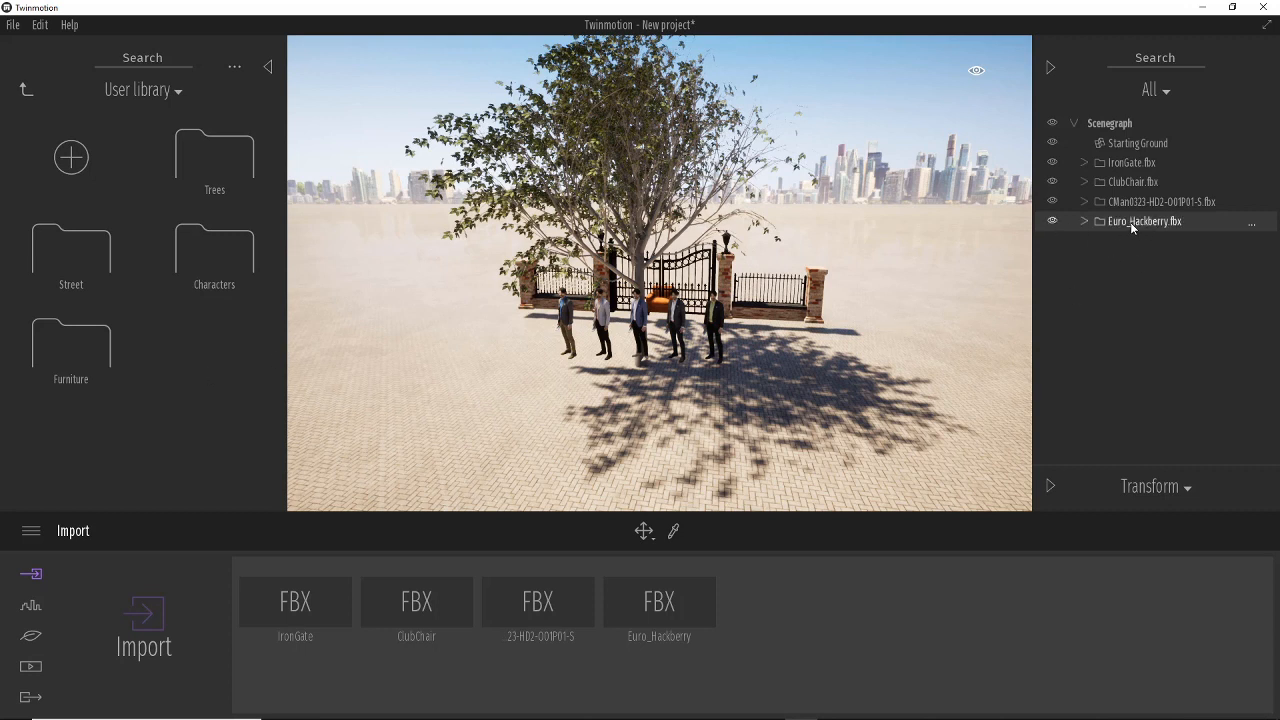
Hide the tree, add the CMan0323-HD2-O01P01-S.fbx characters to the user library, and file them in Characters.
click(1052, 220)
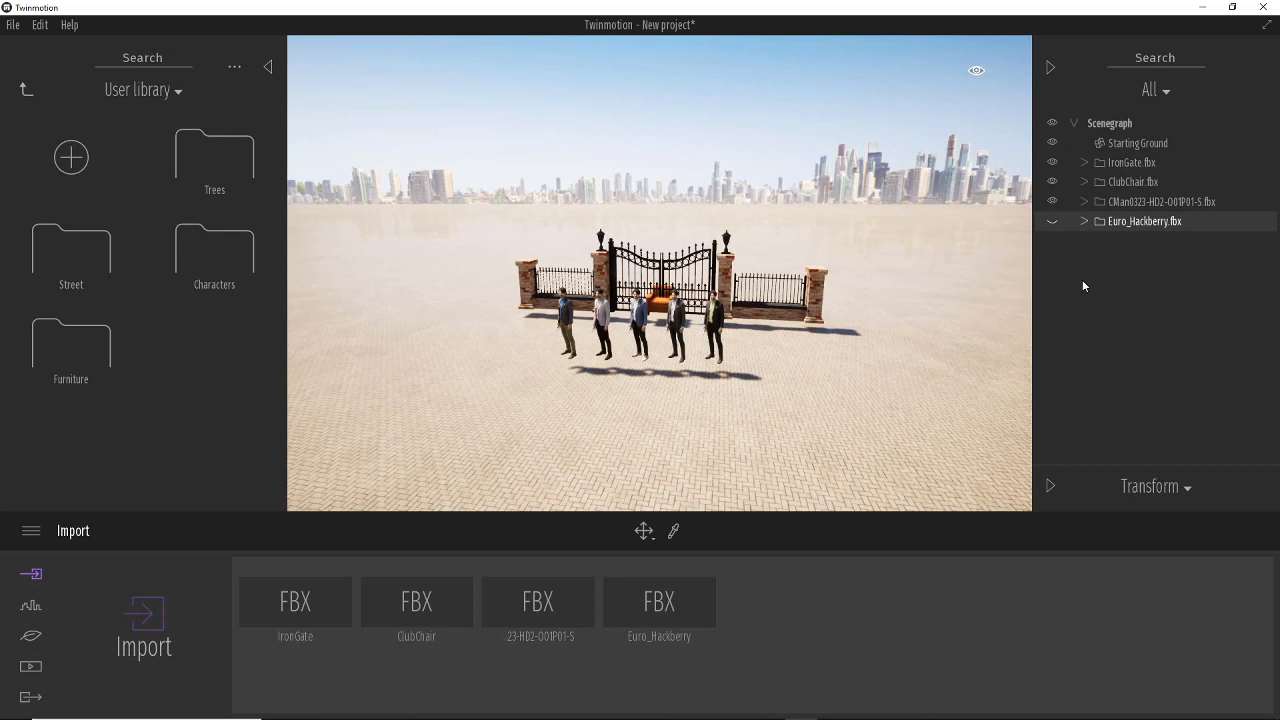
right_click(1153, 204)
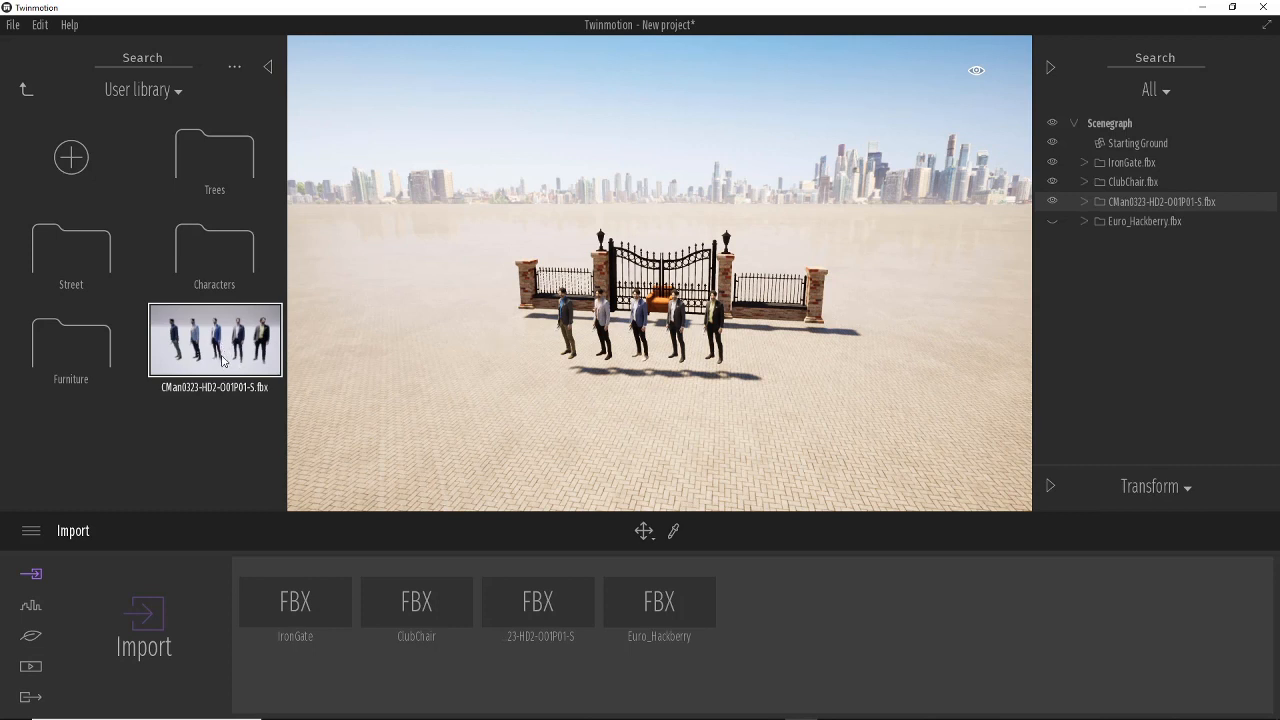
drag(222, 362, 214, 266)
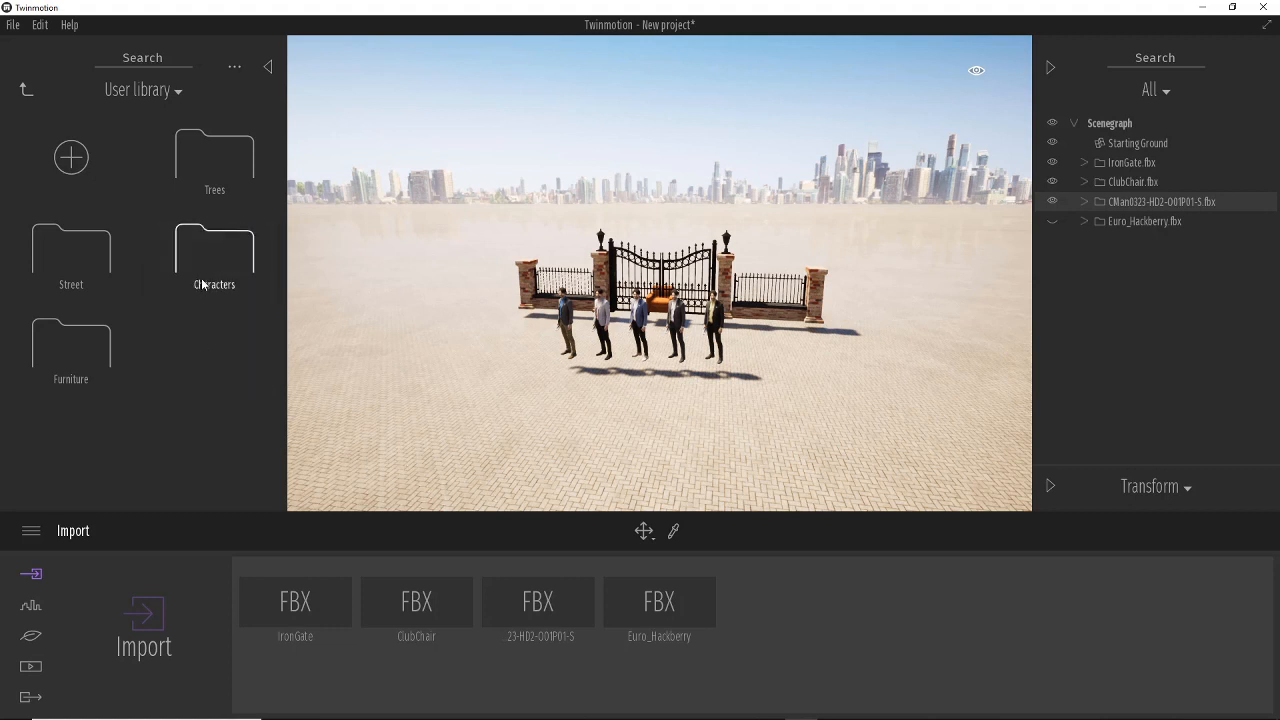
click(201, 278)
click(26, 89)
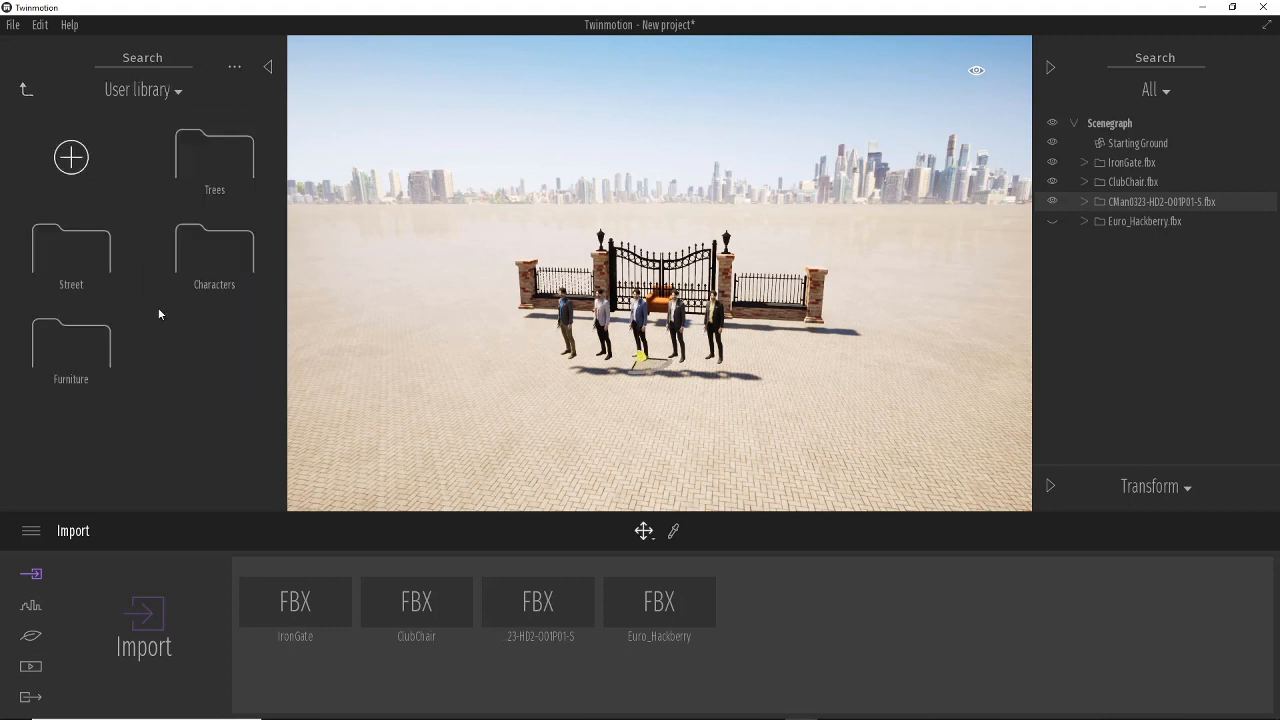
Hide the characters, add ClubChair.fbx to the user library, and file it in the Furniture category.
click(1050, 203)
click(1130, 189)
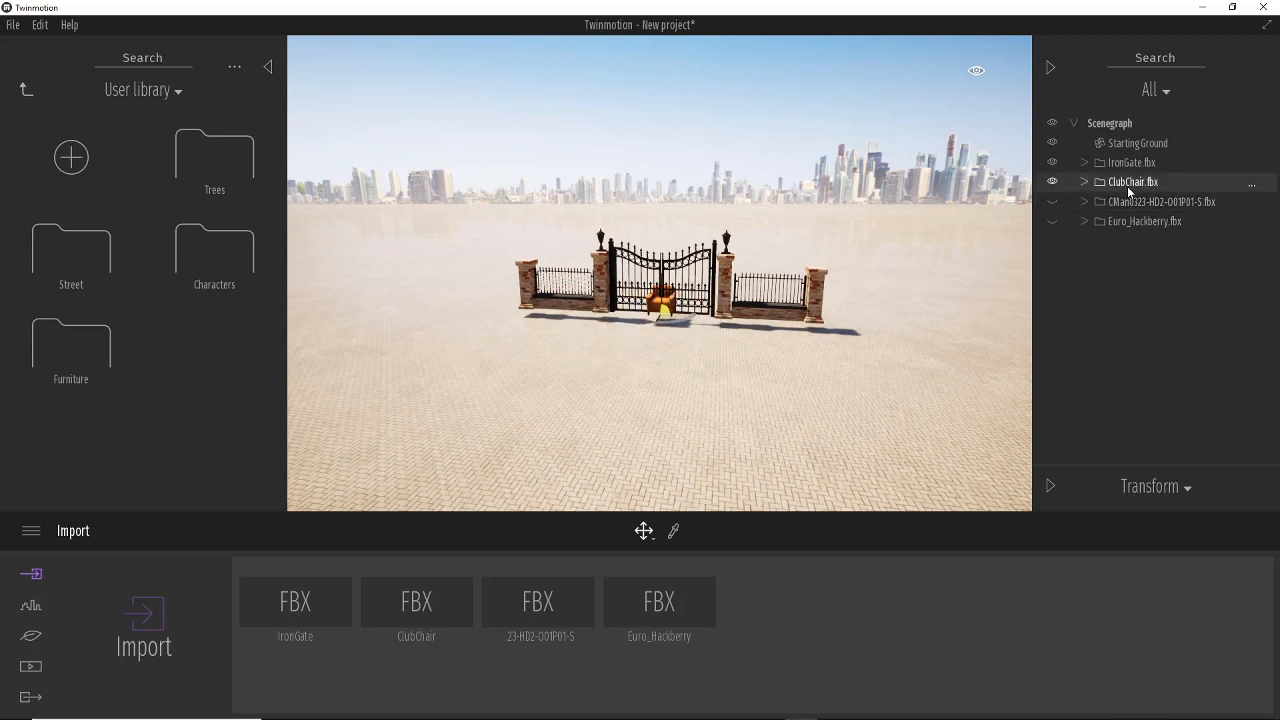
right_click(1130, 187)
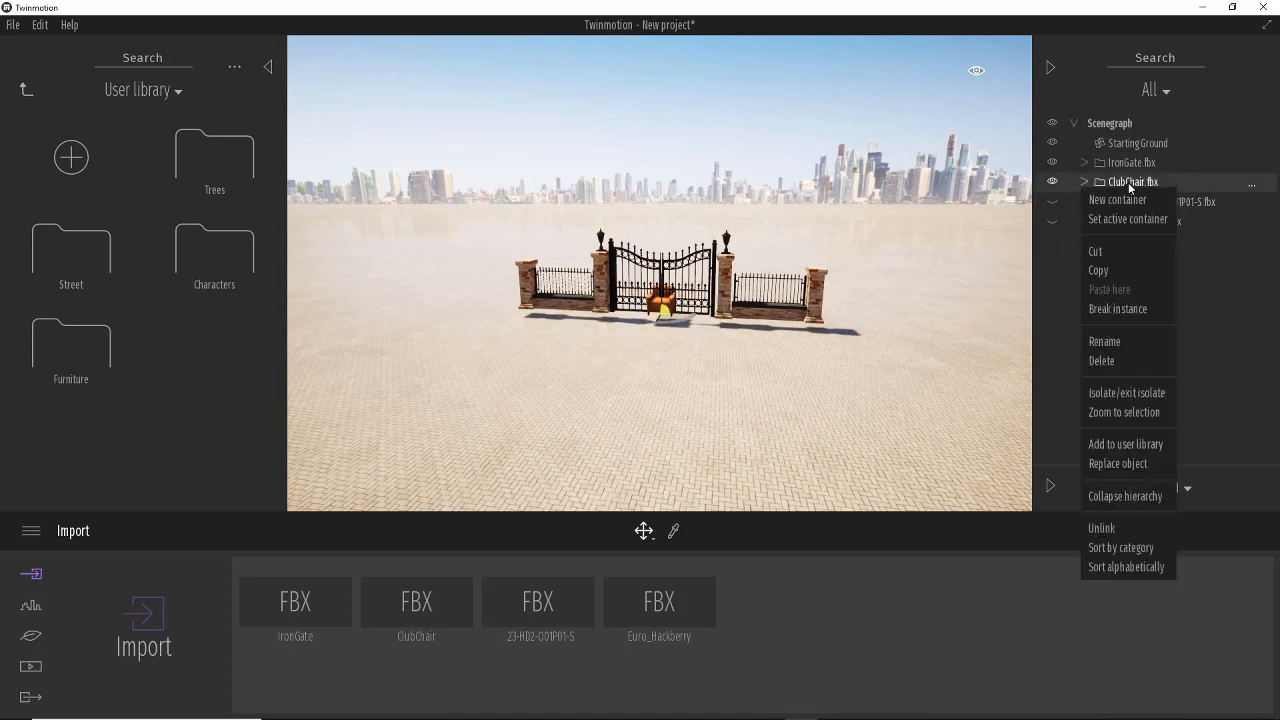
click(1151, 446)
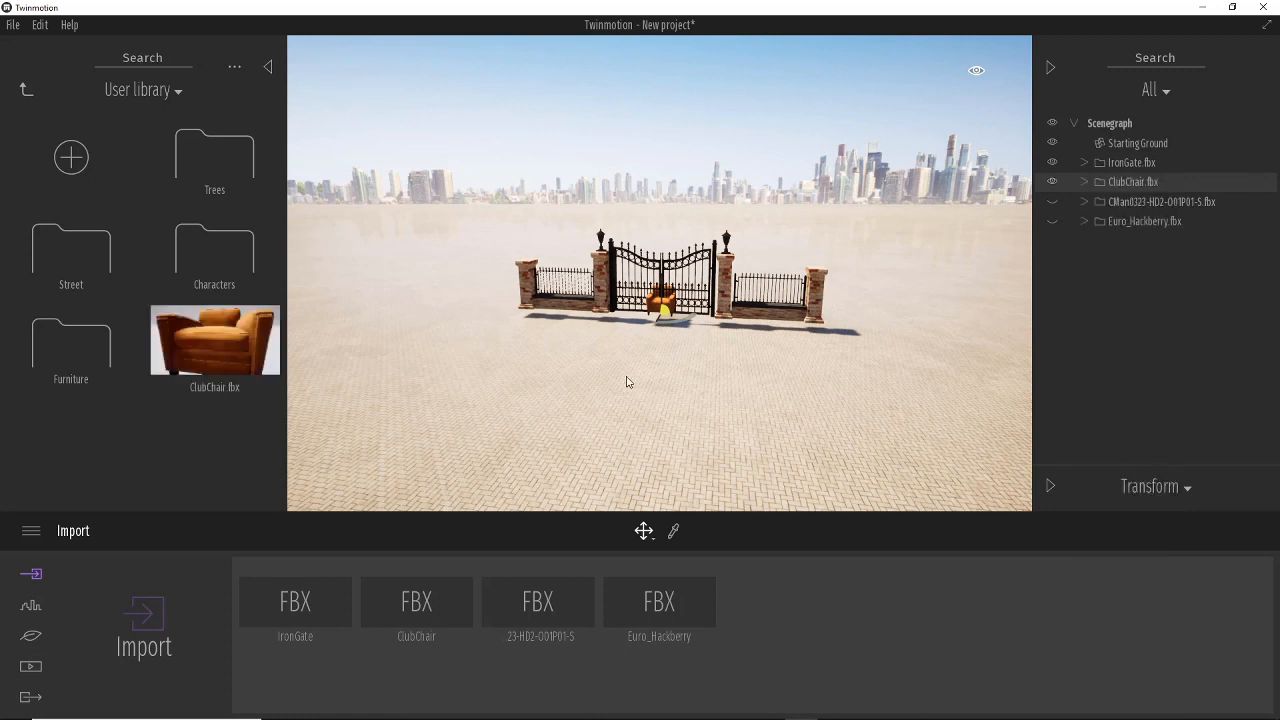
drag(212, 351, 58, 358)
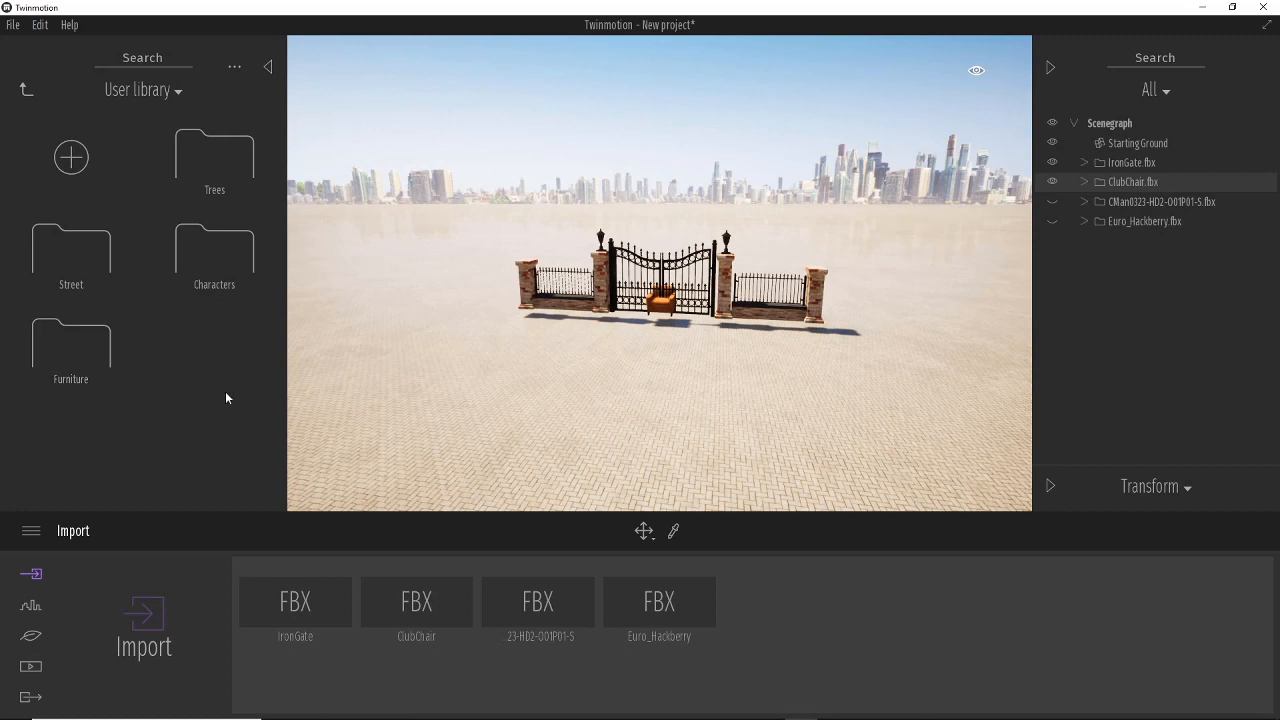
Hide the chair, add IronGate.fbx to the user library, and file it in the Street category.
click(1052, 181)
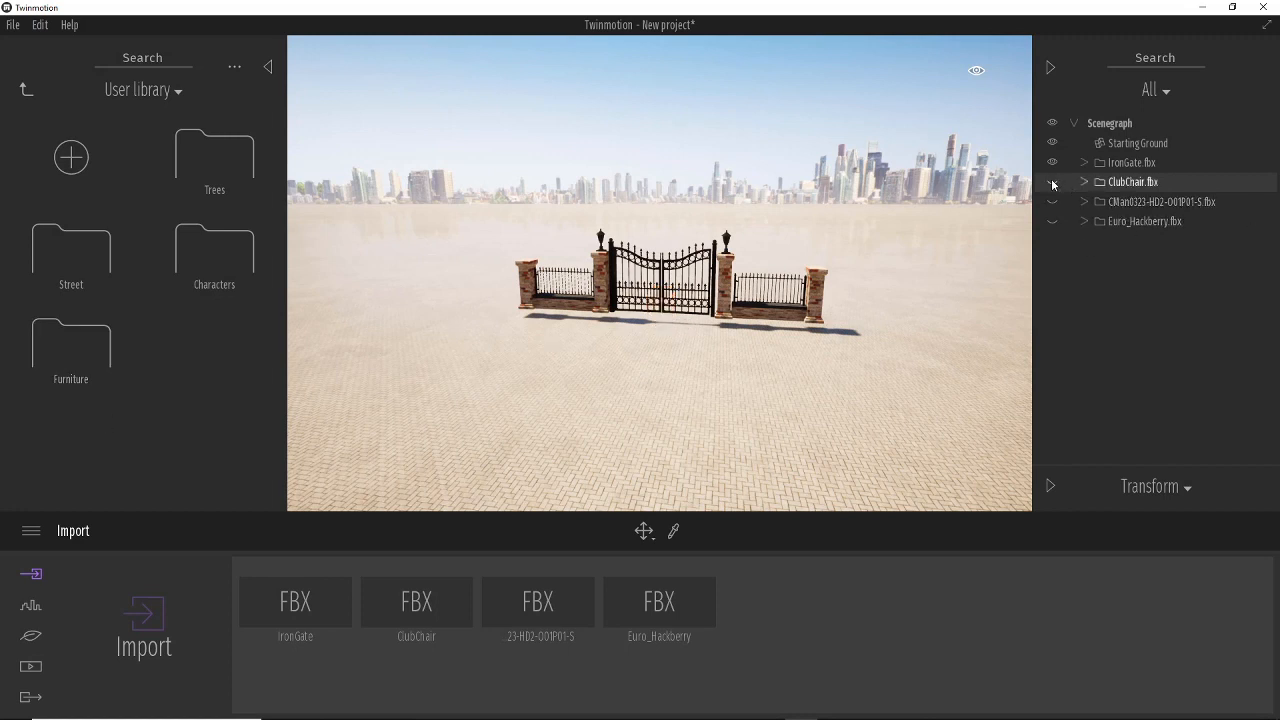
right_click(1133, 172)
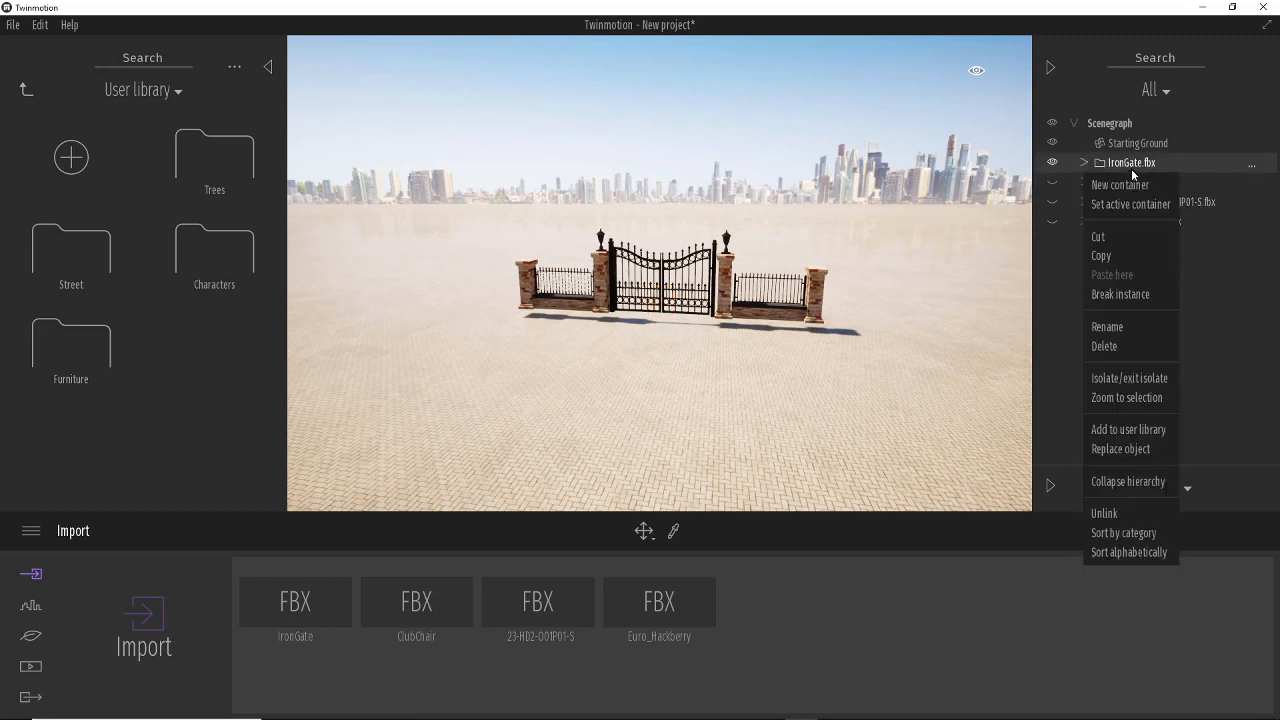
click(1142, 430)
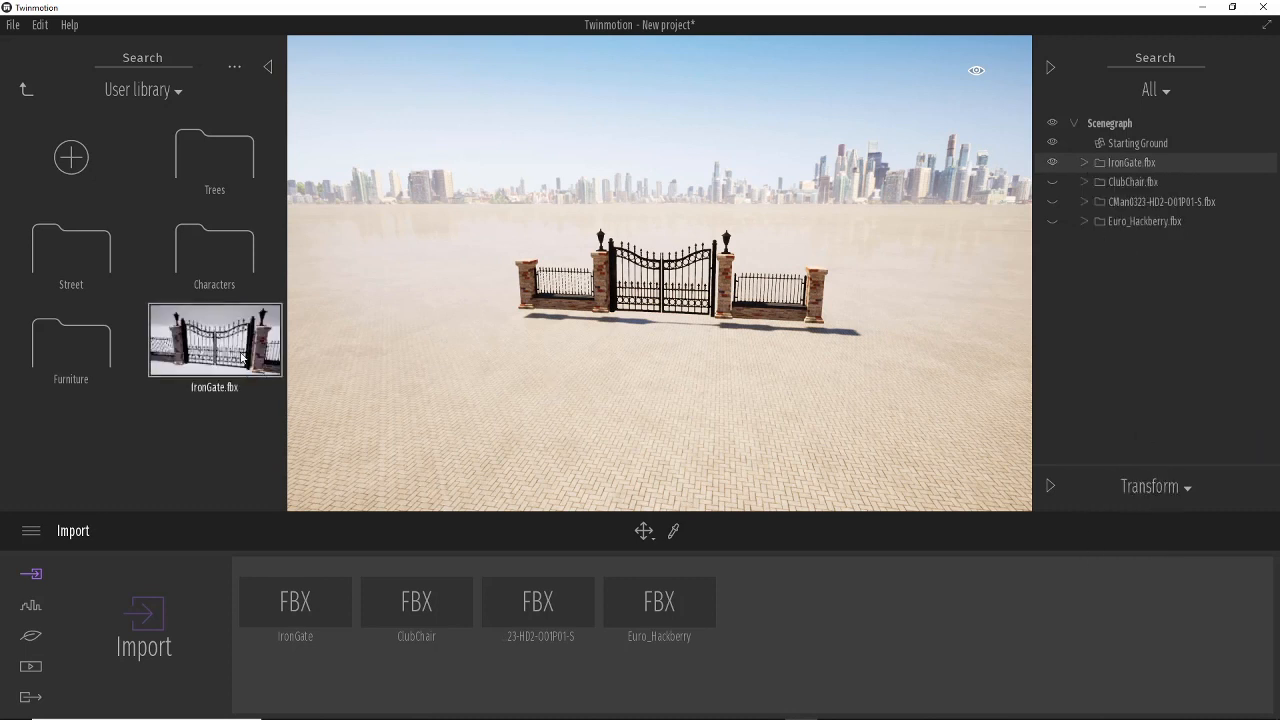
drag(238, 347, 78, 256)
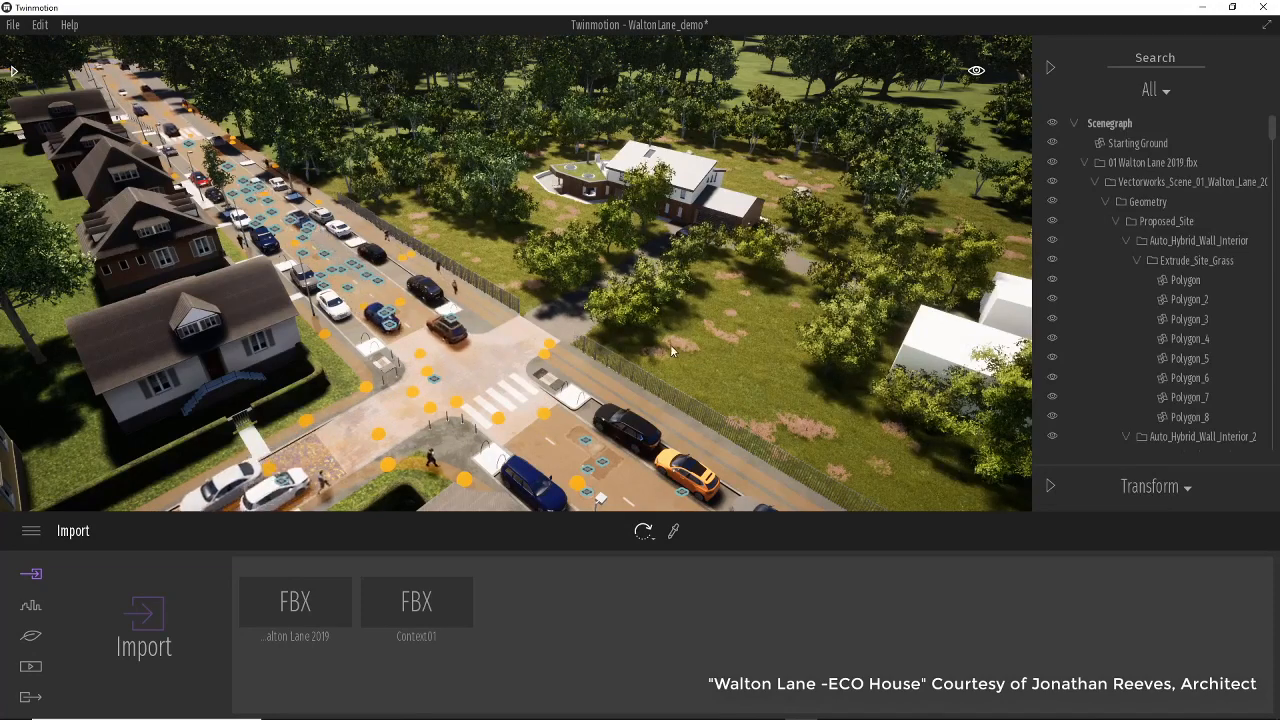
Orbit around the Walton Lane scene to examine the street and houses.
right_drag(671, 347, 680, 364)
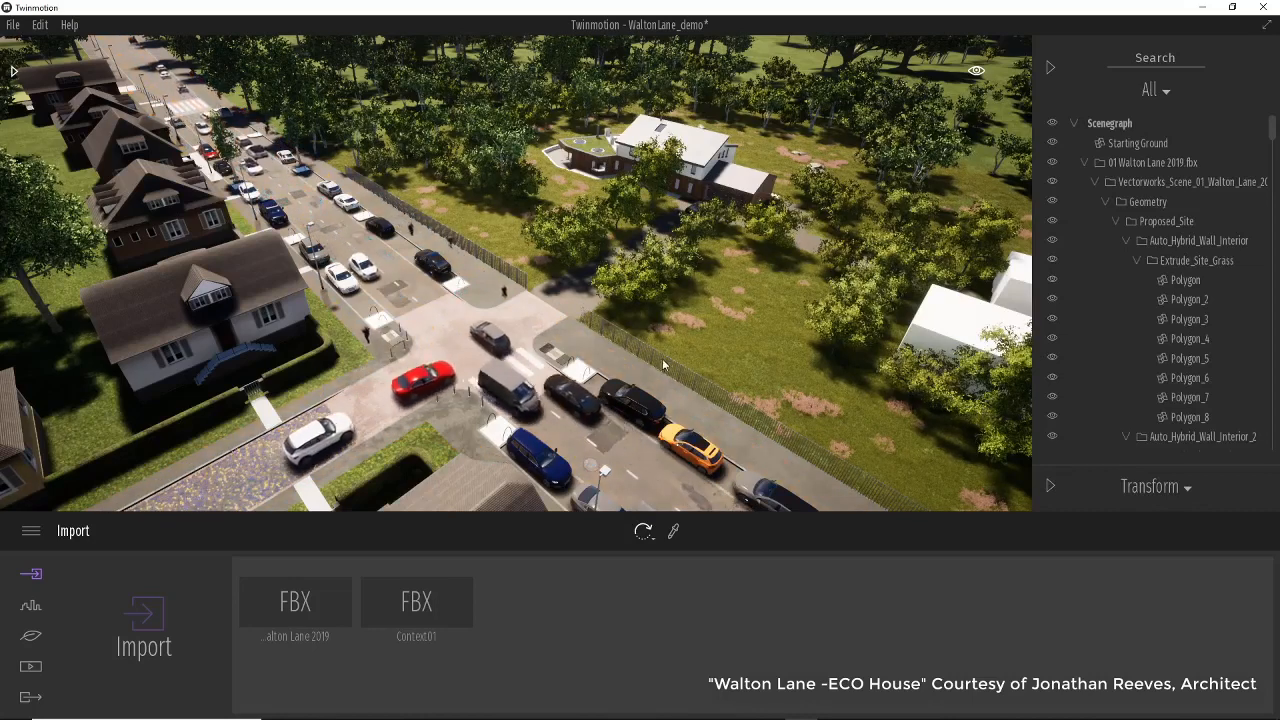
mouse_move(662, 363)
right_down()
mouse_move(653, 387)
mouse_move(670, 355)
right_up()
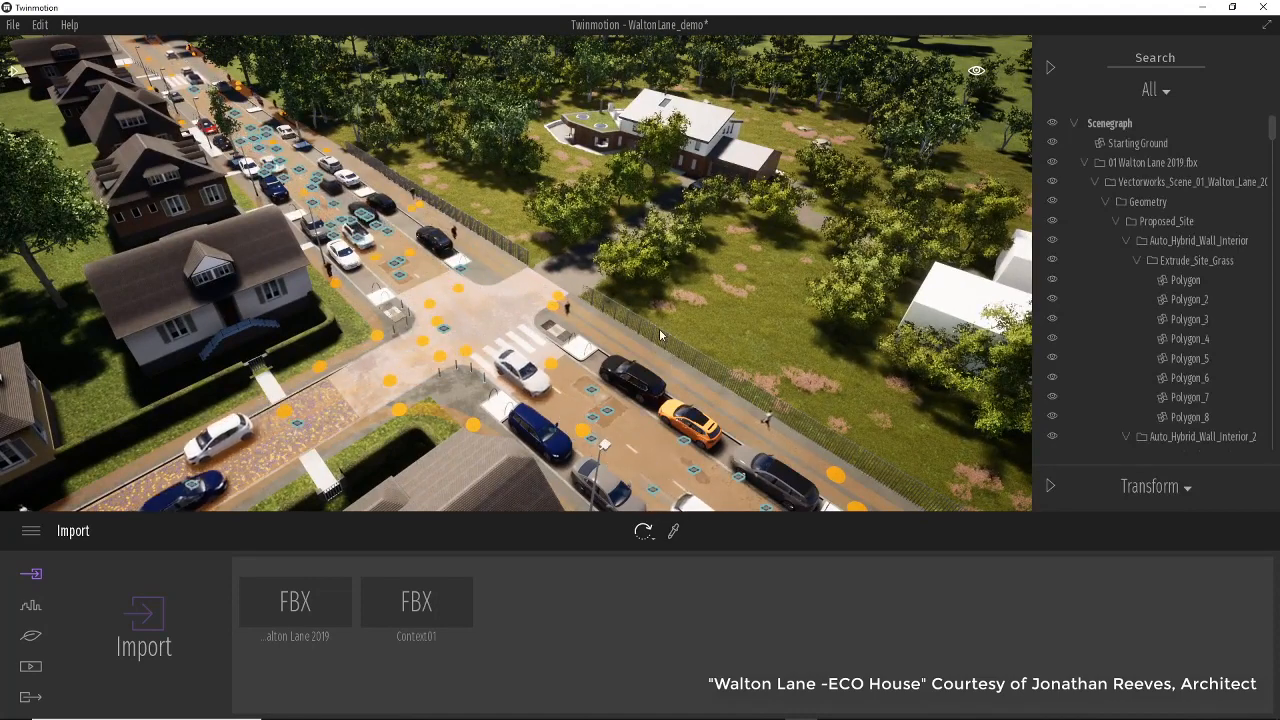
right_drag(659, 331, 673, 350)
middle_drag(673, 350, 747, 242)
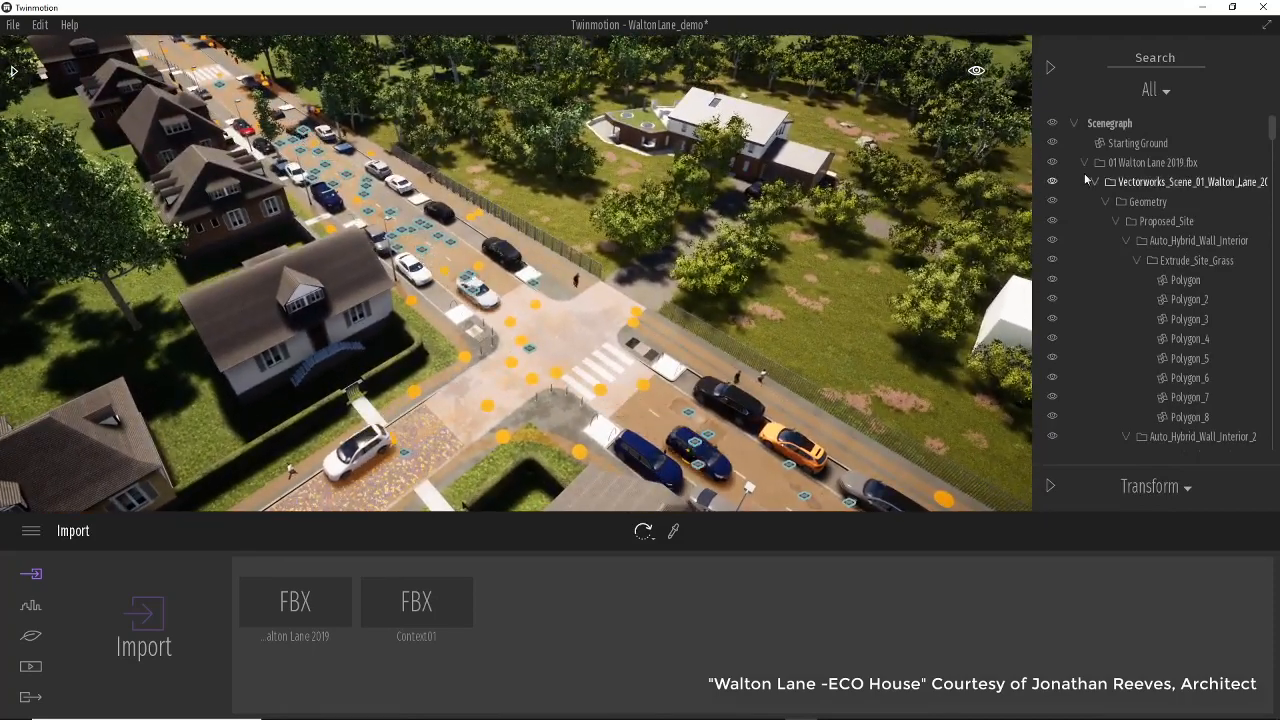
mouse_move(1271, 126)
mouse_down()
mouse_move(1273, 440)
mouse_move(1275, 120)
mouse_up()
Collapse the scene graph to its top-level groups and open the main Library panel.
click(1077, 124)
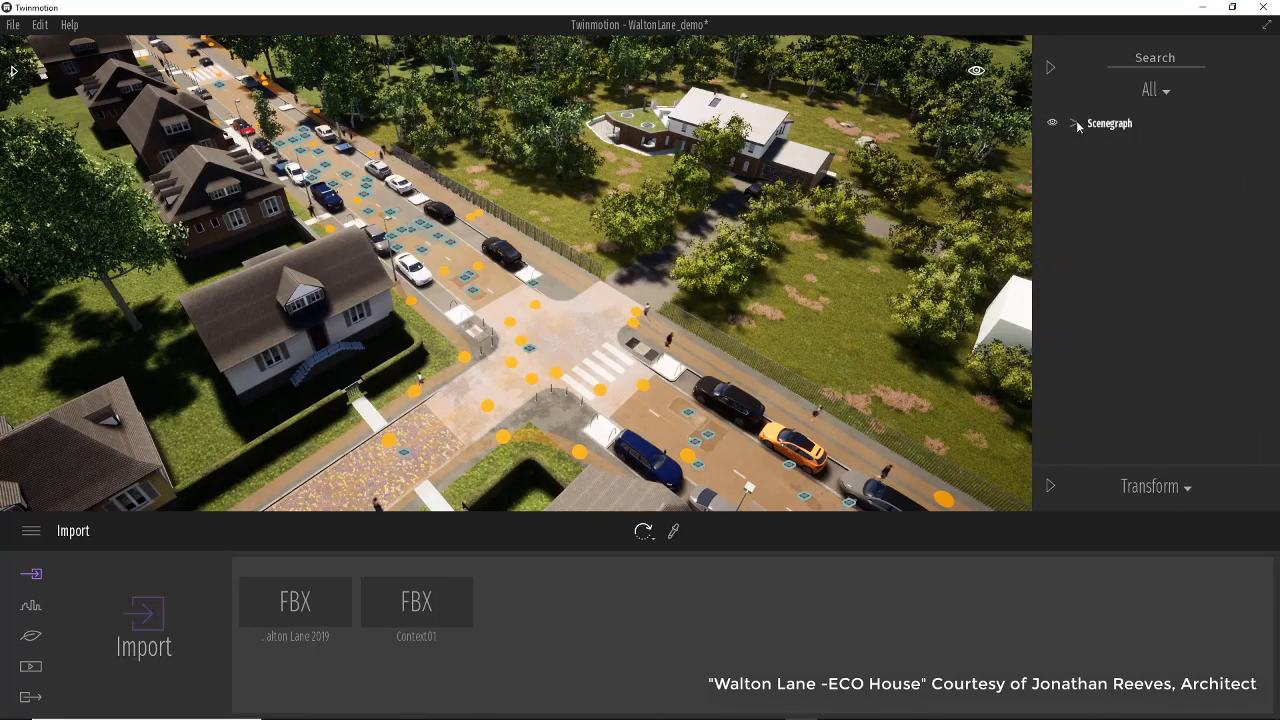
click(1077, 124)
click(1085, 162)
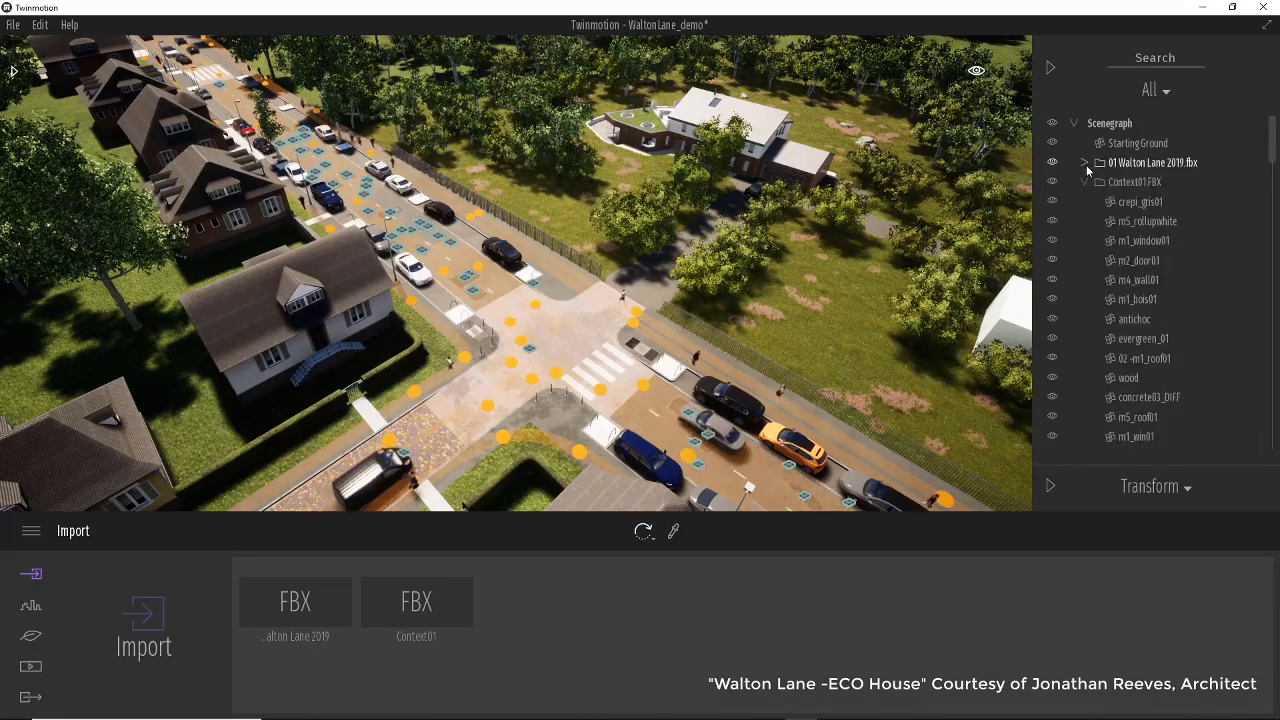
click(1085, 182)
click(1084, 221)
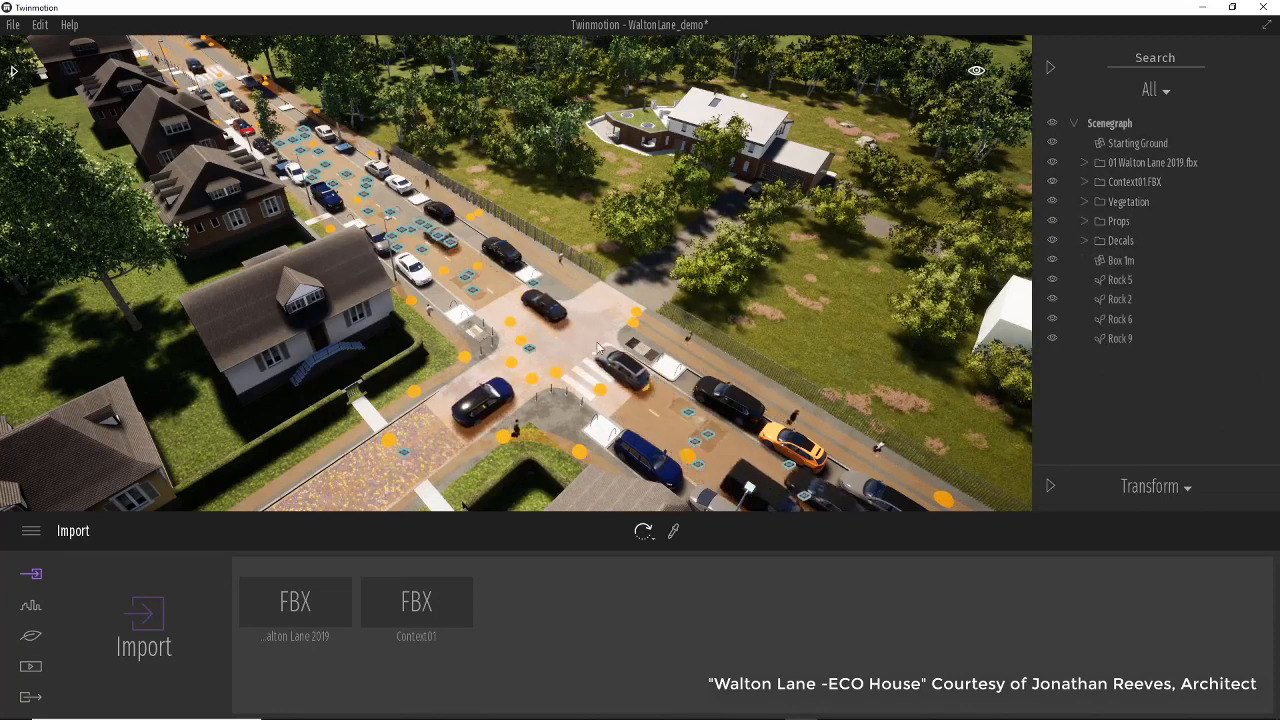
click(12, 72)
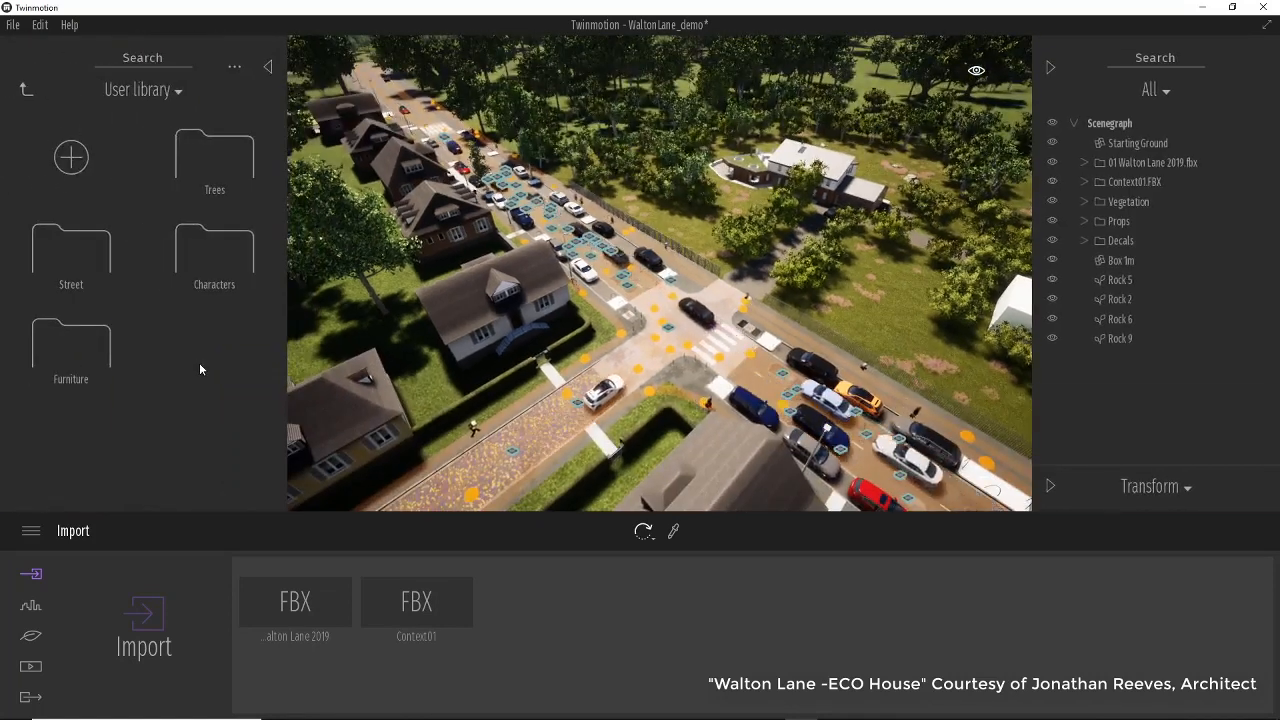
click(26, 89)
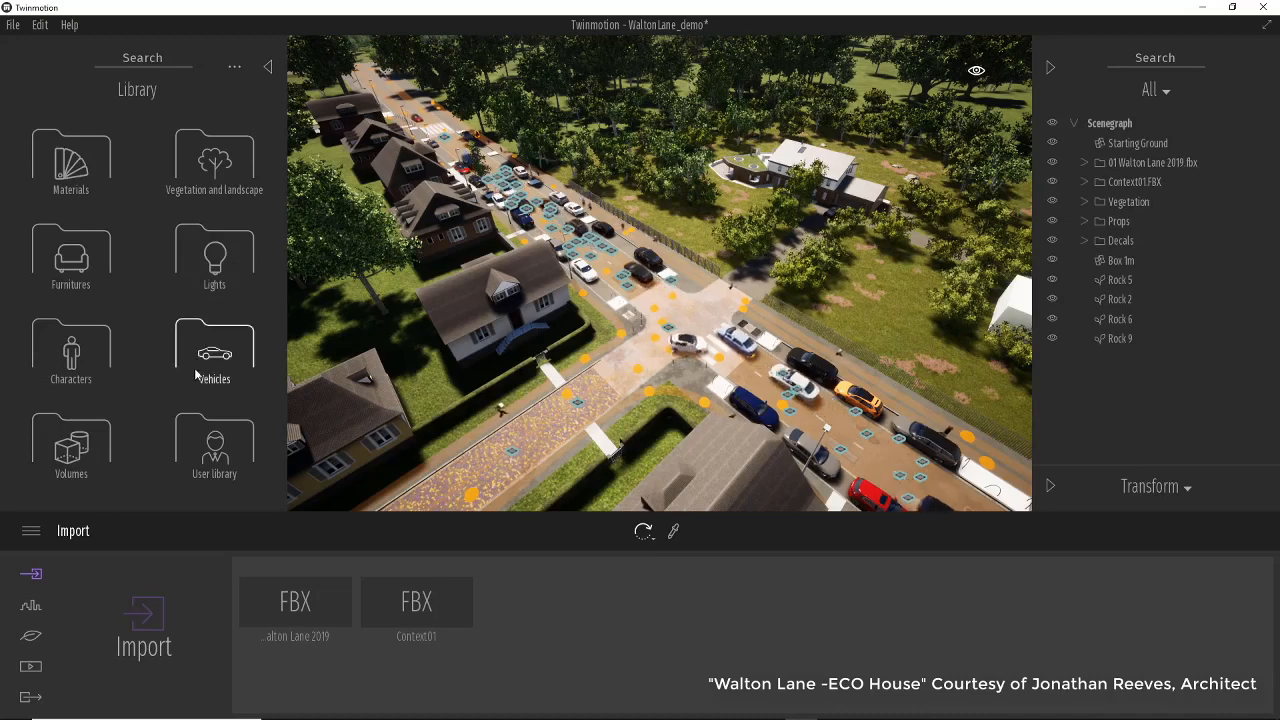
Open the Trees category of the user library and place the Euro_Hackberry tree in the street near the crossing.
click(212, 425)
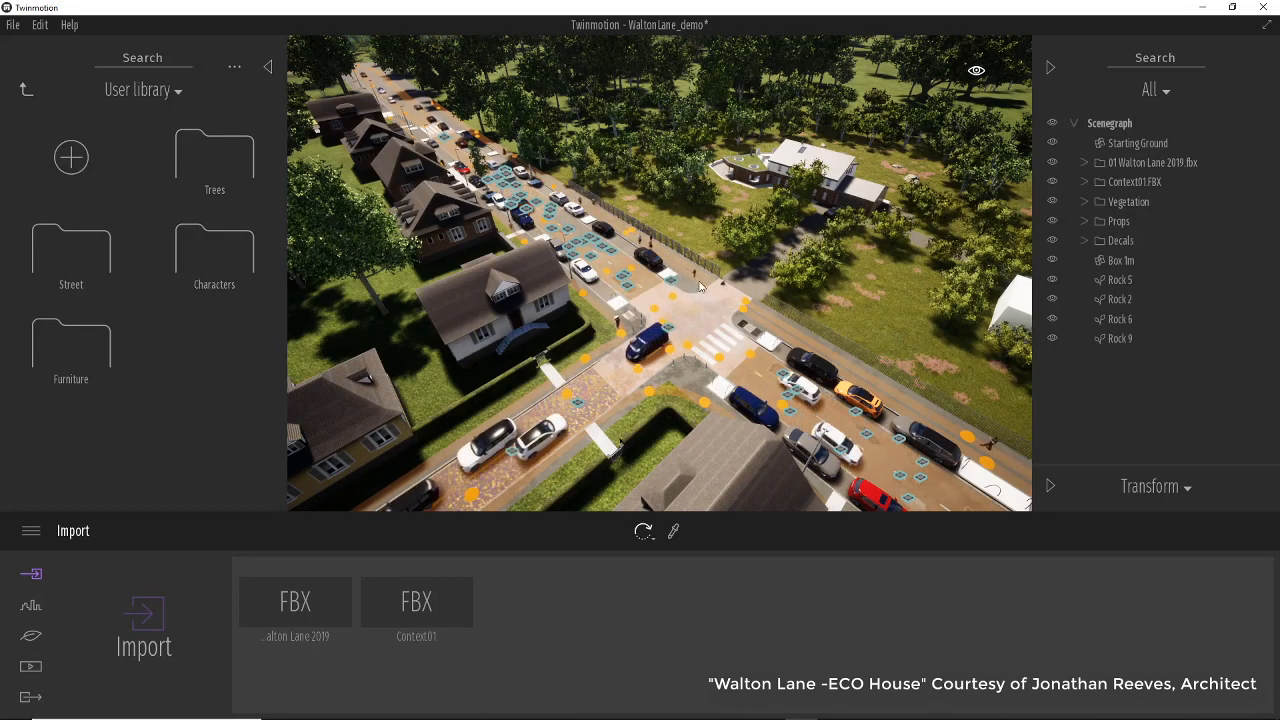
click(226, 165)
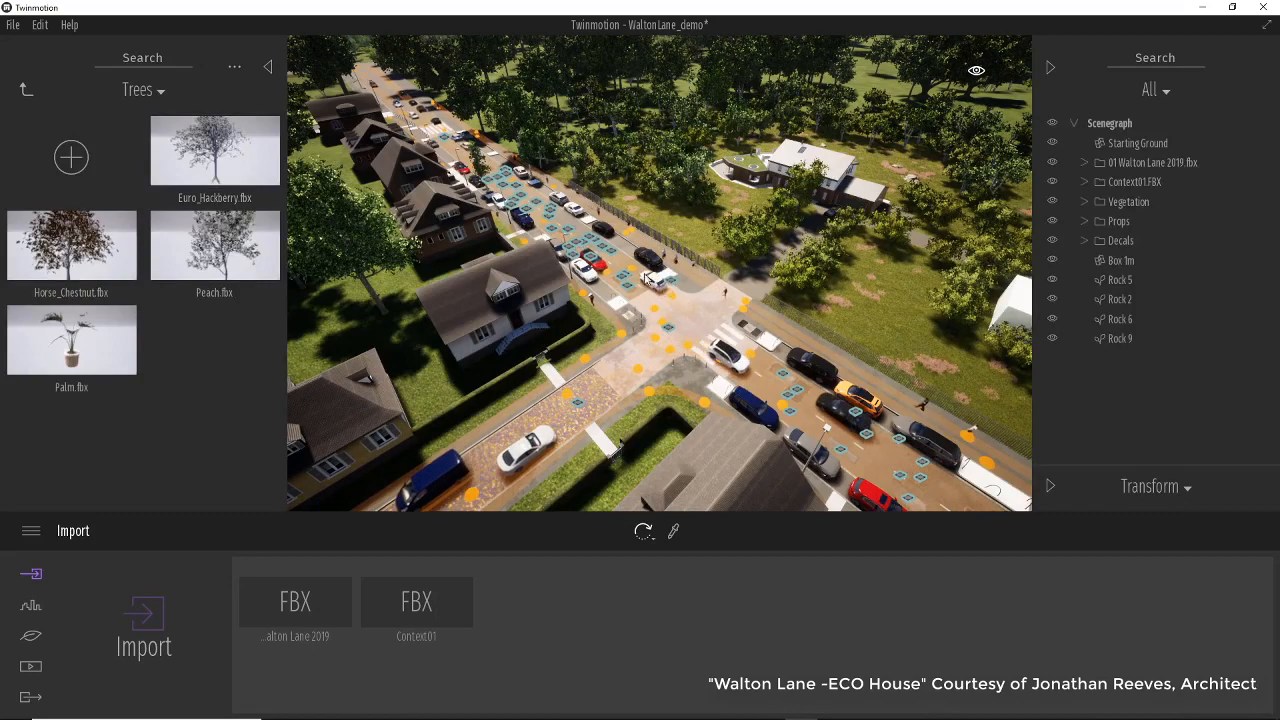
scroll(646, 275, up, 2)
right_drag(646, 275, 700, 275)
right_drag(489, 281, 530, 228)
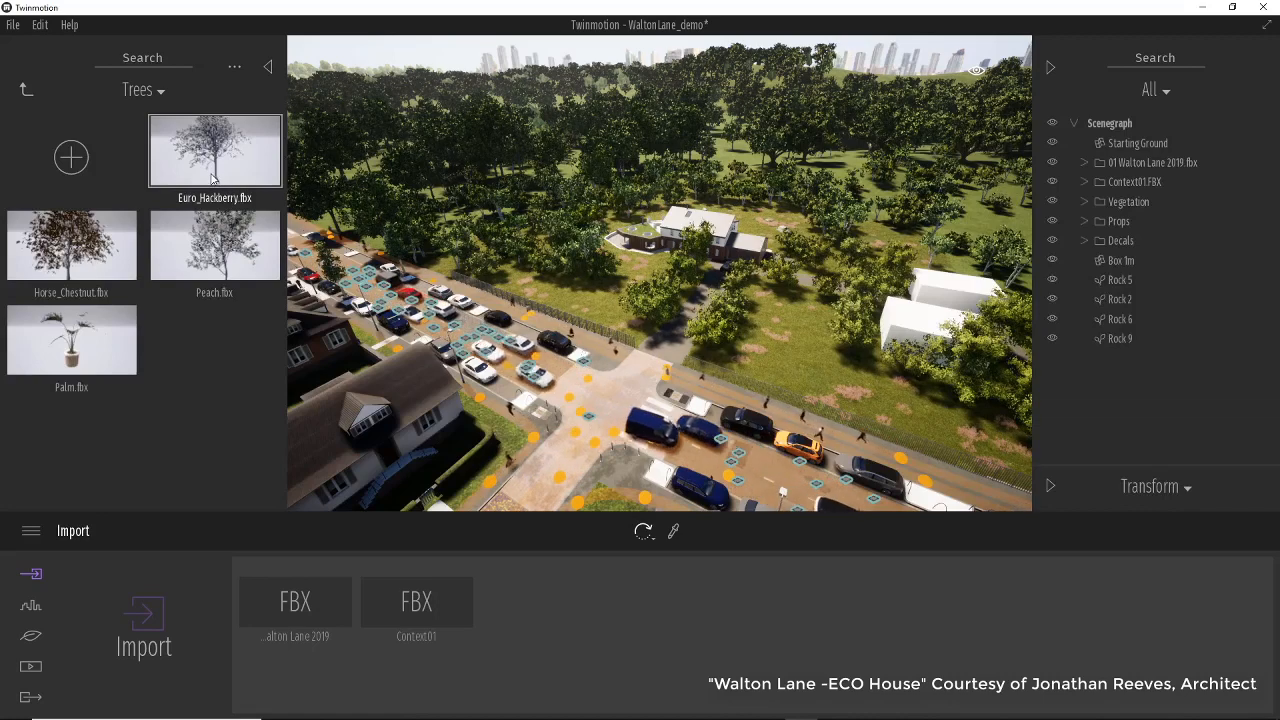
drag(212, 178, 624, 364)
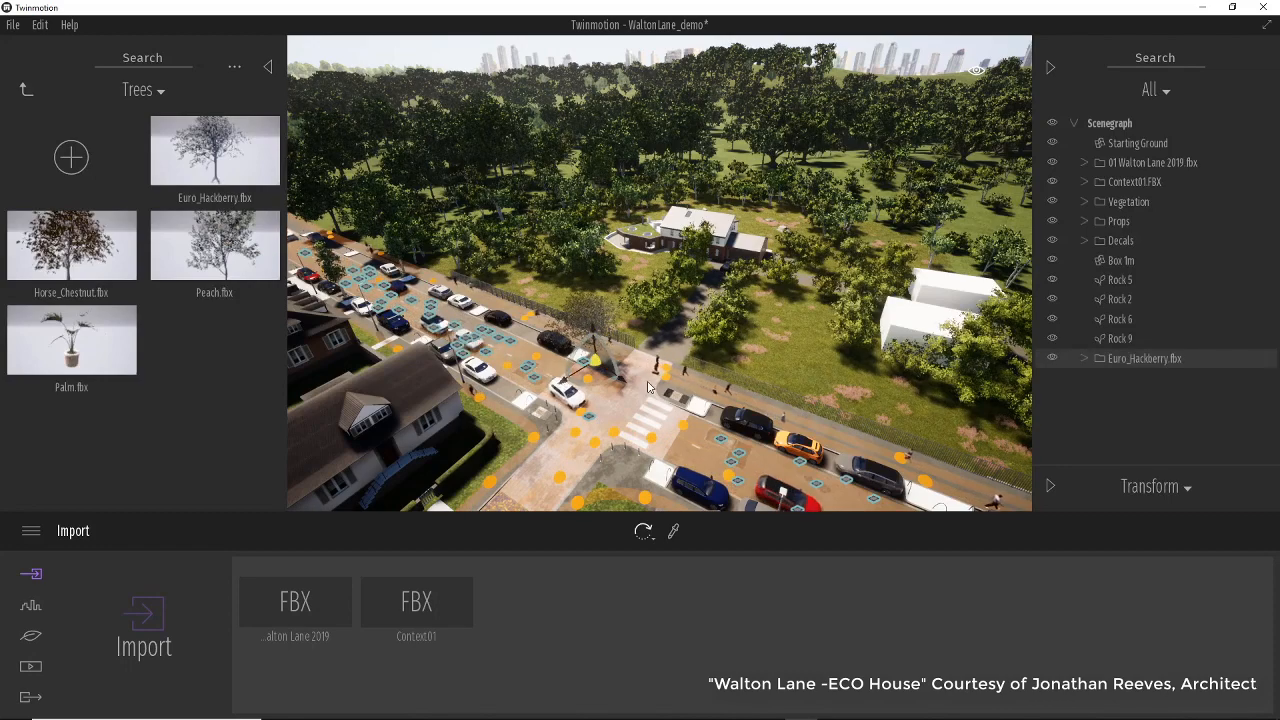
Reposition the Euro_Hackberry tree onto the pavement beside the parked cars.
key(f)
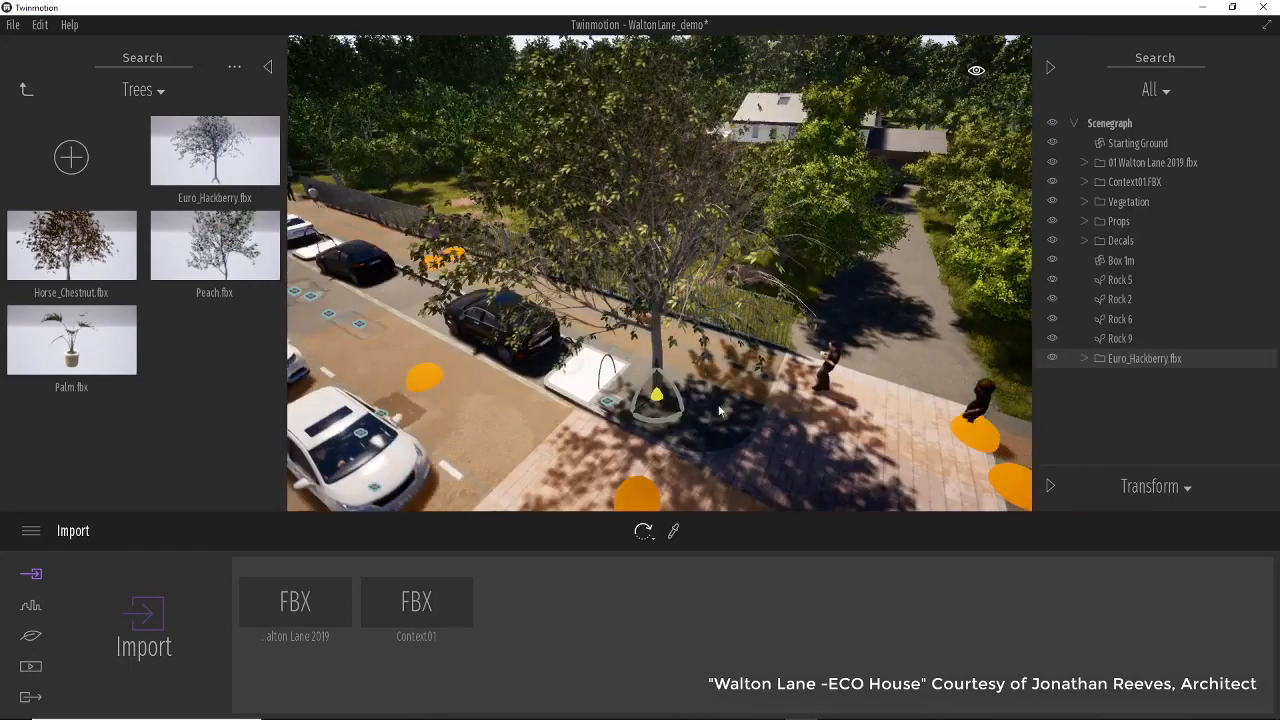
scroll(730, 438, up, 2)
scroll(732, 438, up, 3)
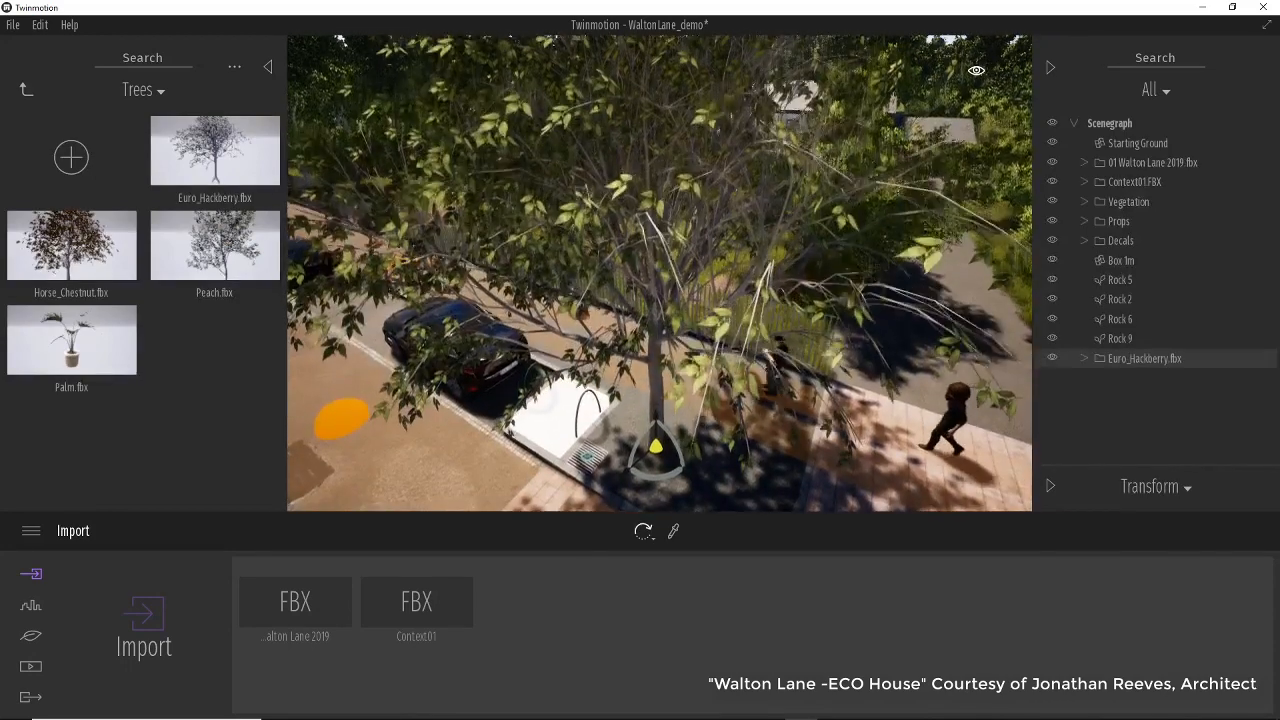
shift+middle_drag(745, 447, 681, 500)
scroll(686, 447, up, 3)
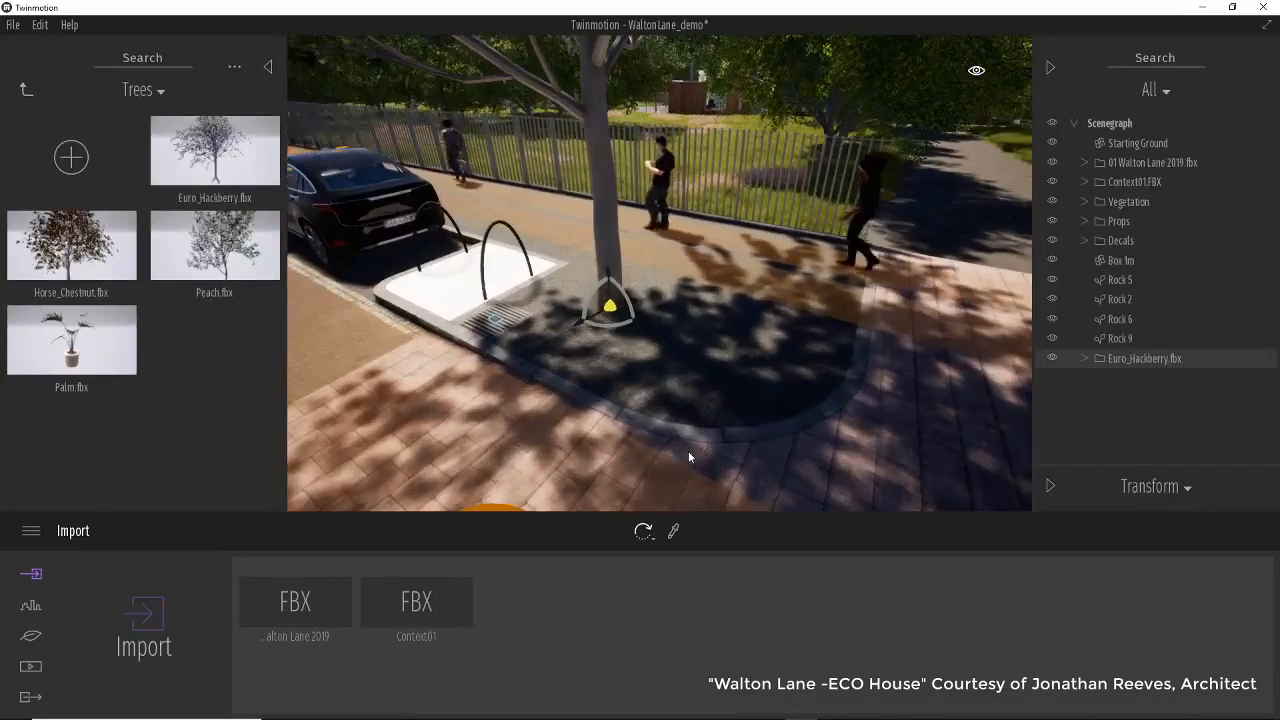
scroll(686, 447, down, 4)
scroll(686, 447, down, 5)
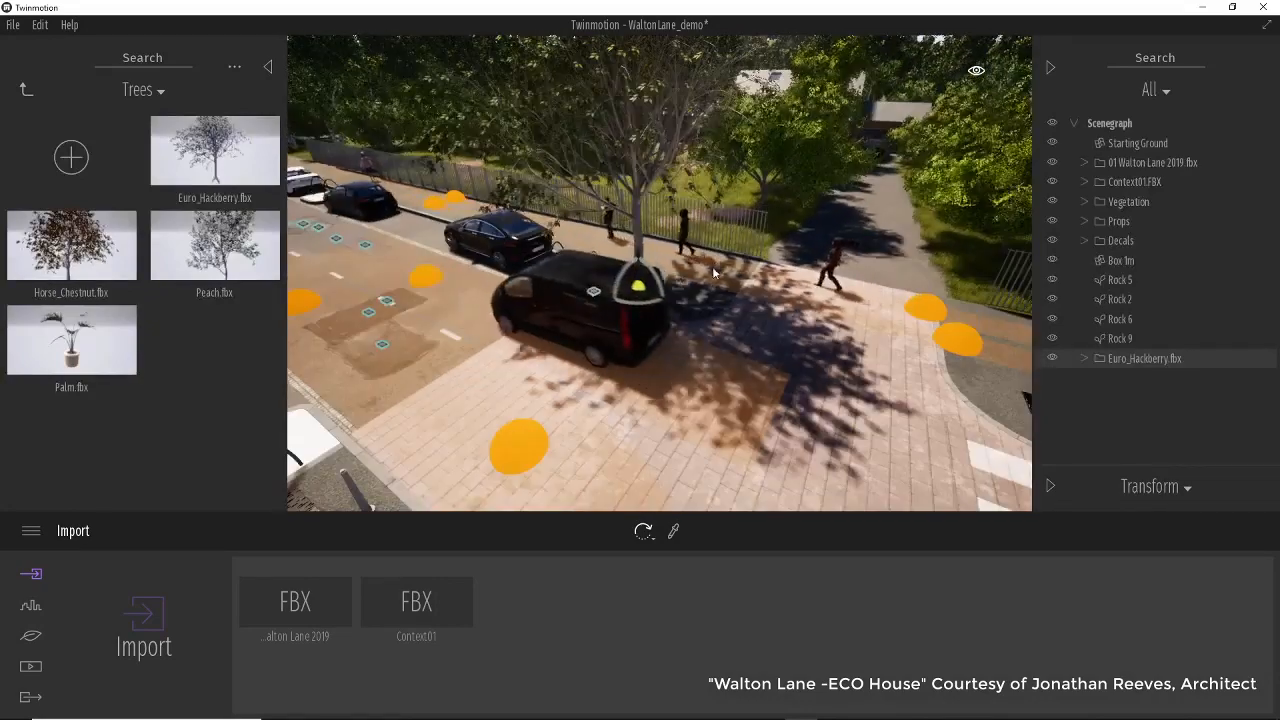
middle_drag(686, 447, 687, 290)
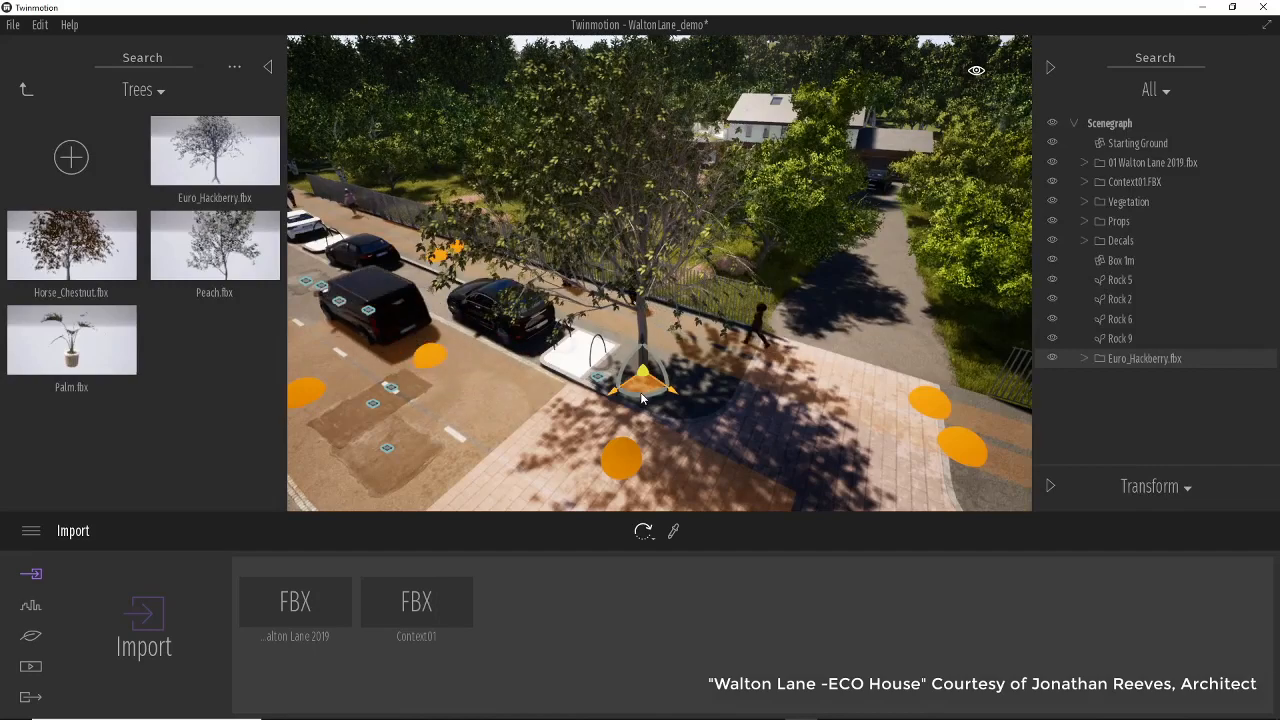
drag(641, 399, 667, 397)
scroll(725, 400, down, 5)
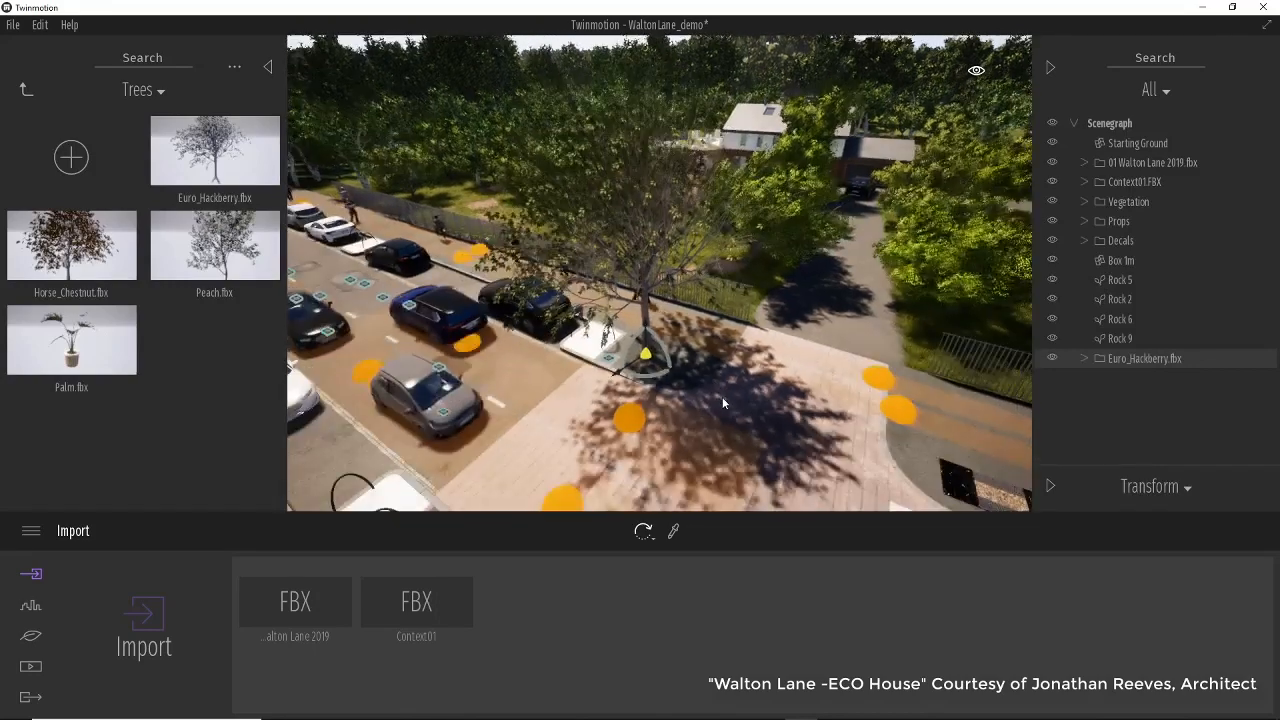
scroll(726, 402, down, 6)
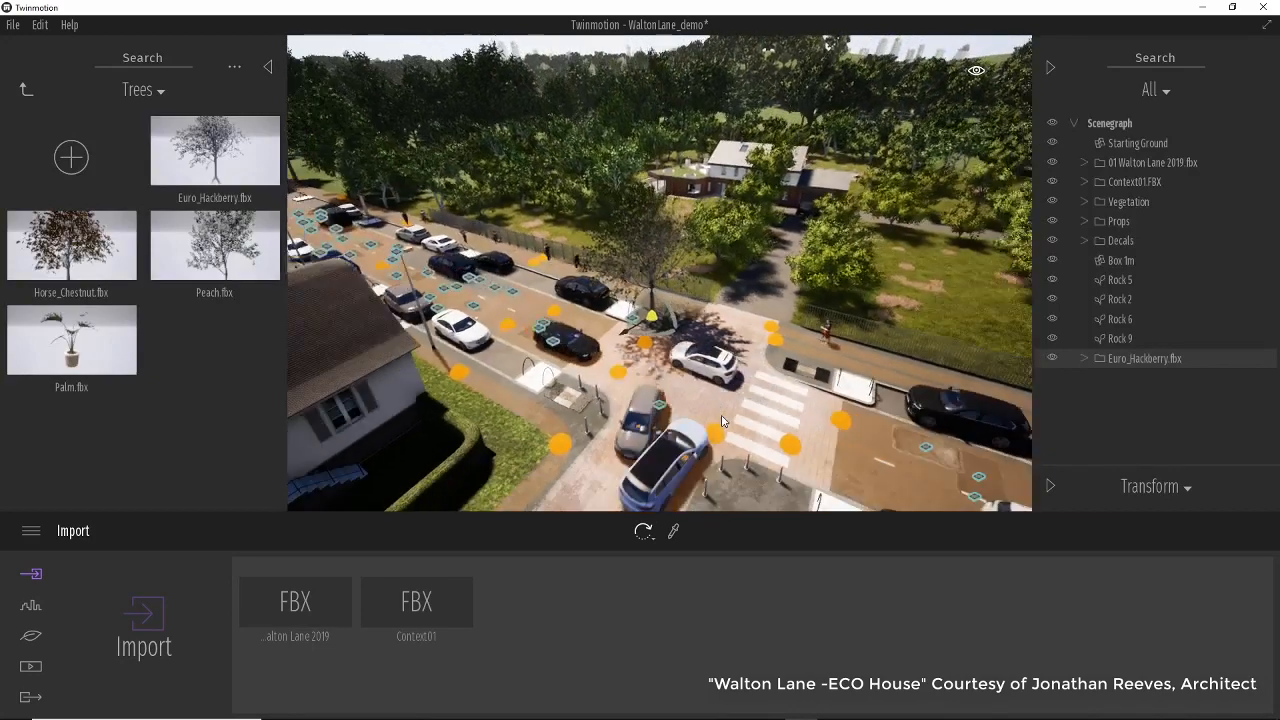
scroll(722, 418, down, 2)
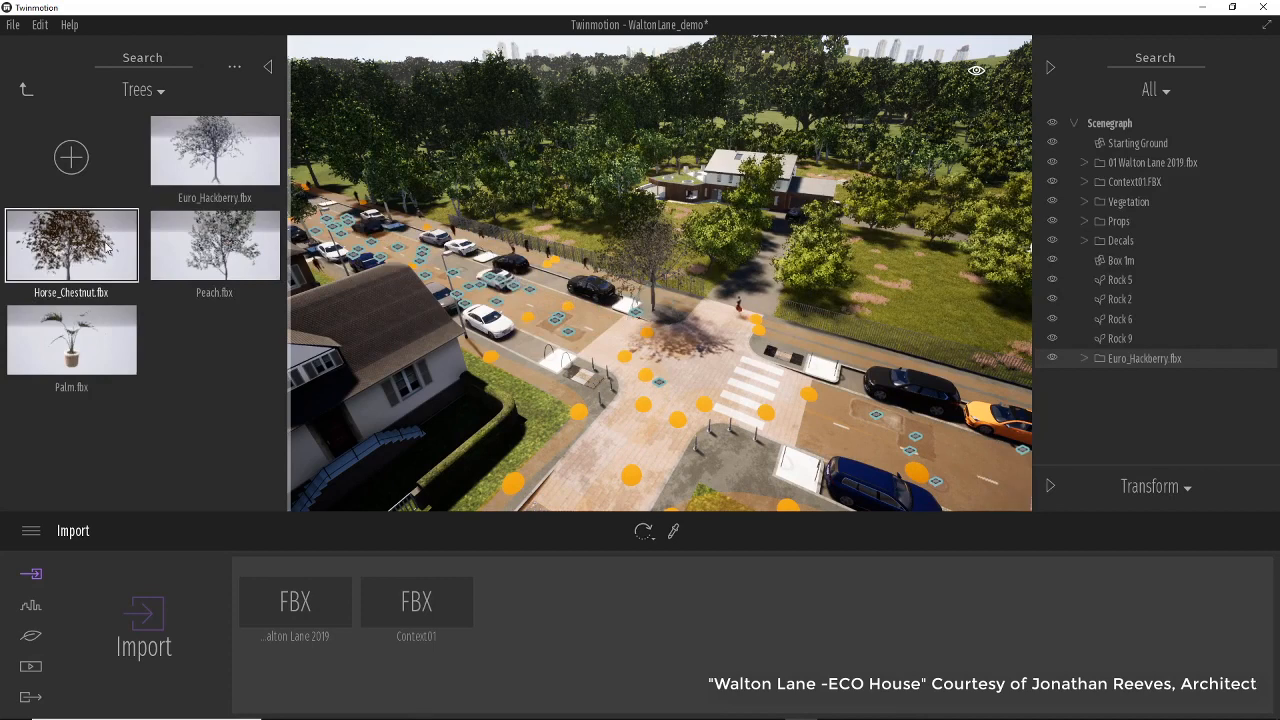
Place a Horse_Chestnut tree beside the crossing and scale it down to 55%.
drag(78, 257, 763, 356)
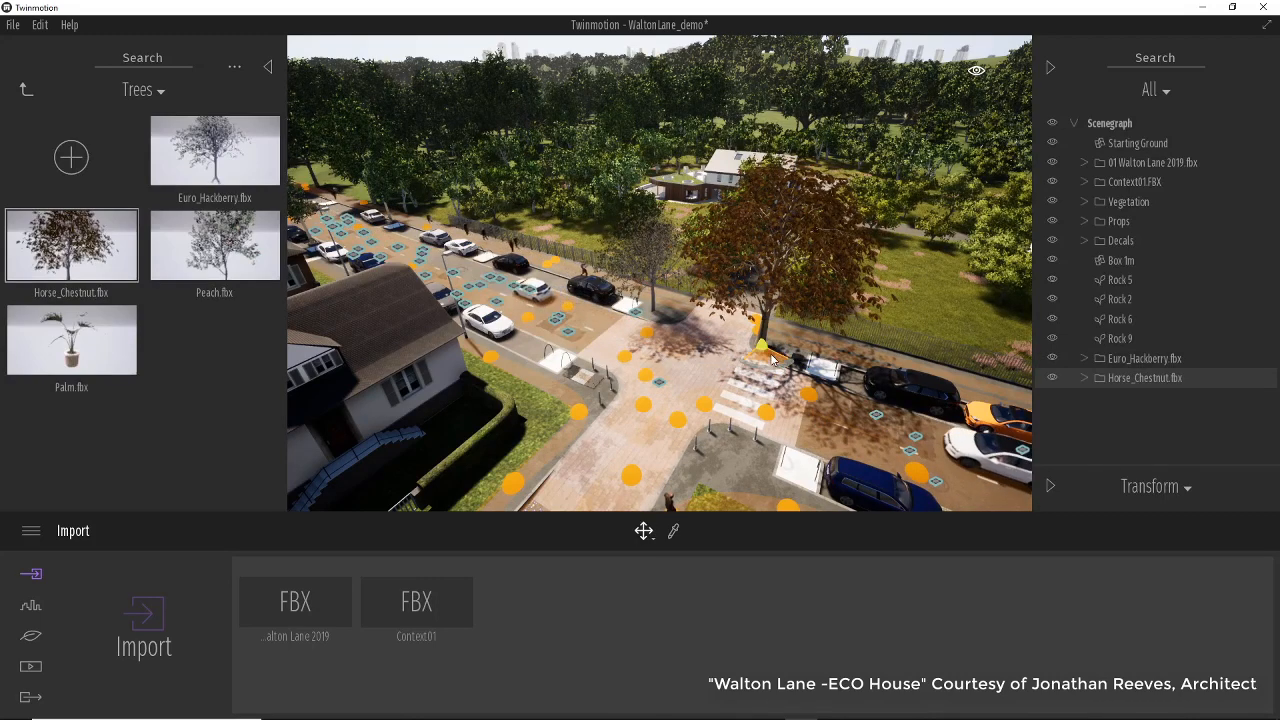
scroll(765, 401, up, 2)
scroll(765, 401, up, 4)
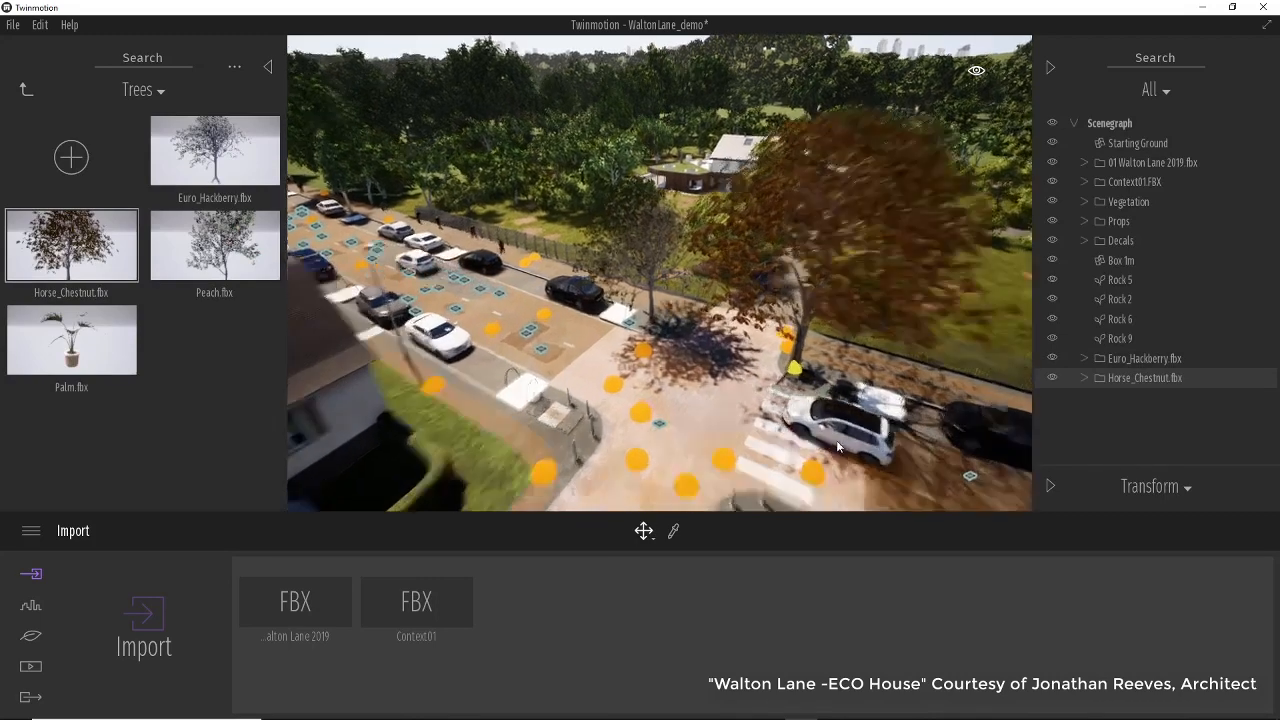
key(Tab)
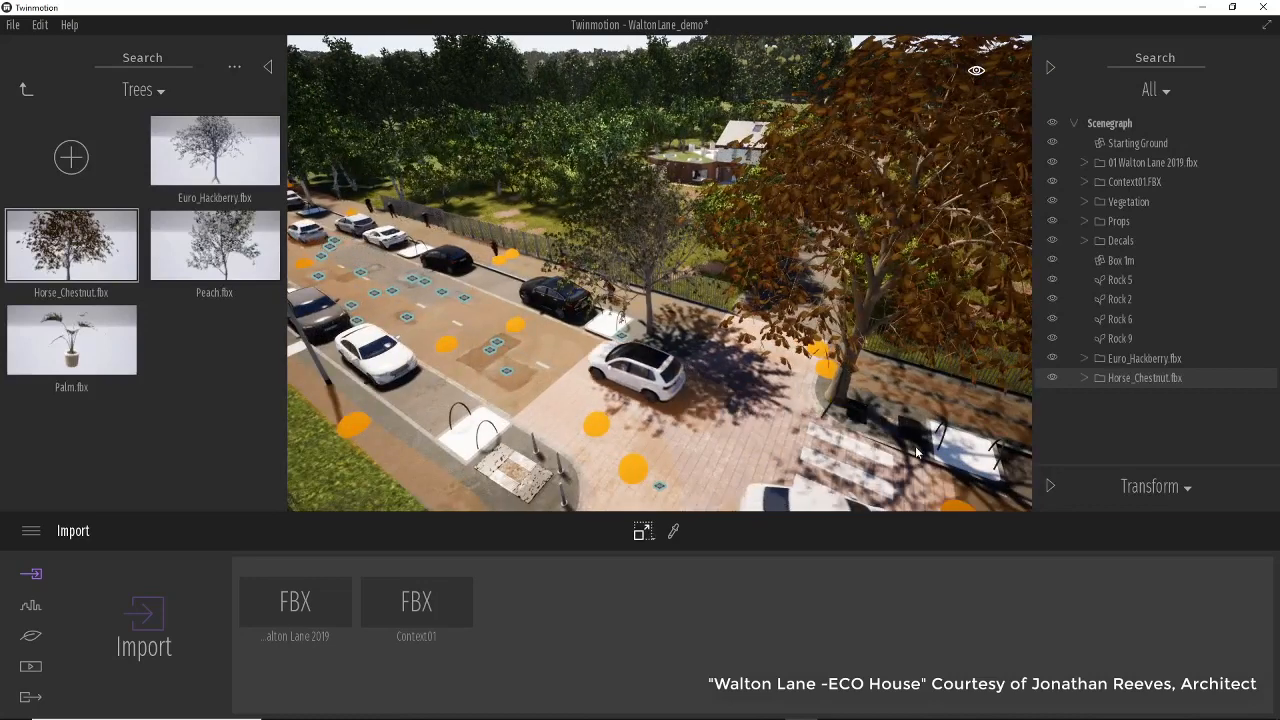
key(Tab)
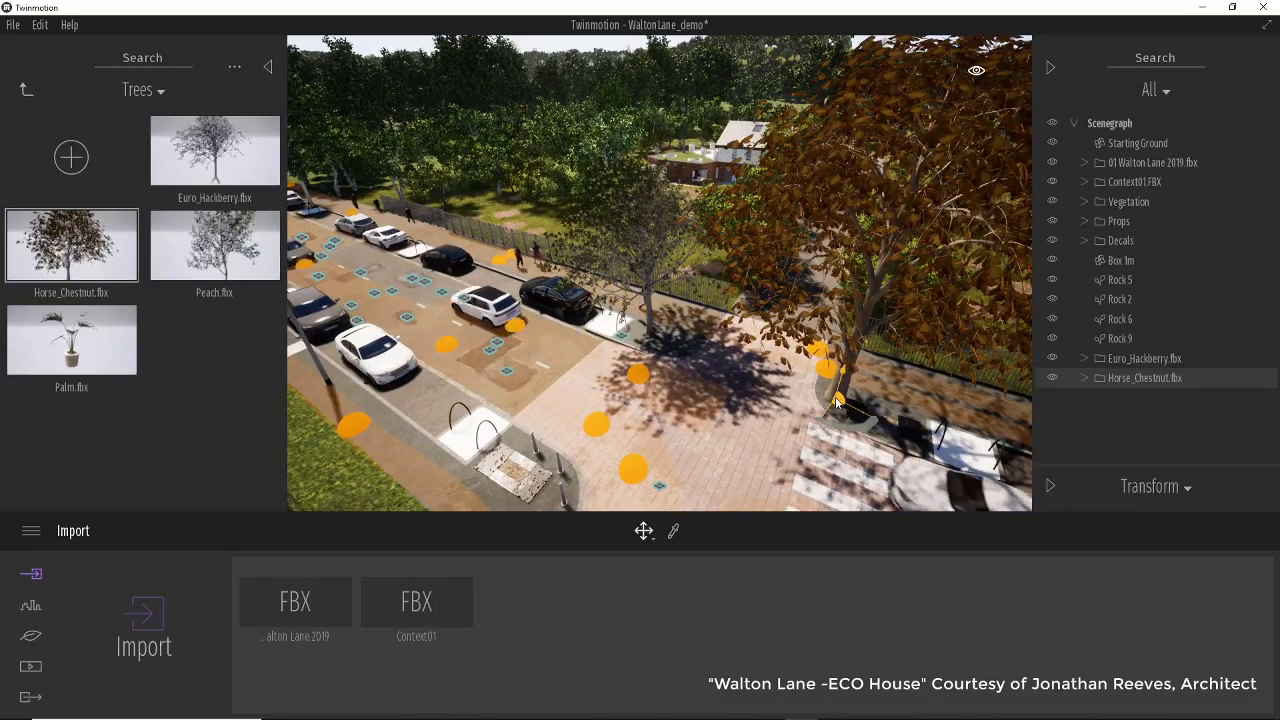
click(1050, 486)
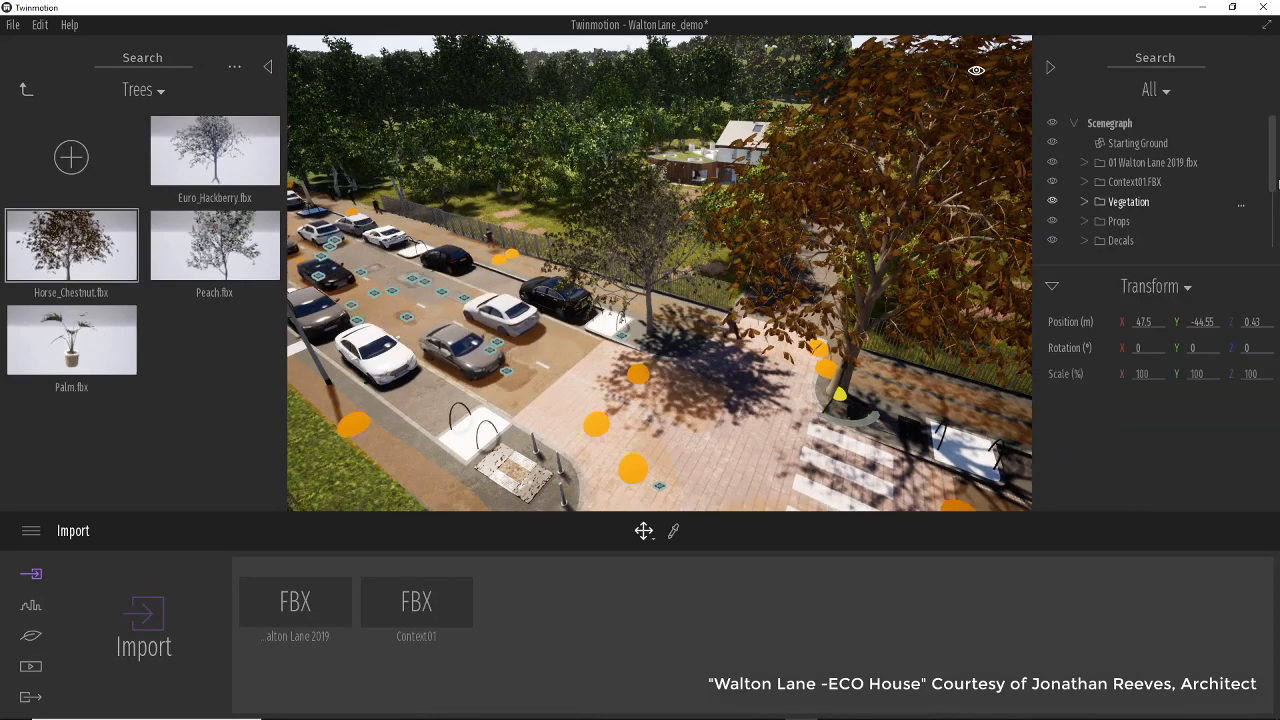
scroll(1155, 235, down, 5)
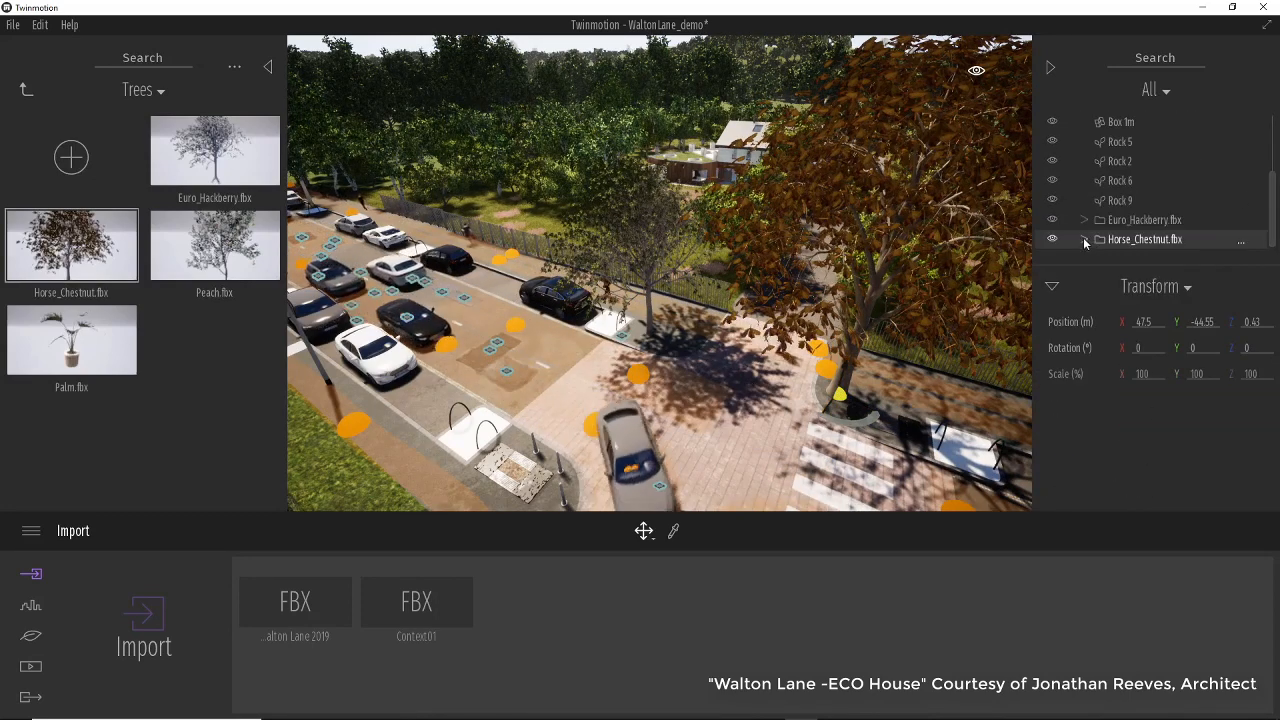
click(1141, 240)
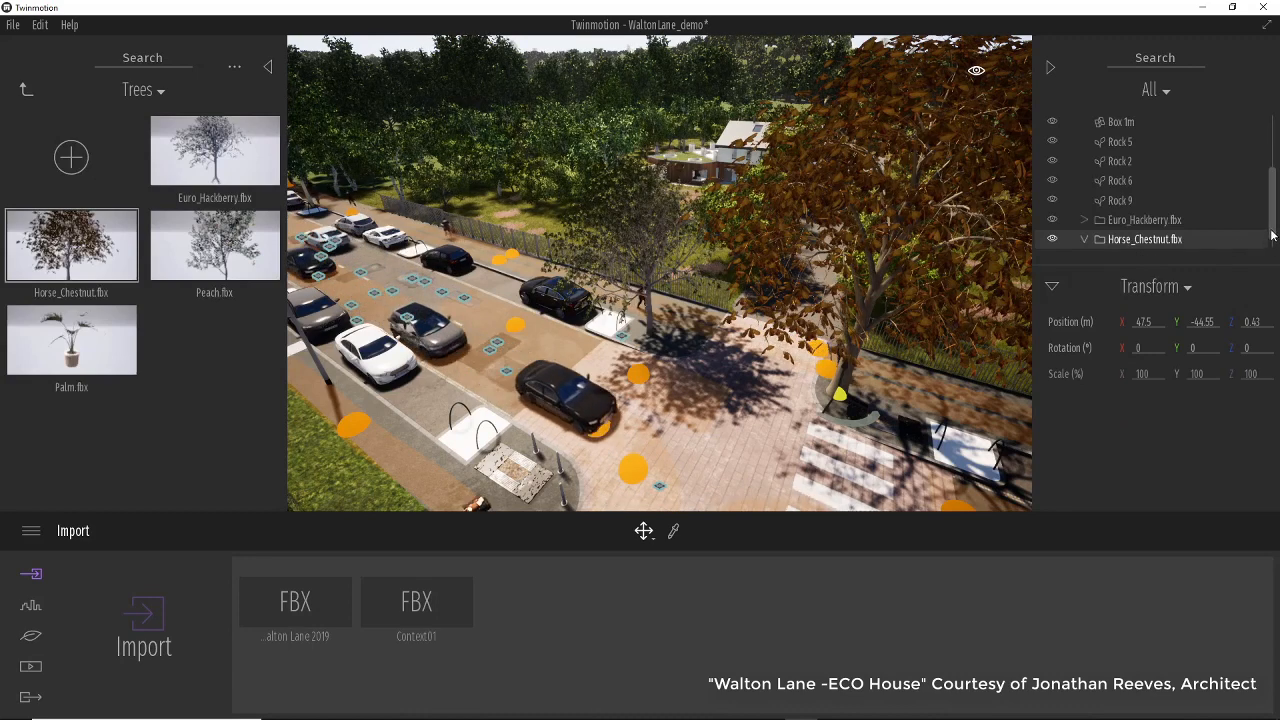
click(1160, 240)
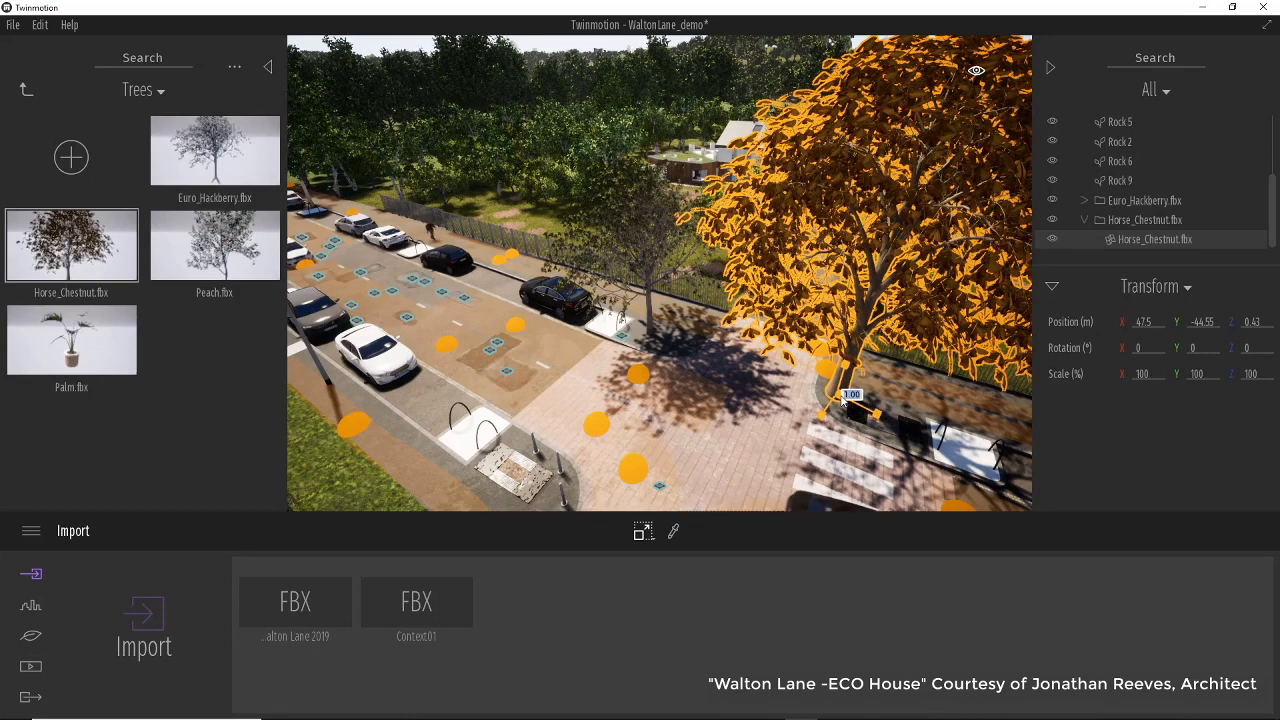
drag(848, 397, 788, 474)
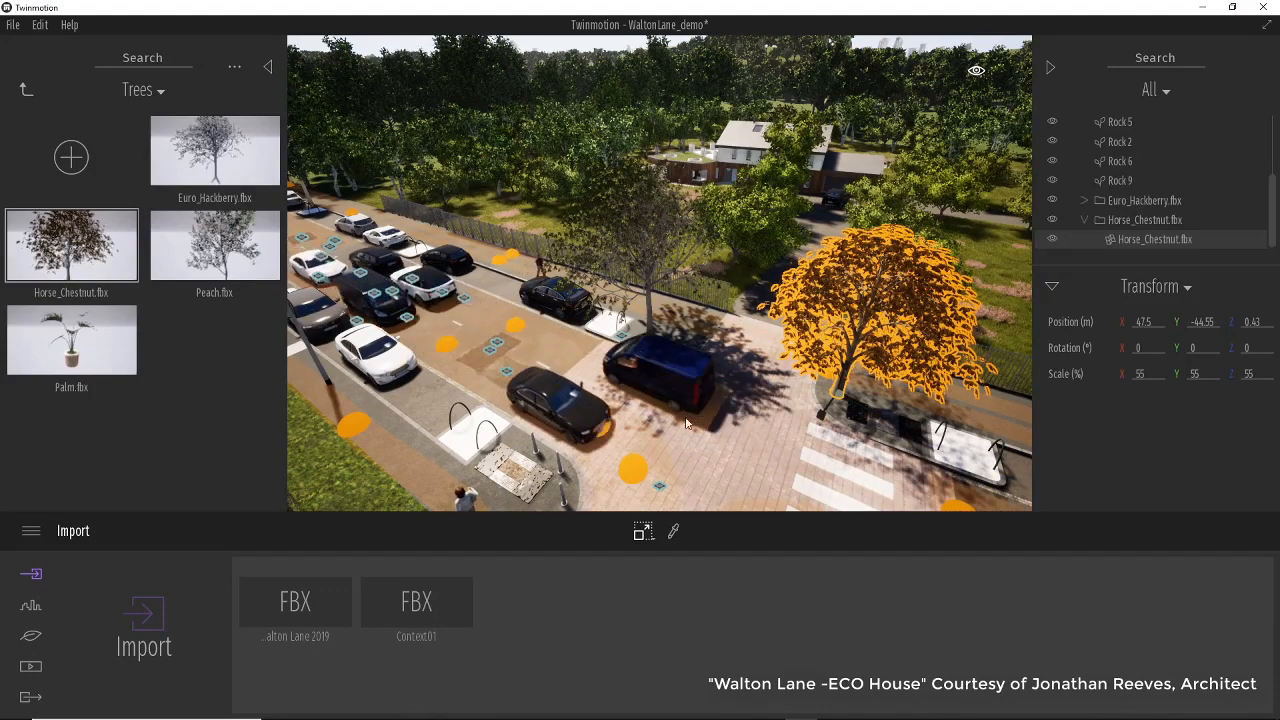
Duplicate the Horse_Chestnut tree as one instance onto the pavement corner across the crossing.
scroll(708, 428, down, 4)
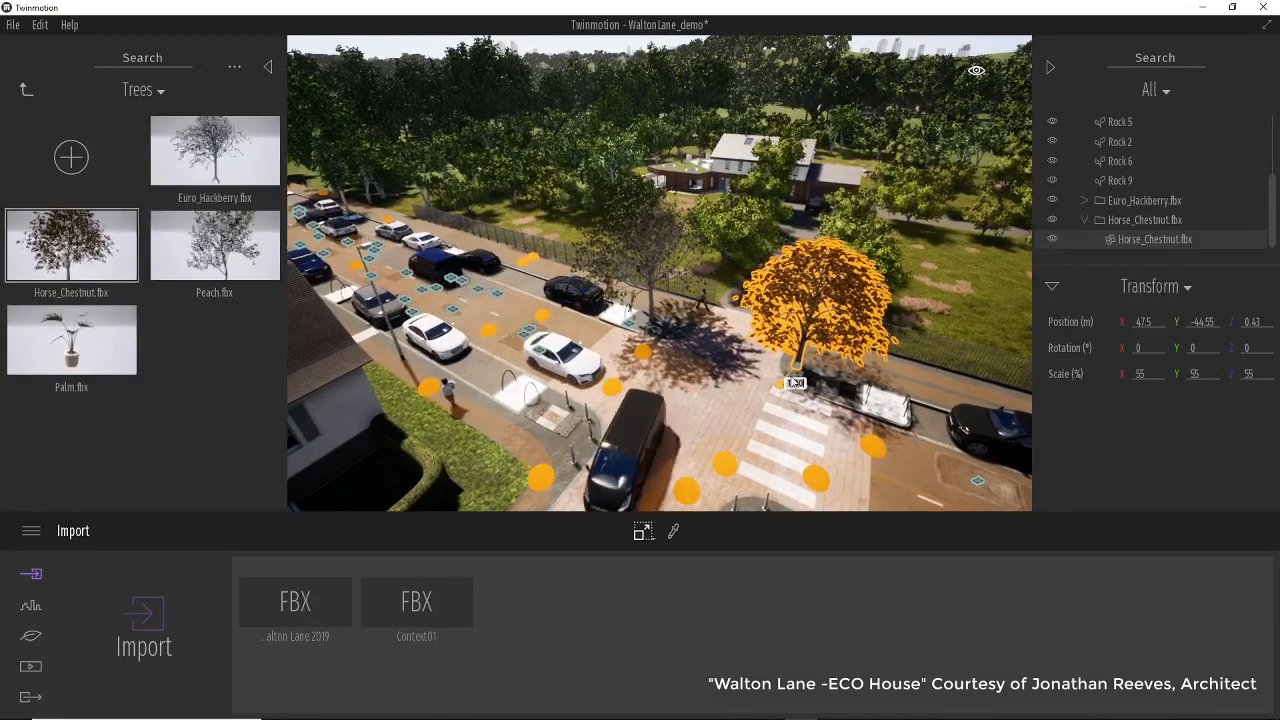
mouse_move(712, 412)
shift+middle_down()
mouse_move(805, 420)
mouse_move(712, 412)
shift+middle_up()
scroll(713, 412, down, 2)
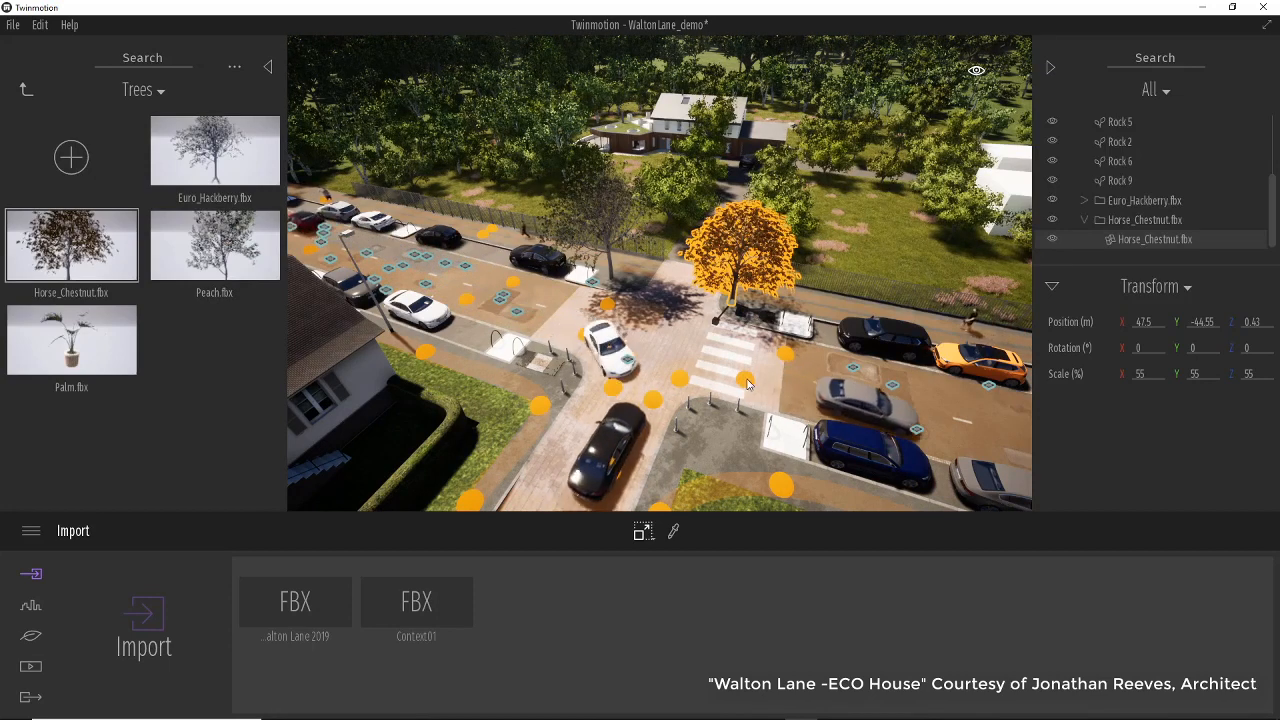
key(Tab)
drag(734, 304, 870, 382)
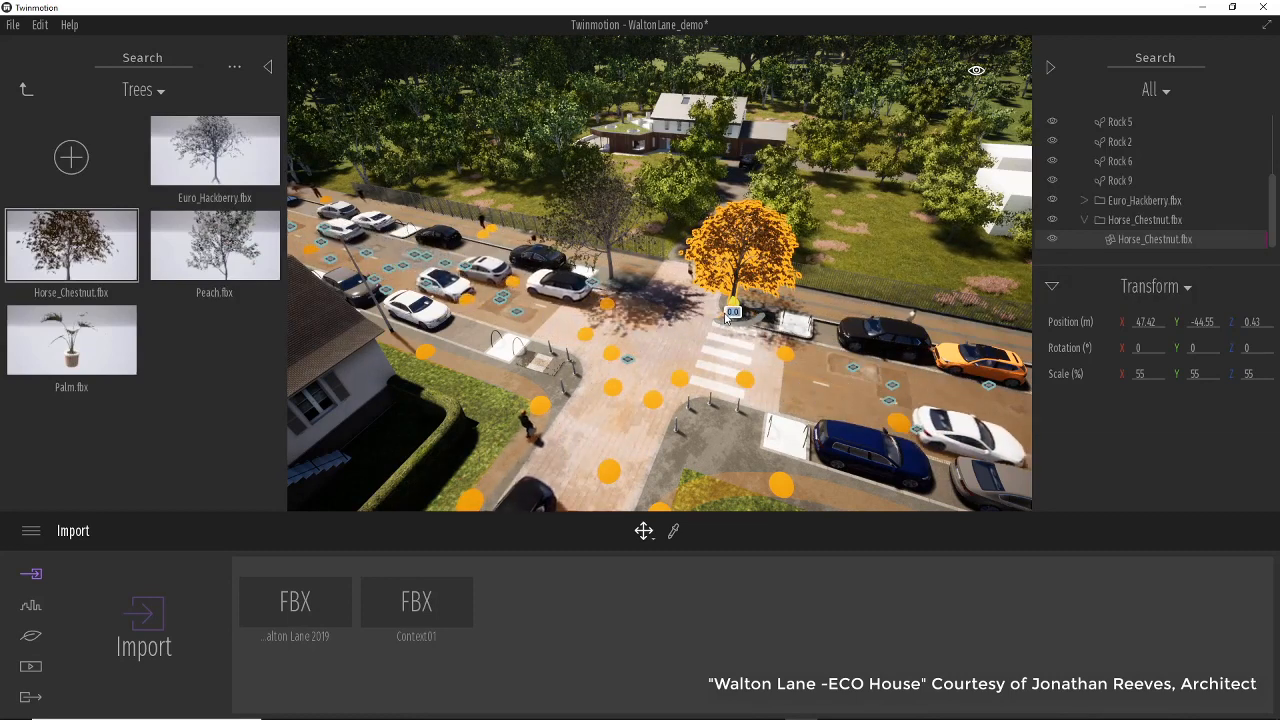
drag(725, 318, 634, 427)
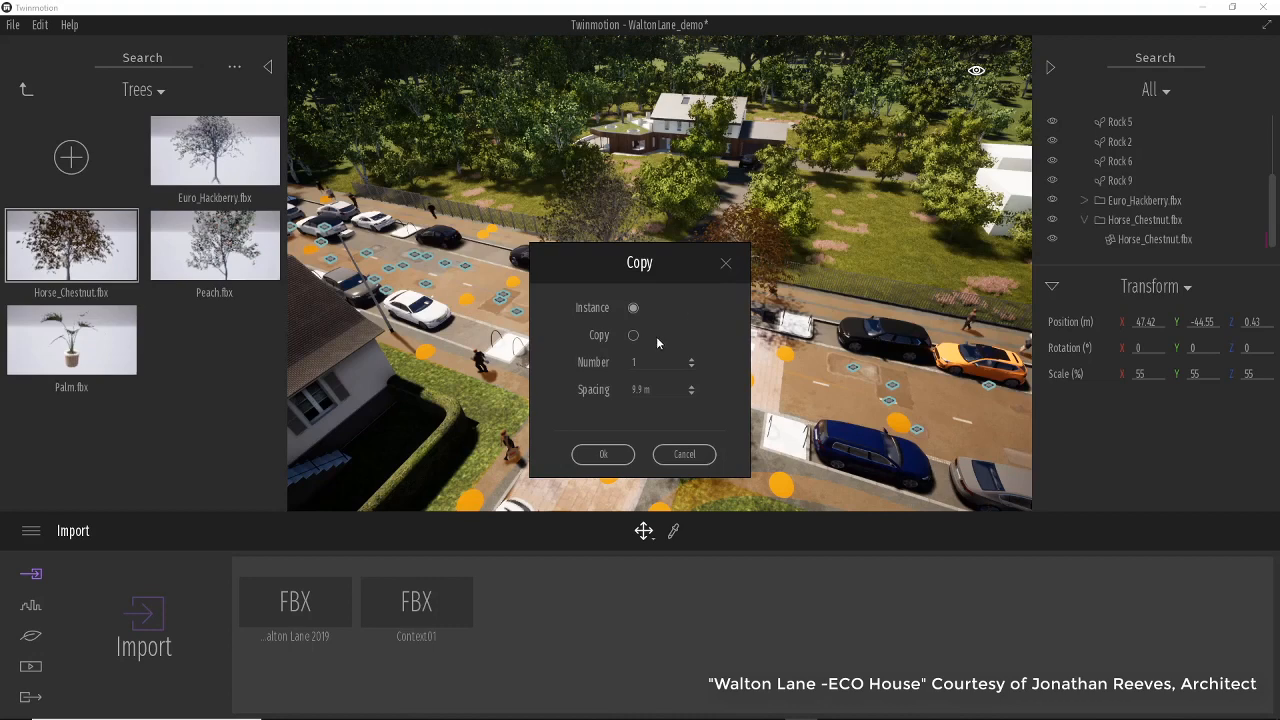
click(603, 454)
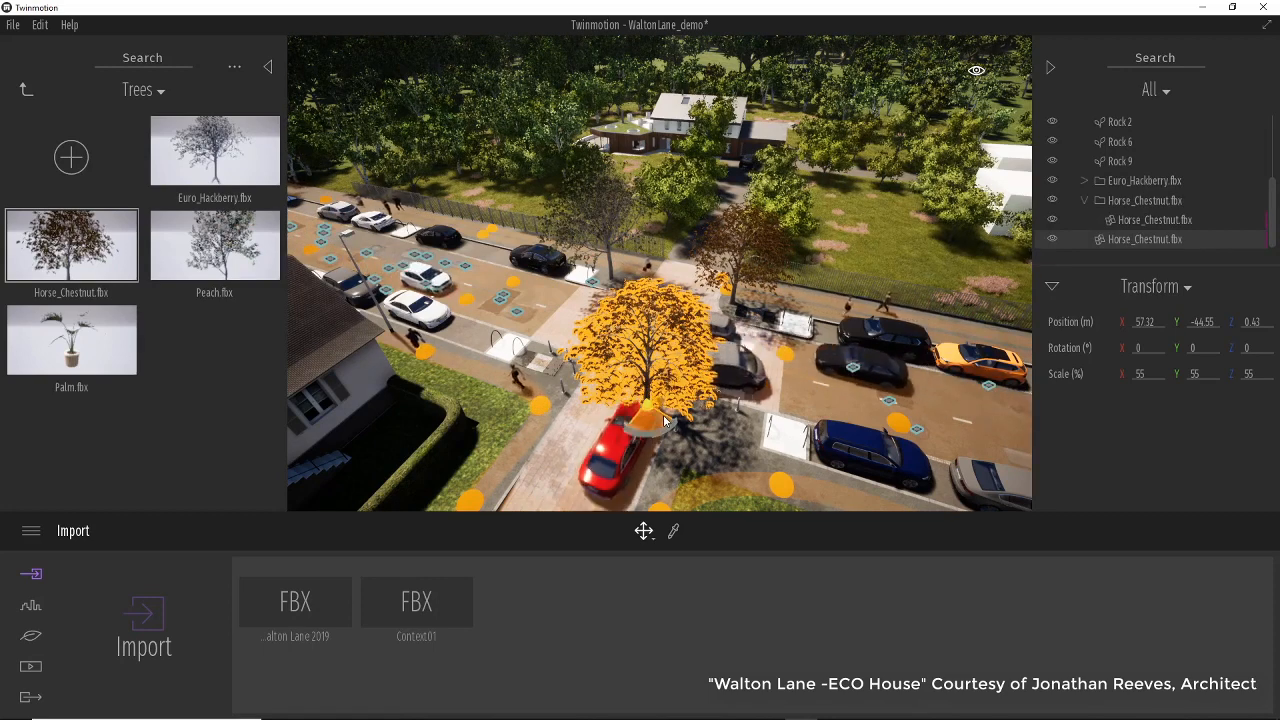
Rotate the copied Horse_Chestnut tree about 80° and nudge it into place on the pavement corner.
drag(666, 420, 742, 470)
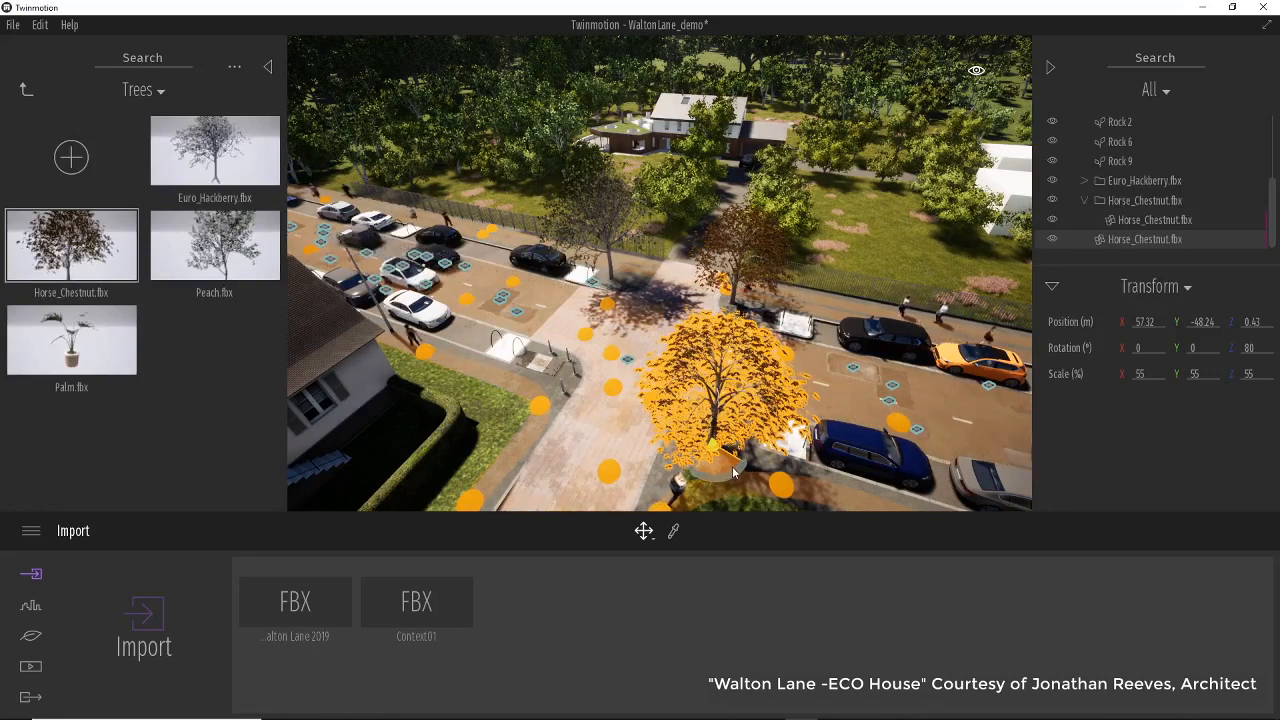
drag(735, 464, 711, 449)
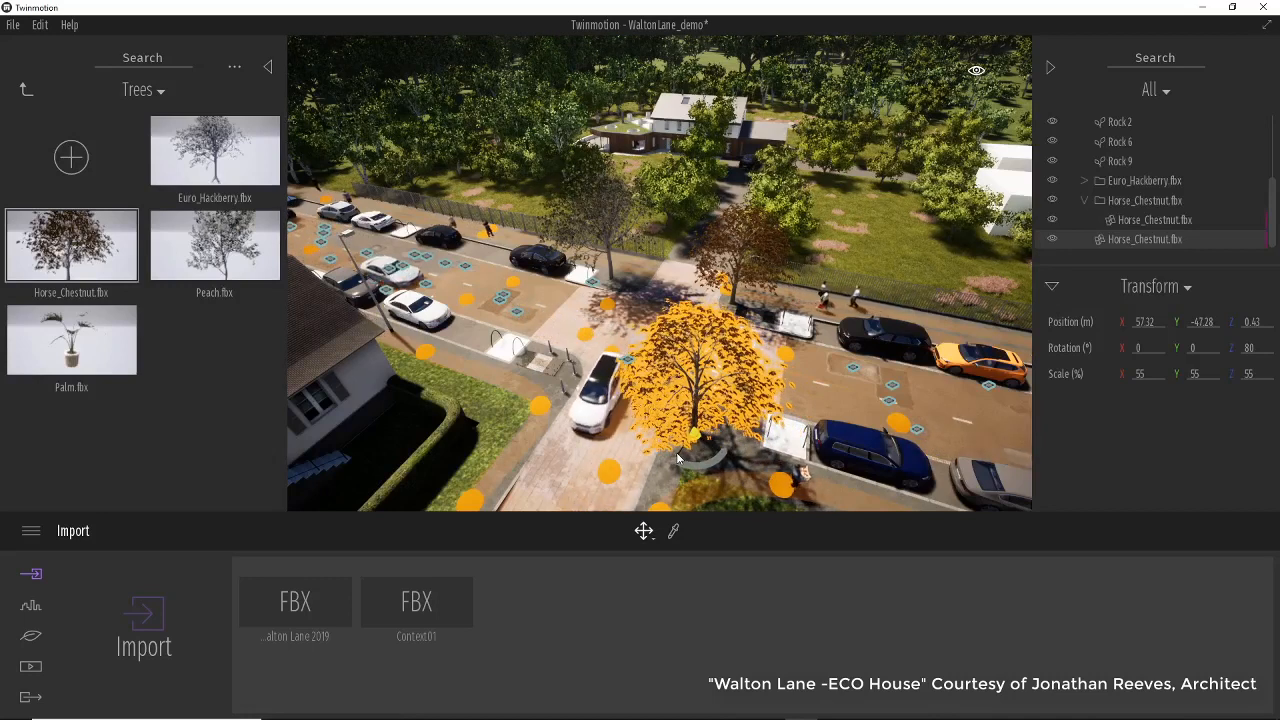
drag(687, 450, 703, 440)
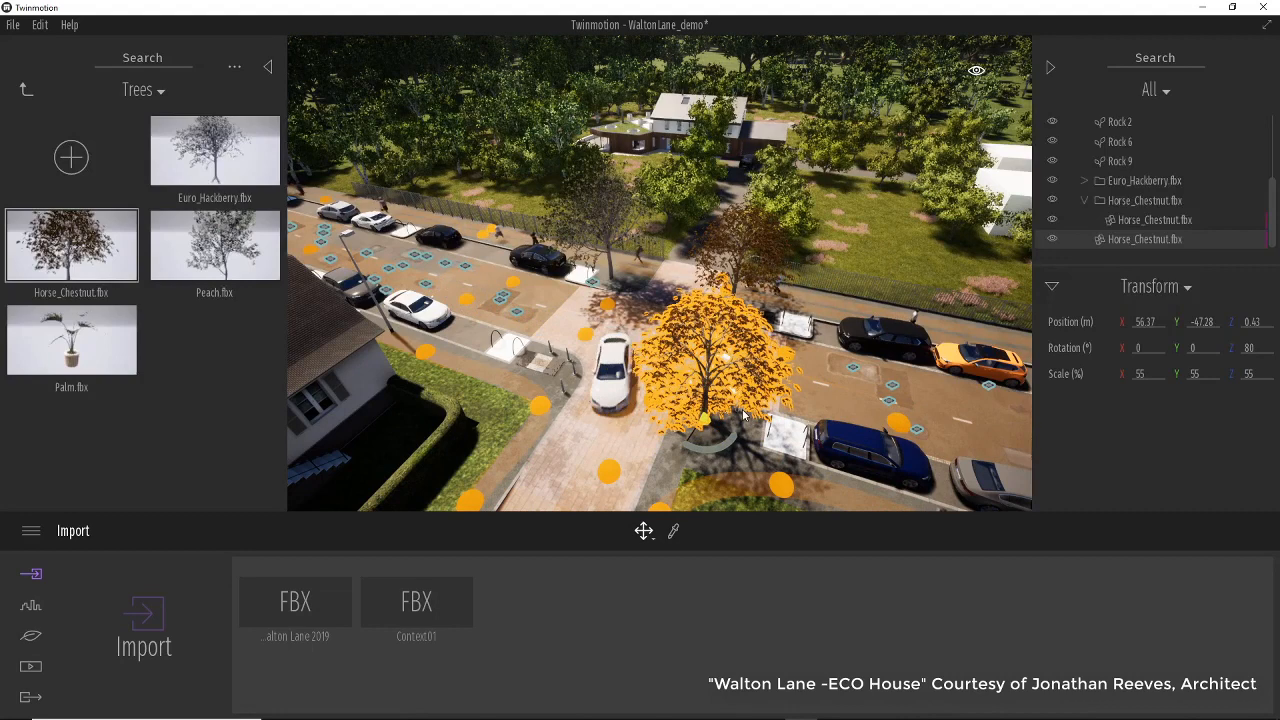
Copy the Euro_Hackberry tree as an instance onto the opposite pavement corner and scale it to 69%.
click(618, 286)
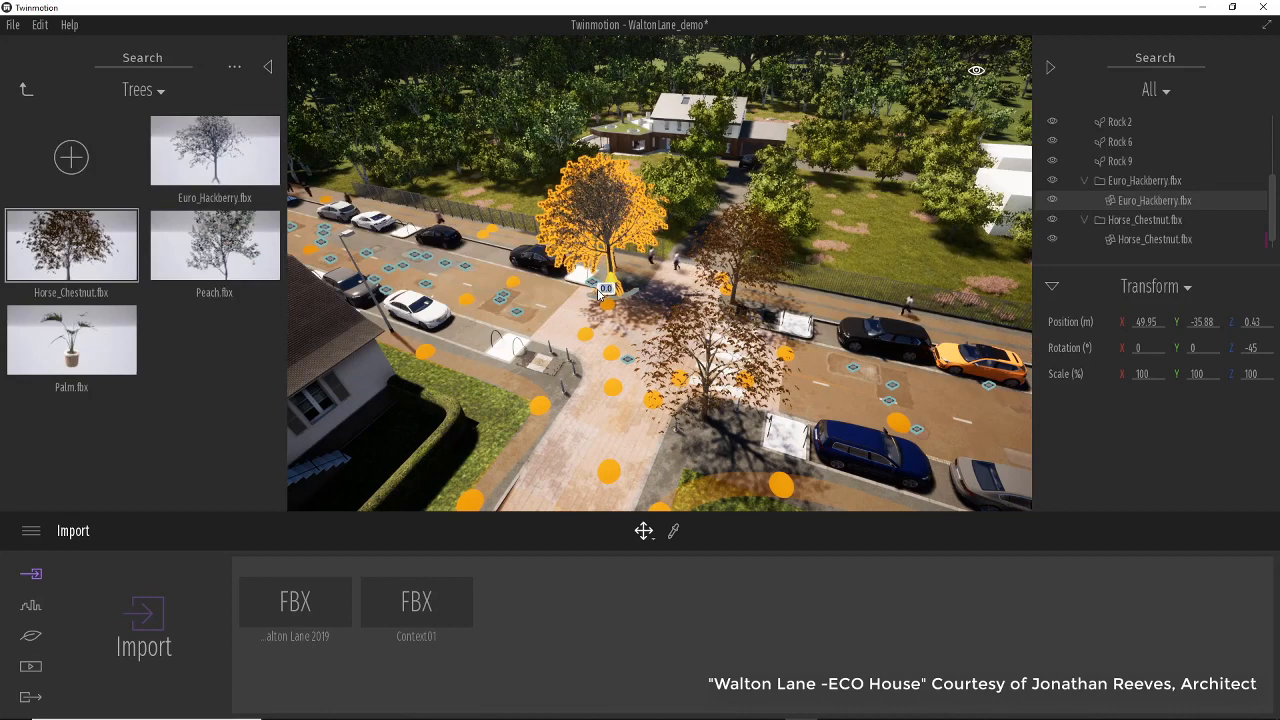
drag(600, 292, 524, 386)
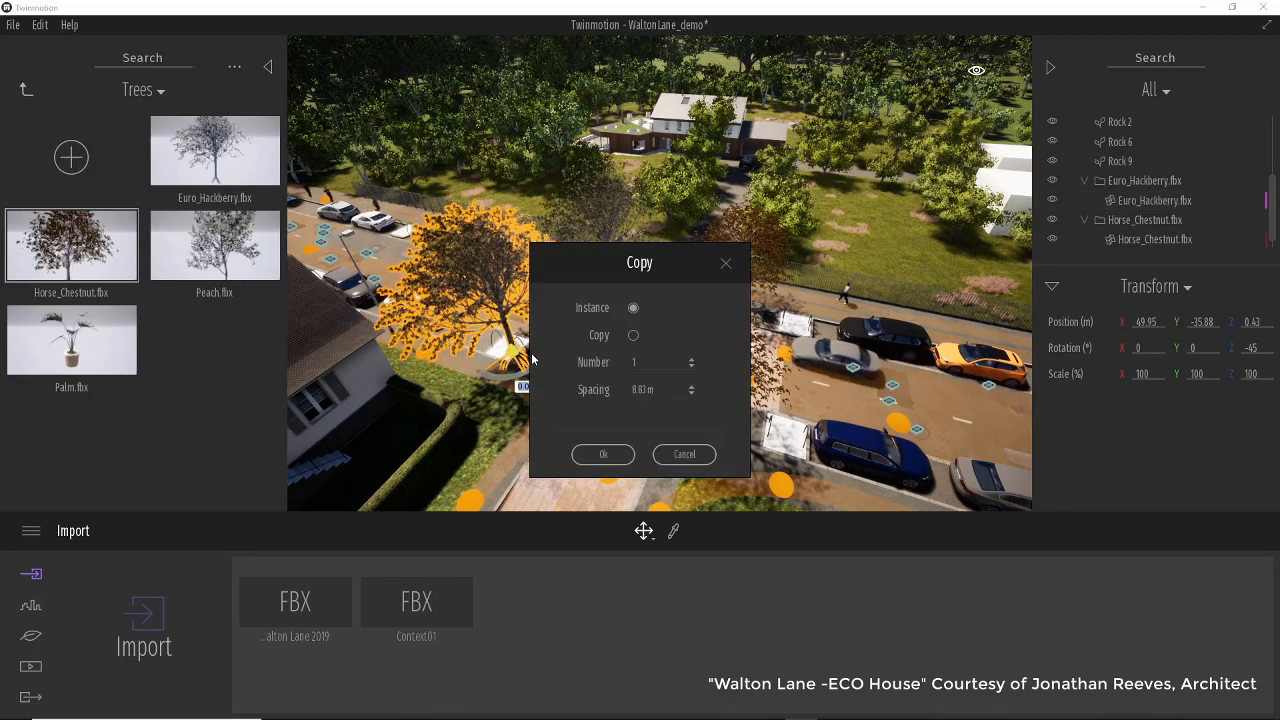
click(603, 456)
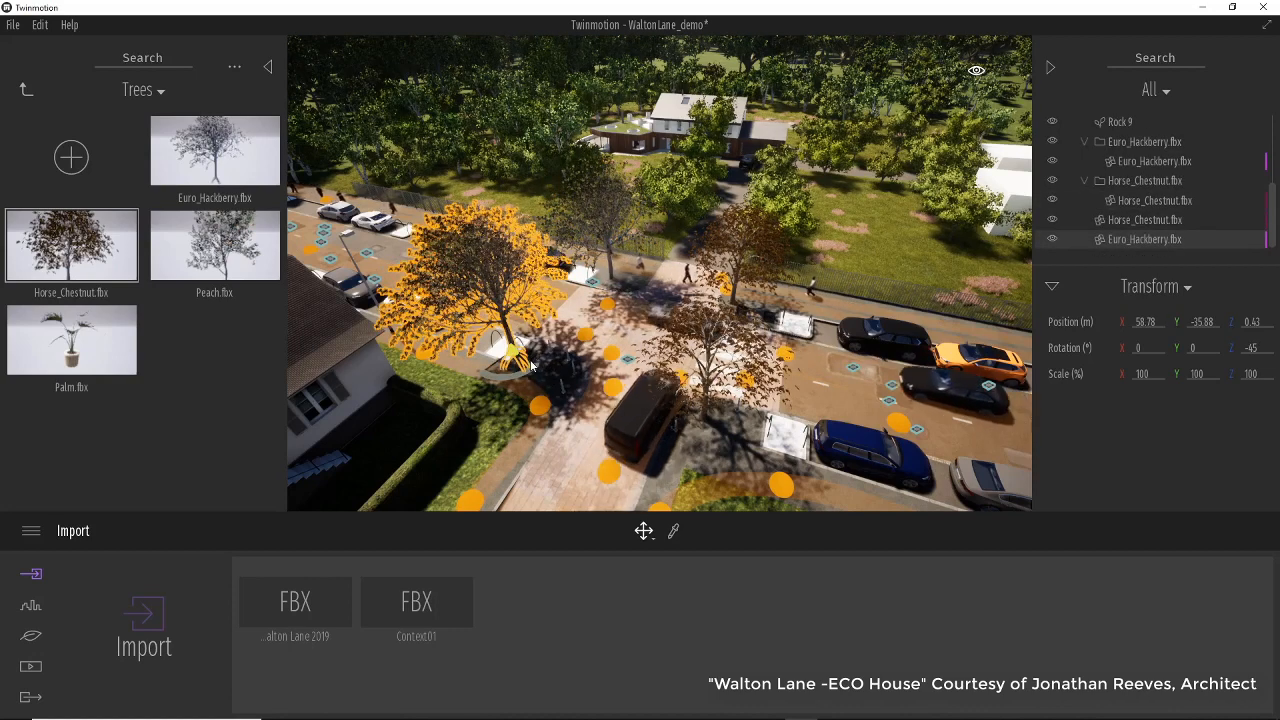
drag(531, 365, 547, 386)
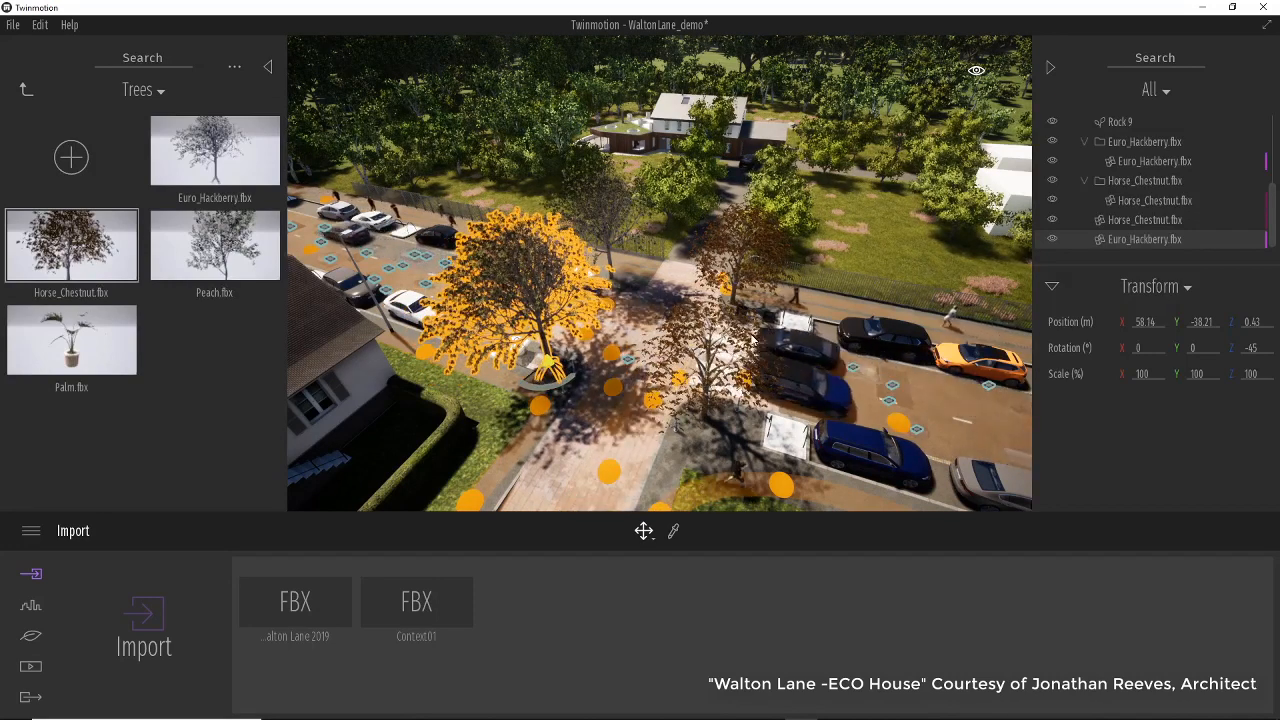
click(643, 531)
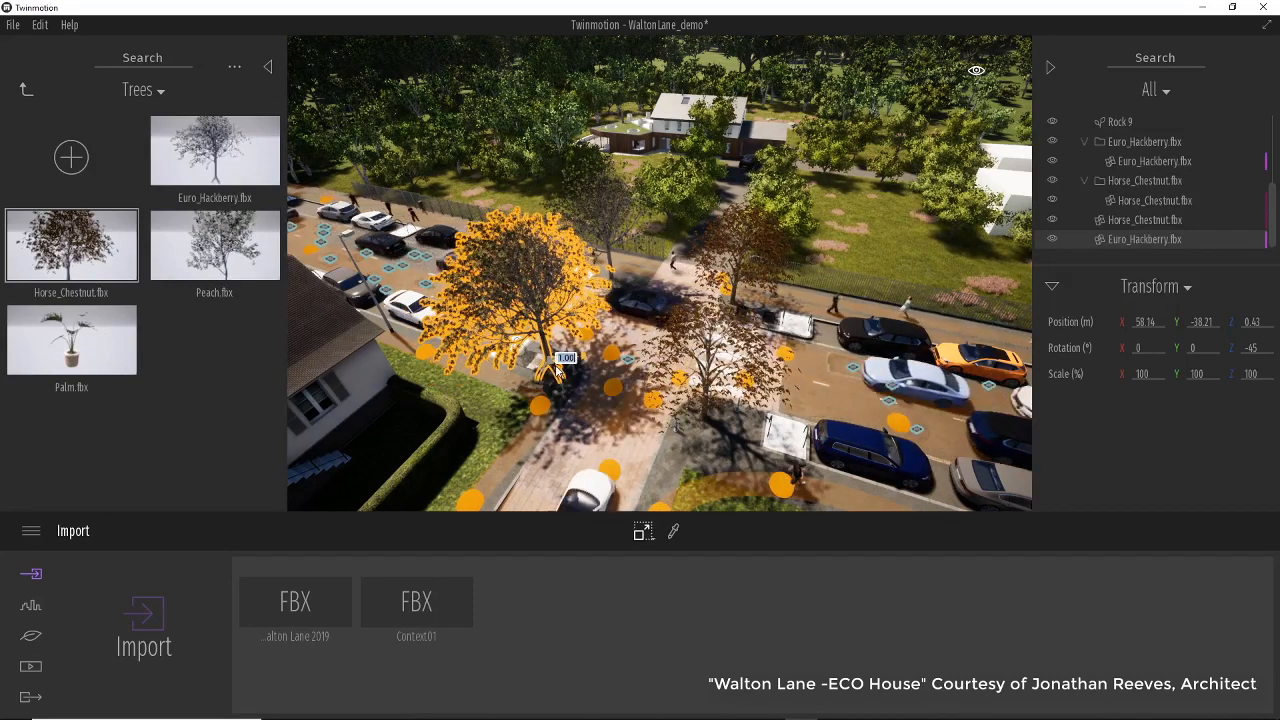
drag(557, 370, 488, 410)
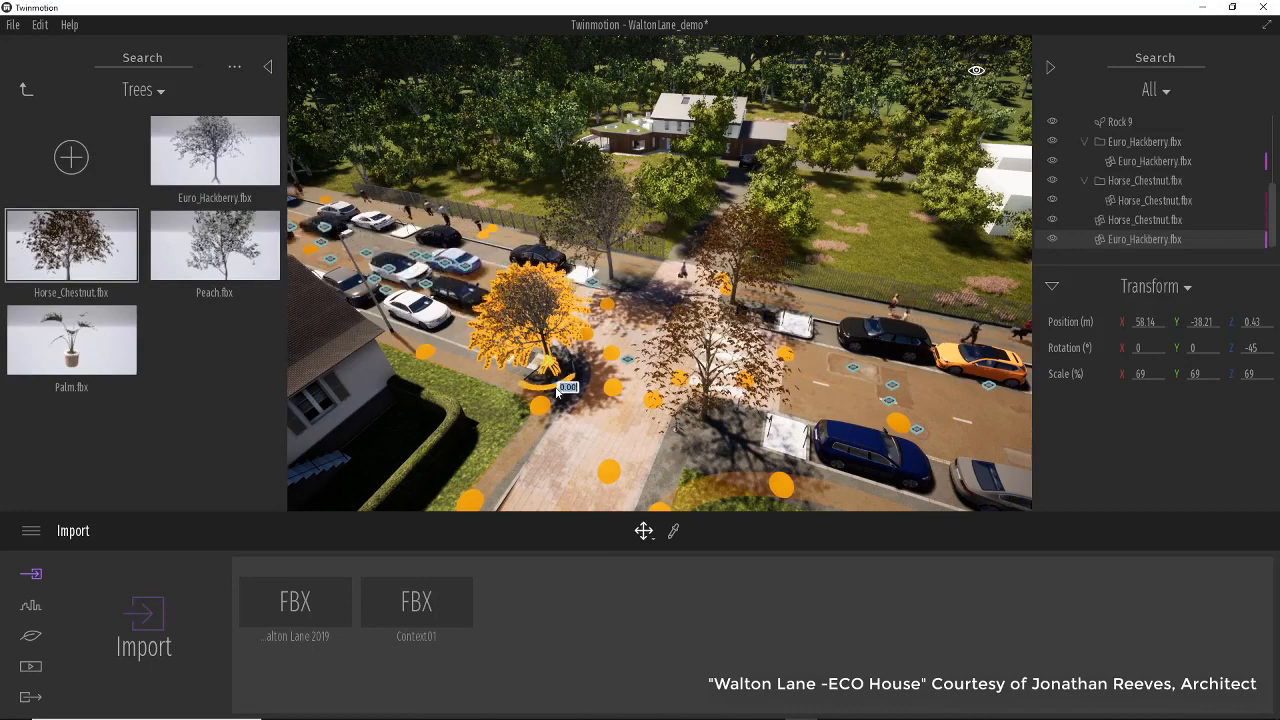
Rotate the copied Euro_Hackberry tree on the pavement corner to 15°.
drag(557, 388, 498, 393)
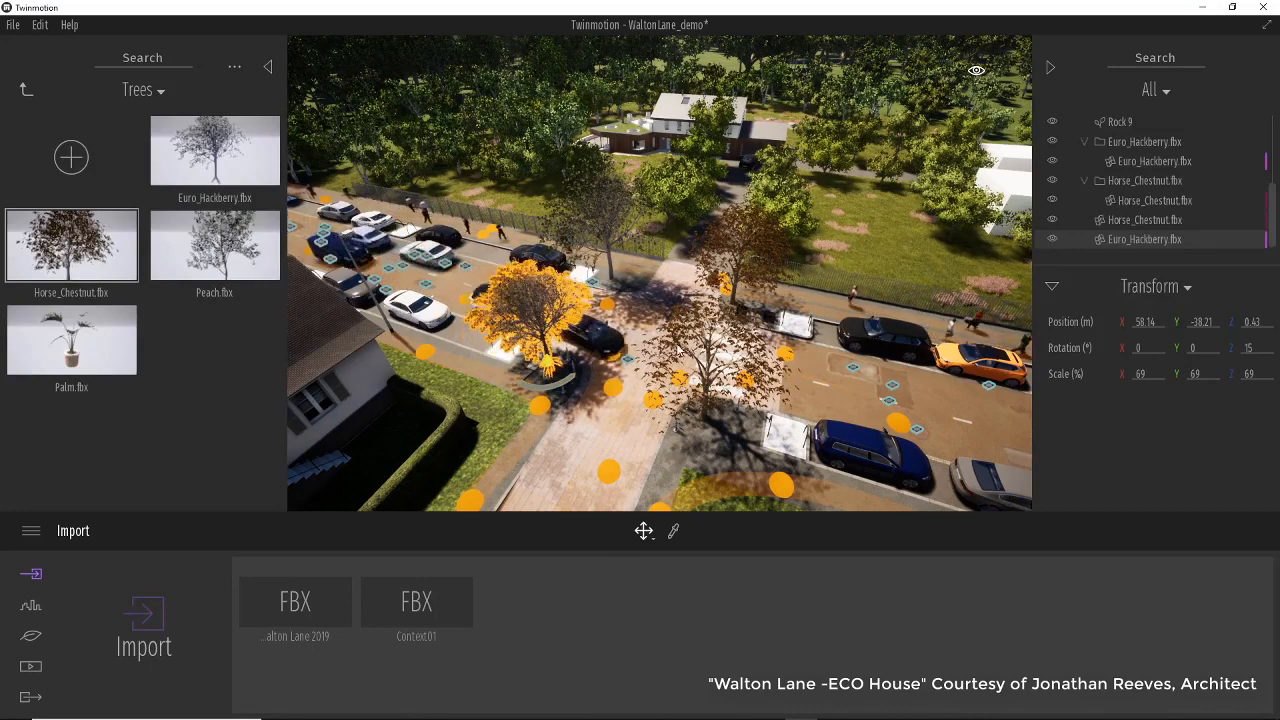
Place the IronGate model from the Street library category at the driveway entrance and rotate it to -15°.
right_drag(852, 368, 925, 297)
key(w)
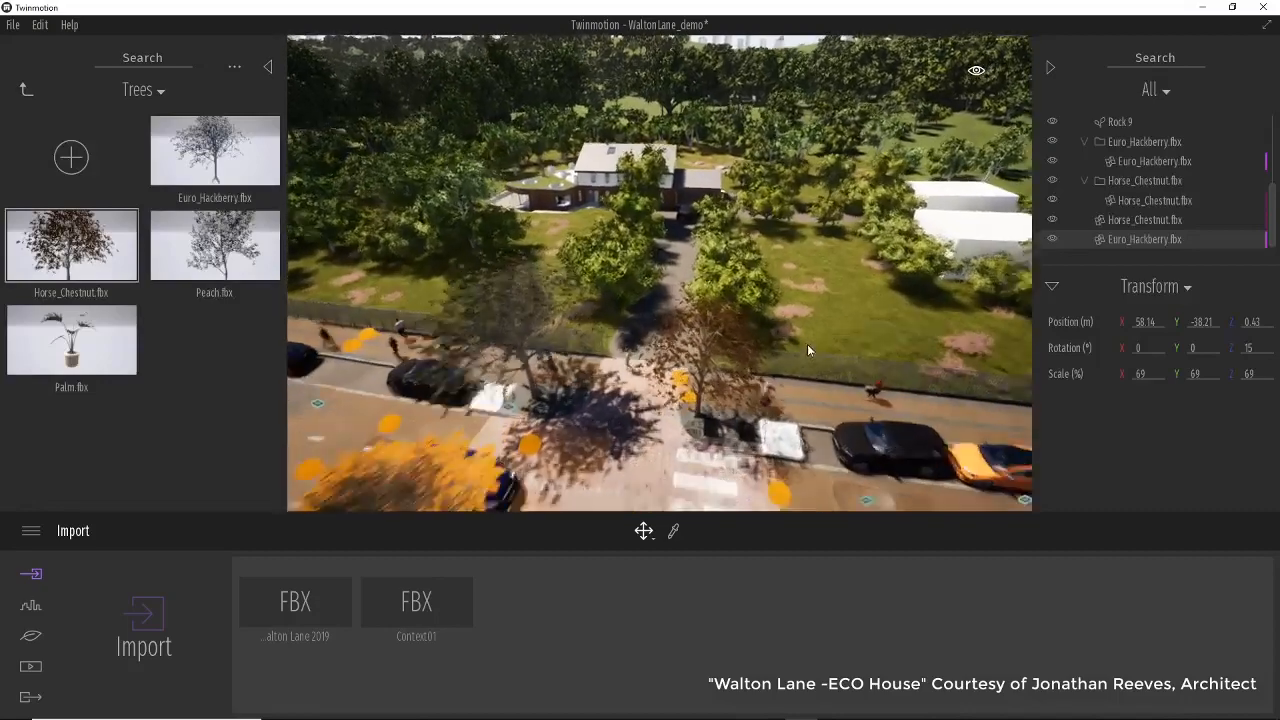
right_drag(840, 366, 874, 414)
key(w)
key(q)
key(e)
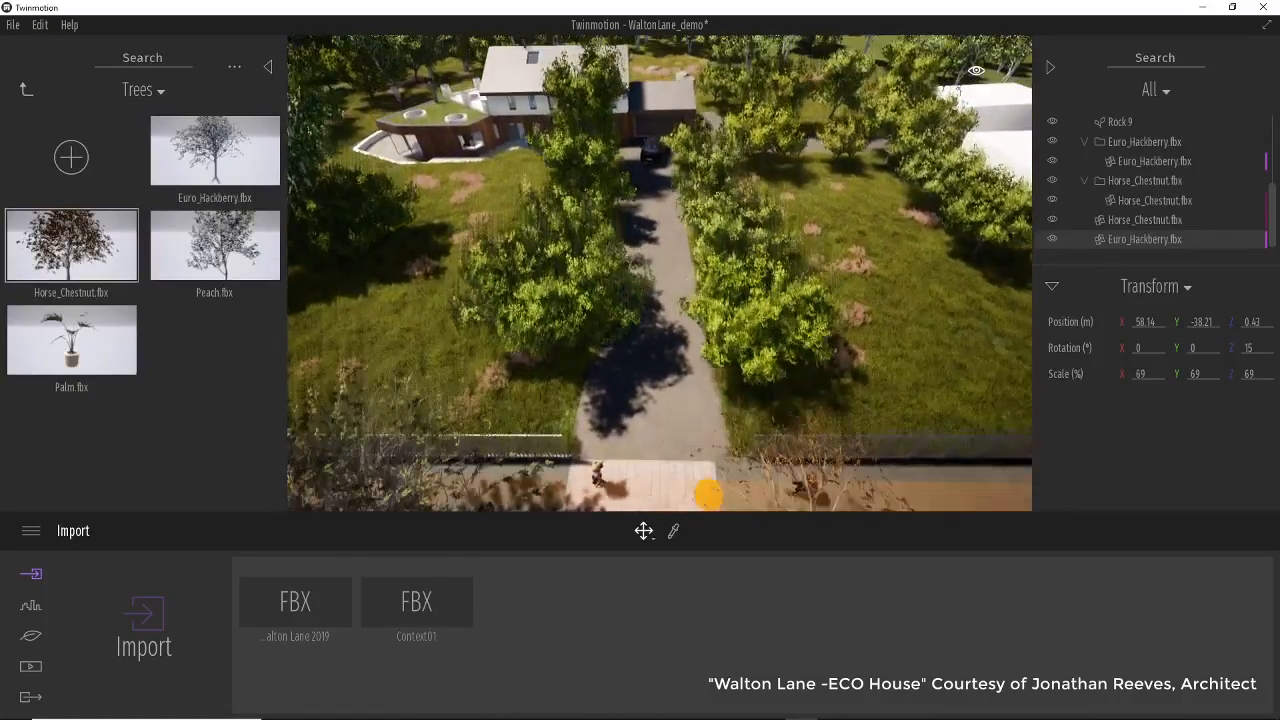
key(q)
right_drag(607, 240, 607, 277)
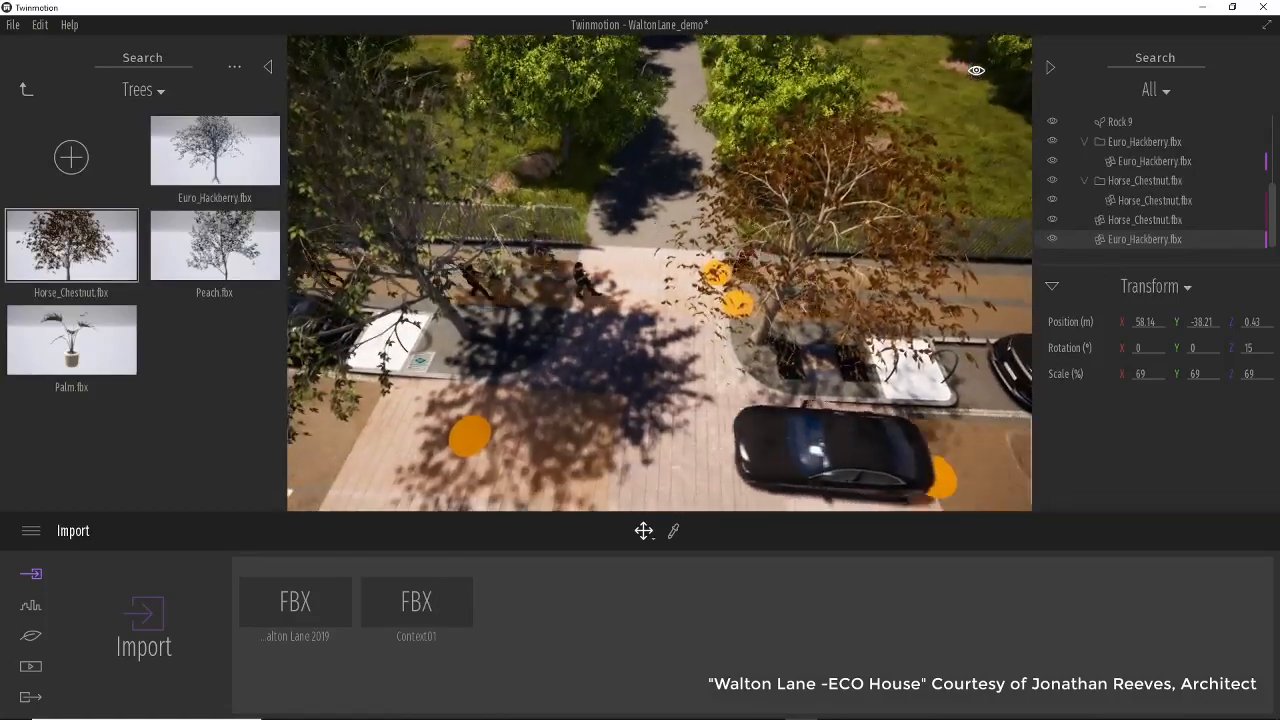
key(e)
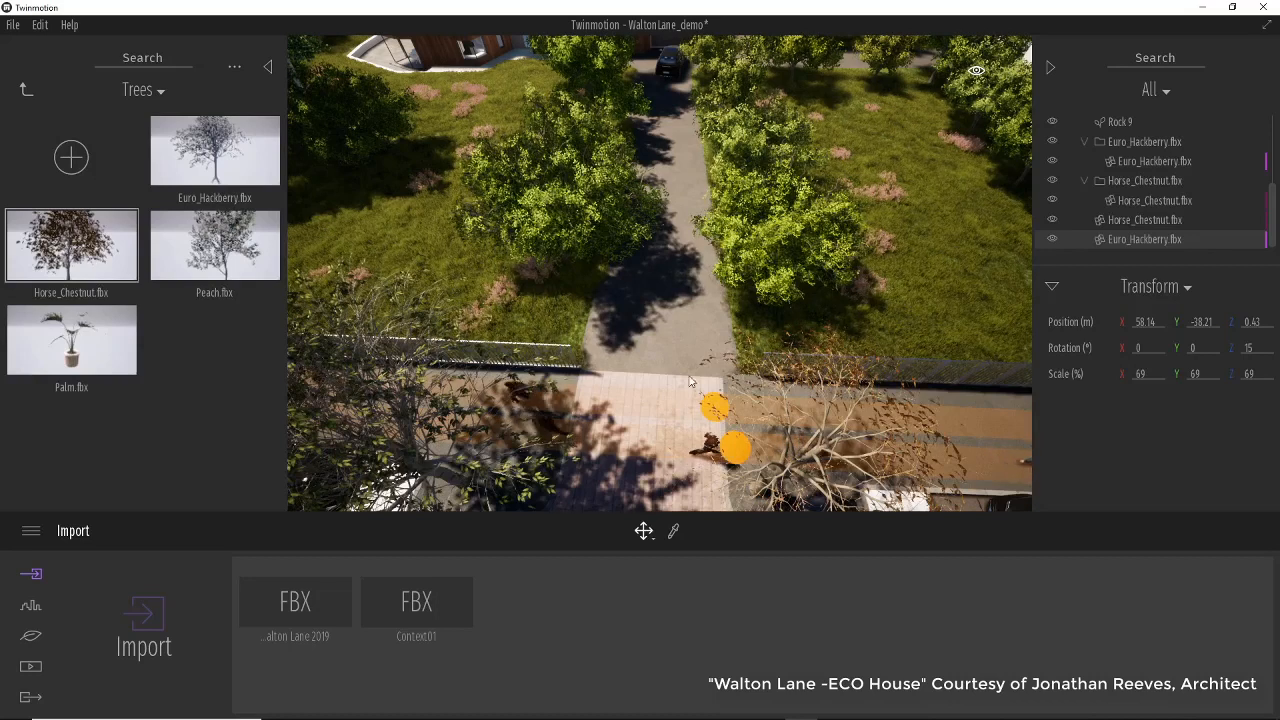
click(27, 89)
click(76, 258)
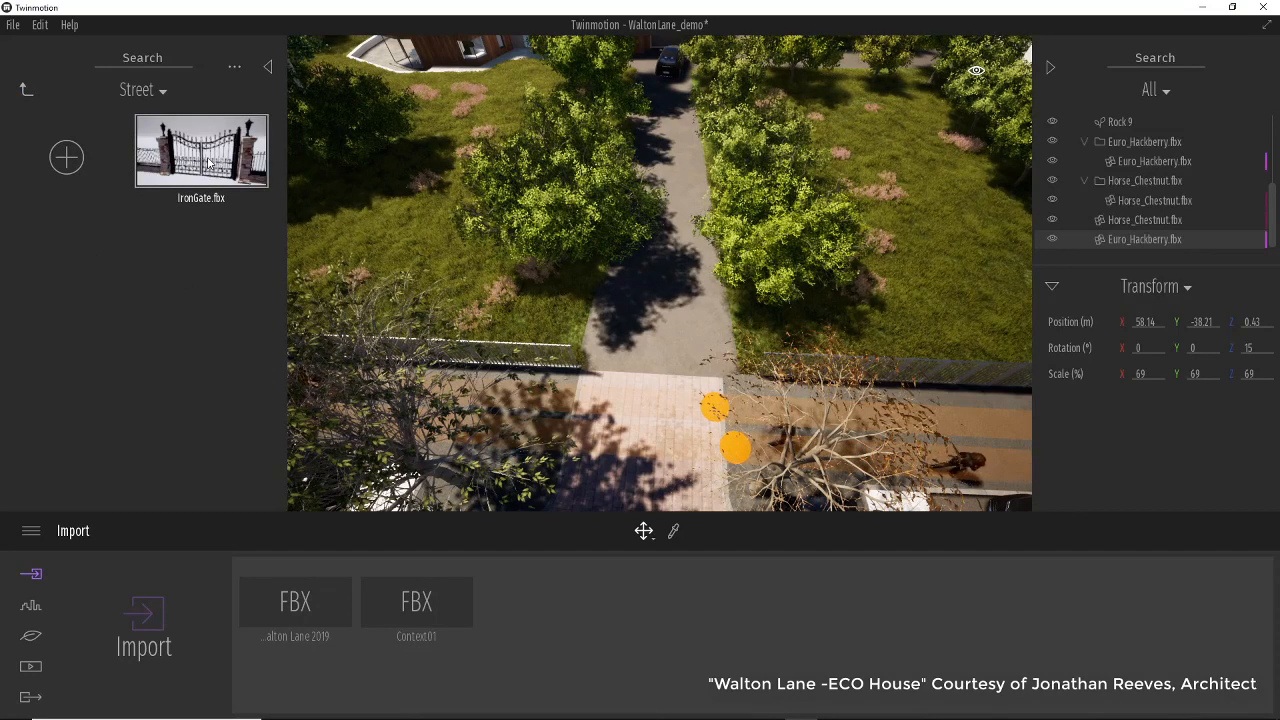
drag(520, 273, 648, 348)
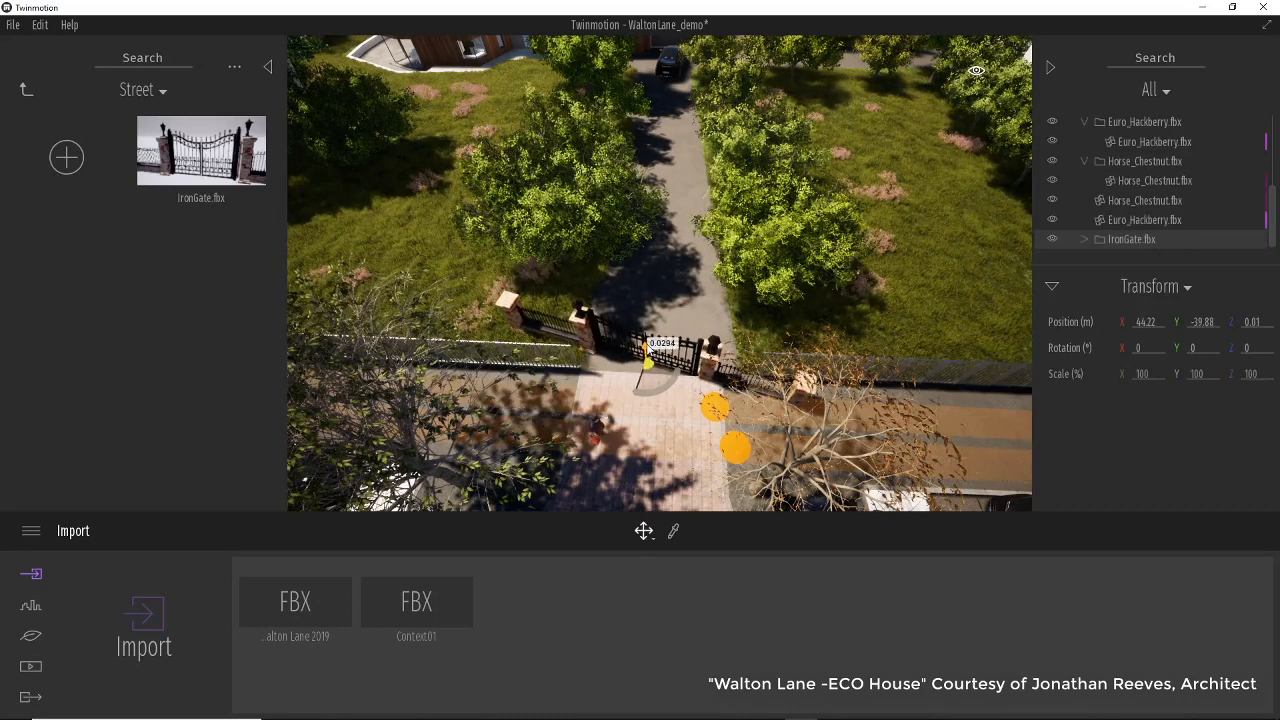
drag(656, 399, 666, 393)
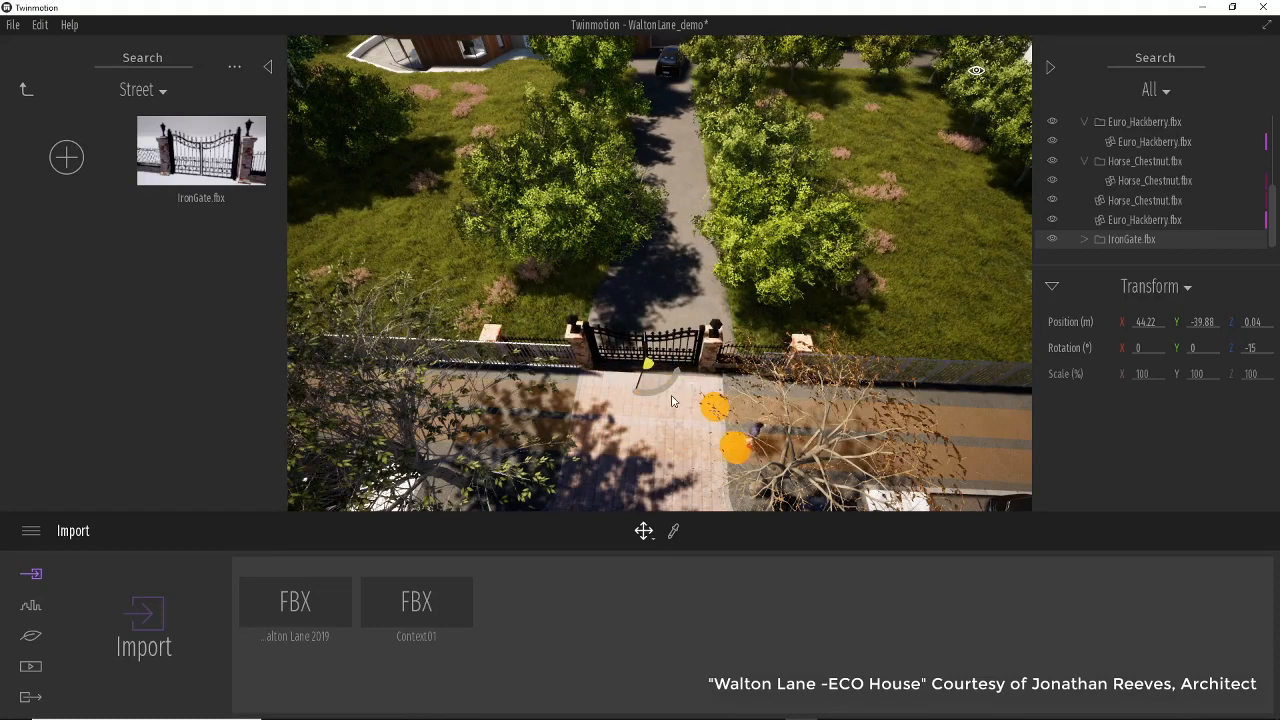
Open the preferences and expand the Angle snap settings.
click(40, 25)
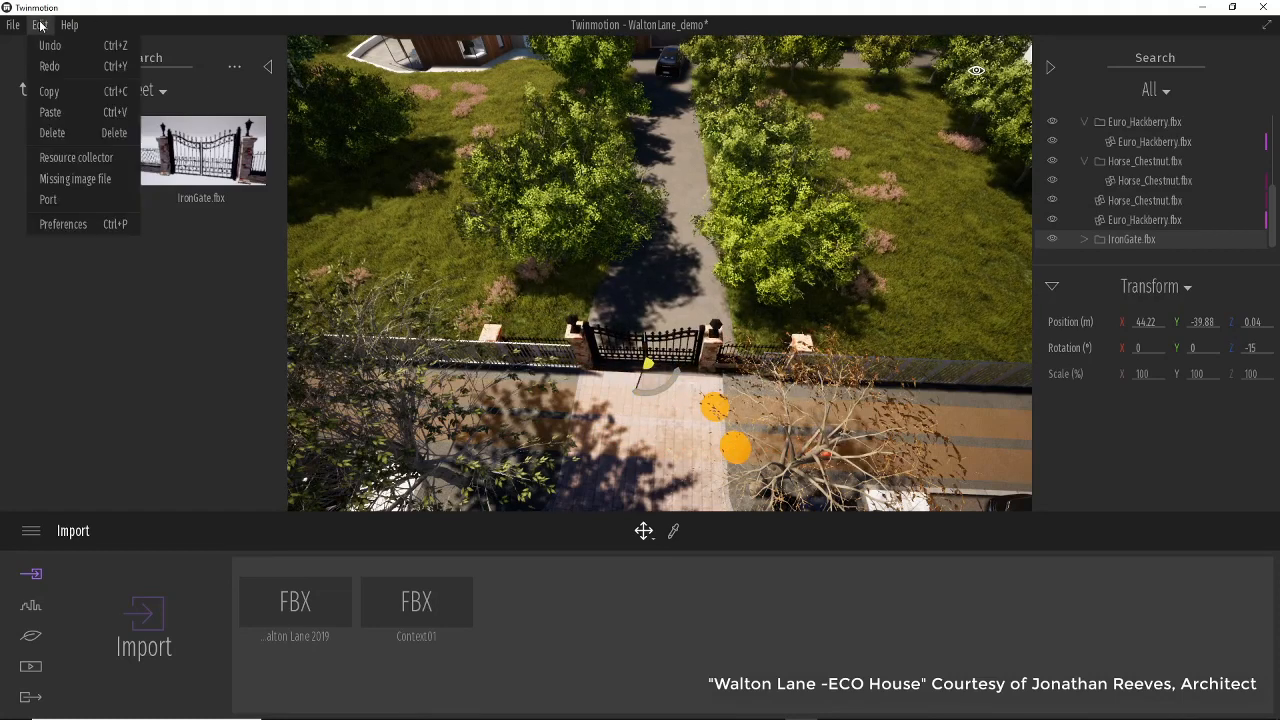
click(87, 225)
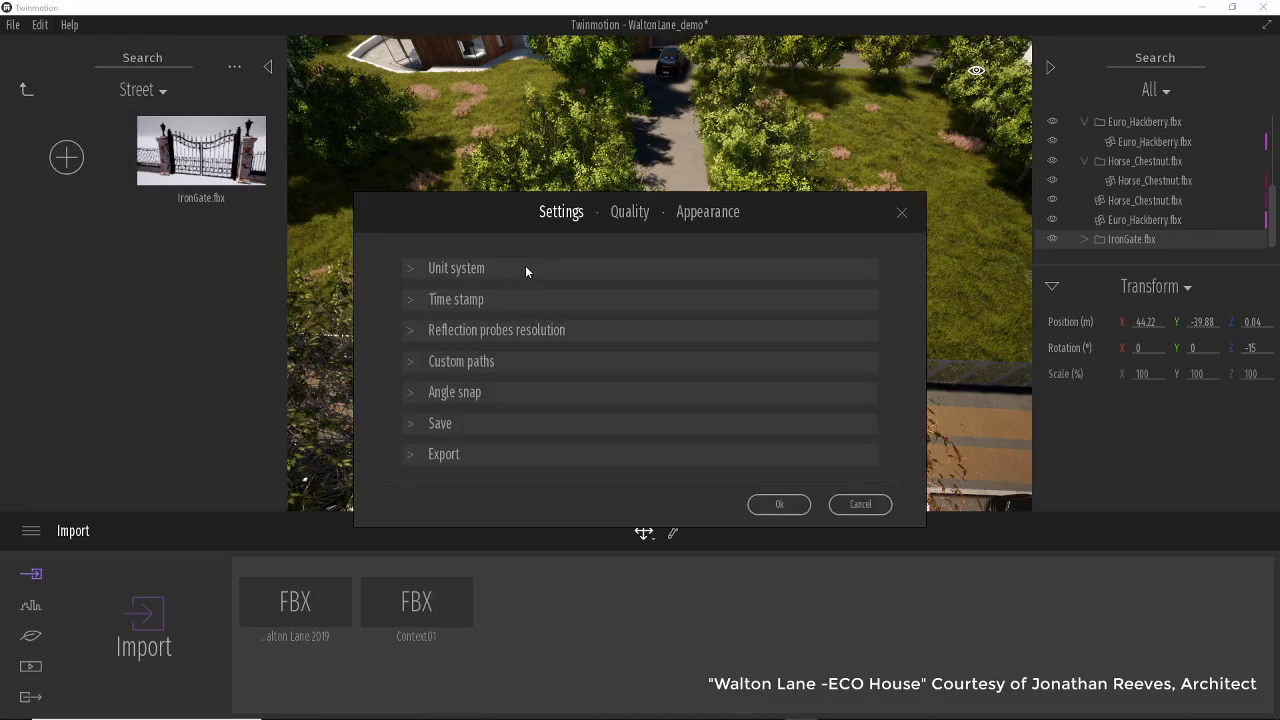
click(410, 394)
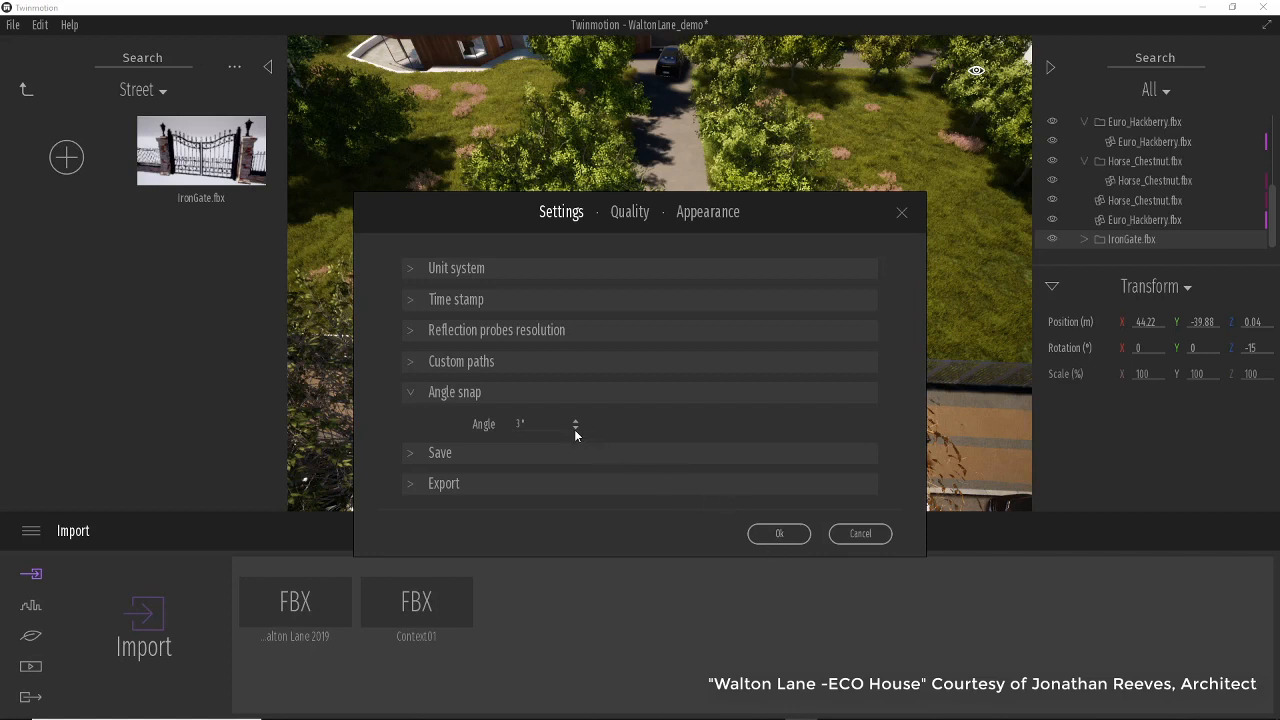
Close the preferences and nudge the IronGate model's position and rotation to about -14° with the gizmo.
click(776, 534)
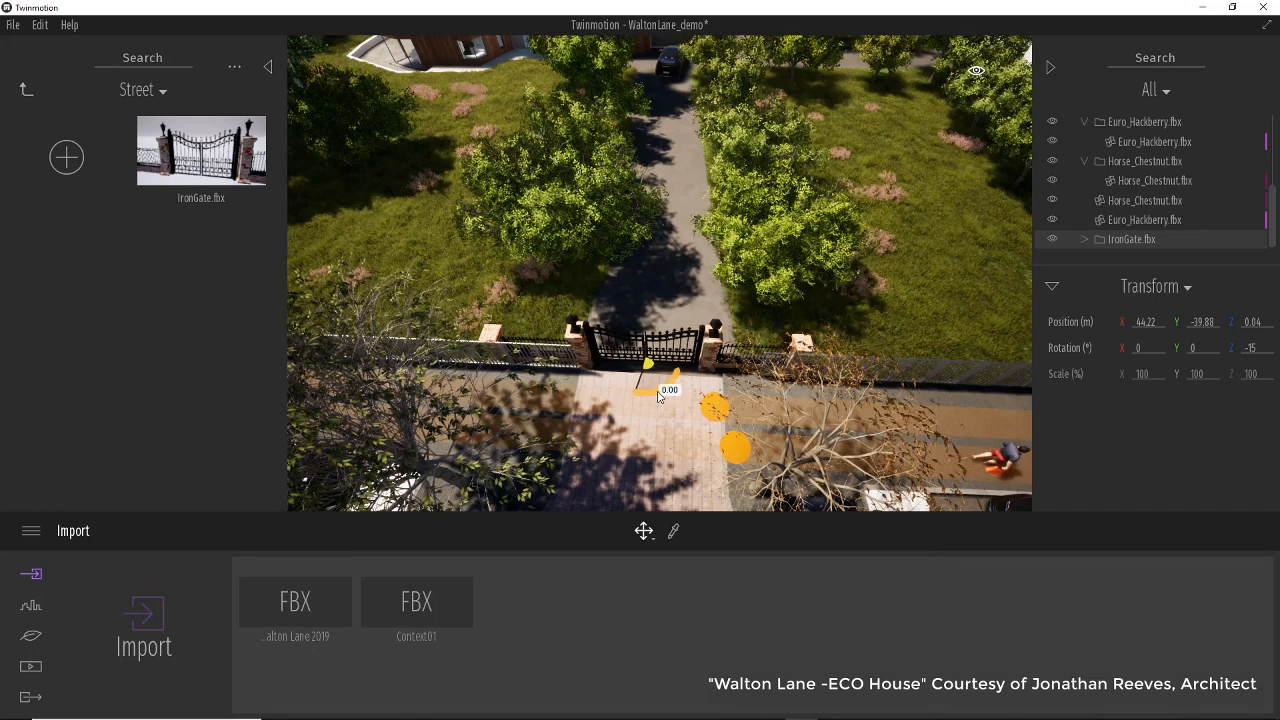
drag(658, 396, 662, 396)
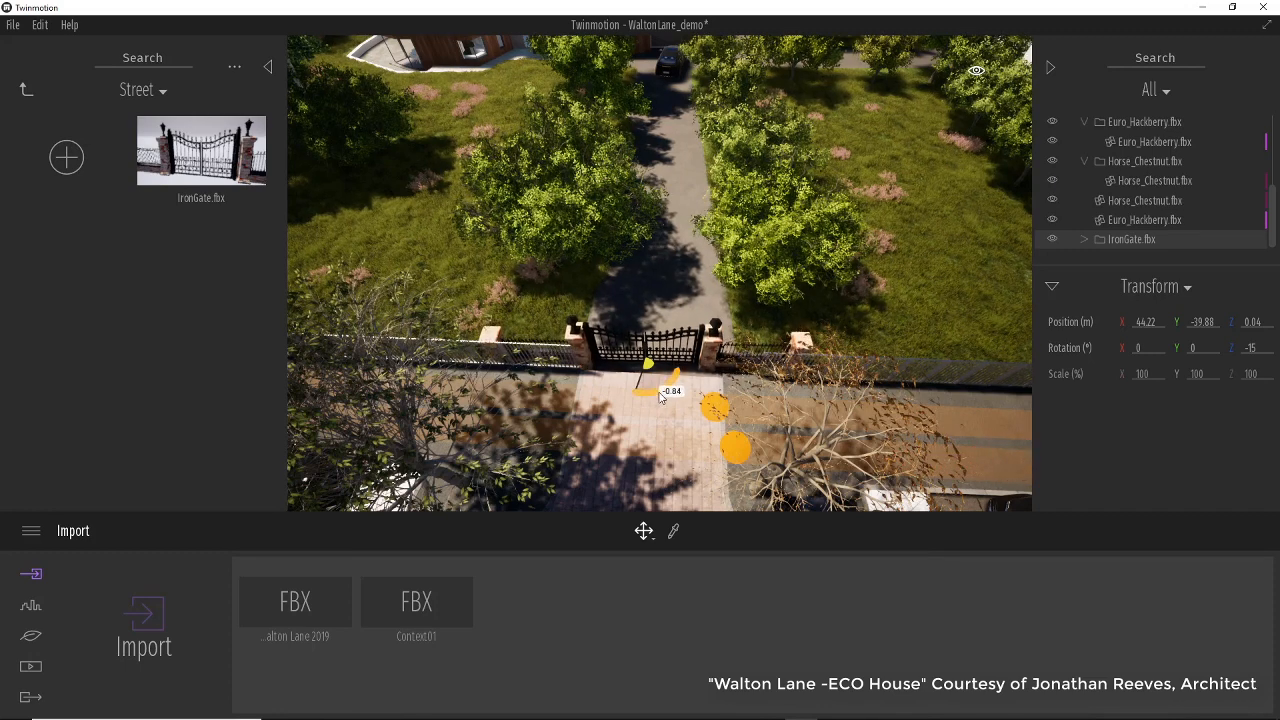
drag(643, 385, 692, 404)
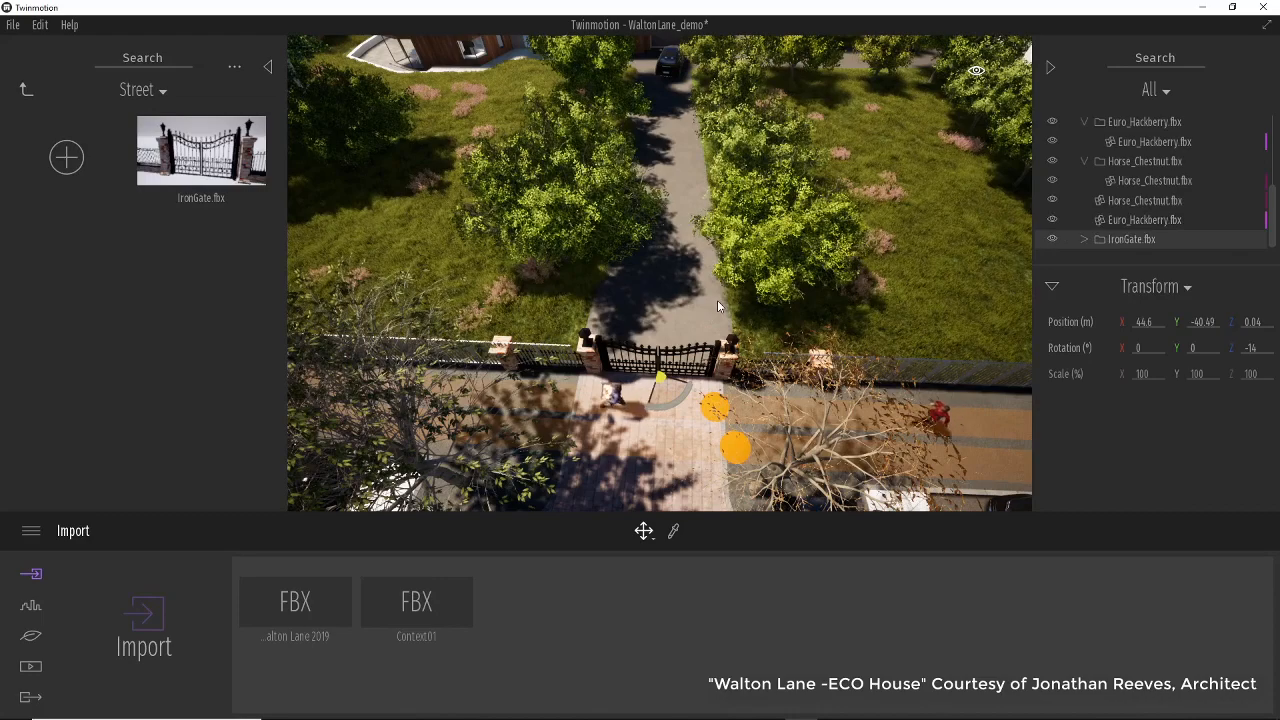
Switch to the scale gizmo, scale the IronGate model uniformly to 158% and shift it along the driveway entrance.
key(f)
drag(700, 420, 740, 513)
scroll(740, 505, down, 6)
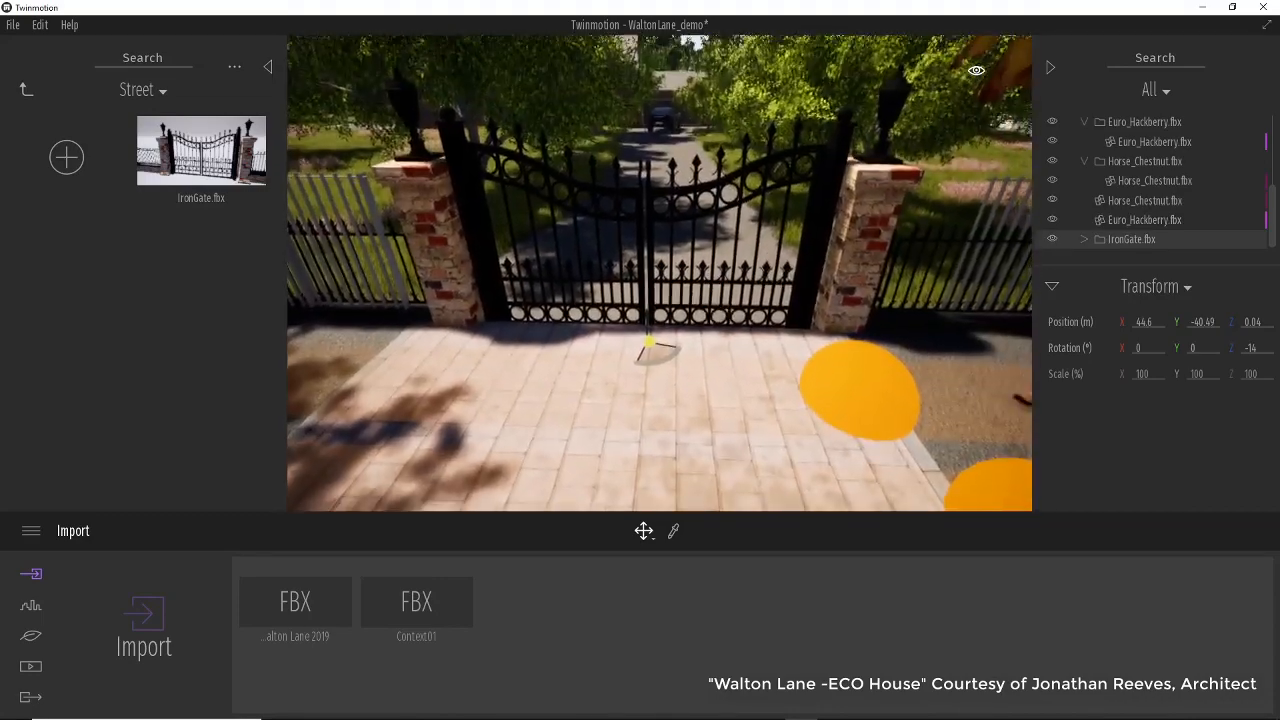
scroll(730, 453, up, 5)
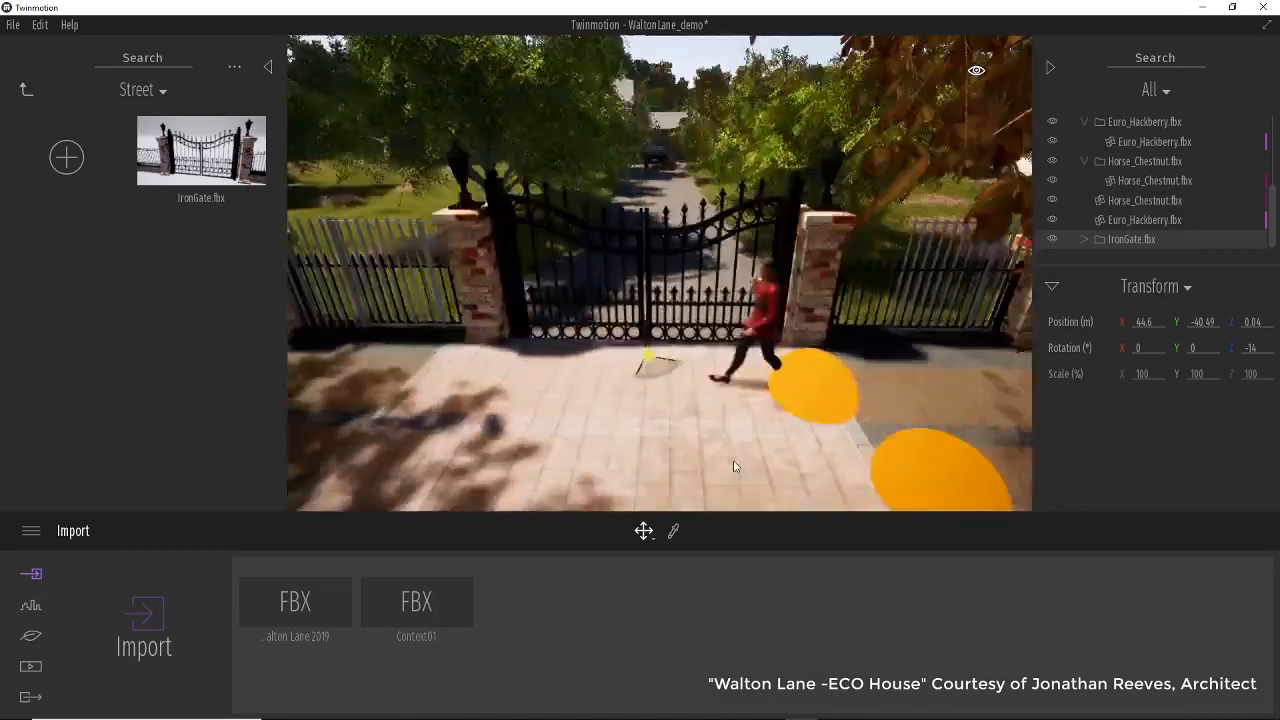
key(Tab)
key(Tab)
key(Tab)
key(Tab)
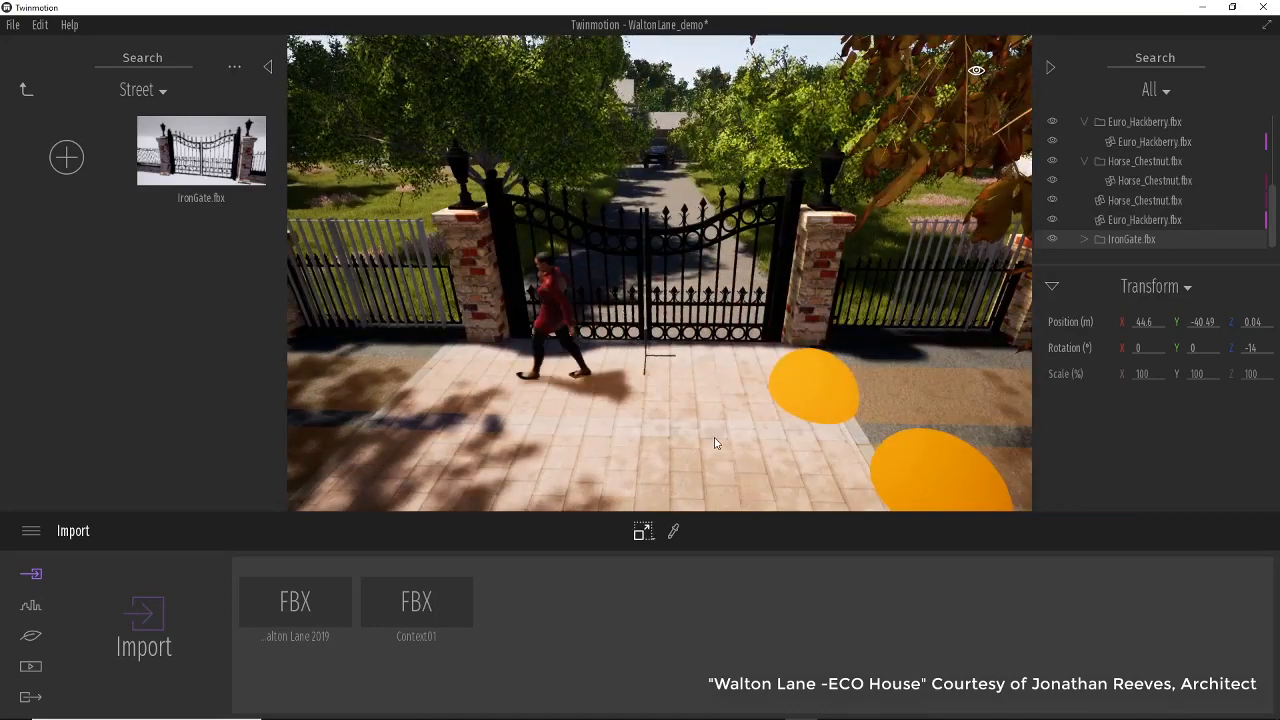
click(1135, 242)
click(1138, 243)
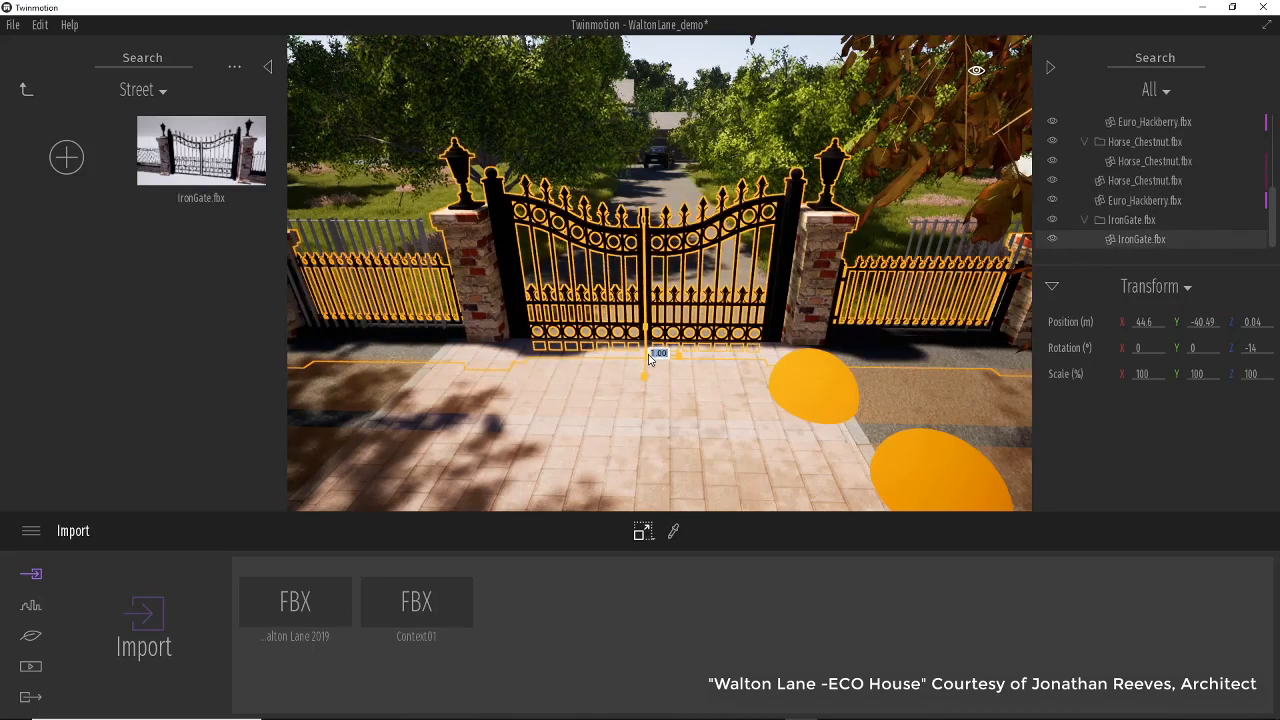
drag(649, 358, 591, 295)
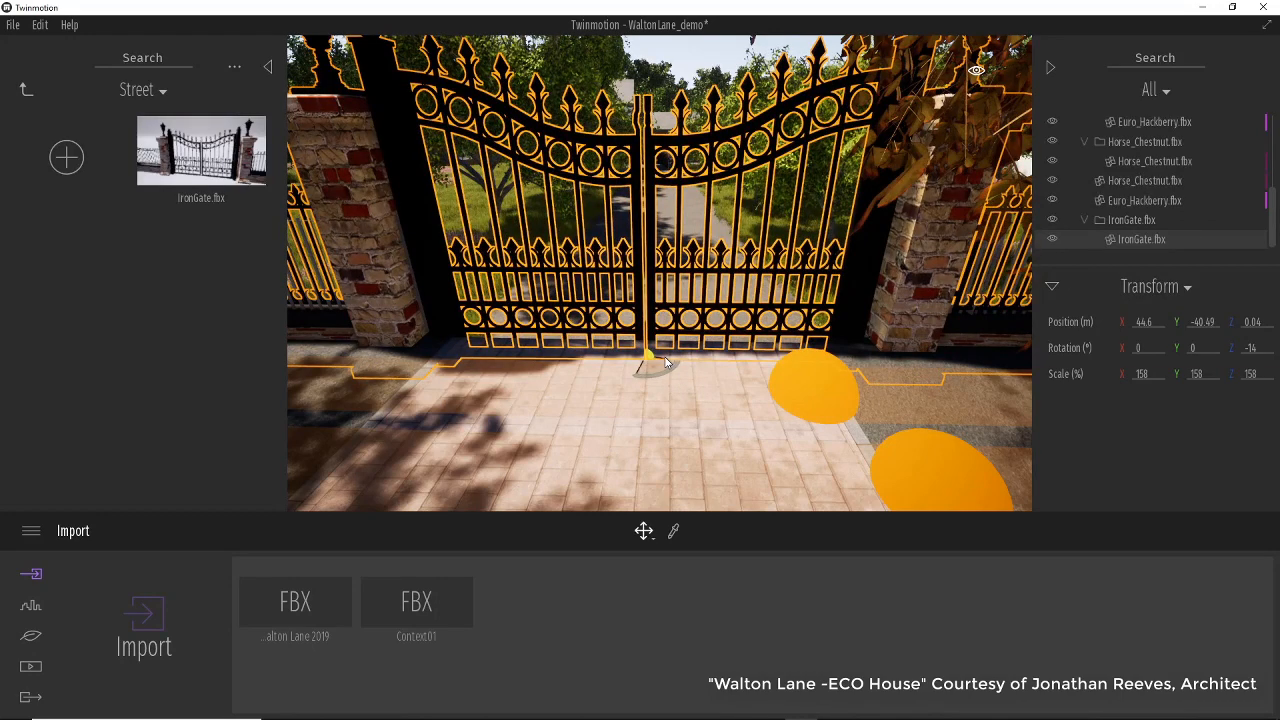
drag(660, 364, 657, 320)
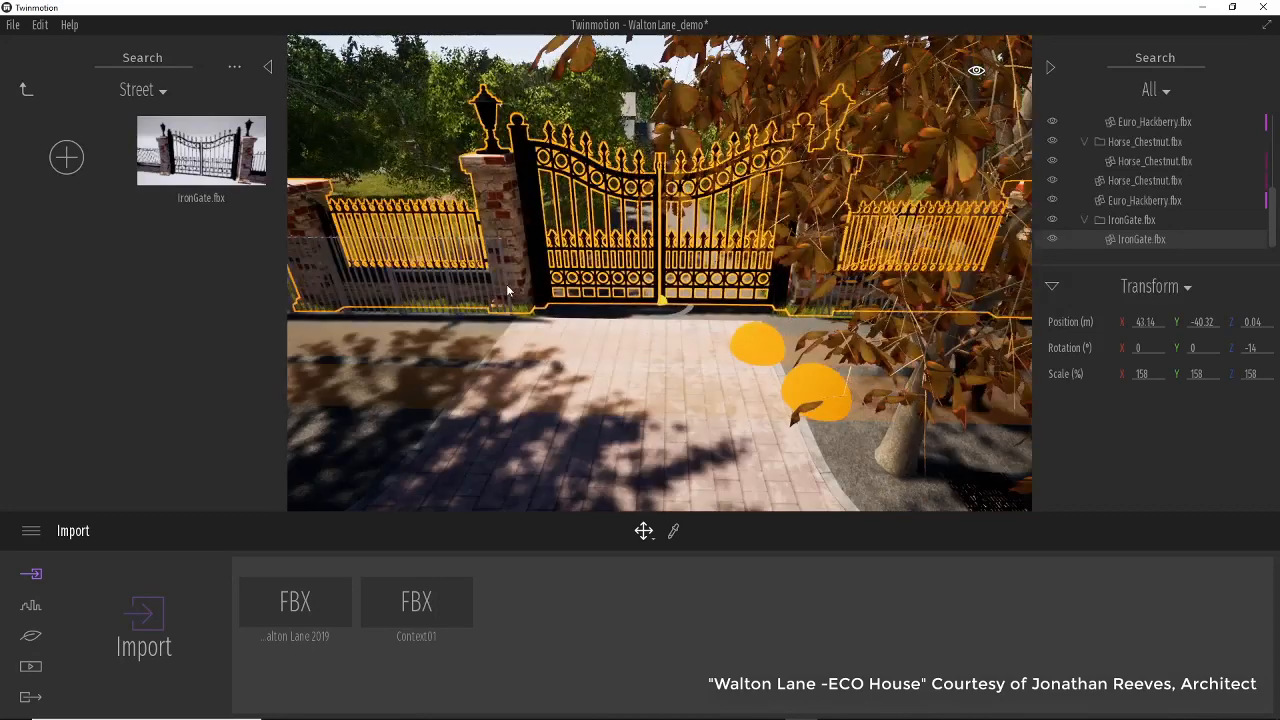
Delete the two old fence panels standing beside the new gate.
click(507, 290)
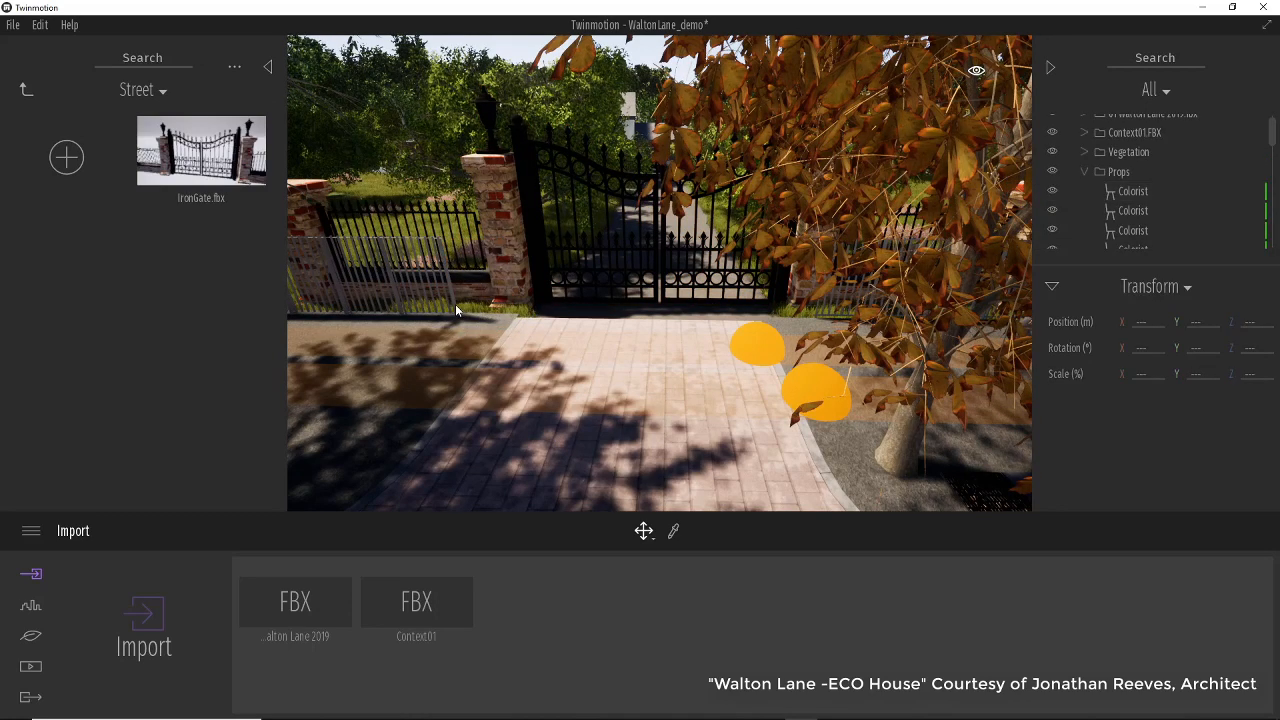
drag(455, 304, 395, 298)
click(397, 299)
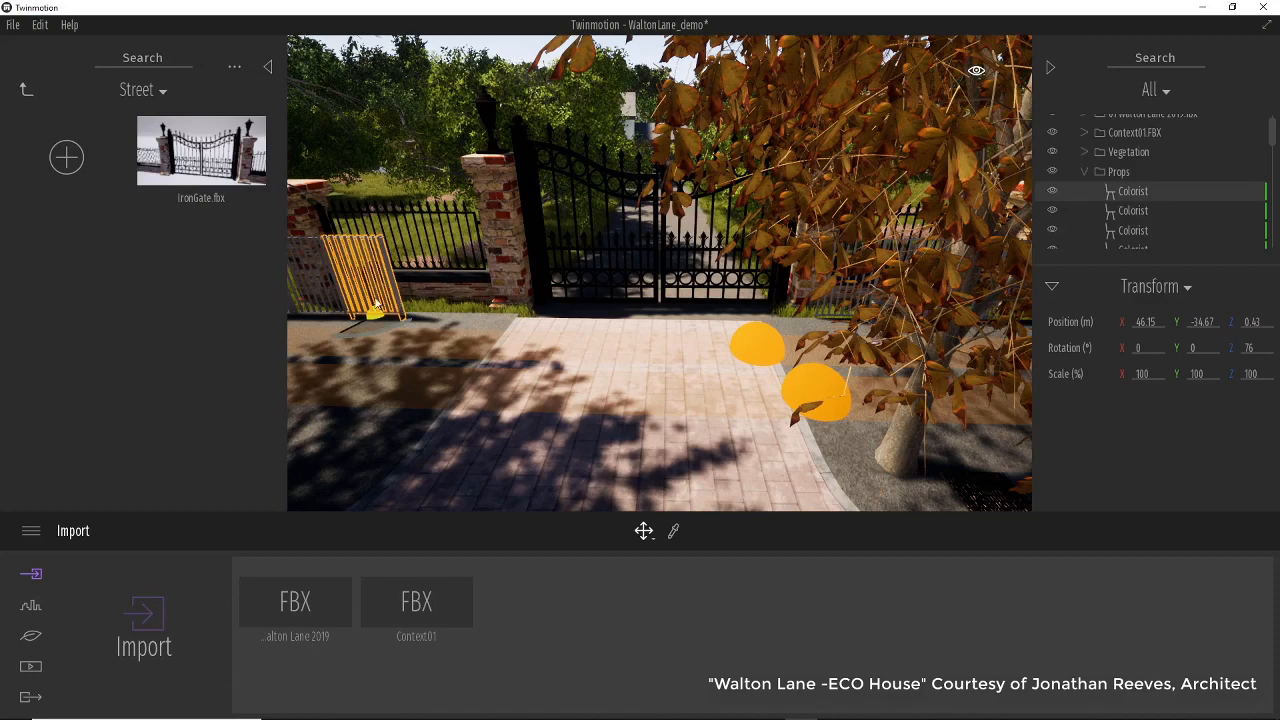
key(Delete)
click(343, 299)
key(Delete)
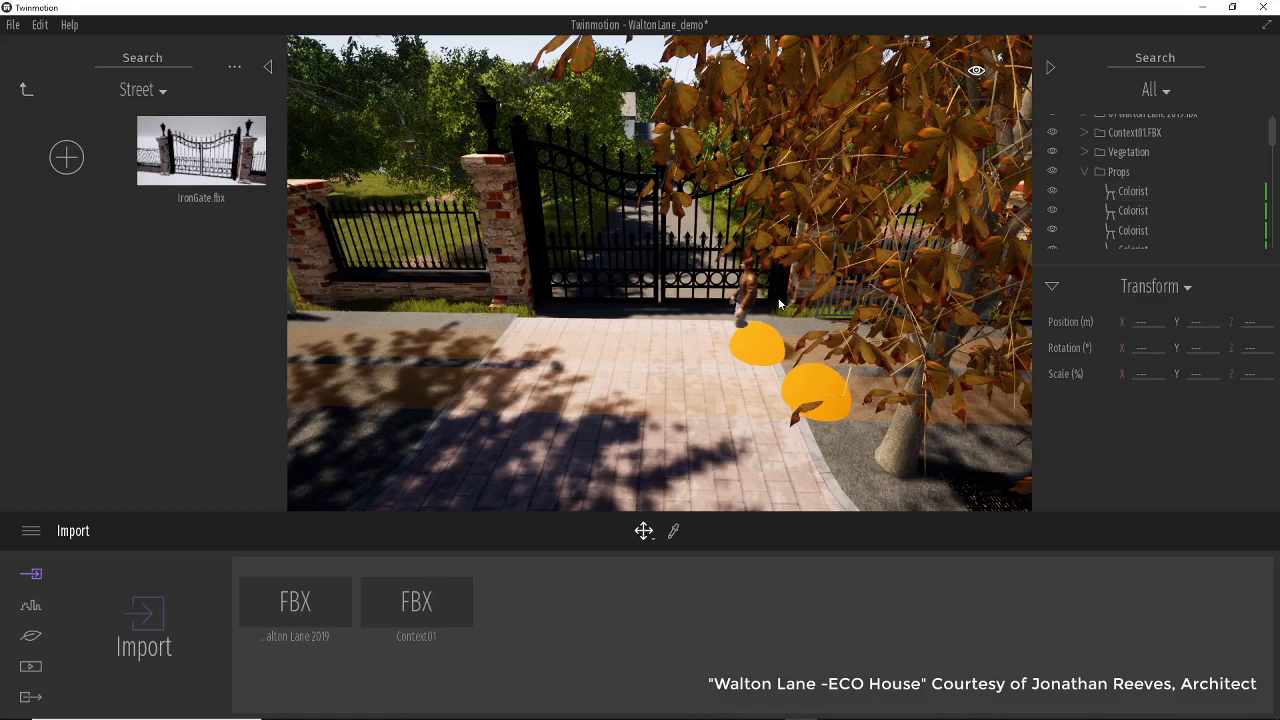
Reselect the IronGate model from the scene list and move it to line up with the gate posts.
right_drag(555, 362, 776, 262)
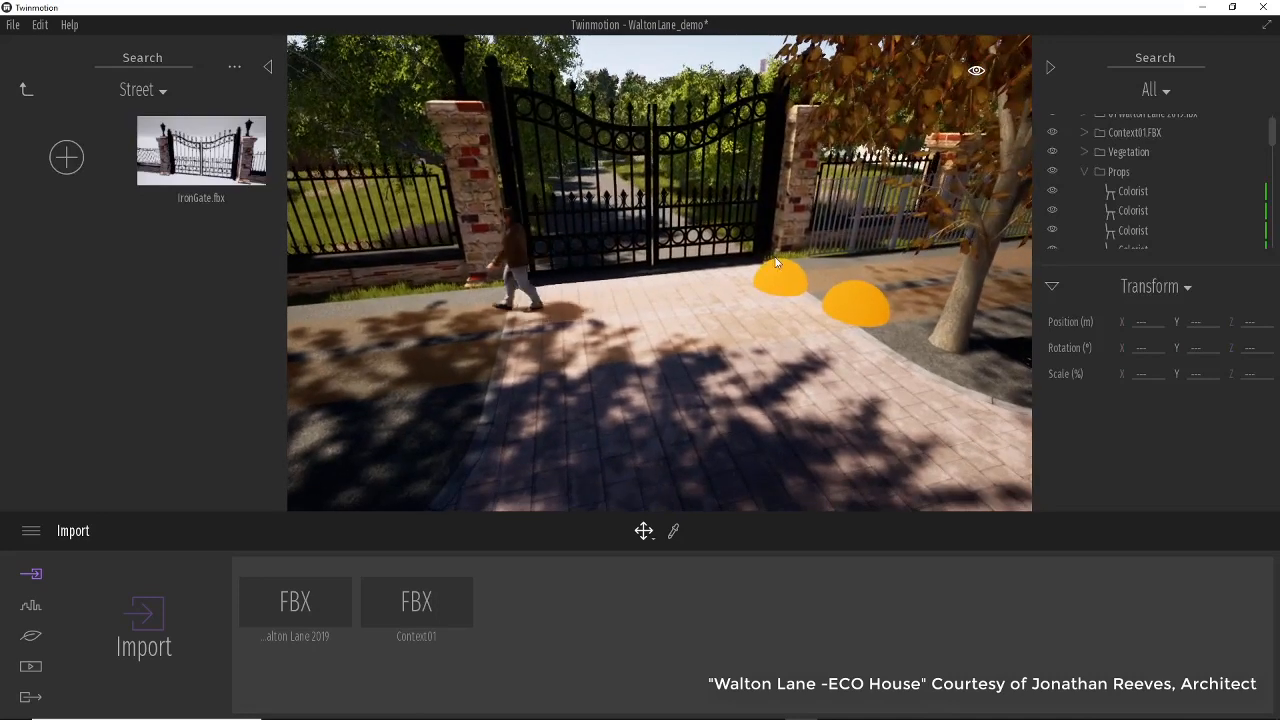
click(858, 236)
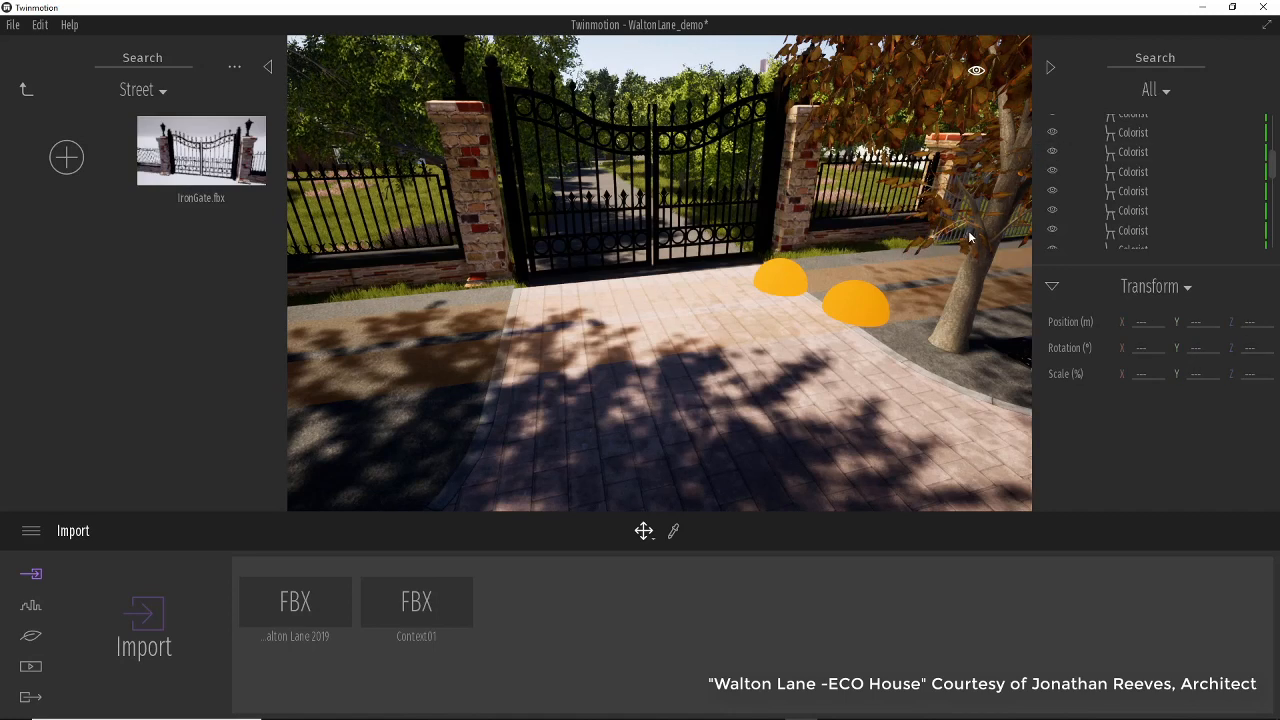
key(Escape)
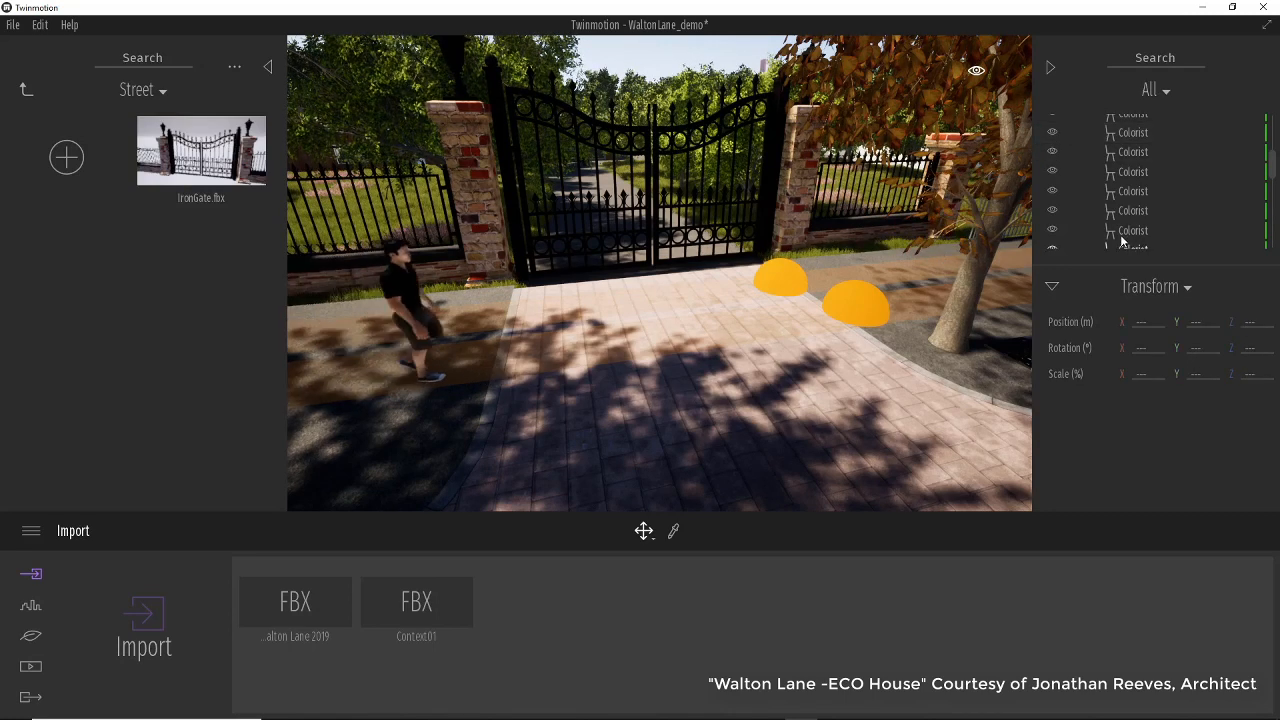
scroll(1225, 248, down, 1)
scroll(1217, 250, down, 3)
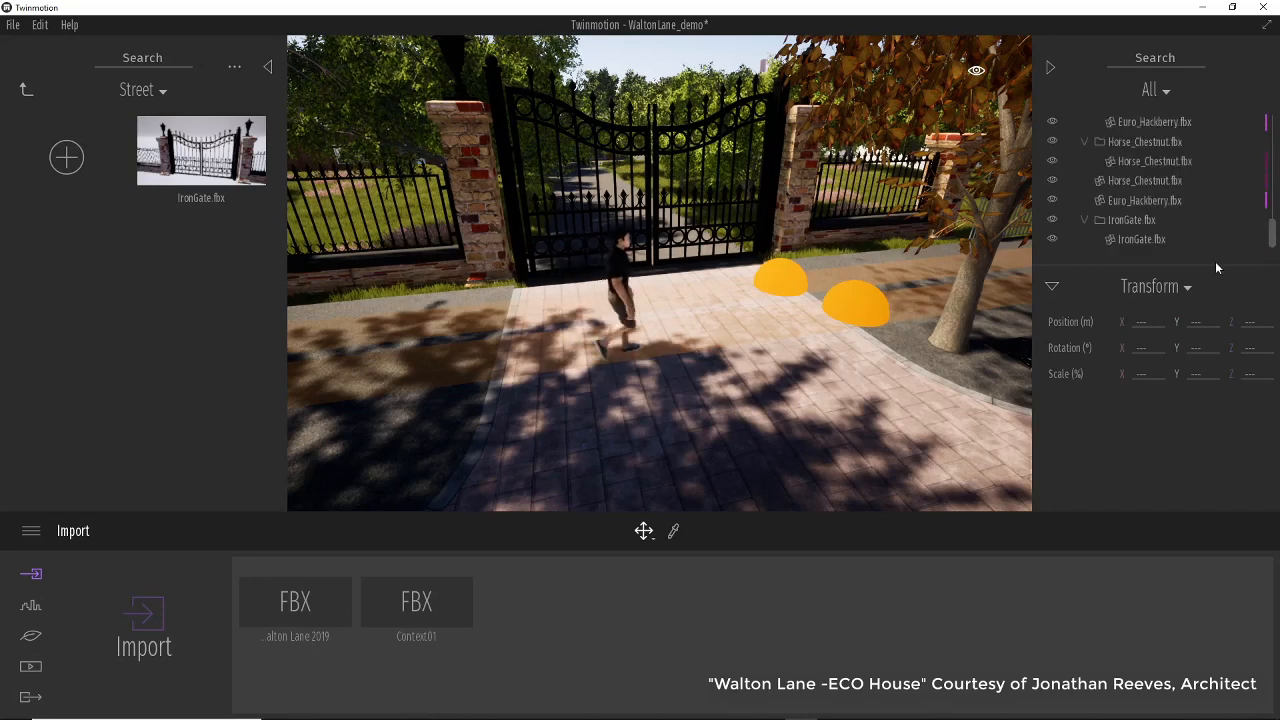
click(1150, 239)
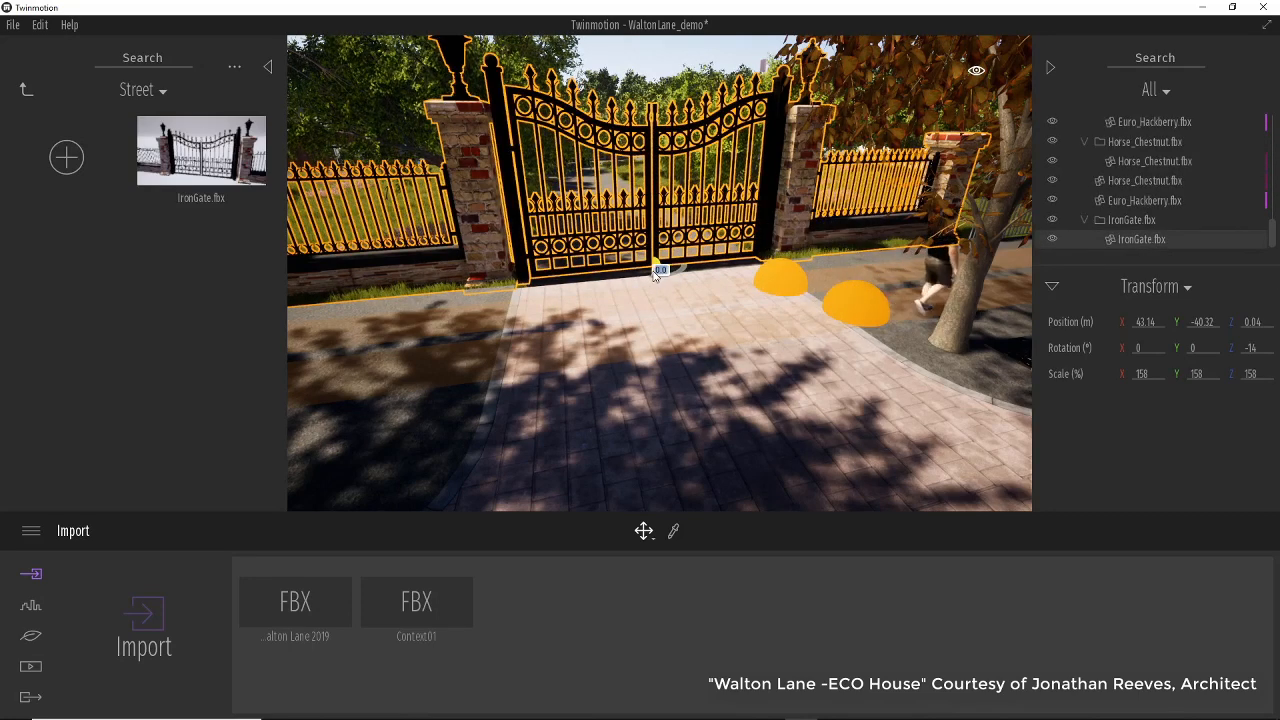
drag(655, 273, 645, 302)
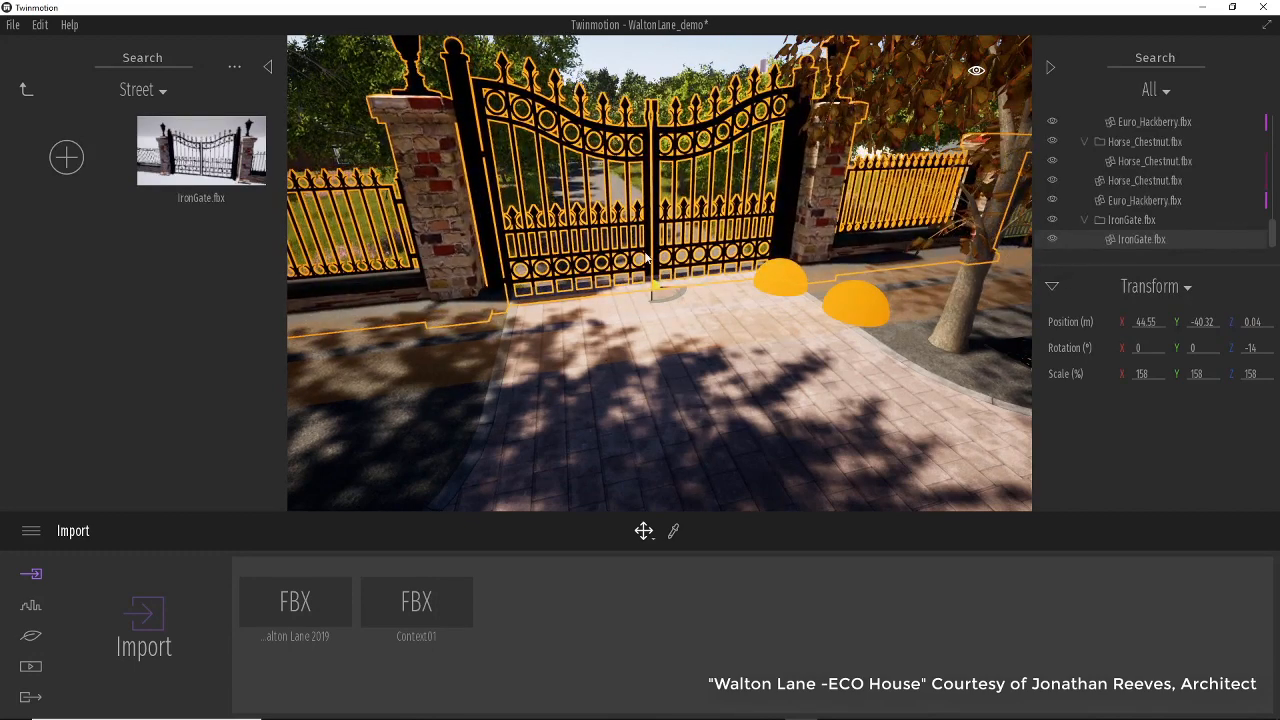
mouse_move(657, 262)
mouse_down()
mouse_move(656, 237)
mouse_move(648, 246)
mouse_up()
Orbit and zoom around the street entrance to inspect the placed gate from several angles.
scroll(648, 250, down, 5)
mouse_move(594, 328)
right_down()
mouse_move(460, 370)
mouse_move(610, 337)
right_up()
click(711, 326)
middle_drag(752, 290, 731, 318)
scroll(680, 380, down, 5)
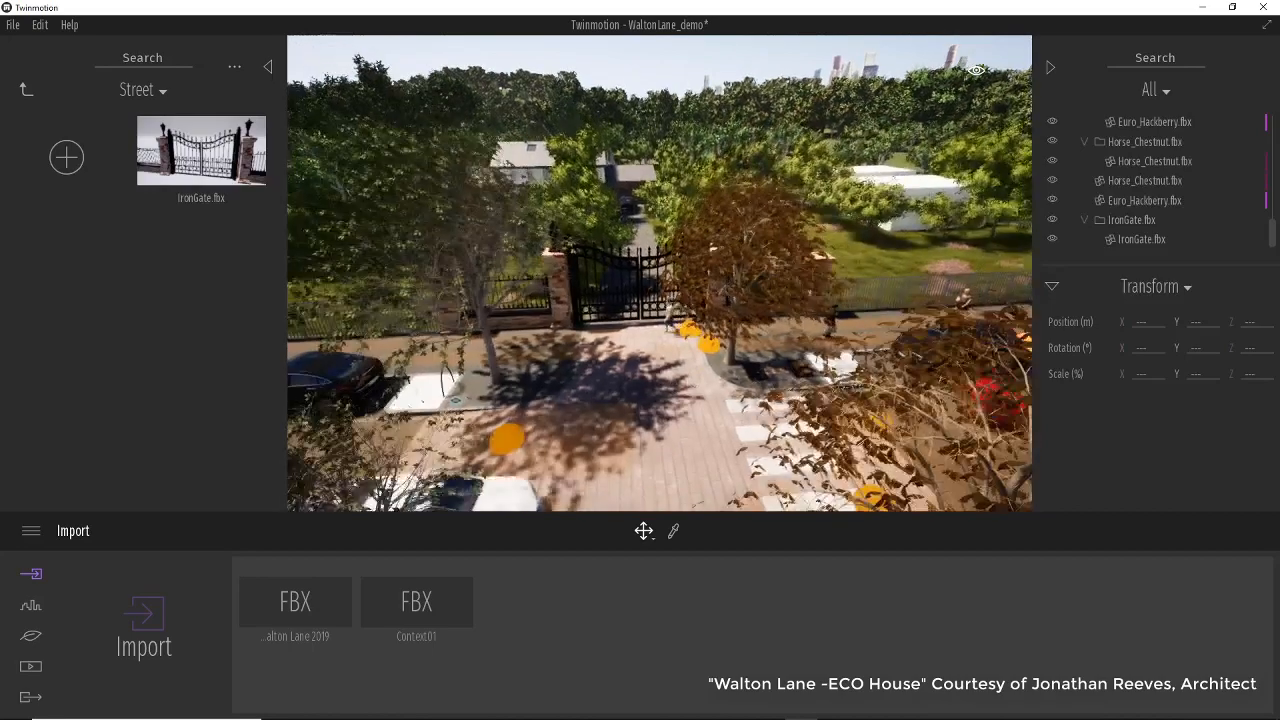
right_drag(672, 372, 714, 365)
mouse_move(838, 347)
right_down()
mouse_move(828, 366)
mouse_move(842, 361)
right_up()
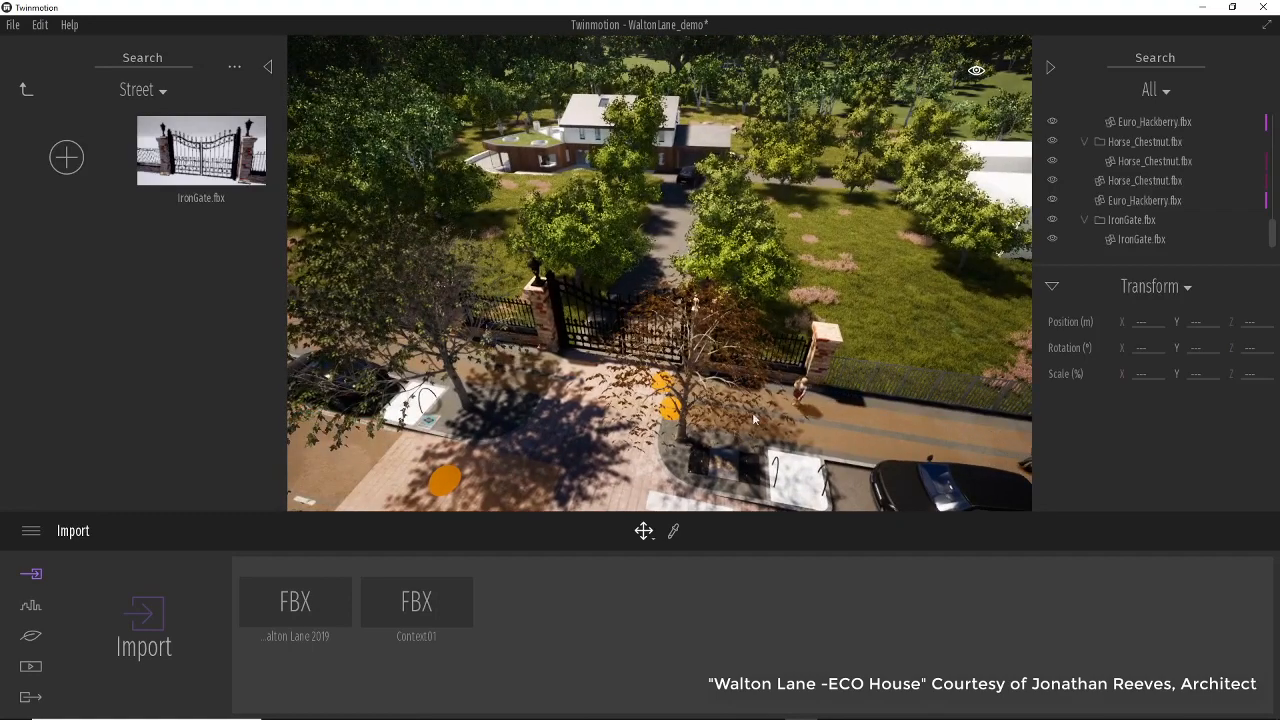
middle_drag(790, 376, 785, 243)
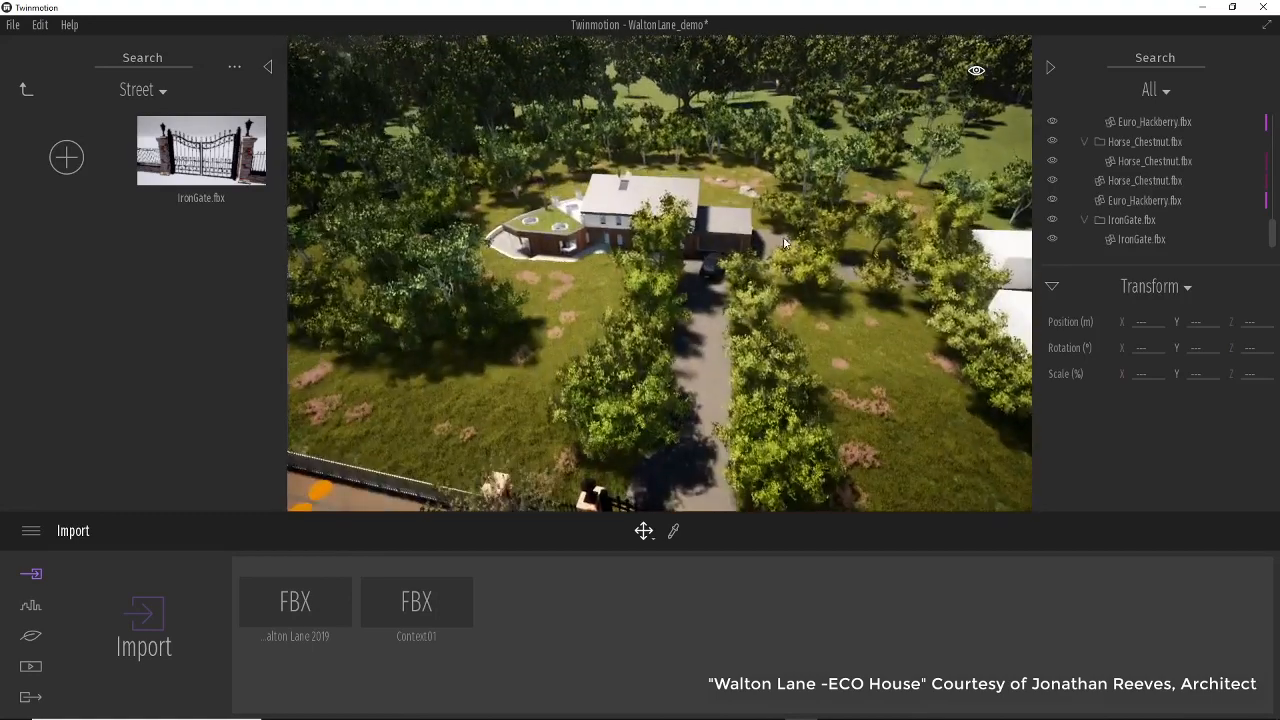
right_drag(792, 260, 800, 285)
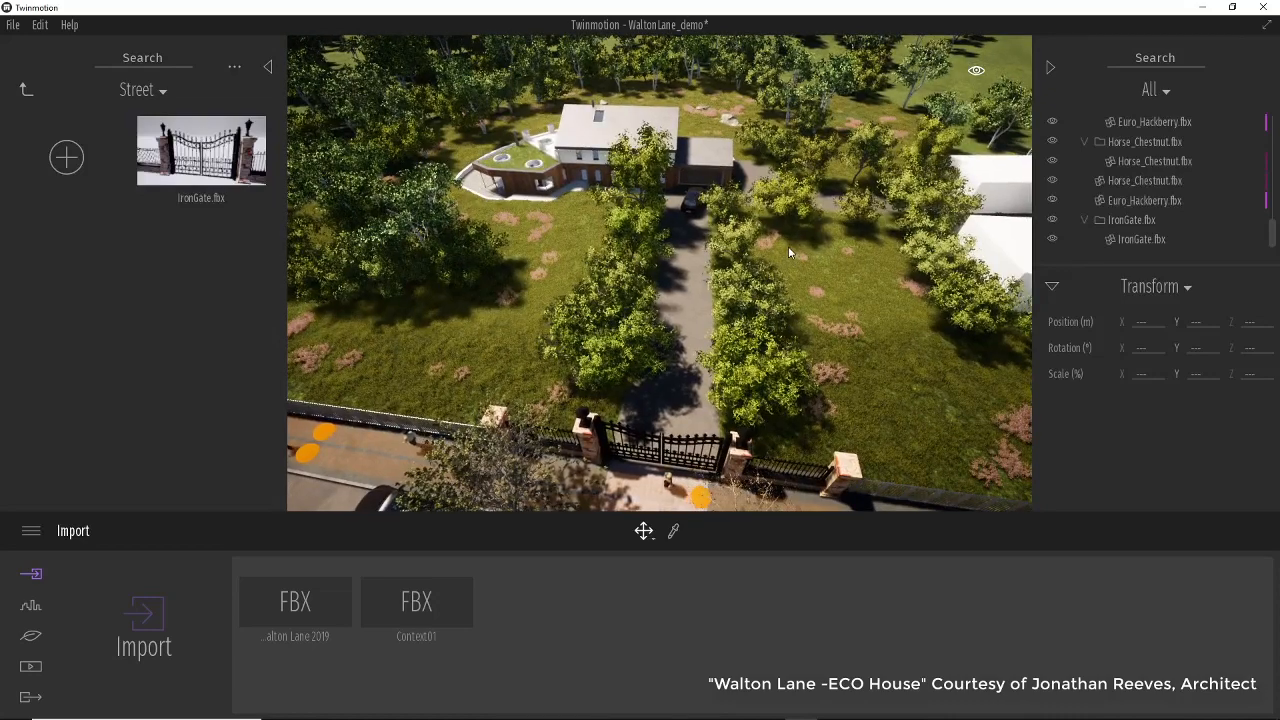
middle_drag(788, 247, 618, 295)
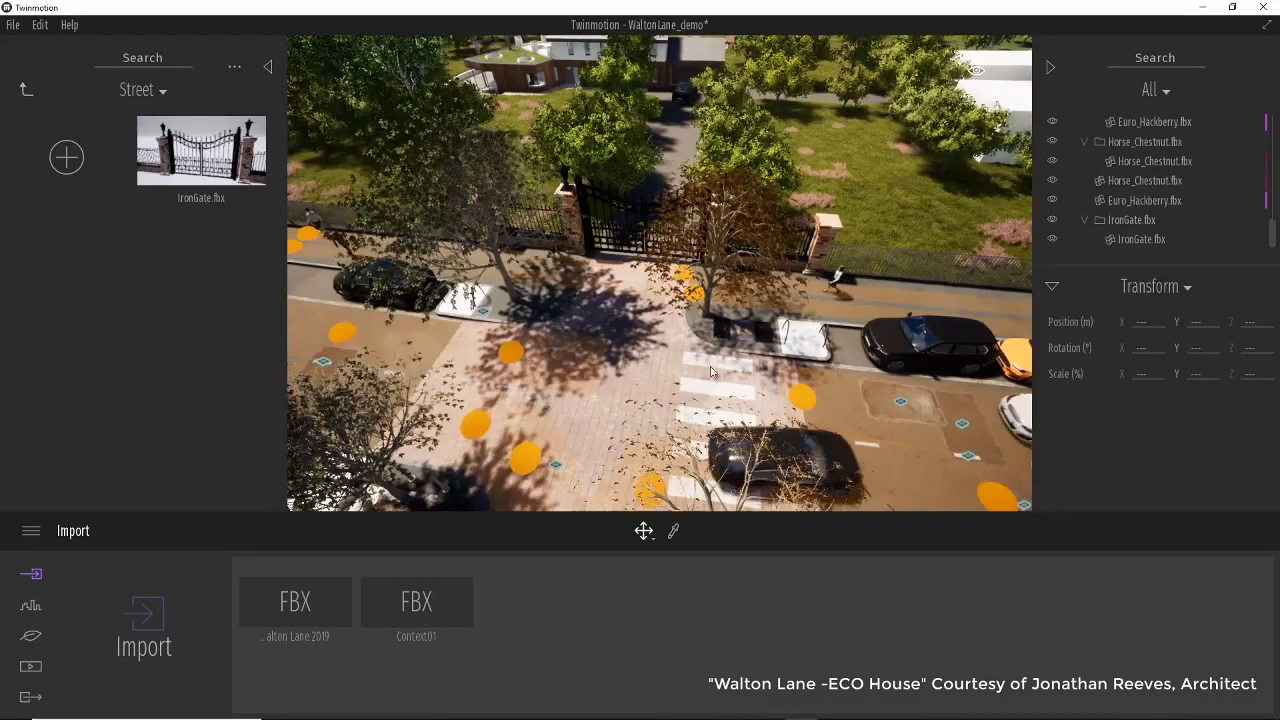
scroll(638, 390, up, 4)
scroll(640, 410, up, 5)
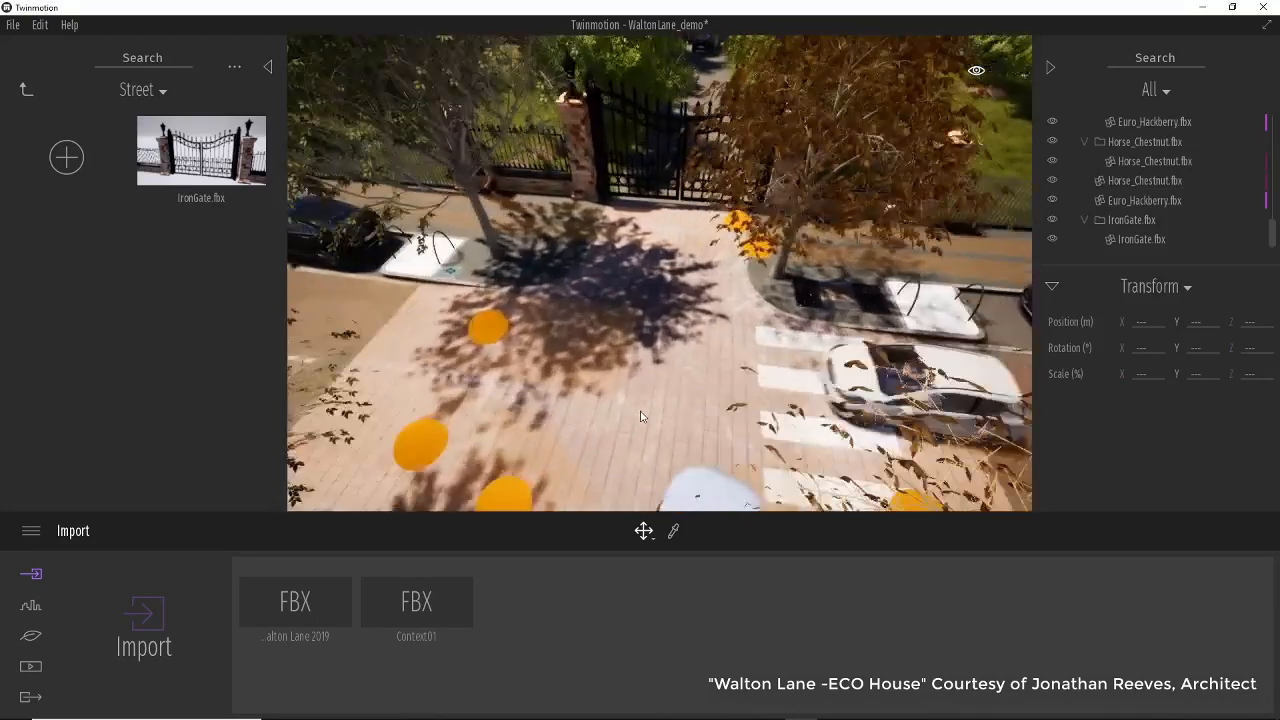
middle_drag(642, 418, 620, 451)
right_drag(620, 451, 585, 396)
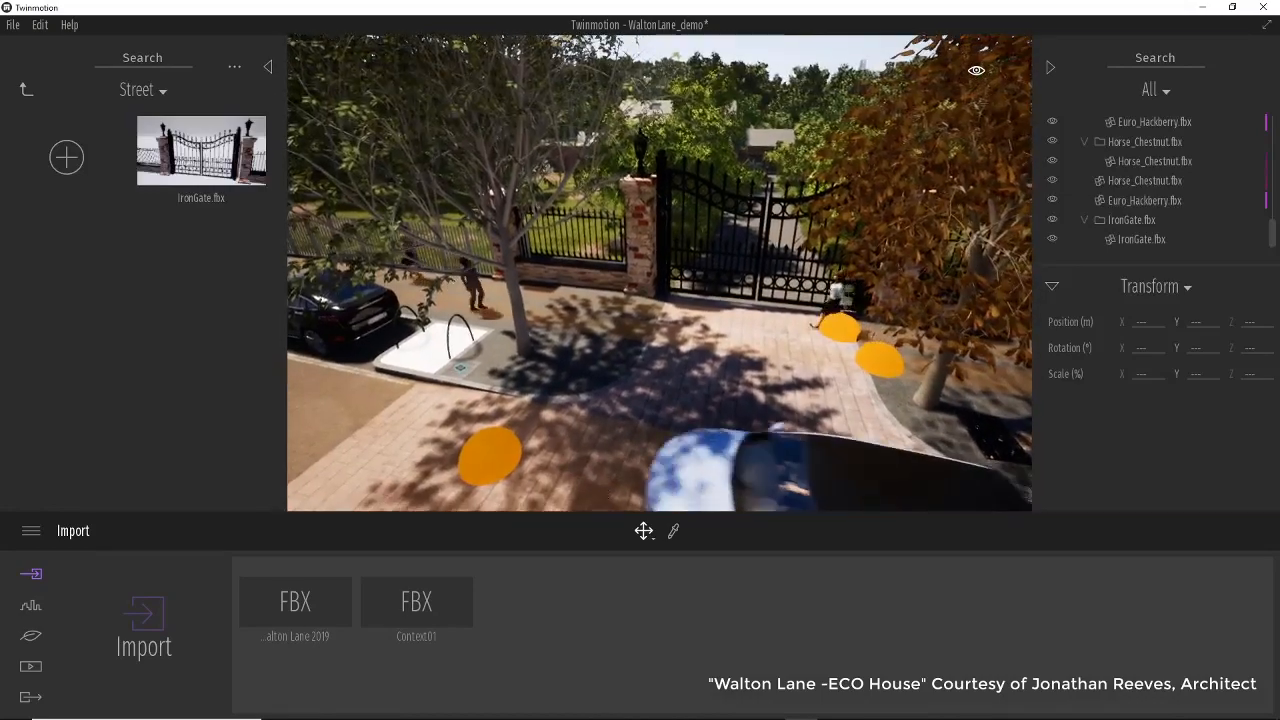
middle_drag(585, 396, 557, 345)
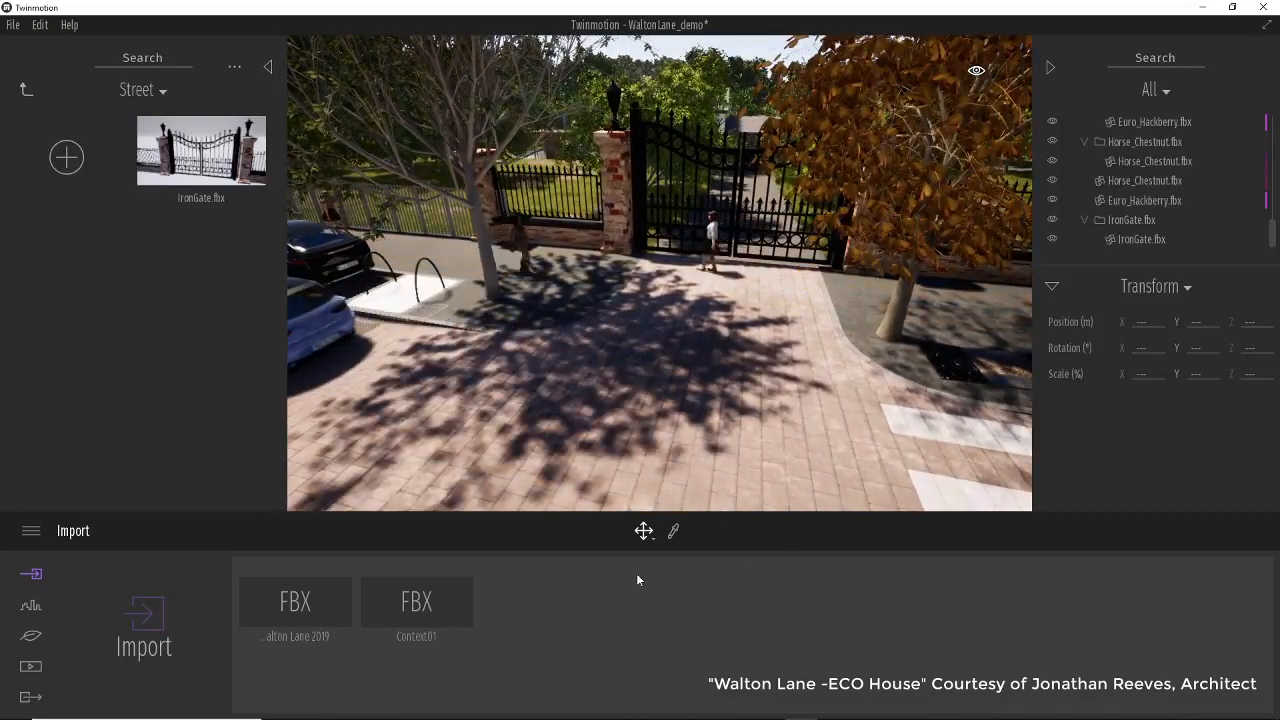
middle_drag(621, 448, 606, 404)
right_drag(606, 404, 622, 376)
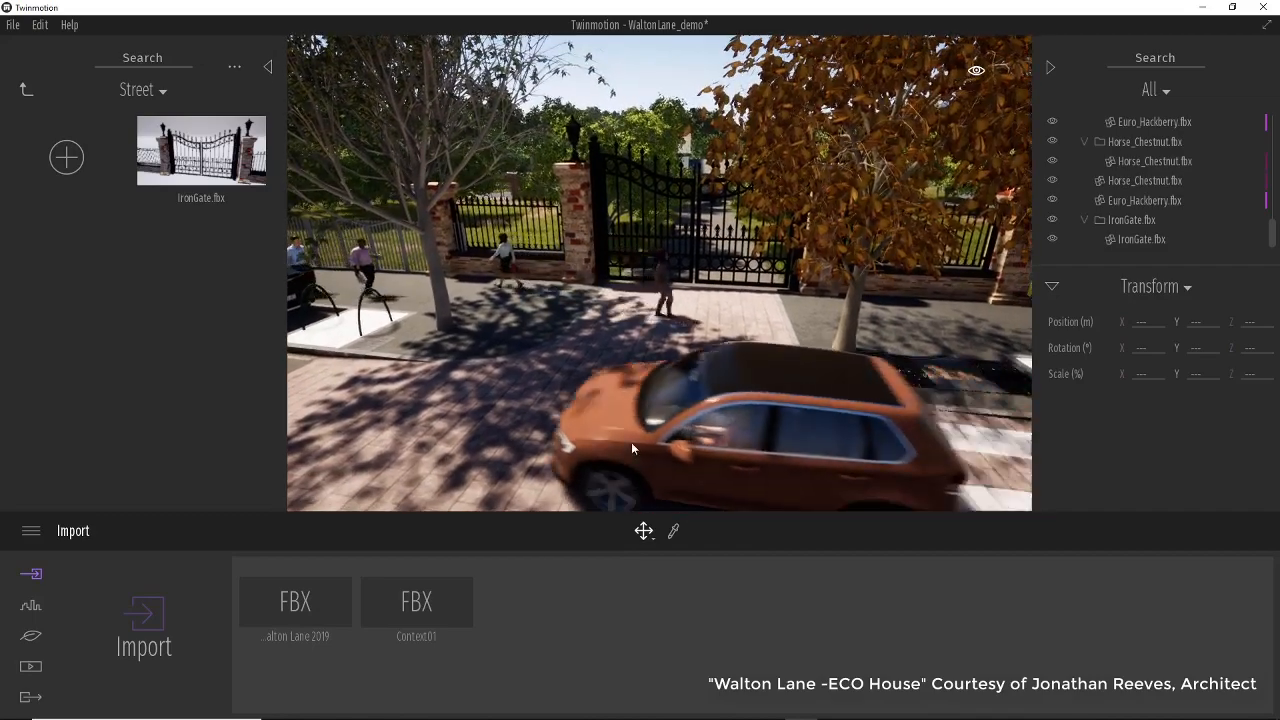
Place the CMan0323-HD2-O01P01-S character group from the Characters category in front of the gate and rotate it to 163°.
click(27, 91)
click(214, 285)
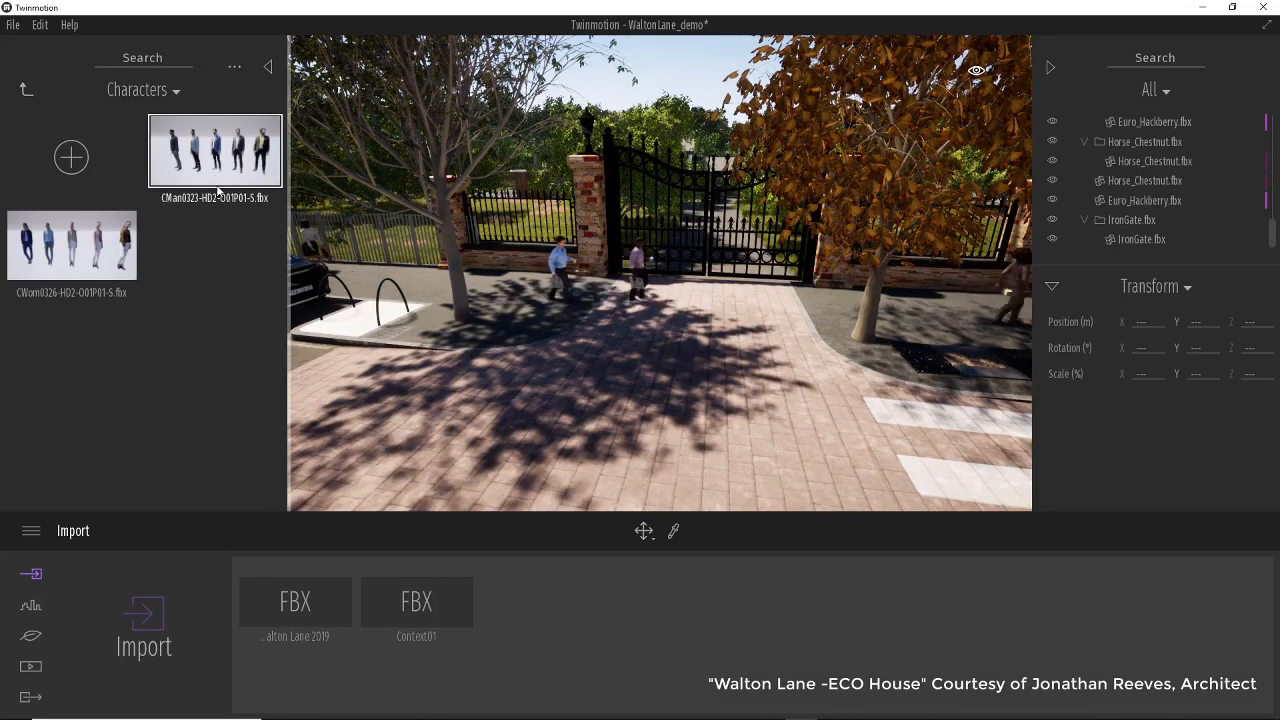
drag(213, 160, 499, 334)
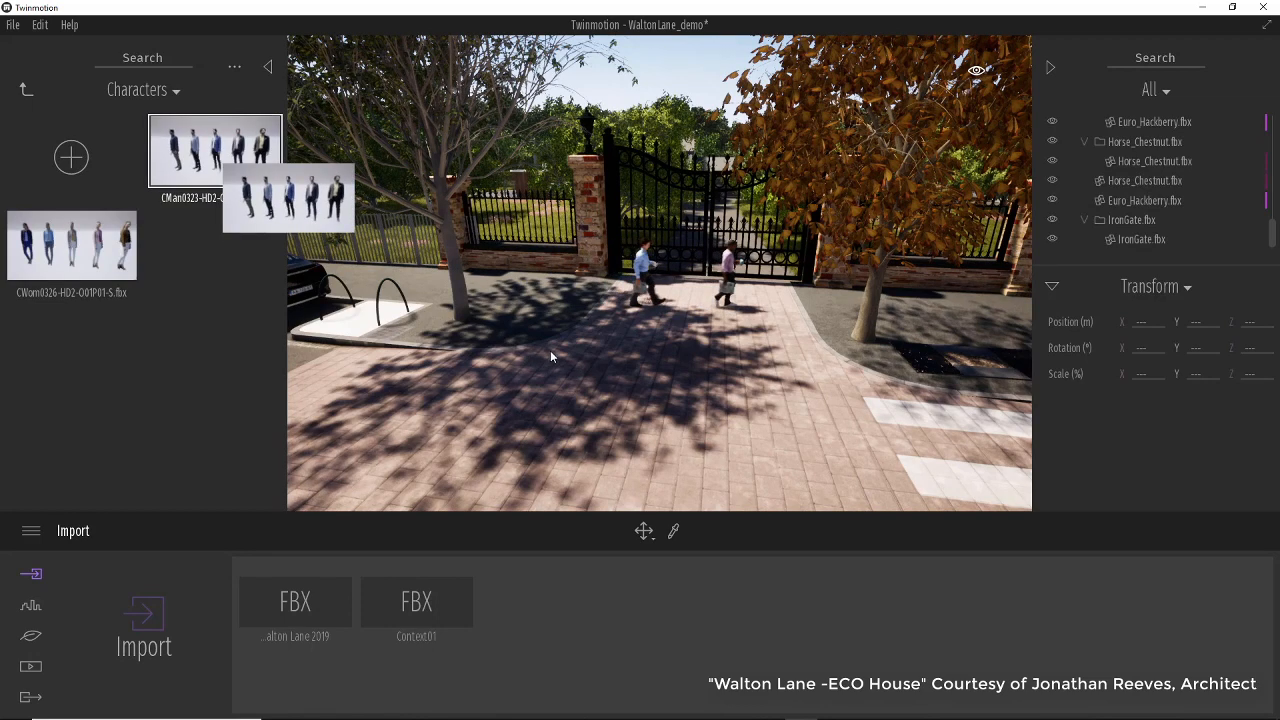
drag(550, 356, 634, 362)
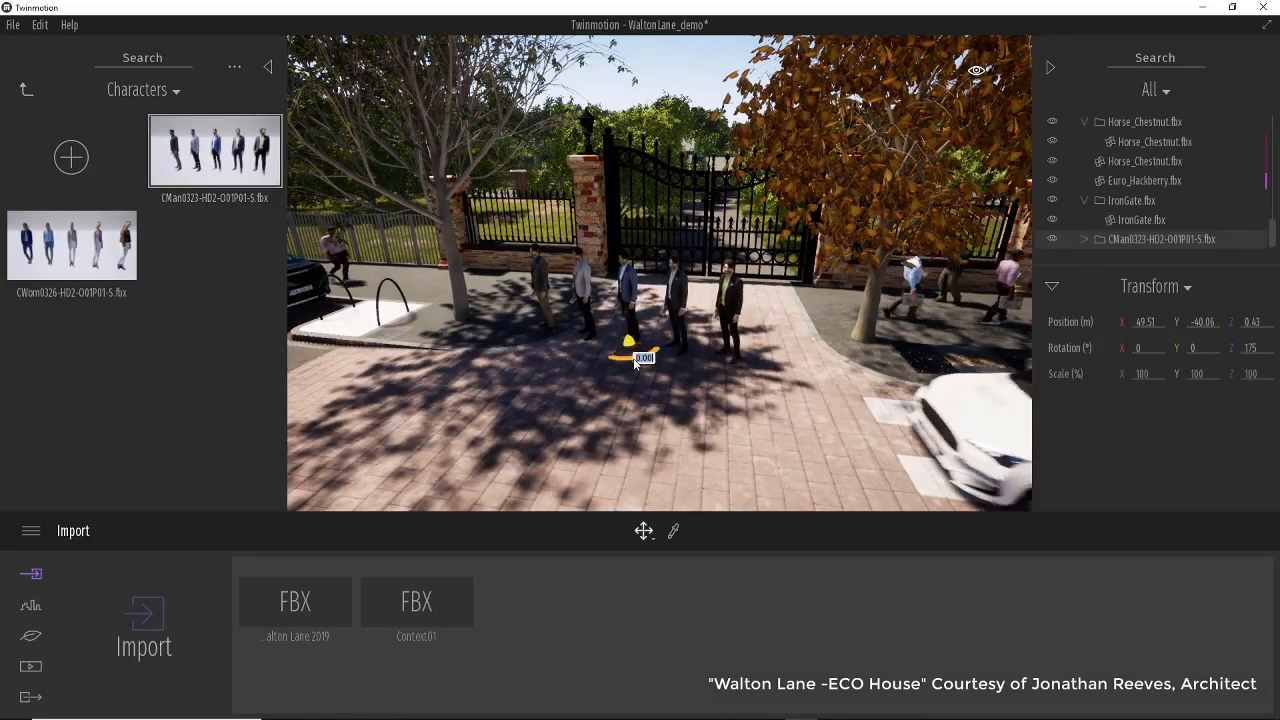
drag(648, 360, 689, 356)
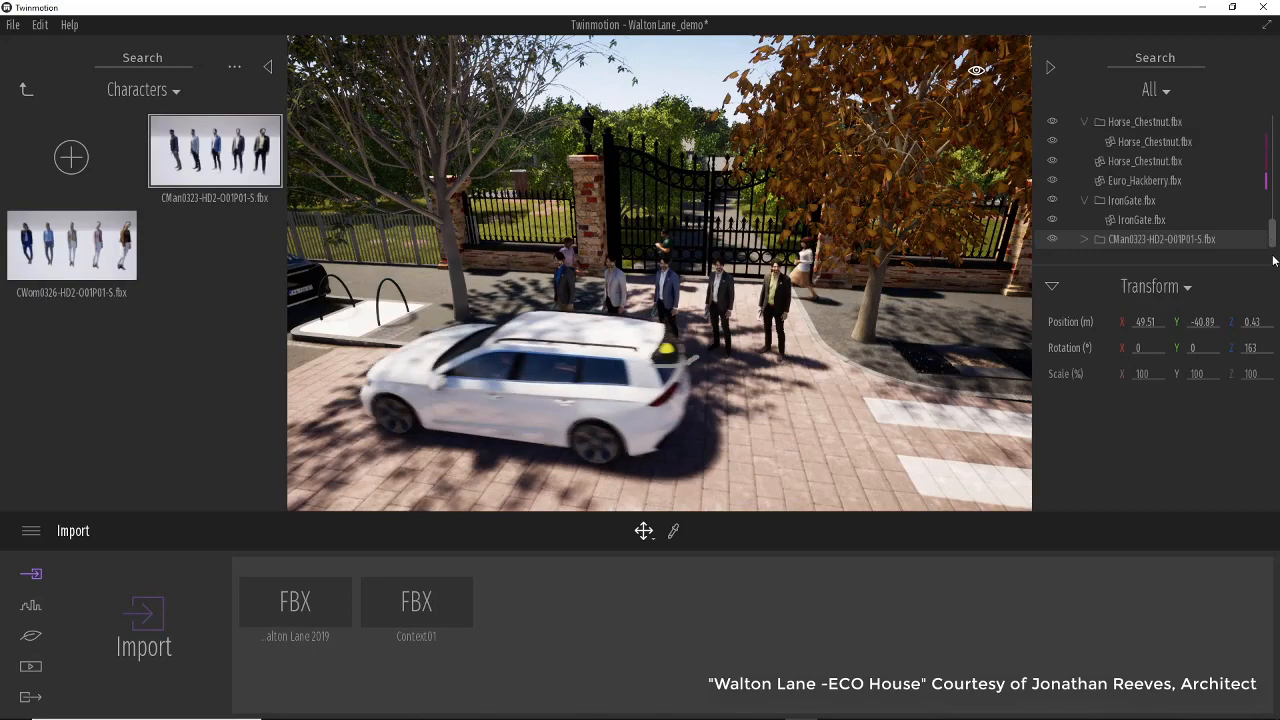
Expand the CMan0323-HD2-O01P01-S group and delete every man except the one in the middle.
click(1115, 240)
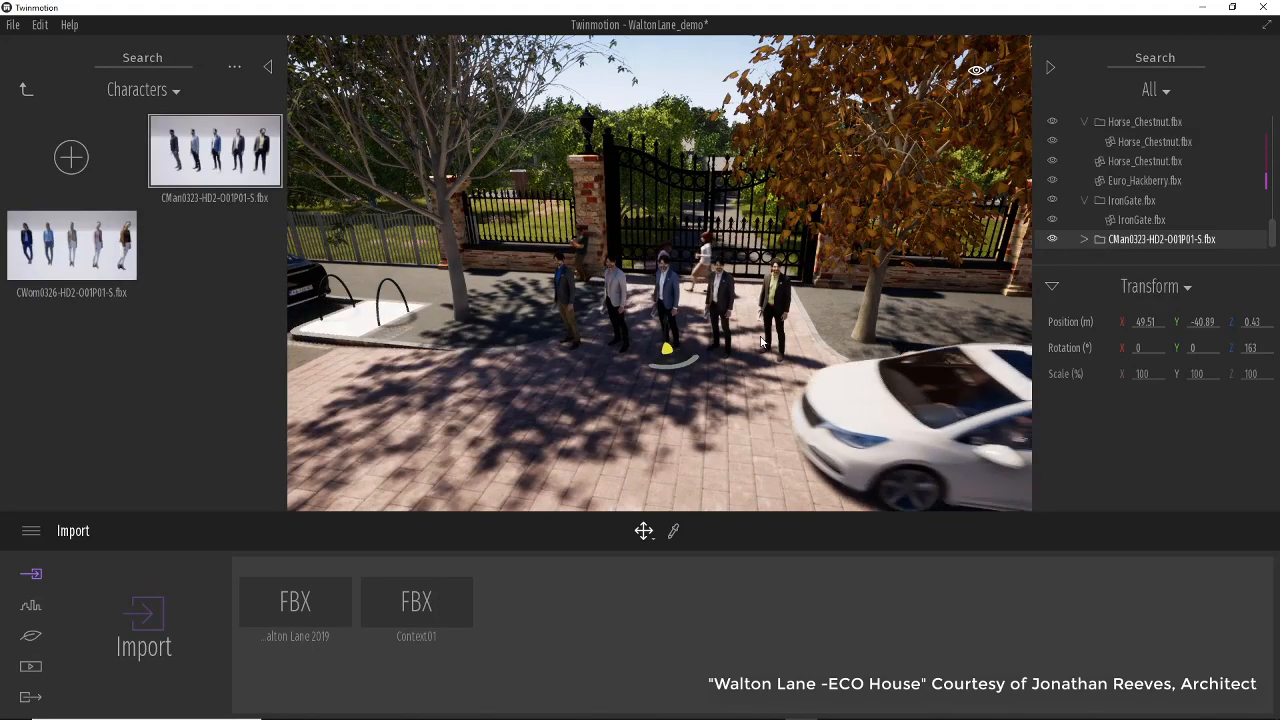
click(1085, 240)
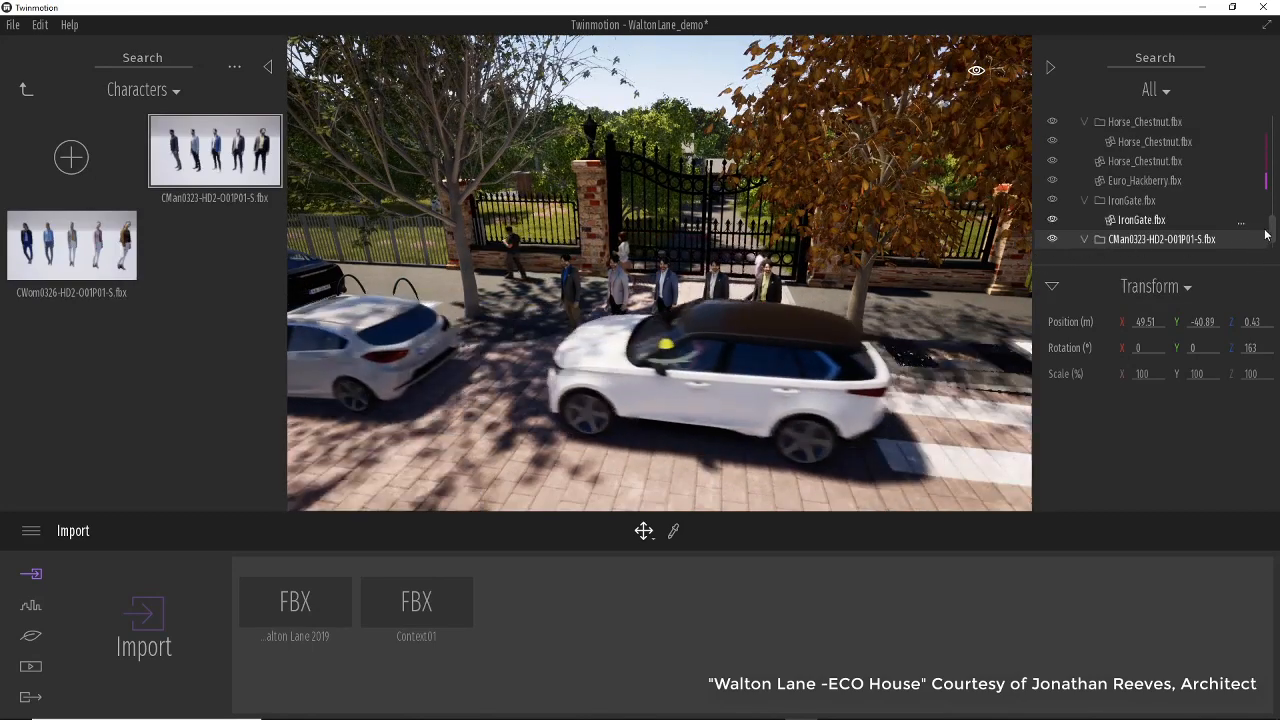
drag(1272, 232, 1271, 262)
scroll(772, 342, up, 5)
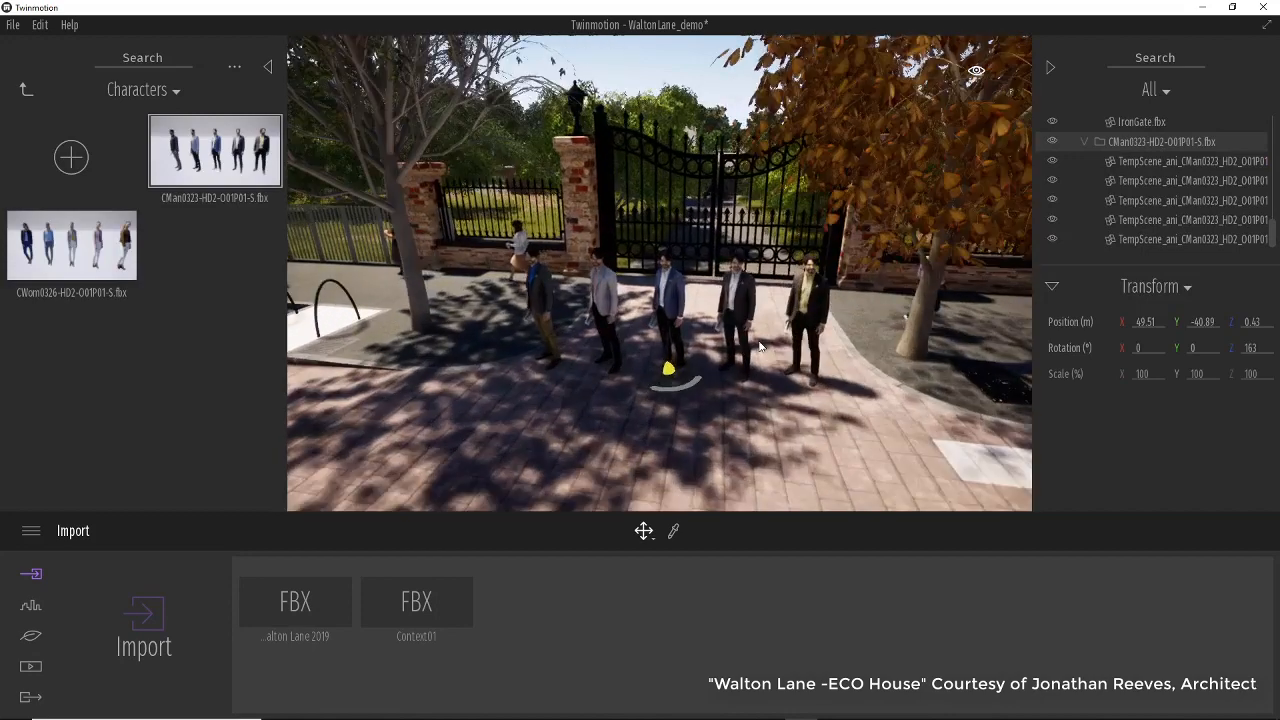
click(695, 320)
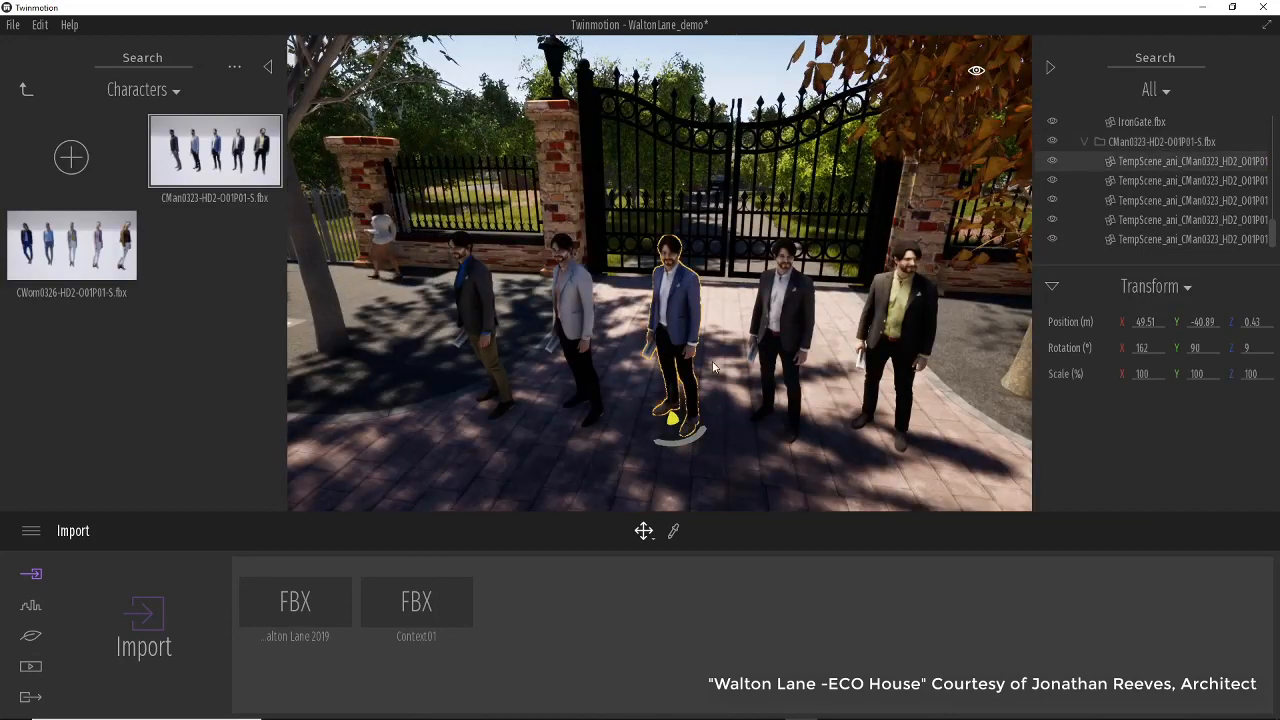
click(797, 321)
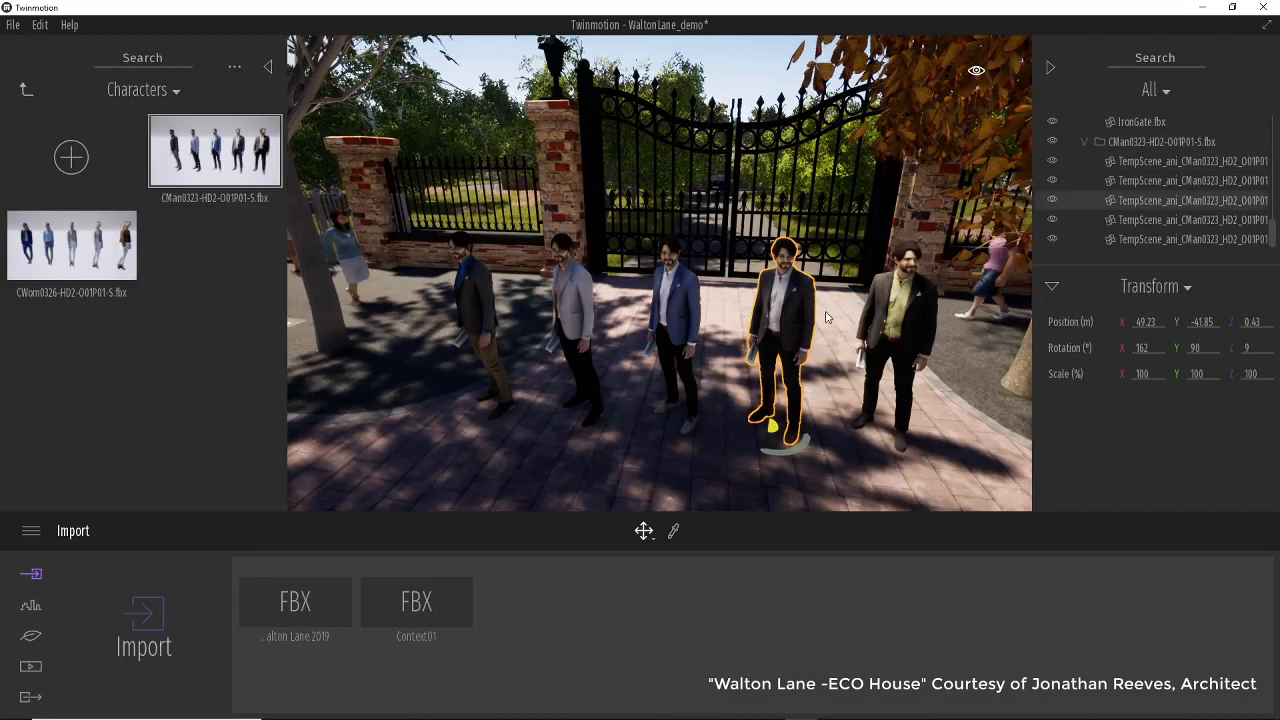
key(Delete)
key(Delete)
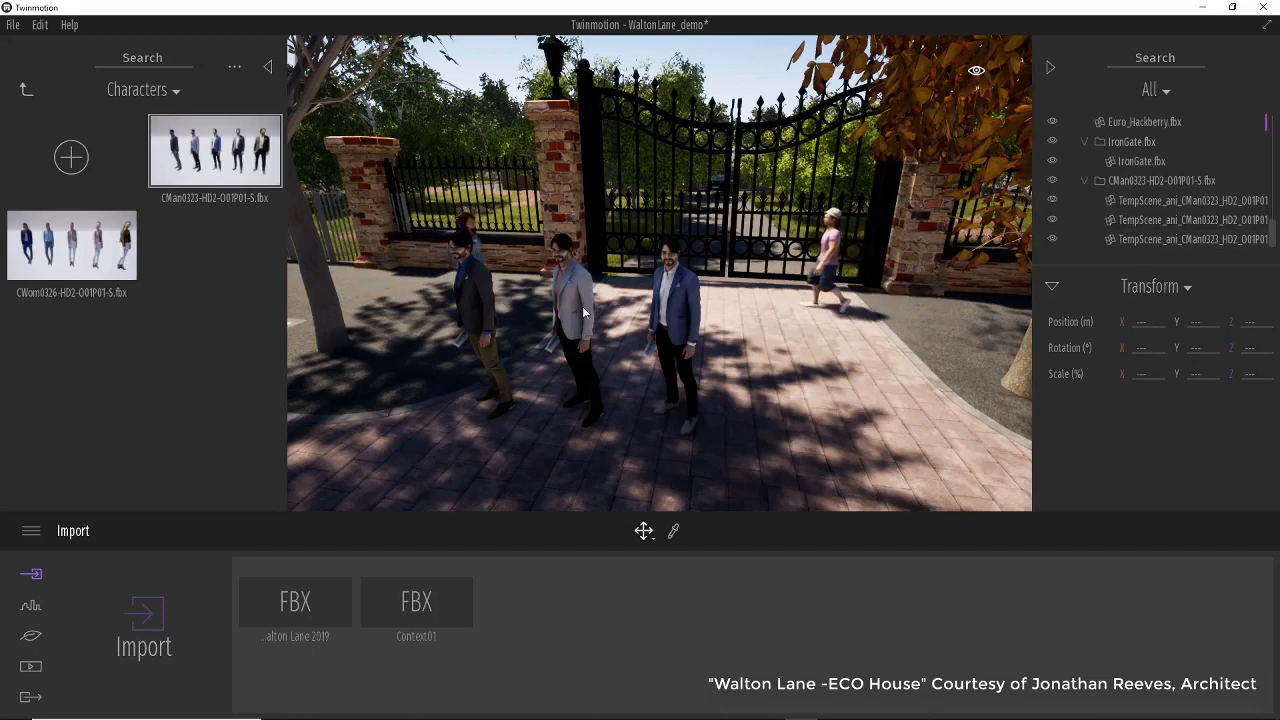
click(585, 313)
key(Delete)
click(472, 300)
key(Delete)
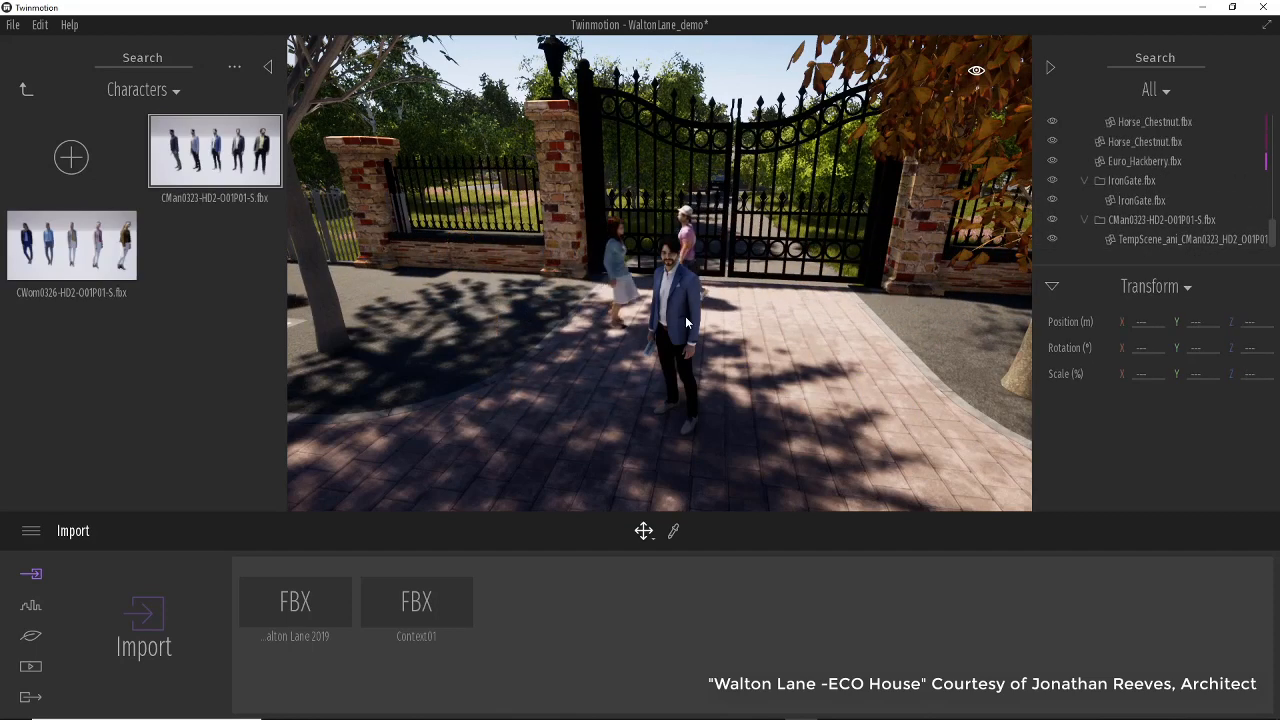
Move the remaining man over beside the left gate post.
click(686, 321)
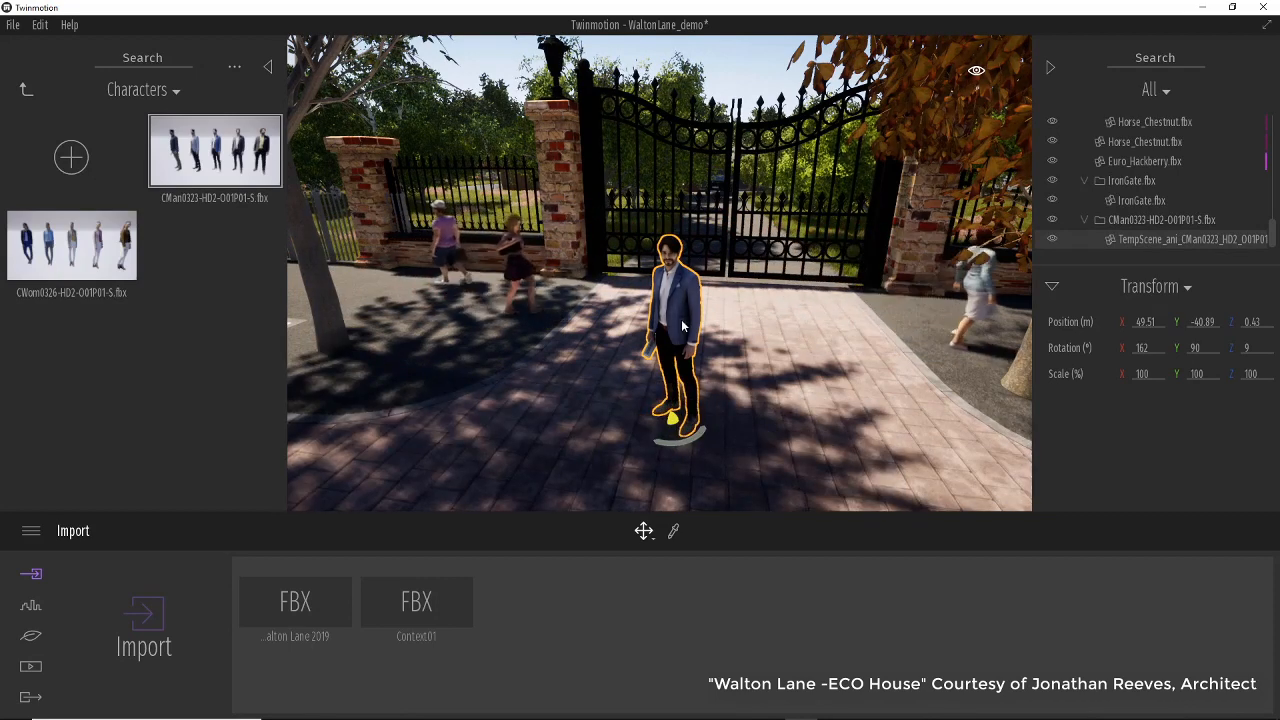
click(688, 425)
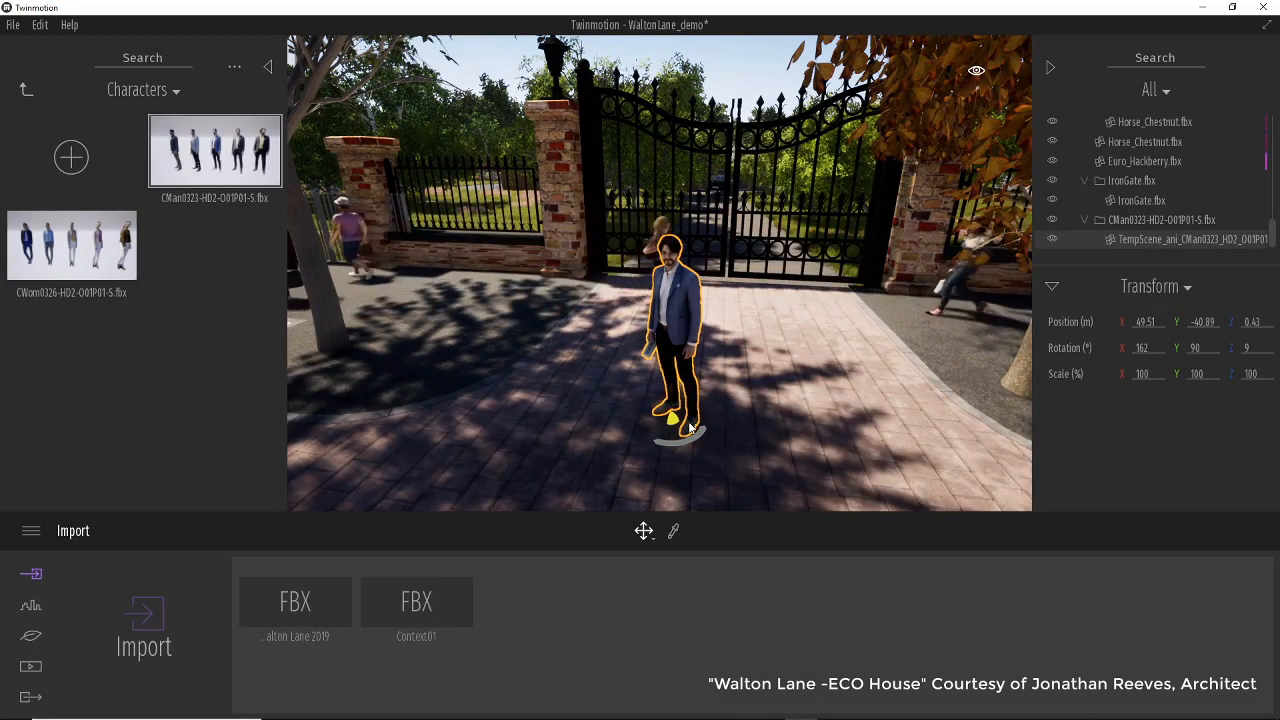
drag(688, 425, 465, 366)
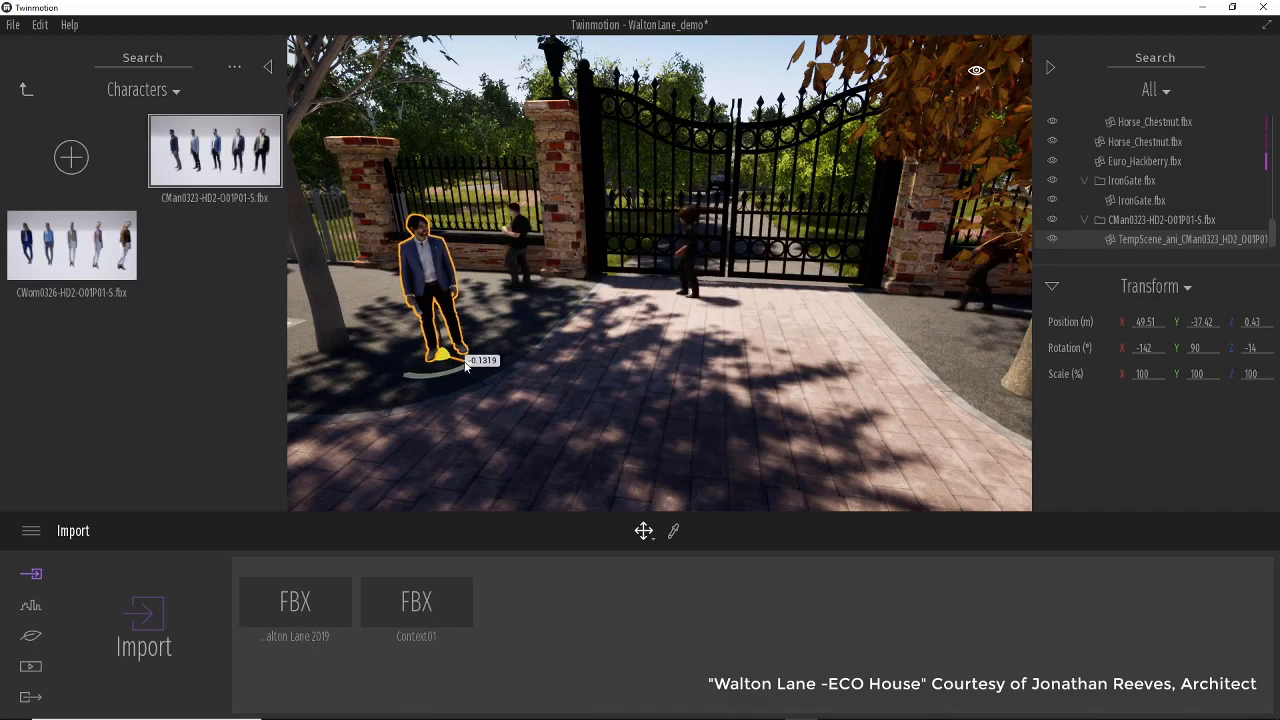
Place the CWom0326-HD2-O01P01-S character group from the library in front of the gate and expand it in the scene list.
drag(100, 250, 731, 341)
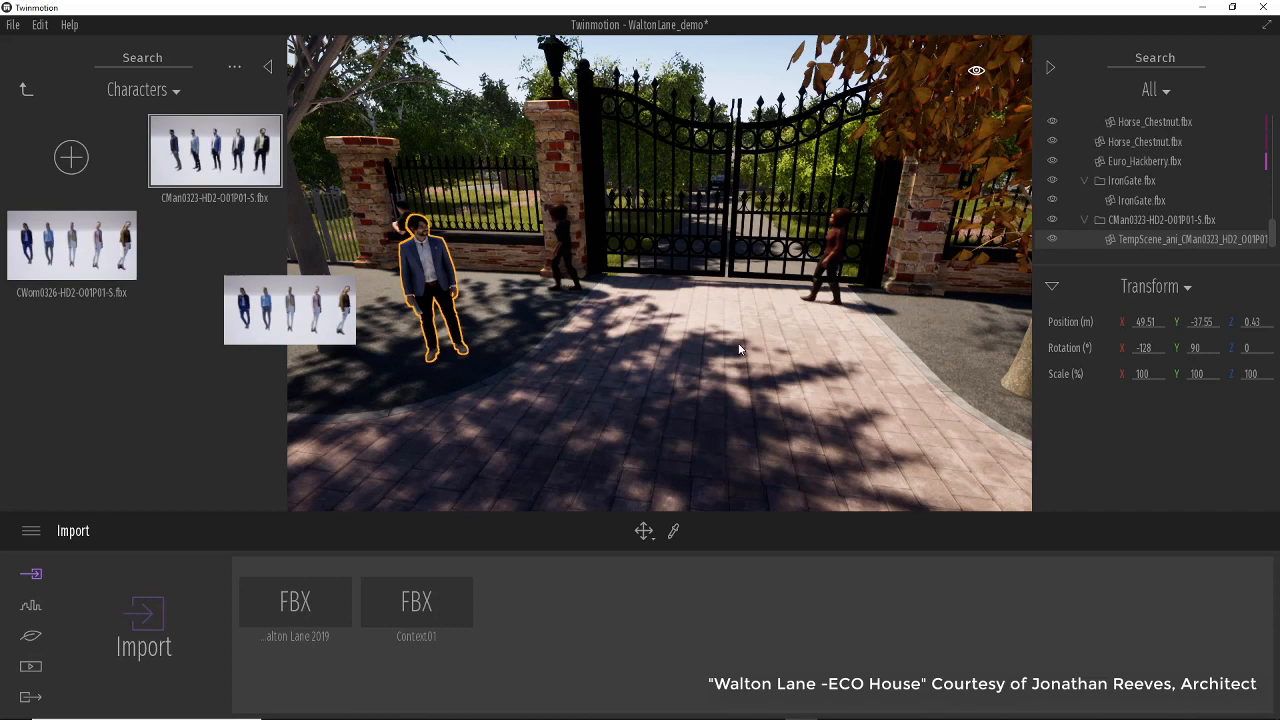
drag(740, 349, 740, 349)
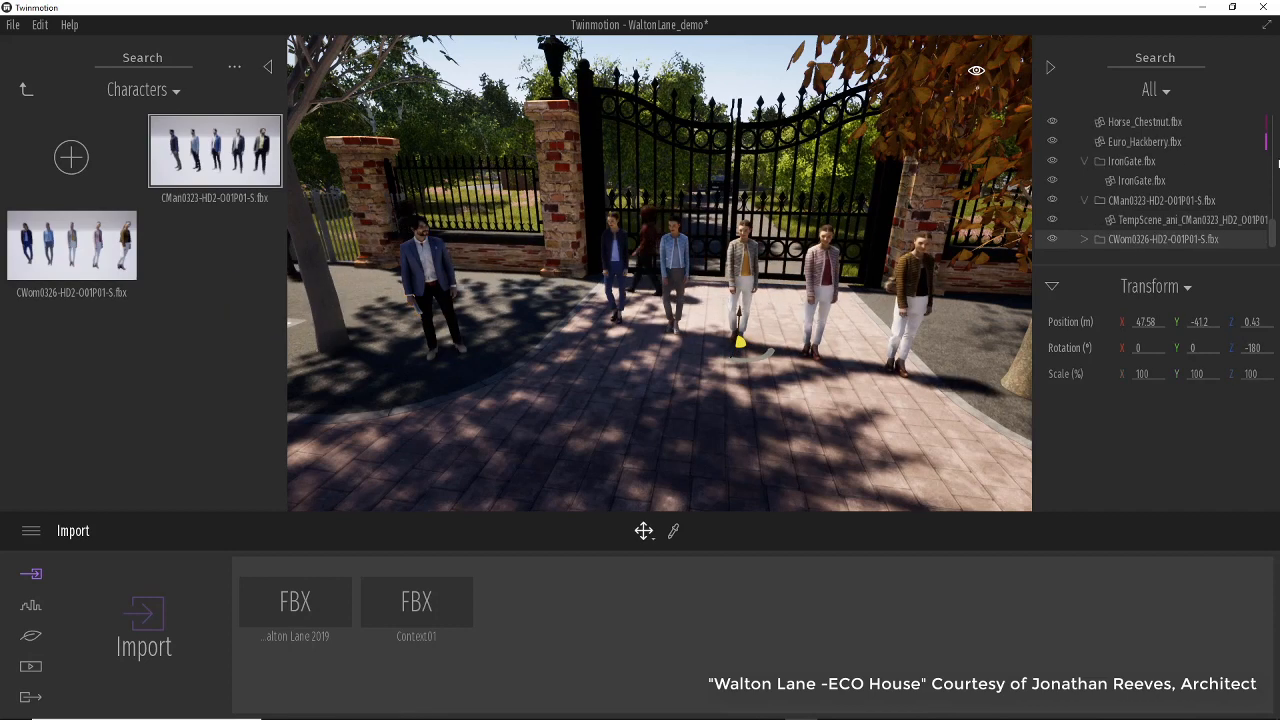
click(1085, 239)
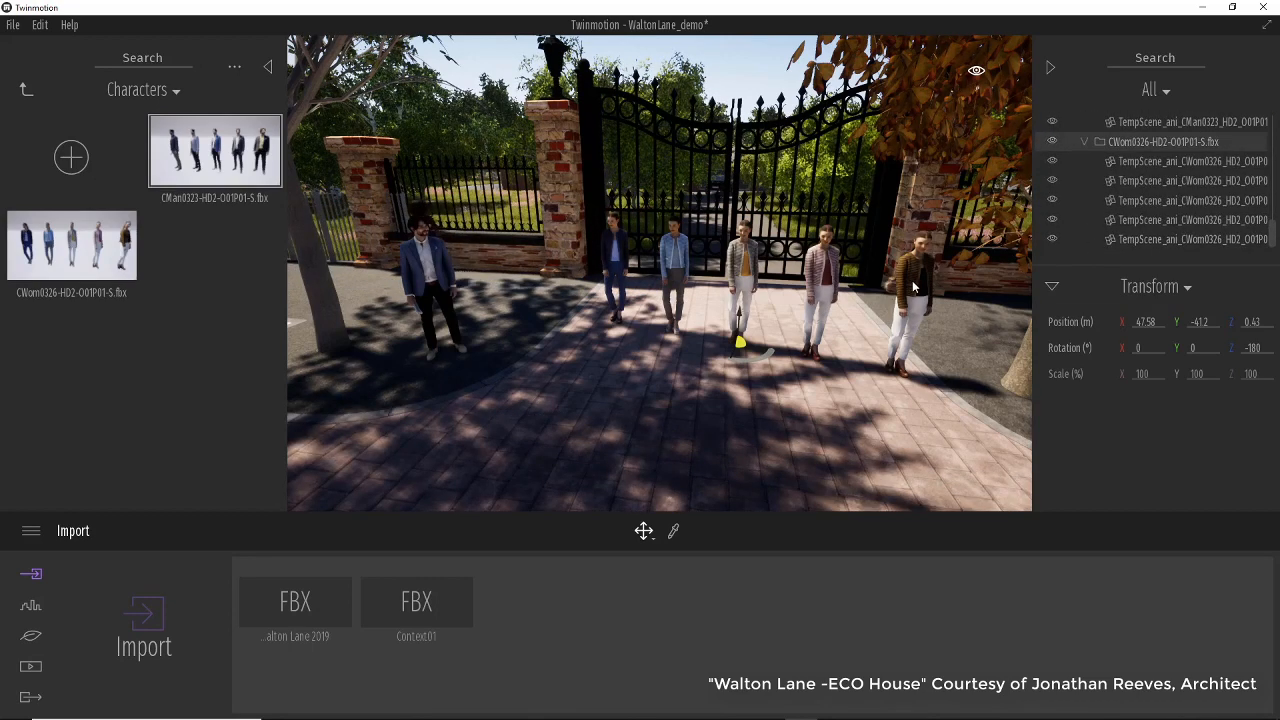
Delete every woman except the middle one and move her beside the right gate post.
key(Delete)
click(822, 272)
key(Delete)
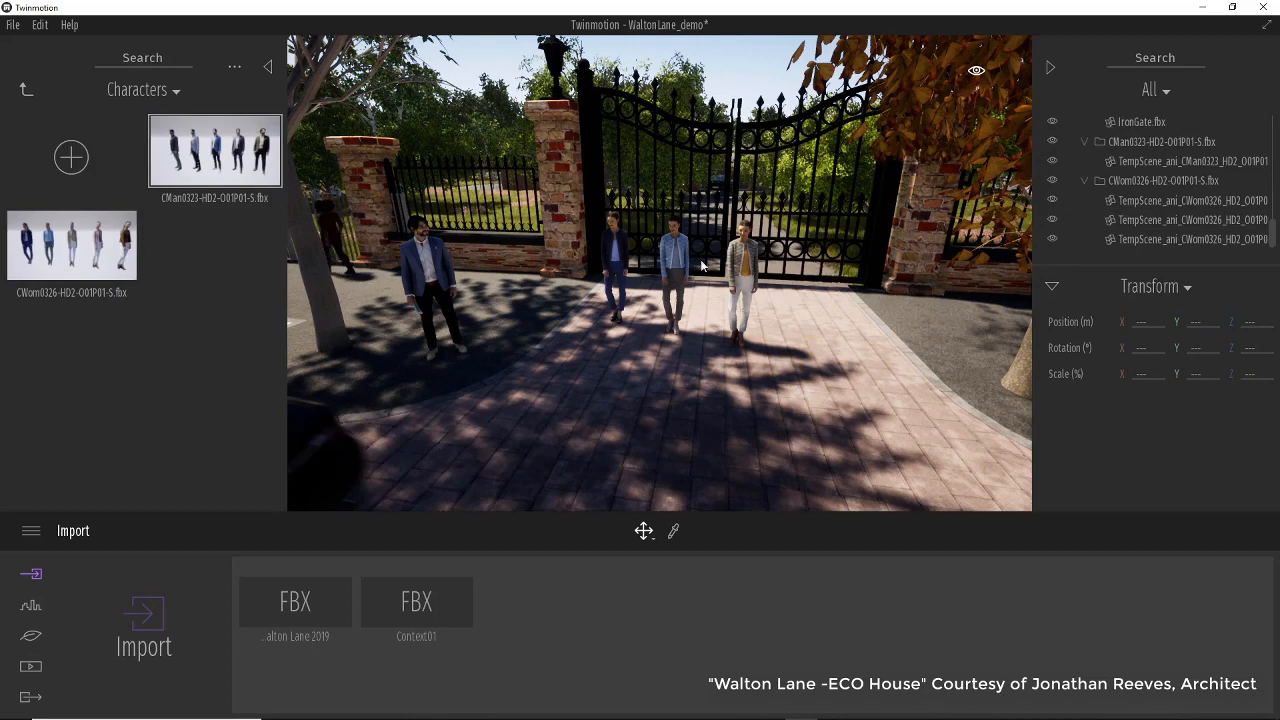
click(671, 269)
key(Delete)
click(613, 262)
key(Delete)
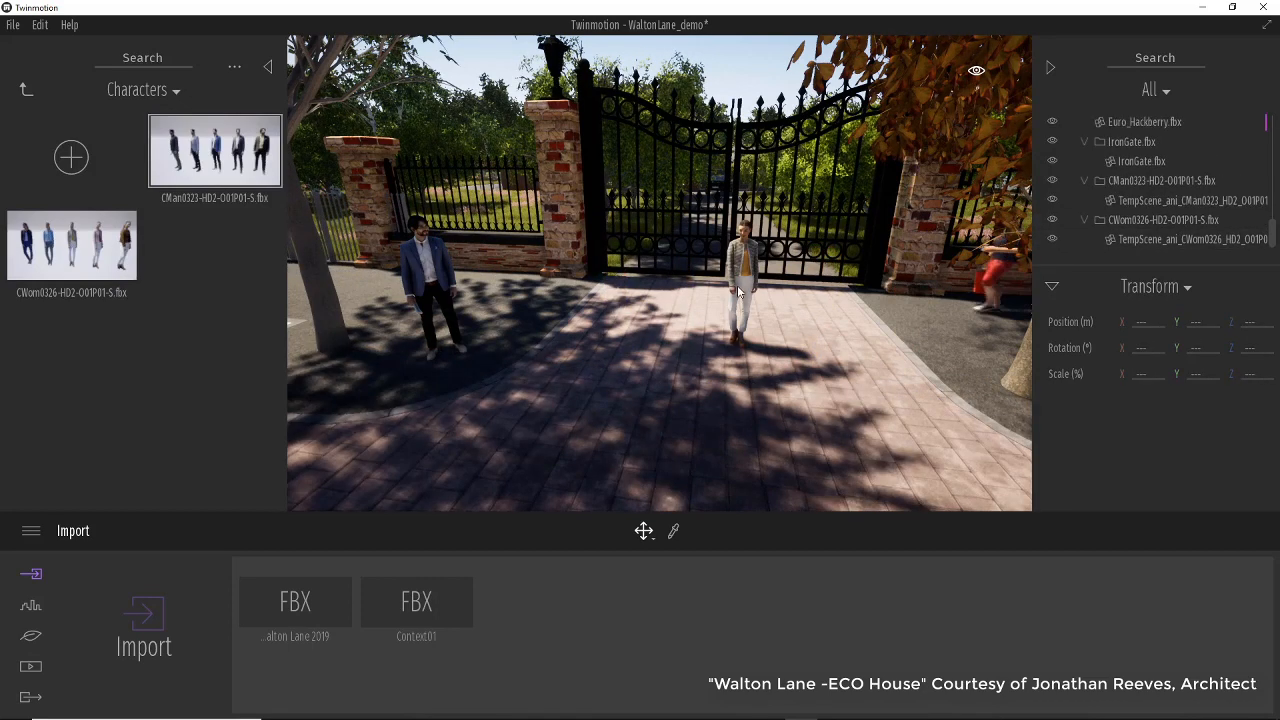
drag(770, 342, 886, 383)
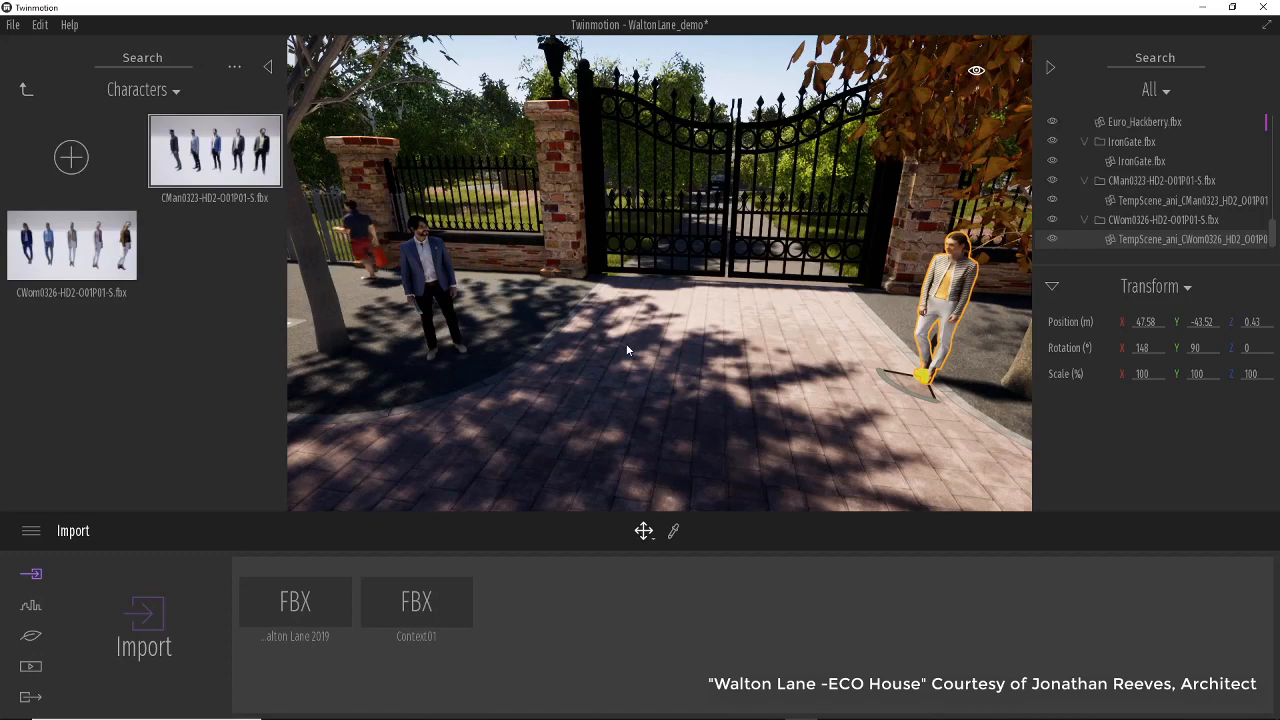
Navigate the view from the gate over the garden and into the house's living room.
scroll(618, 356, down, 3)
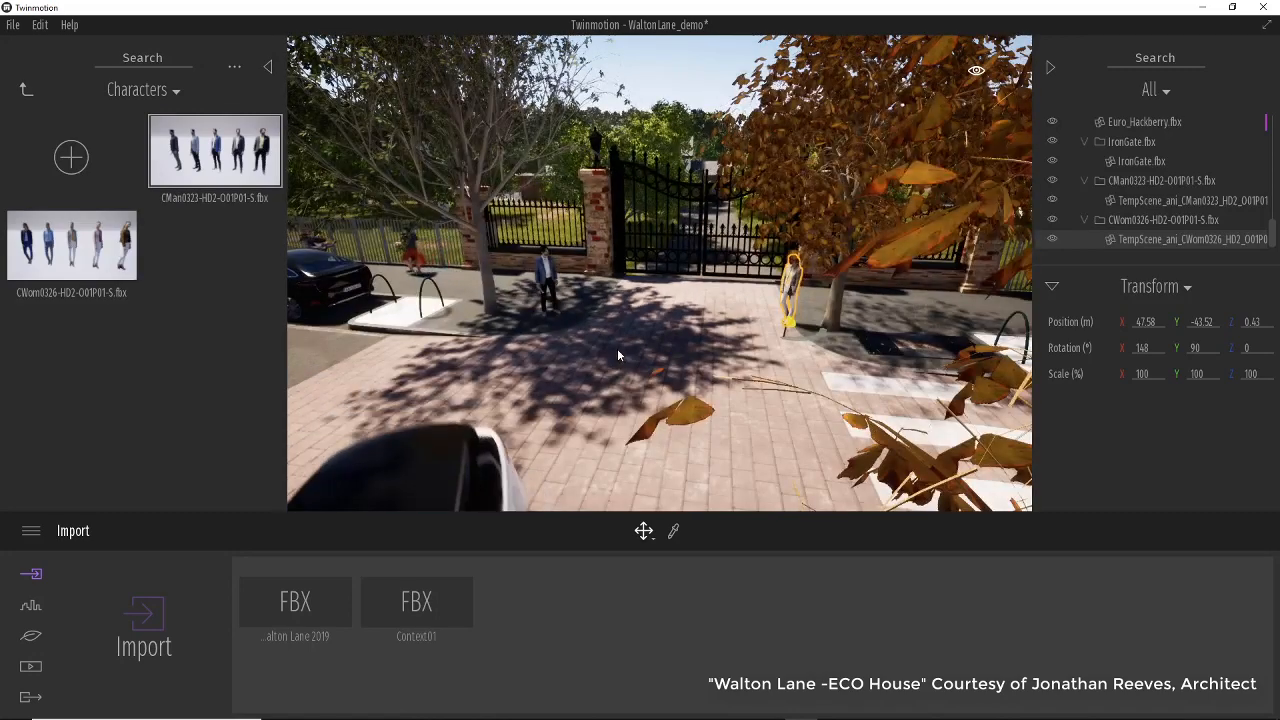
scroll(617, 355, down, 1)
scroll(603, 322, down, 5)
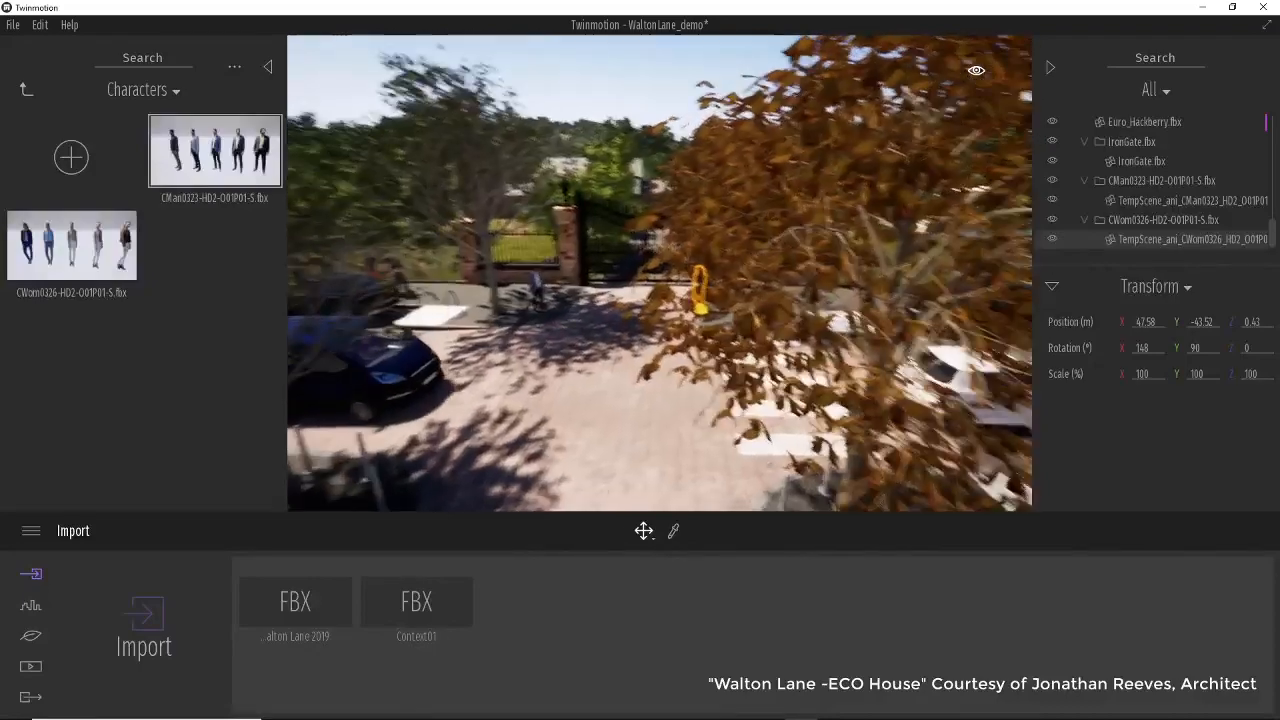
scroll(606, 326, down, 6)
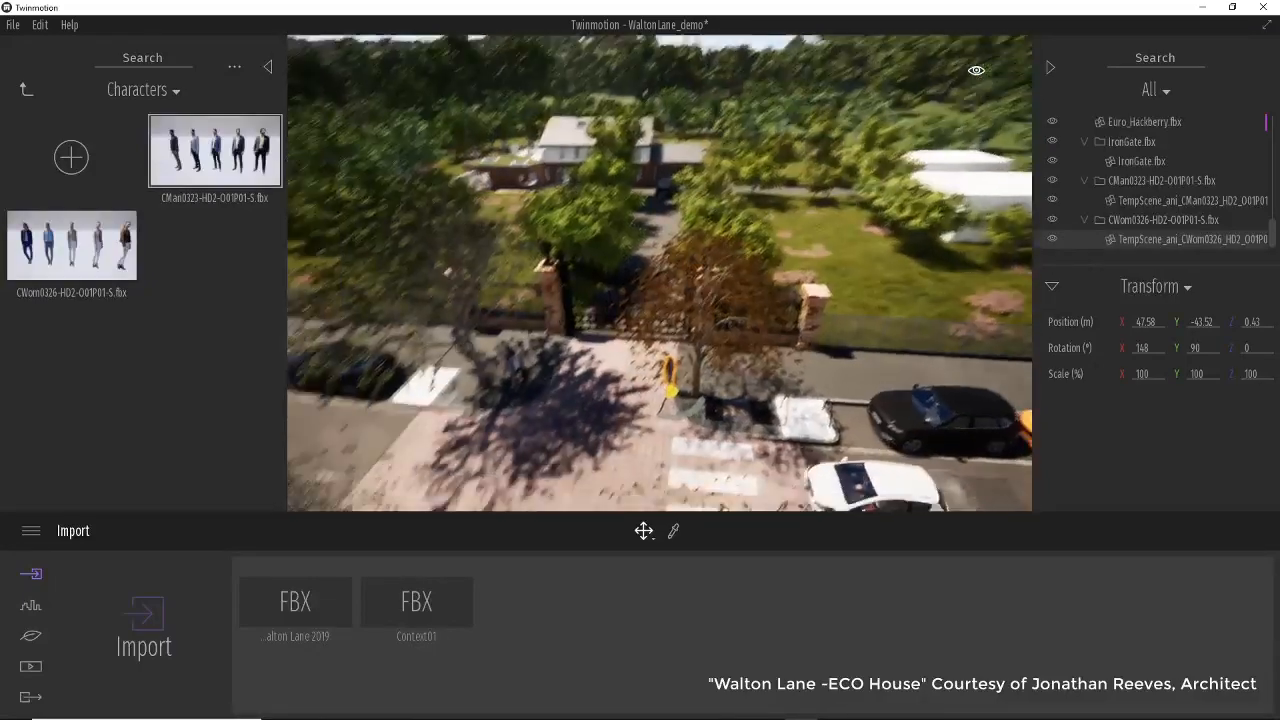
right_drag(606, 326, 840, 92)
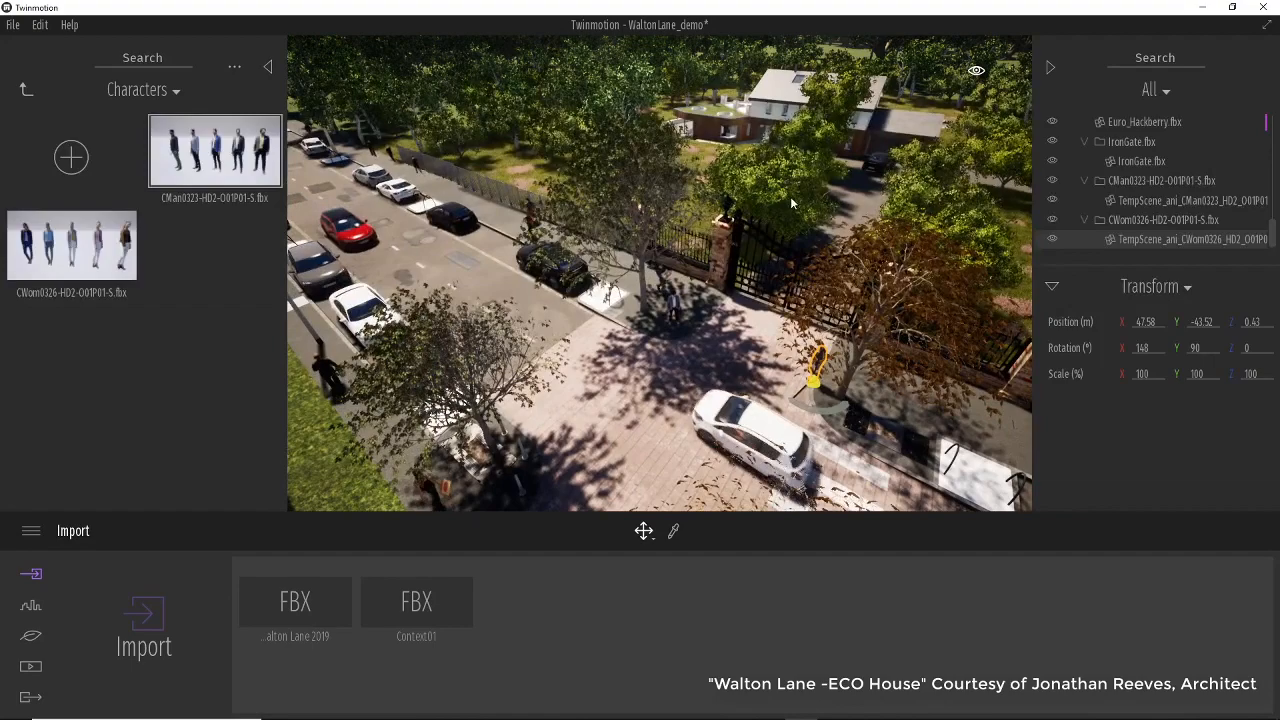
right_drag(791, 203, 745, 285)
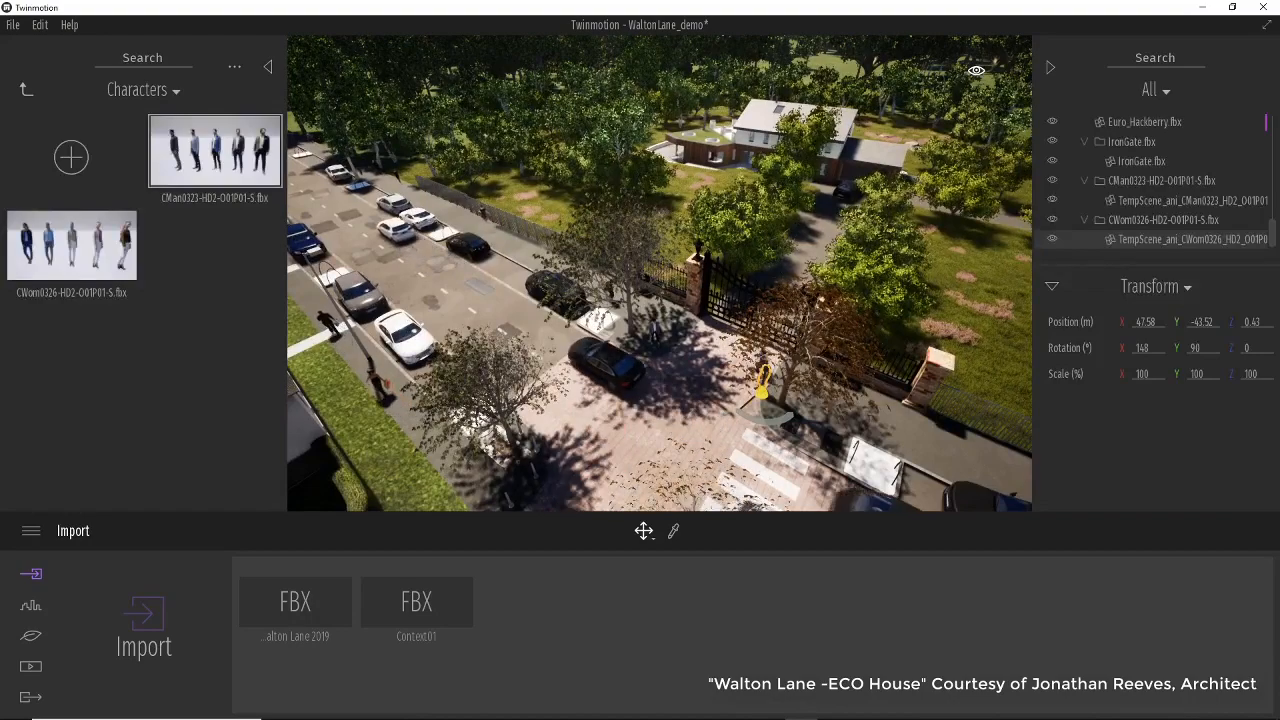
middle_drag(700, 275, 630, 430)
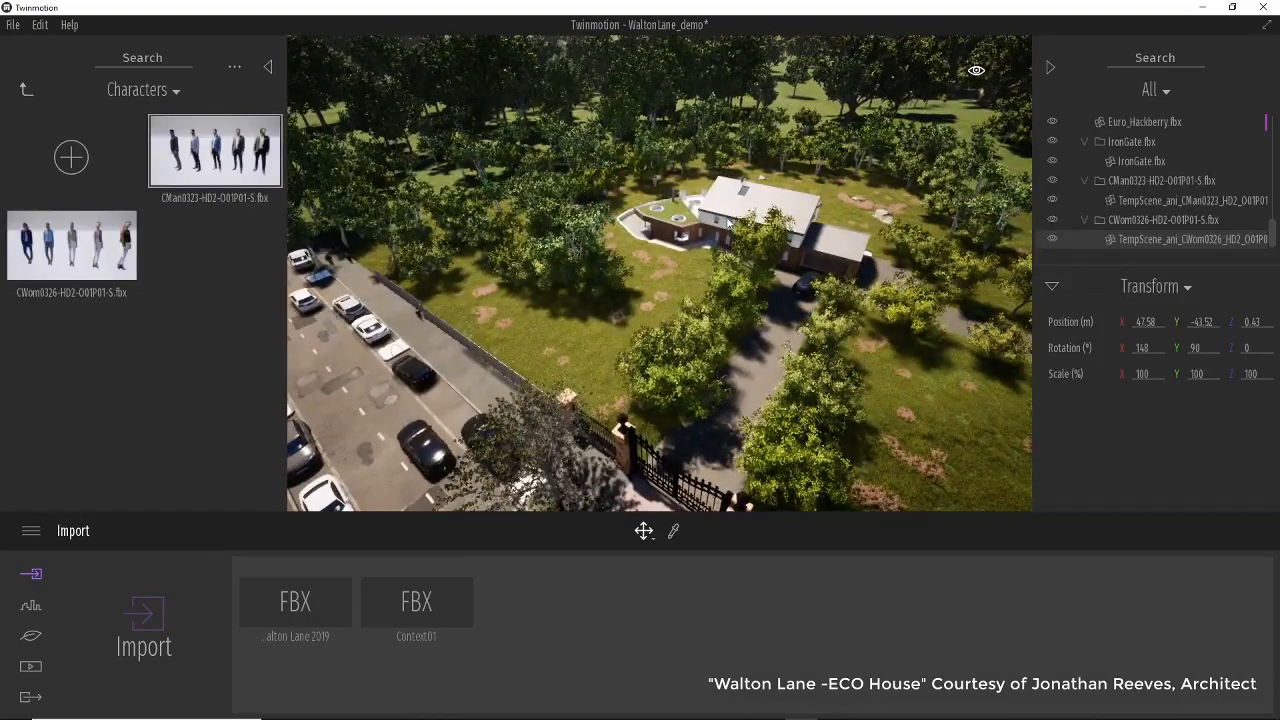
scroll(716, 224, up, 5)
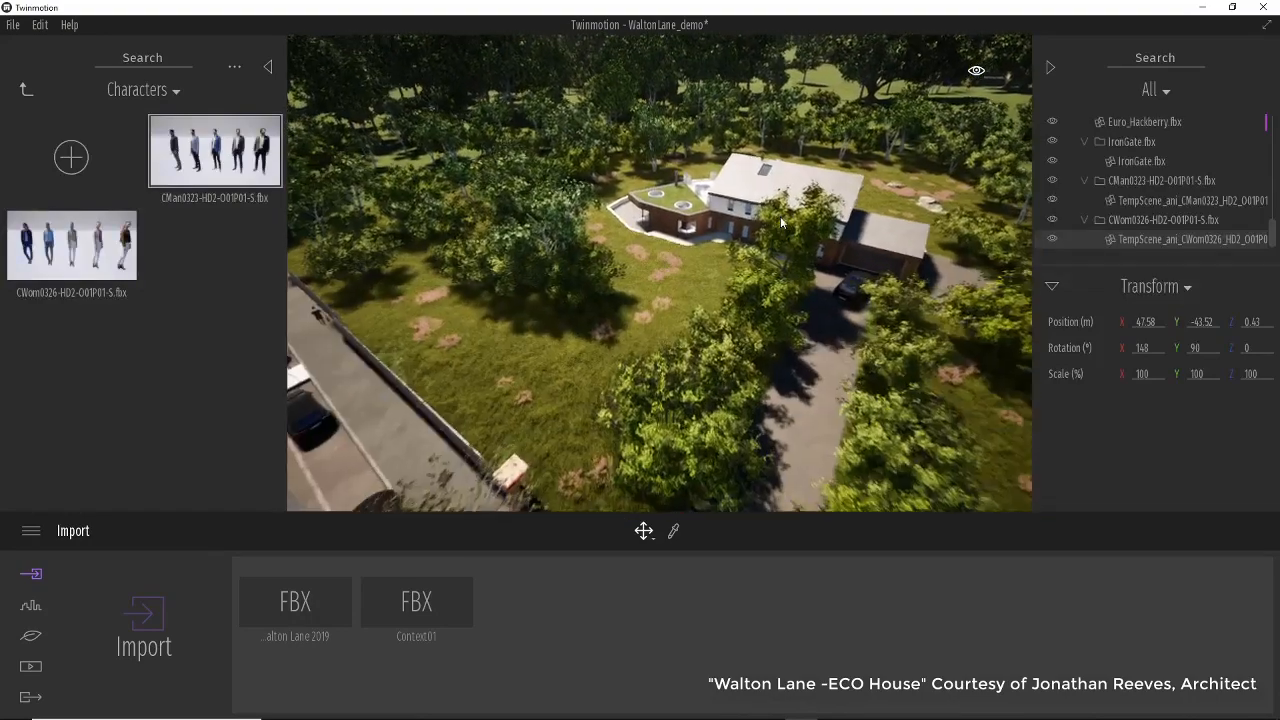
scroll(716, 224, up, 5)
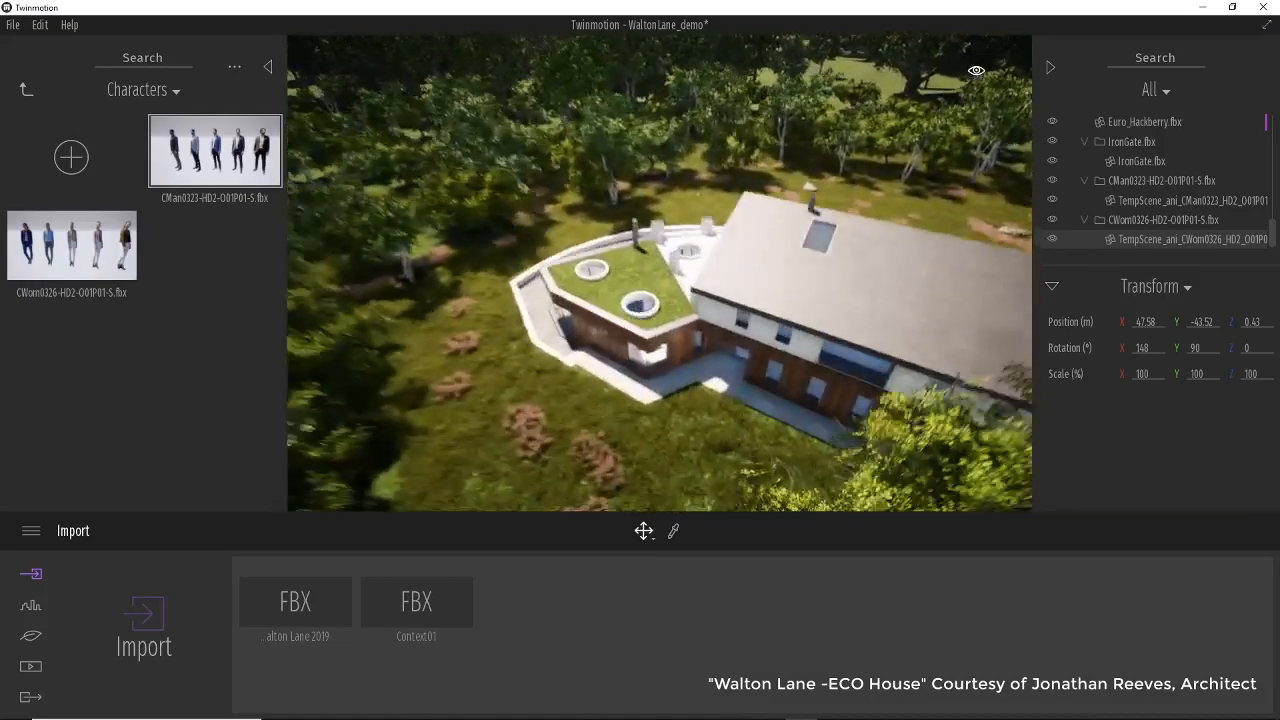
scroll(716, 224, up, 6)
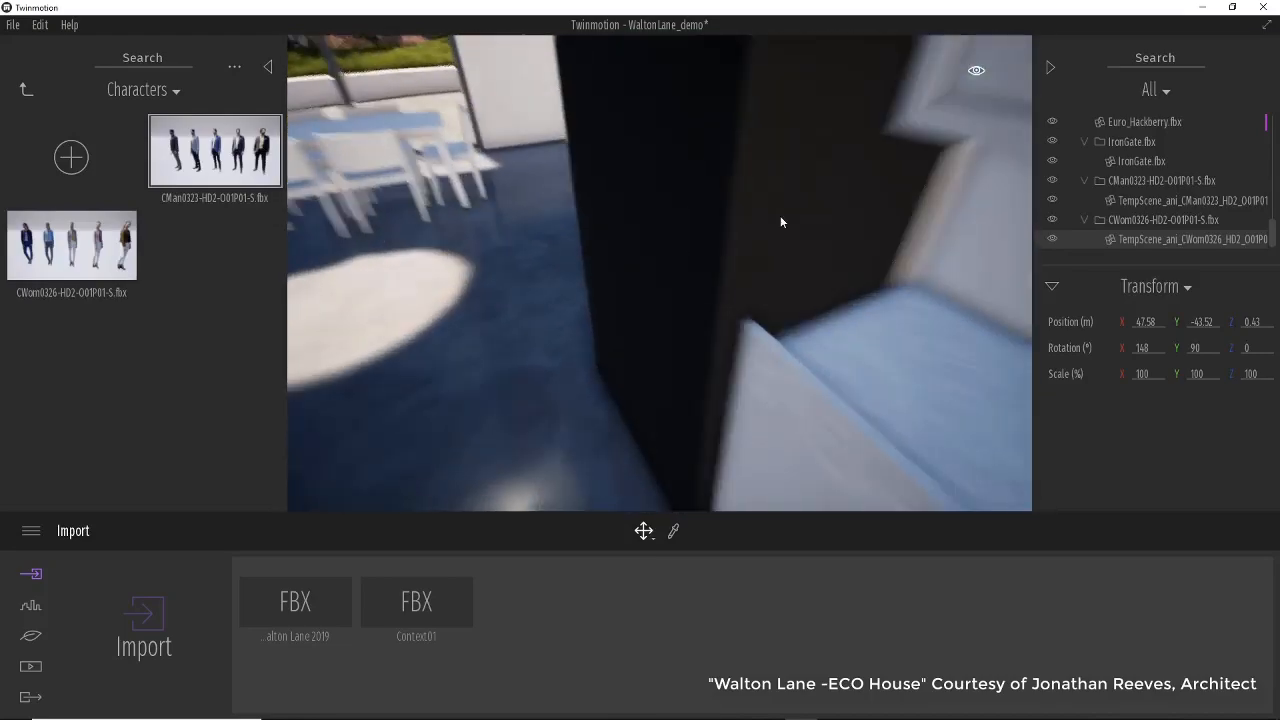
scroll(706, 192, up, 3)
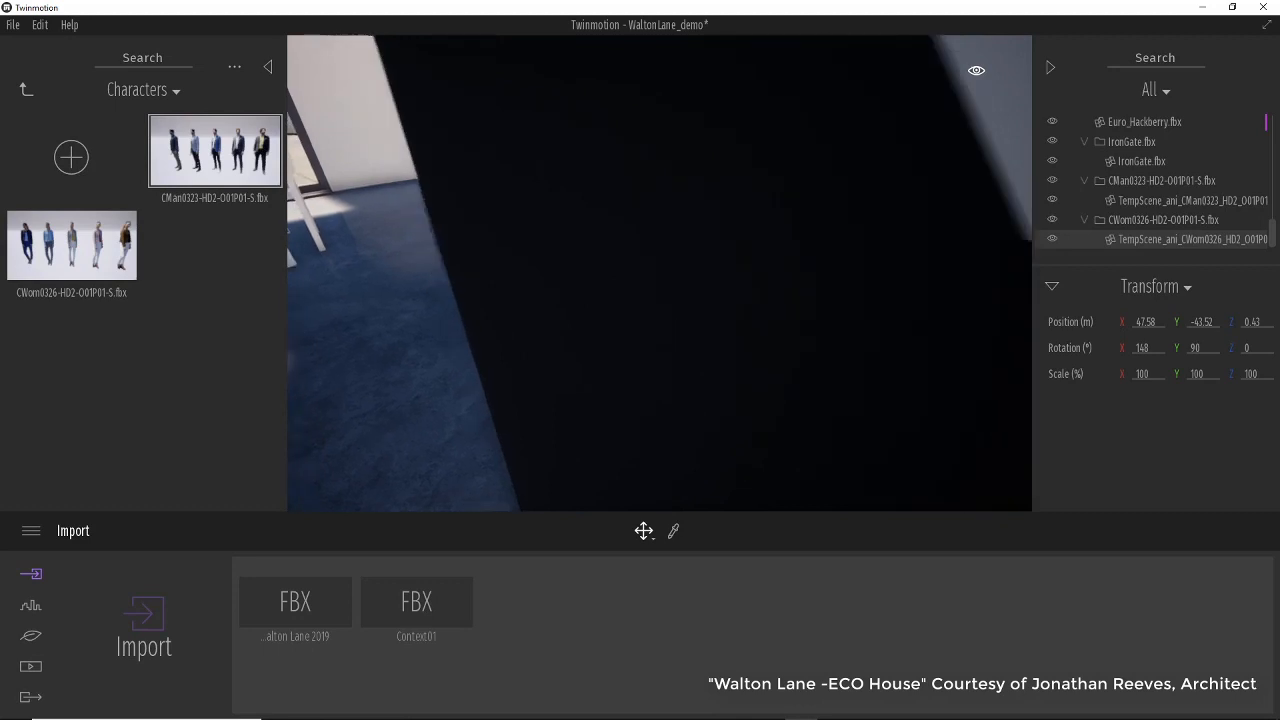
mouse_move(478, 200)
middle_down()
mouse_move(410, 200)
mouse_move(485, 207)
middle_up()
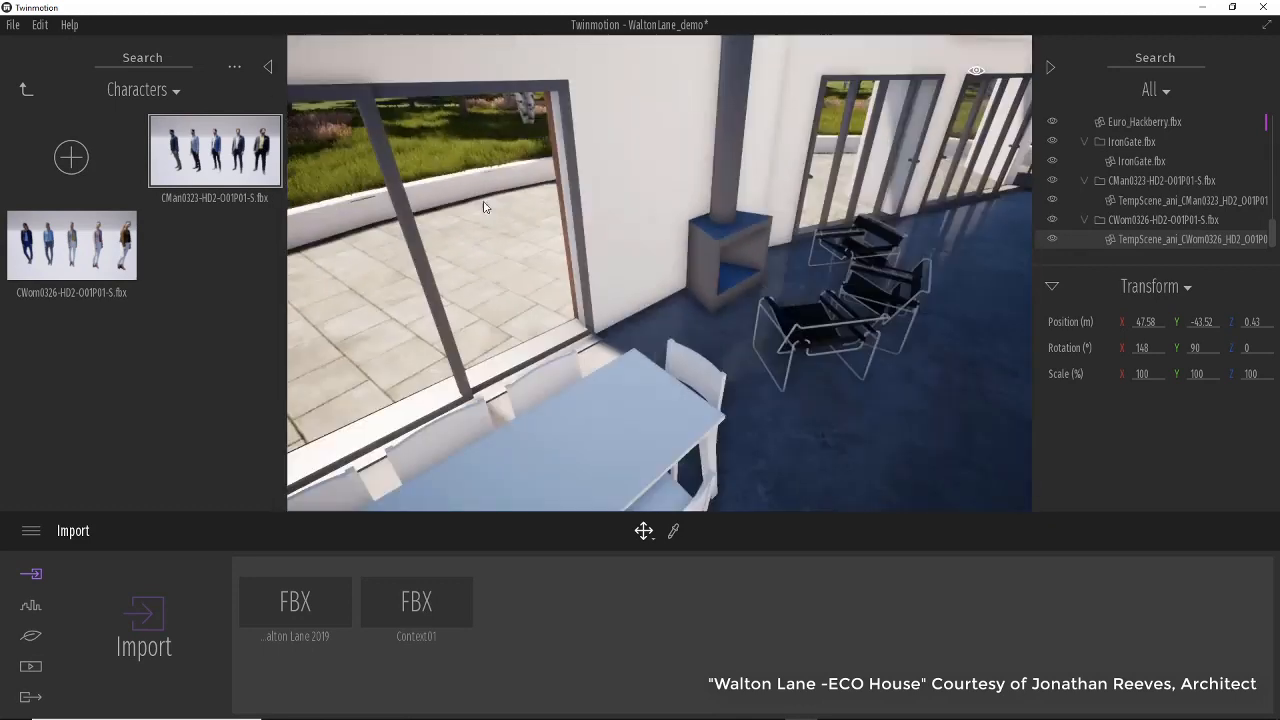
Focus the view on the living-room fireplace and orbit around it and the chairs.
click(744, 287)
key(f)
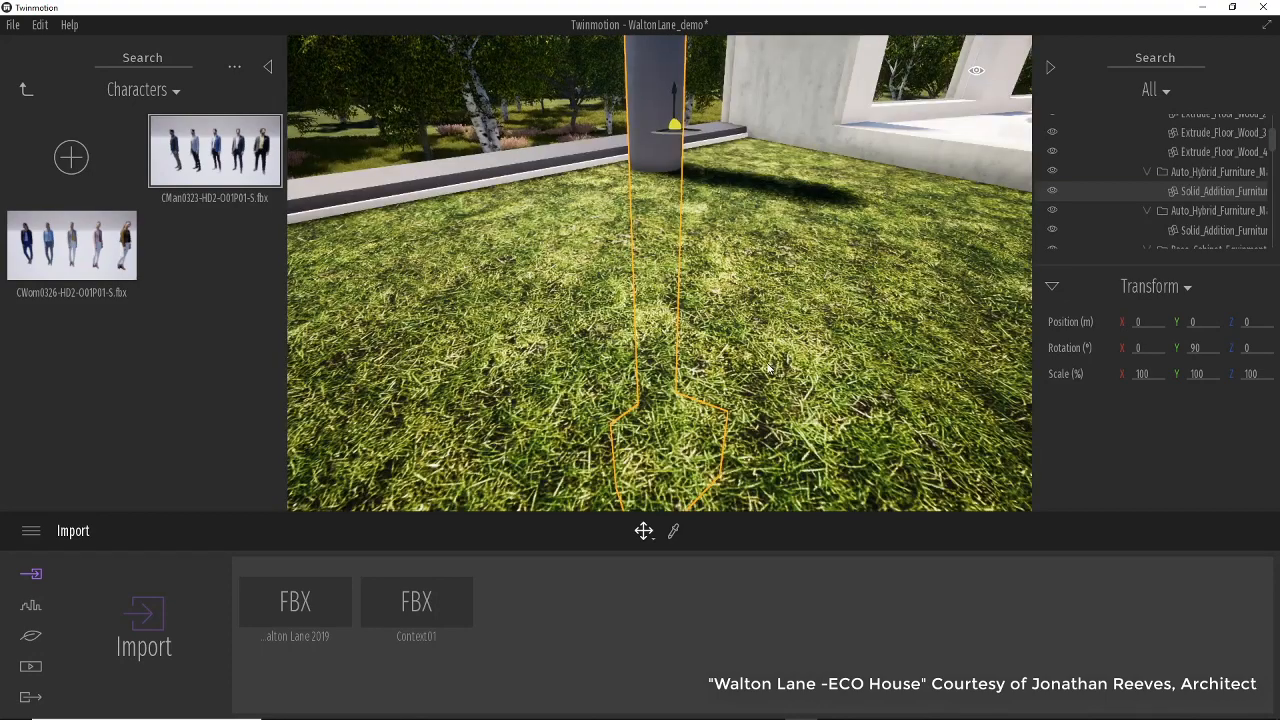
middle_drag(769, 368, 743, 240)
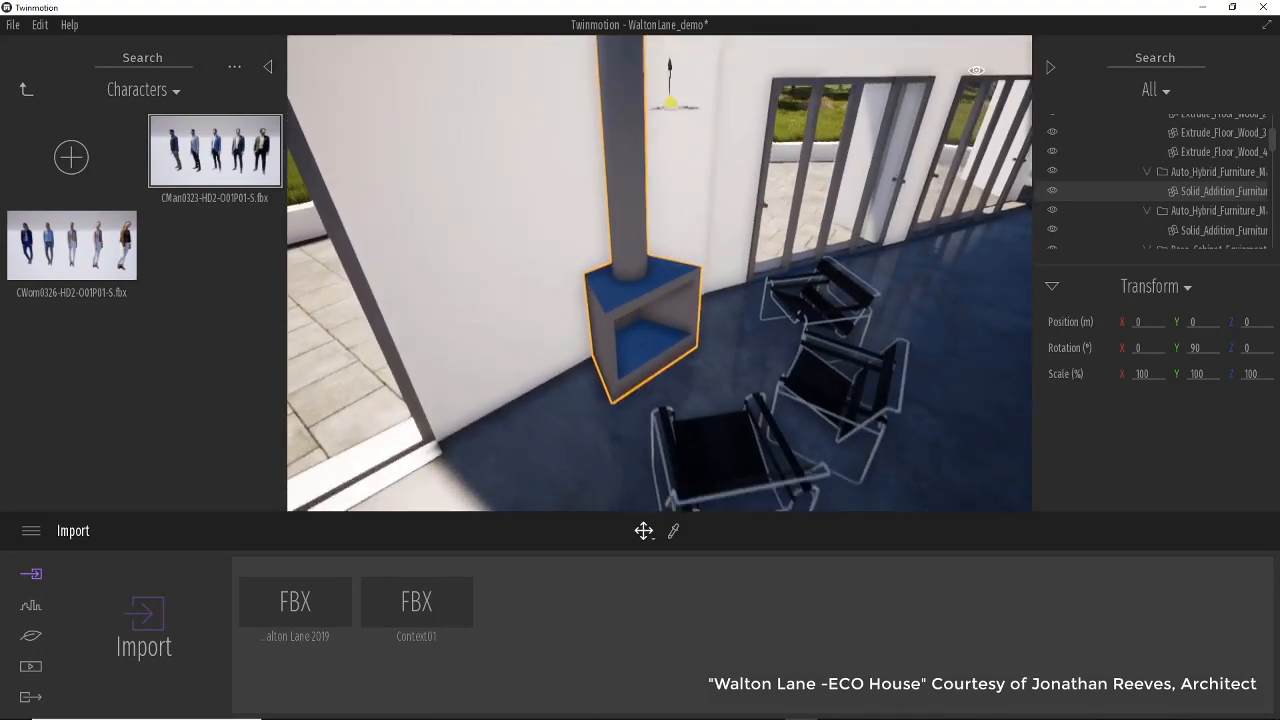
shift+middle_drag(838, 438, 801, 394)
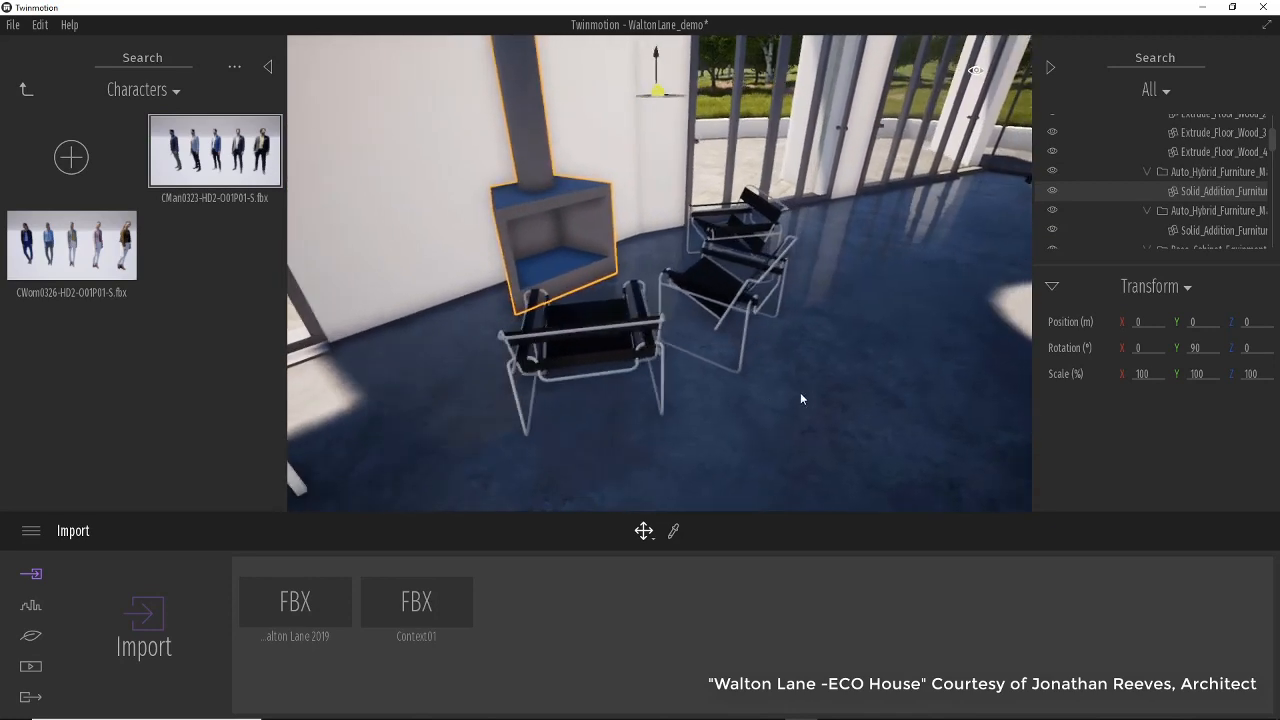
right_drag(801, 399, 878, 394)
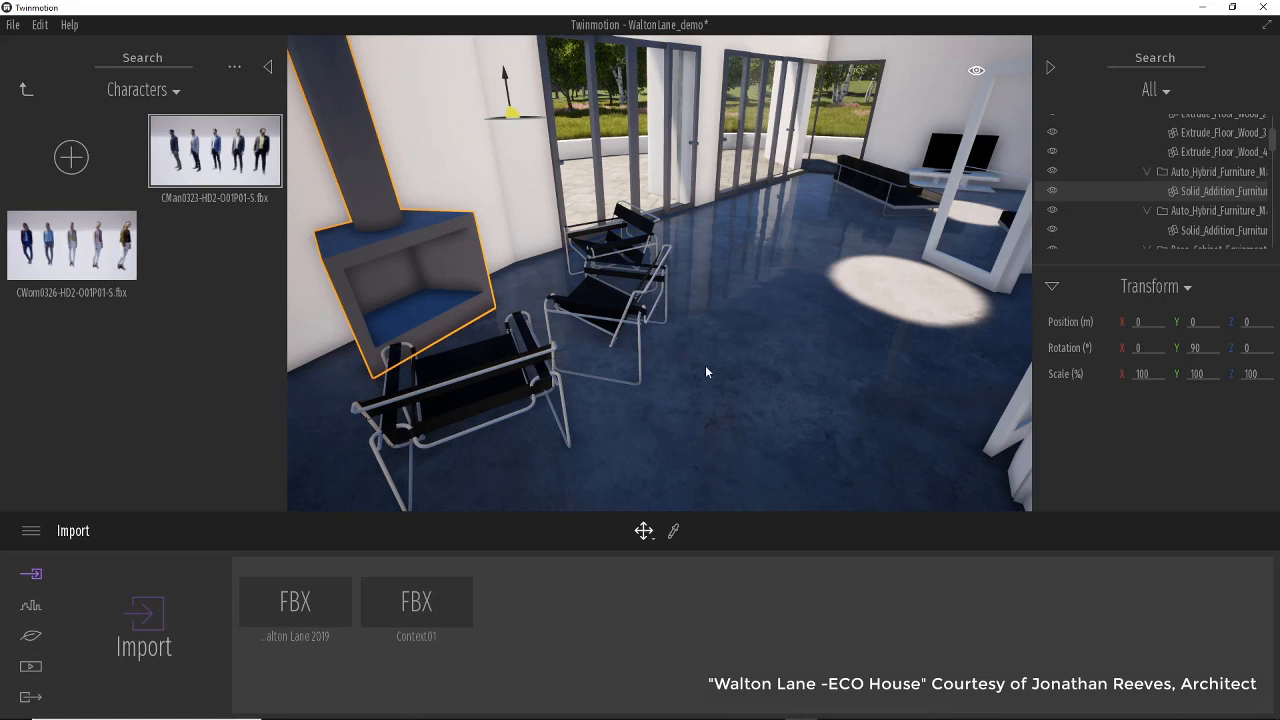
Create a new media image of the living-room view and switch to the Image 02 viewpoint.
click(31, 669)
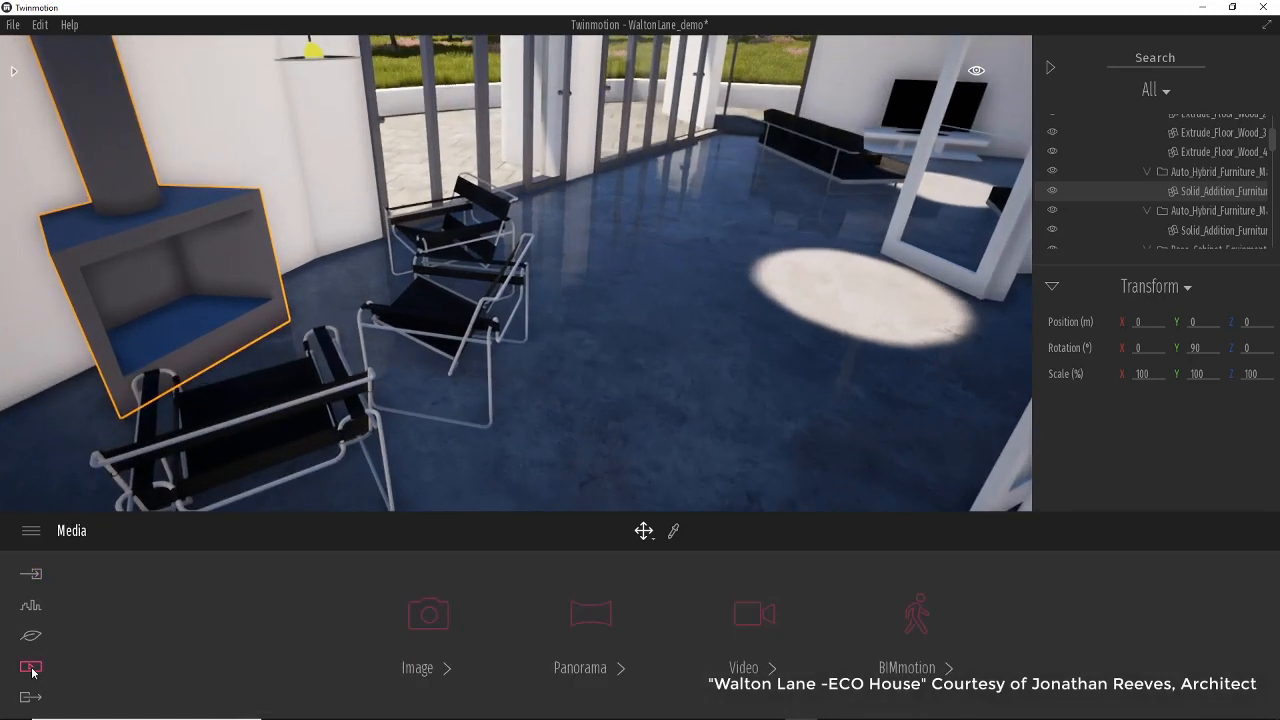
click(432, 653)
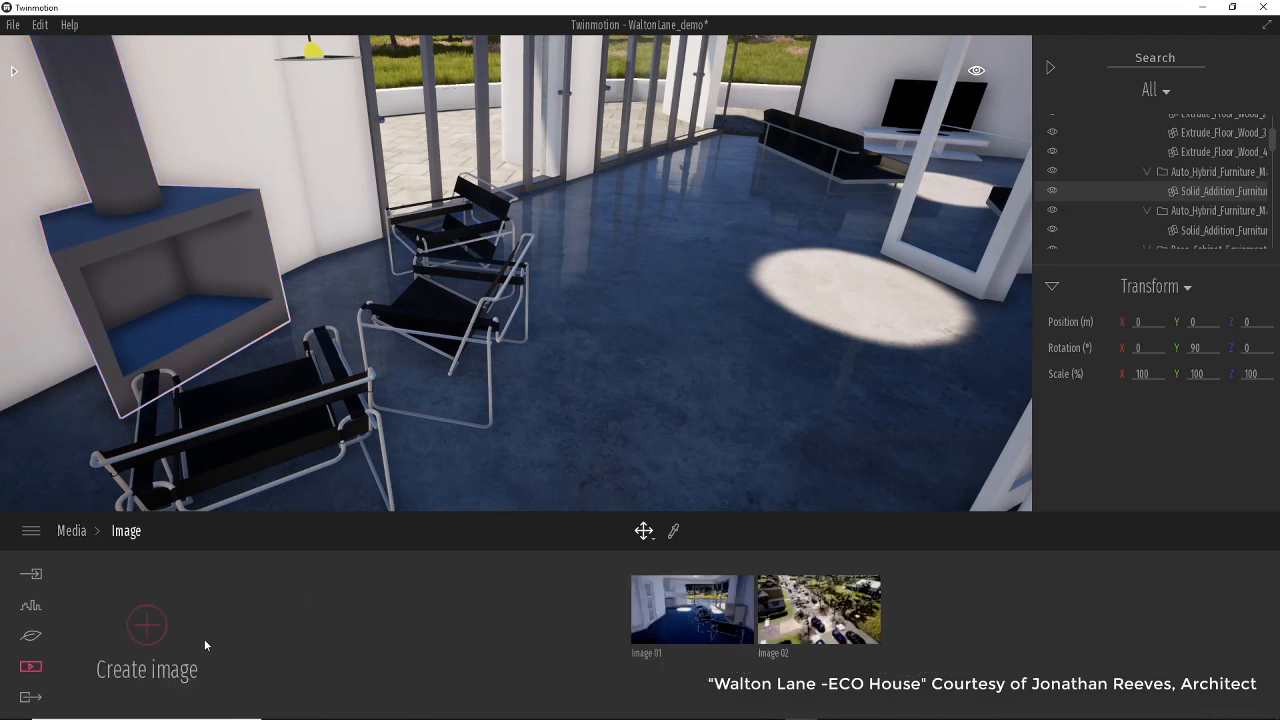
click(148, 627)
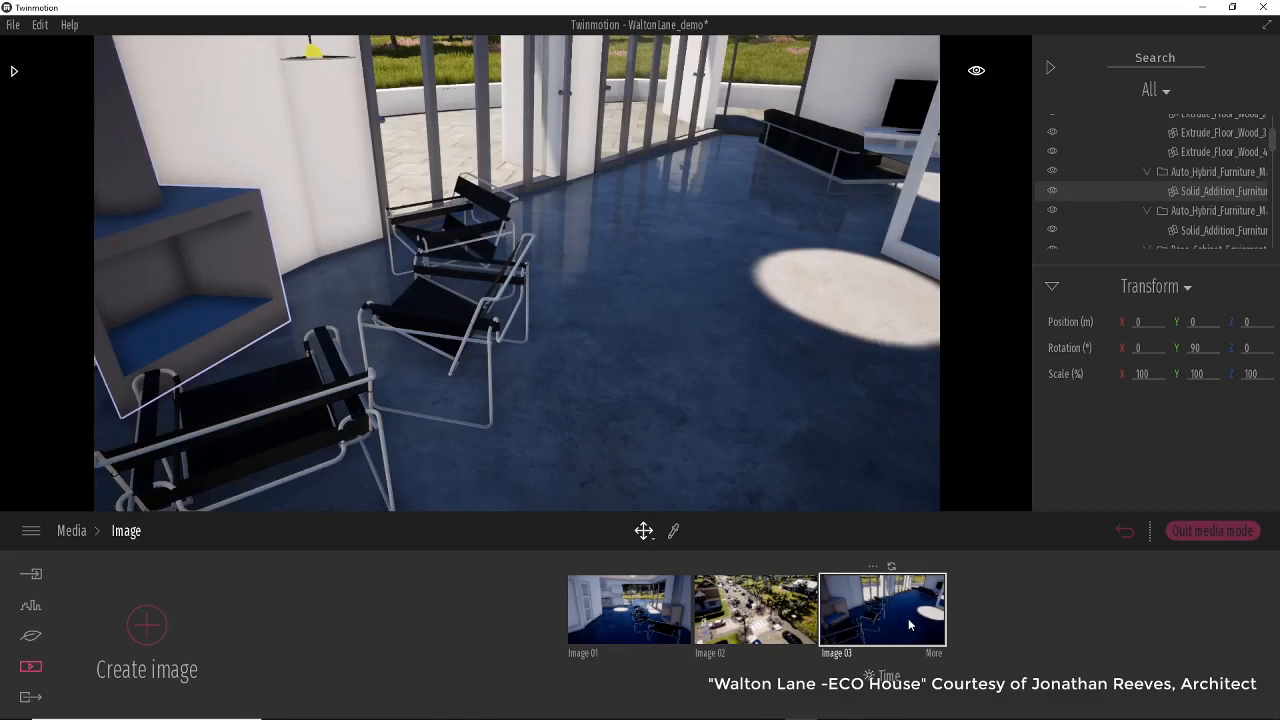
click(760, 626)
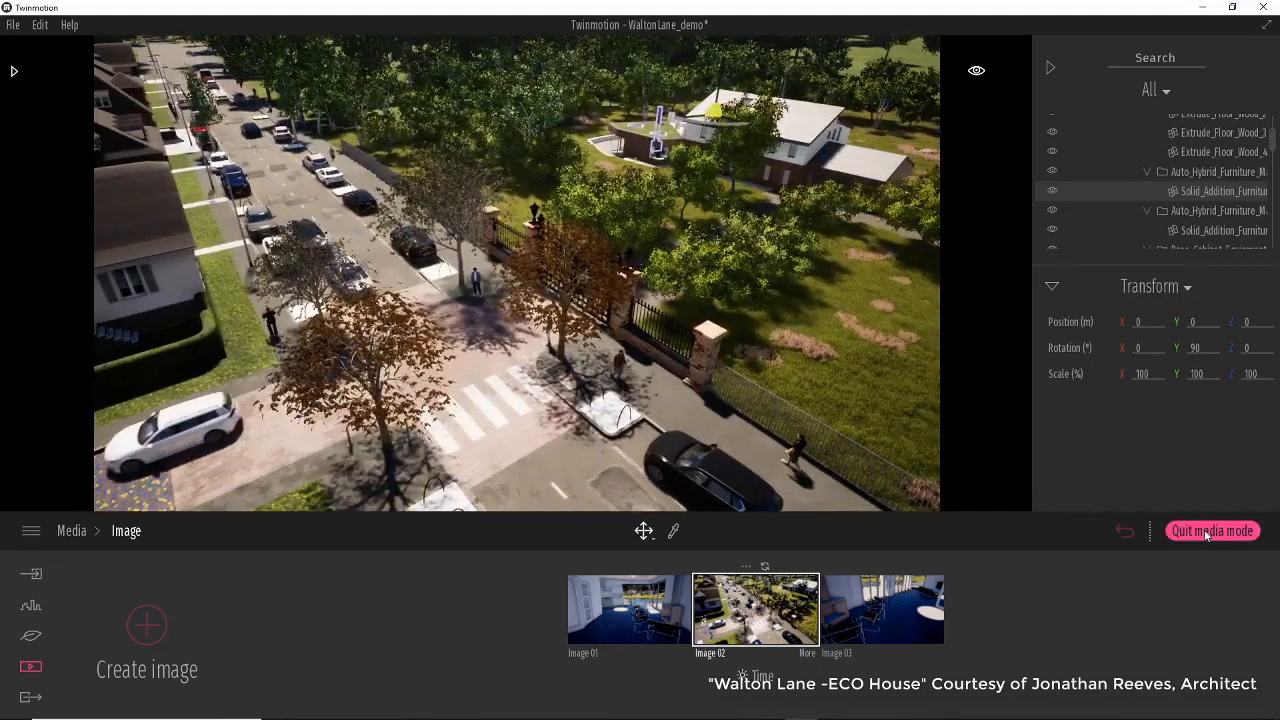
Leave media mode, orbit over the street by the gate, and return to the Image 01 living-room viewpoint.
click(1195, 531)
right_drag(745, 415, 880, 430)
right_drag(600, 375, 475, 362)
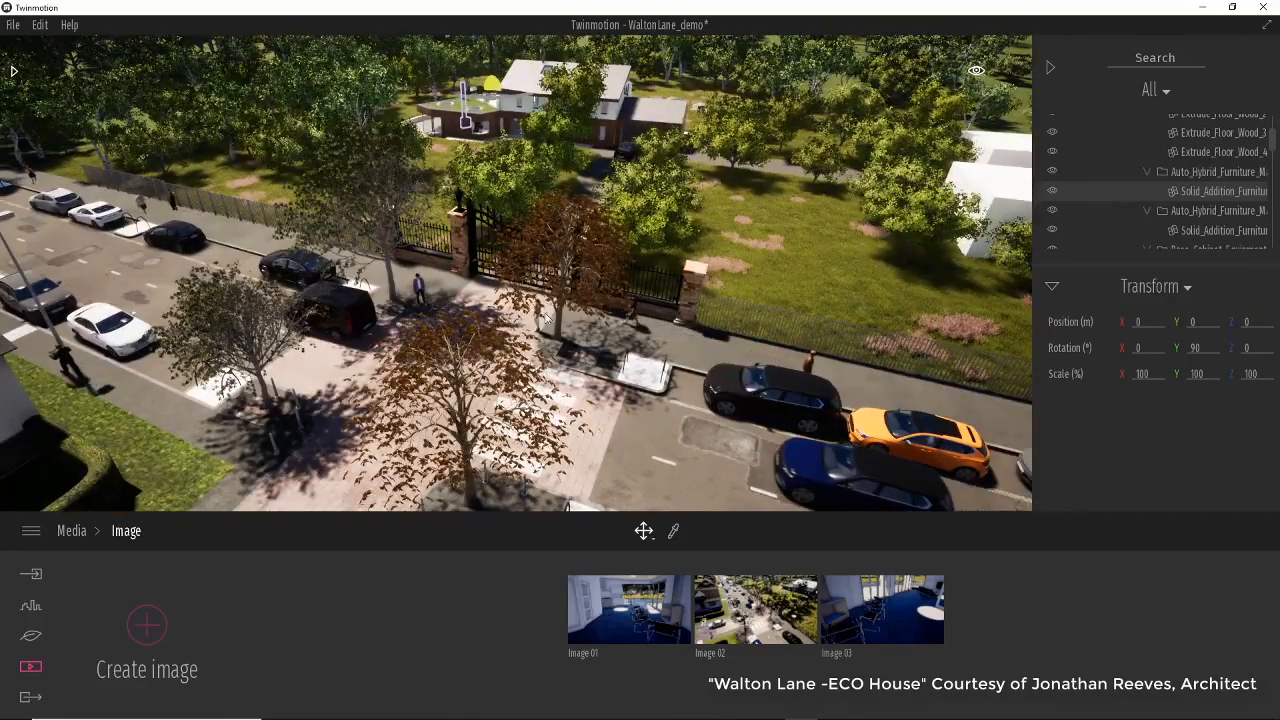
click(681, 411)
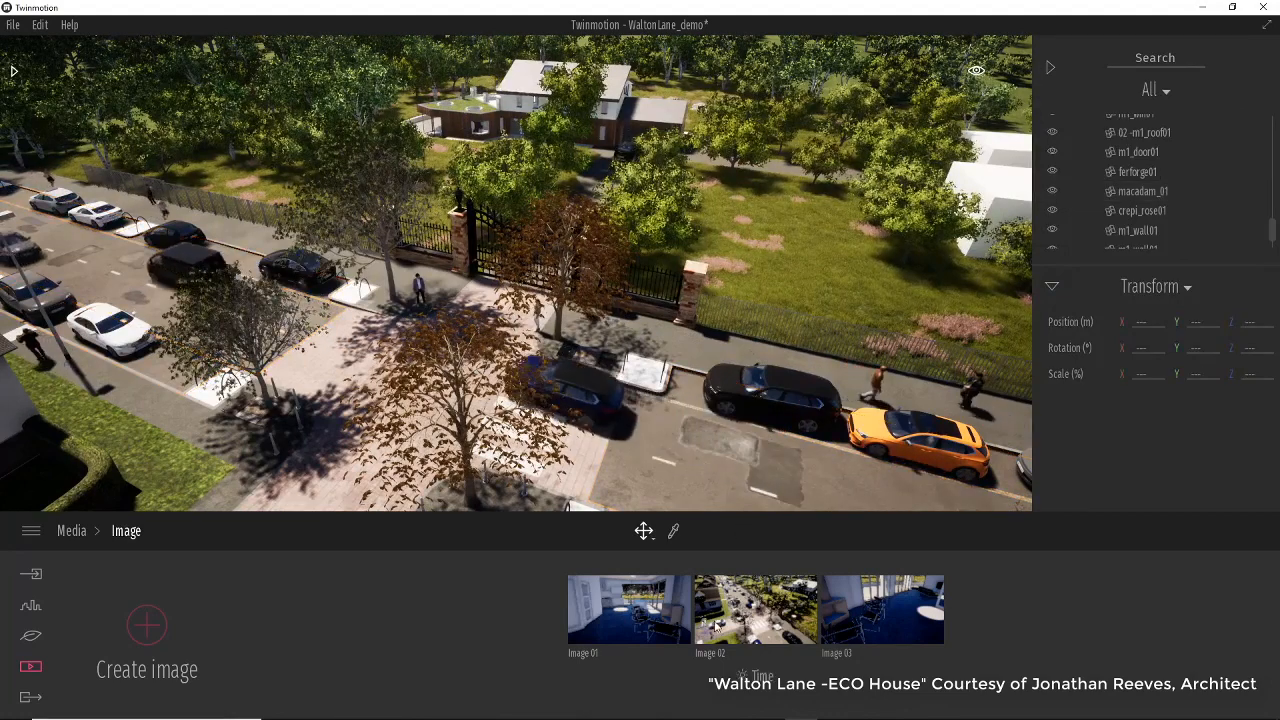
click(636, 613)
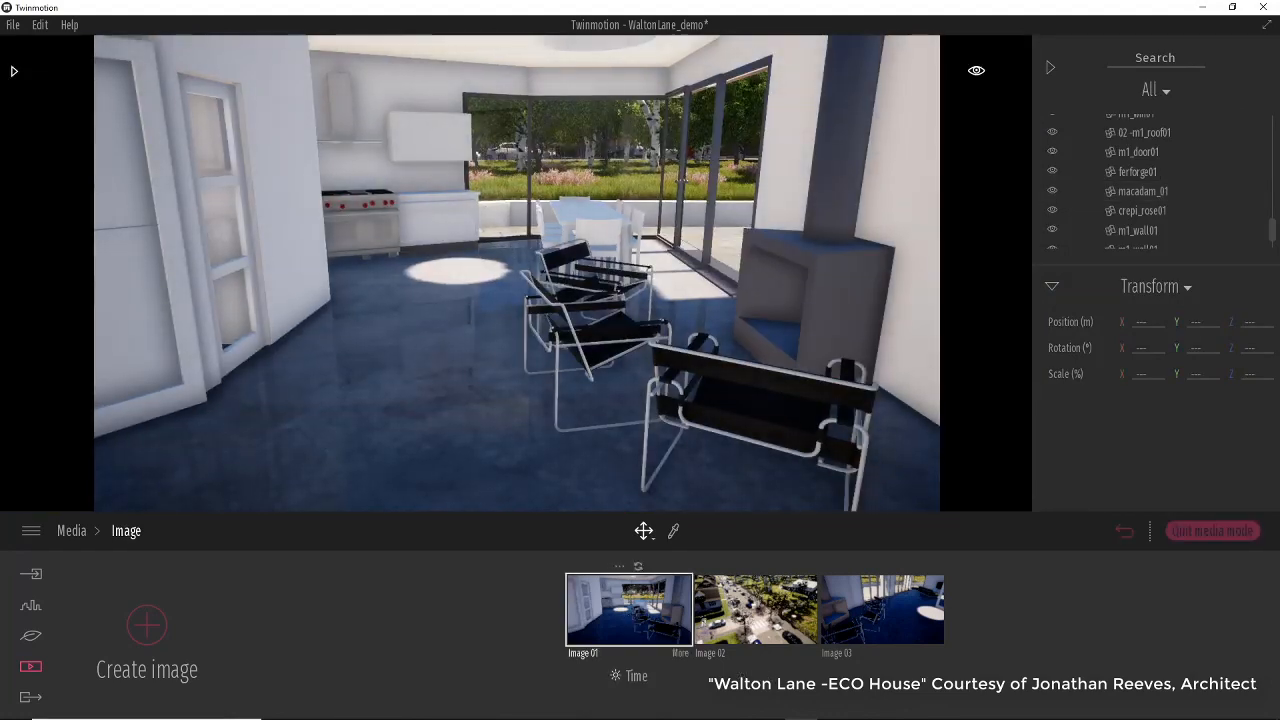
Hide the Wassily chair nearest the fireplace by selecting its Group_59 meshes and switching off their visibility.
right_drag(468, 416, 560, 385)
key(a)
middle_drag(455, 431, 523, 439)
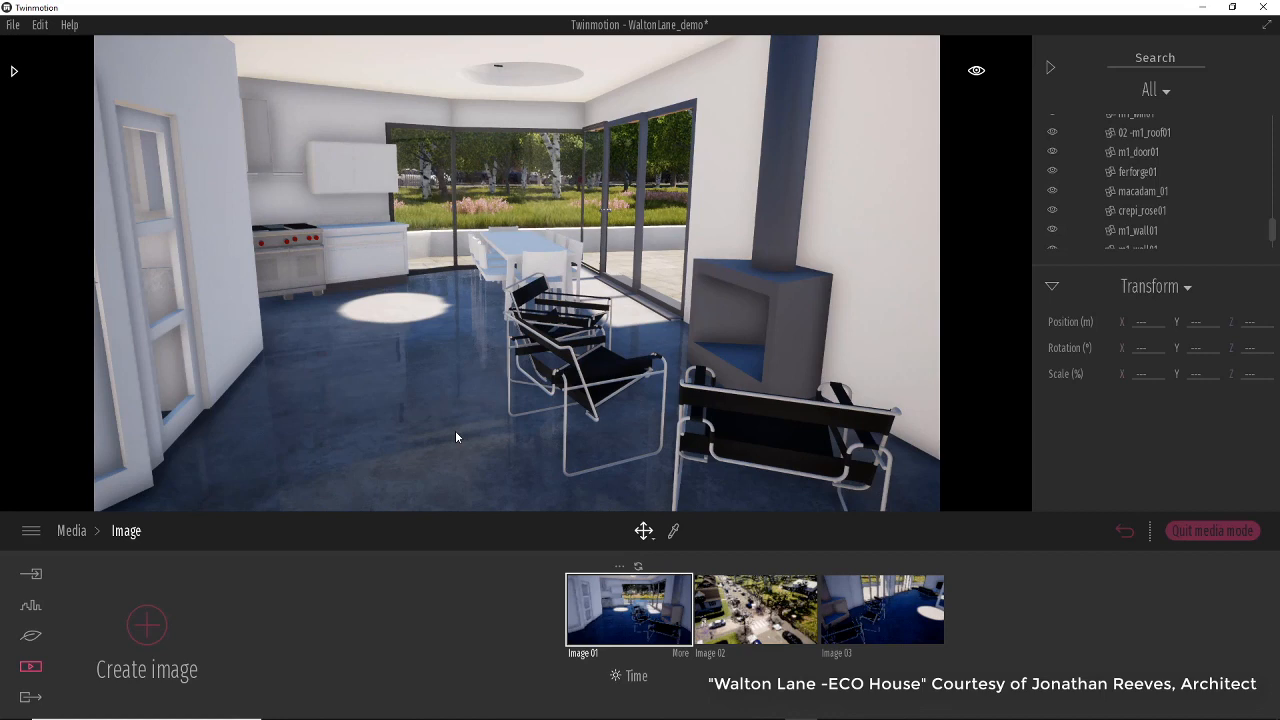
middle_drag(417, 361, 497, 380)
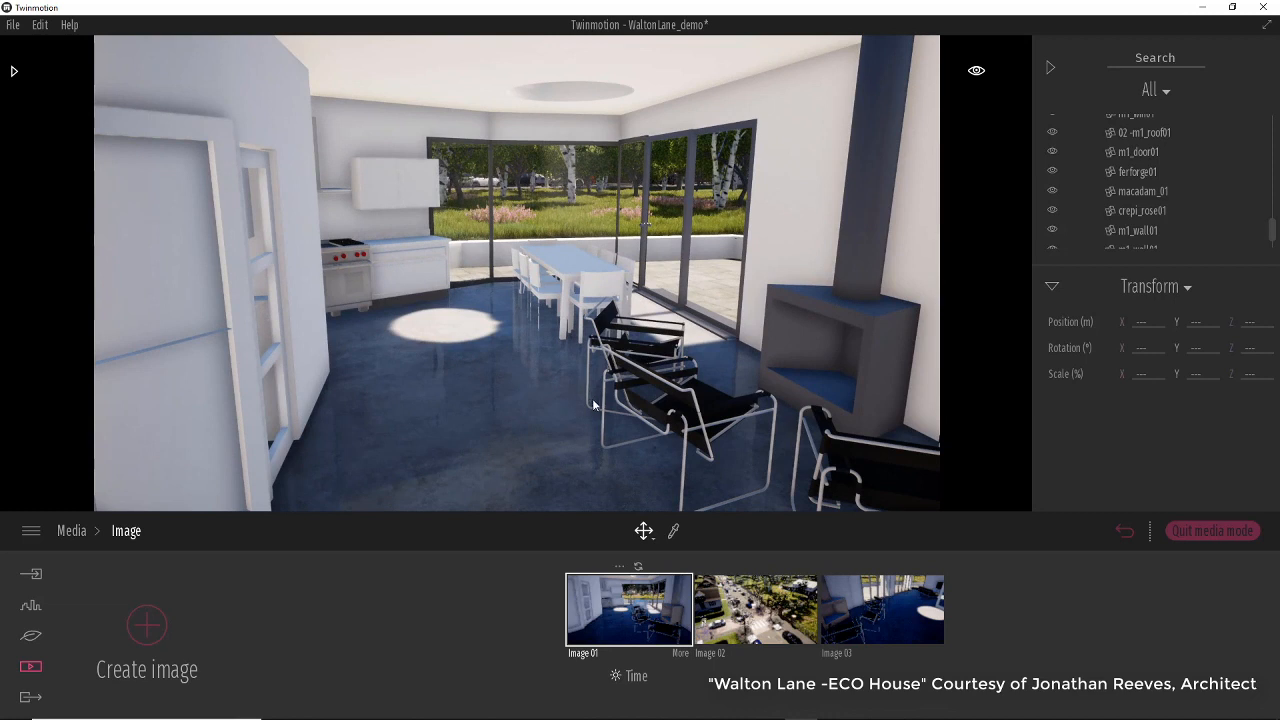
click(661, 420)
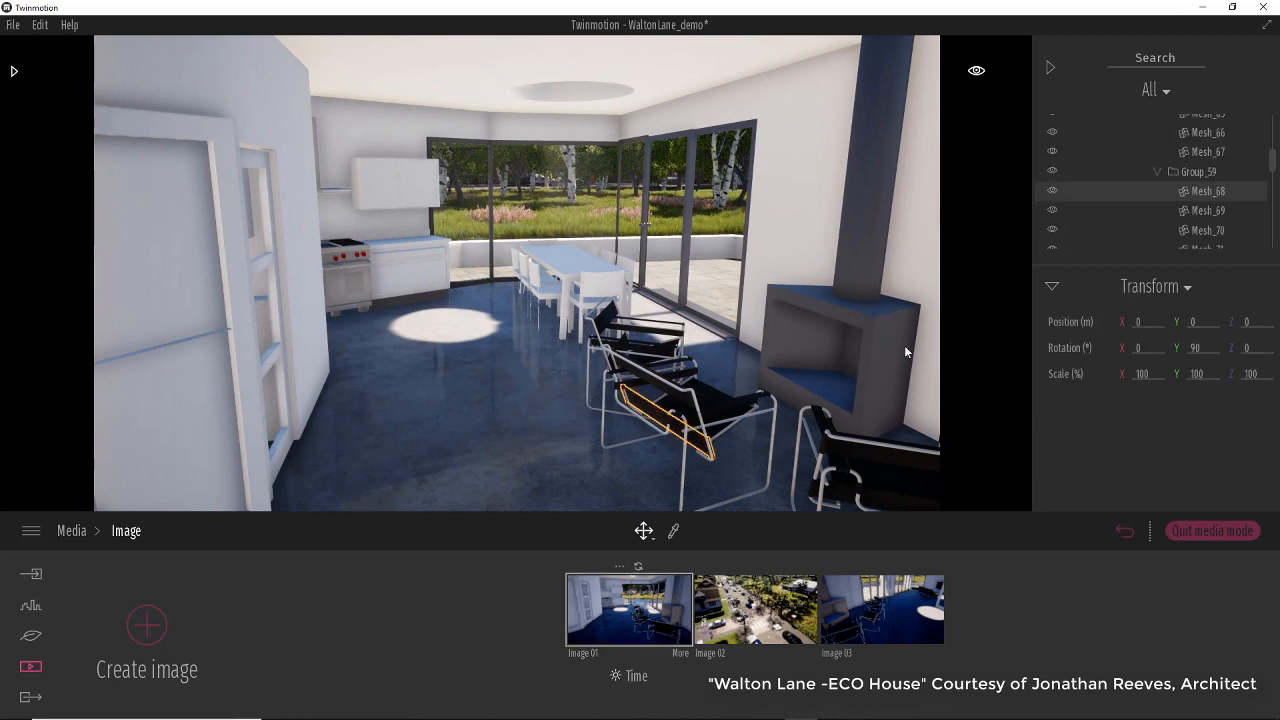
click(1216, 173)
click(1222, 191)
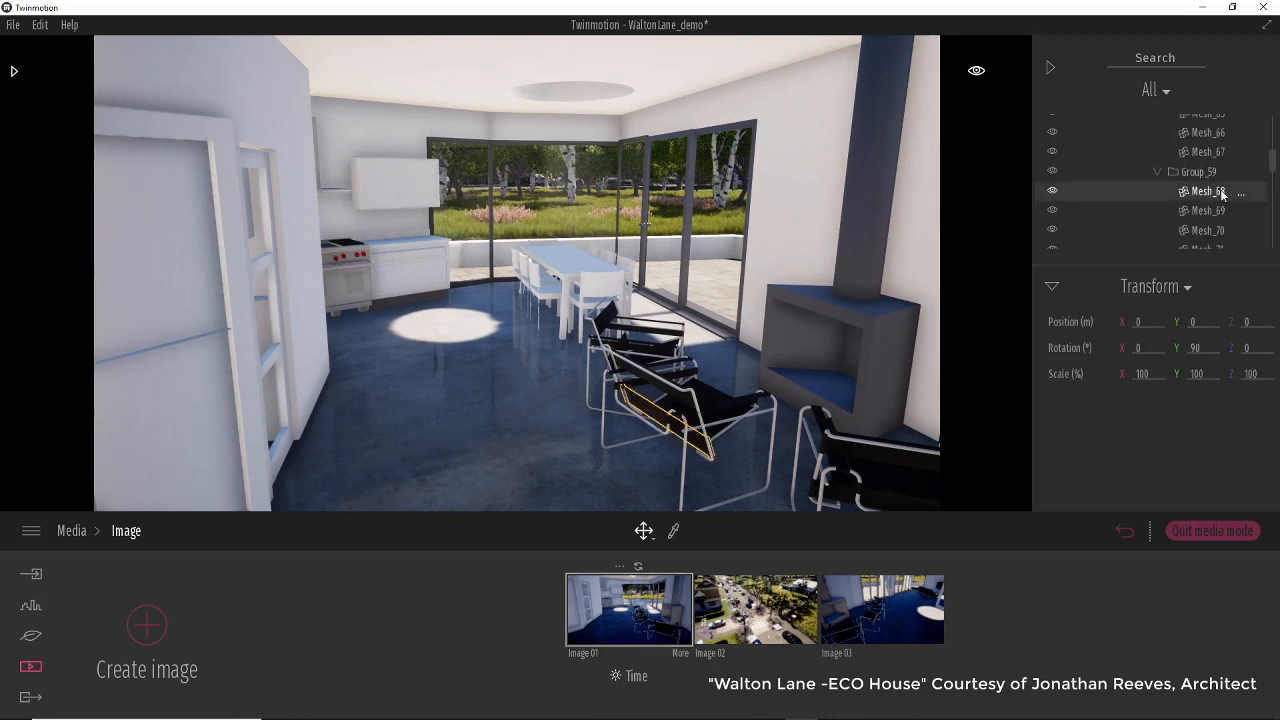
drag(1274, 164, 1274, 166)
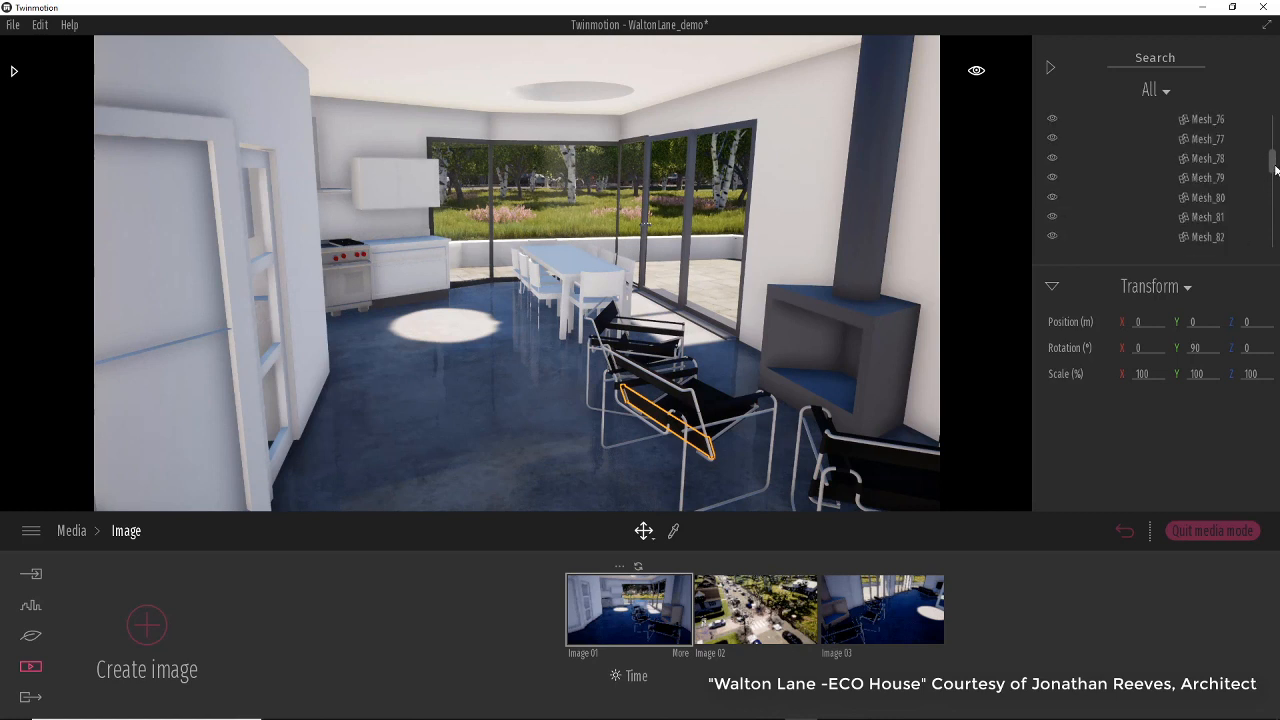
click(1052, 289)
drag(1275, 230, 1274, 209)
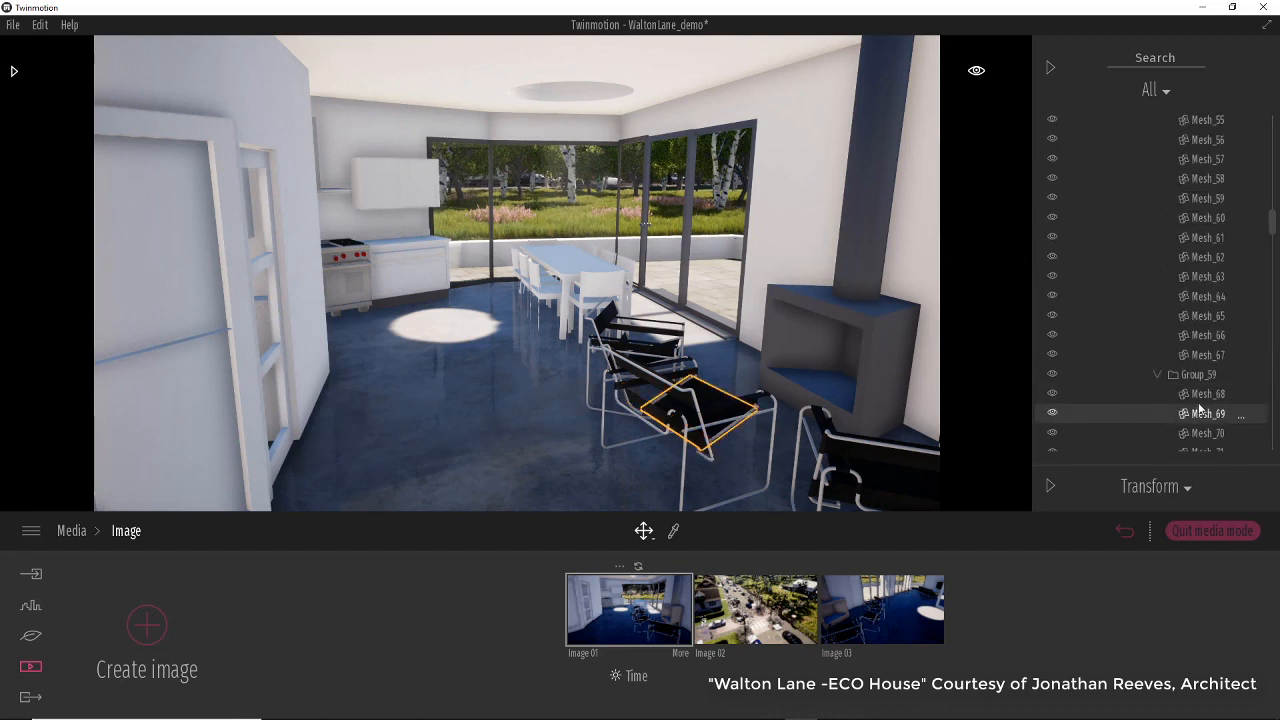
scroll(1199, 403, down, 1)
scroll(1198, 400, down, 7)
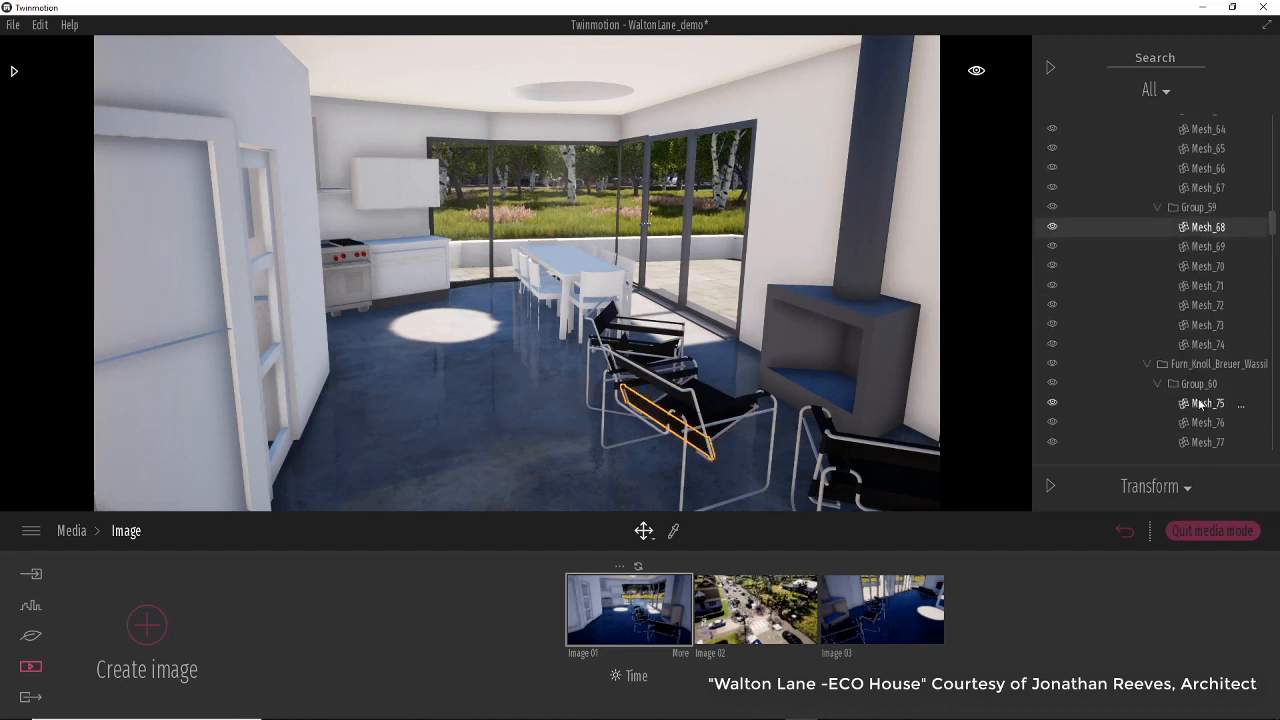
shift+click(1208, 345)
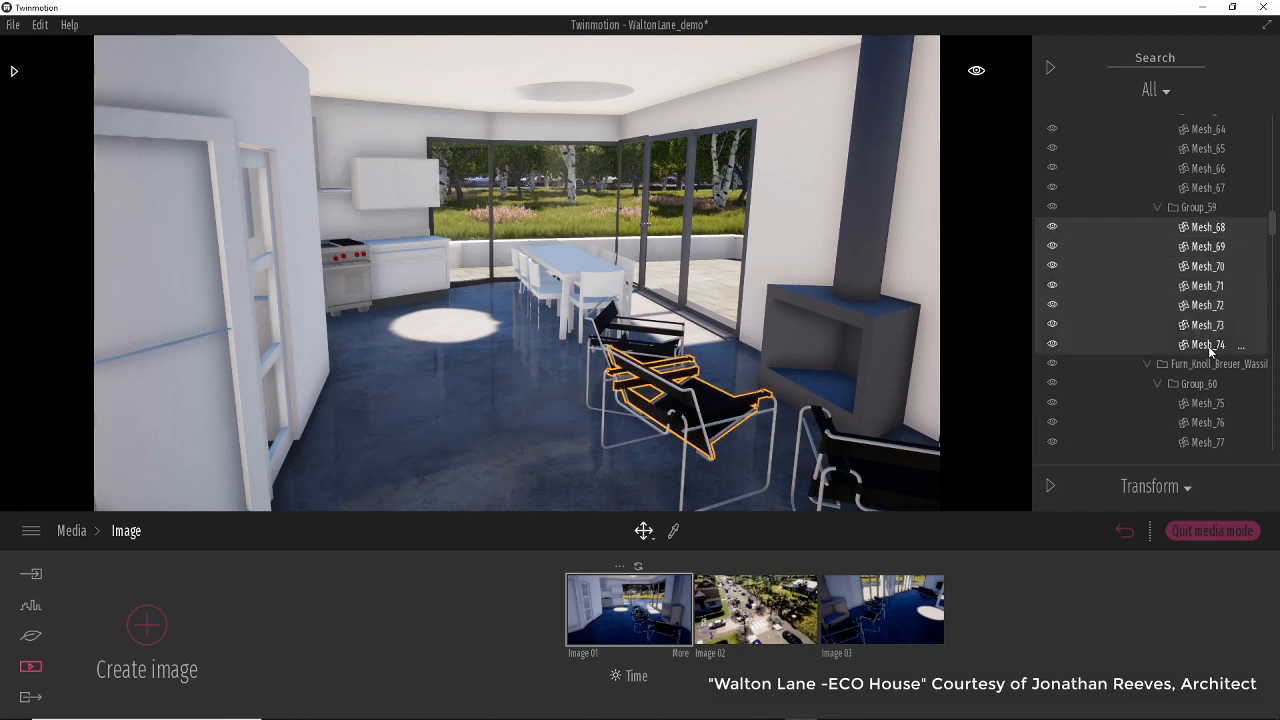
click(1052, 207)
key(Escape)
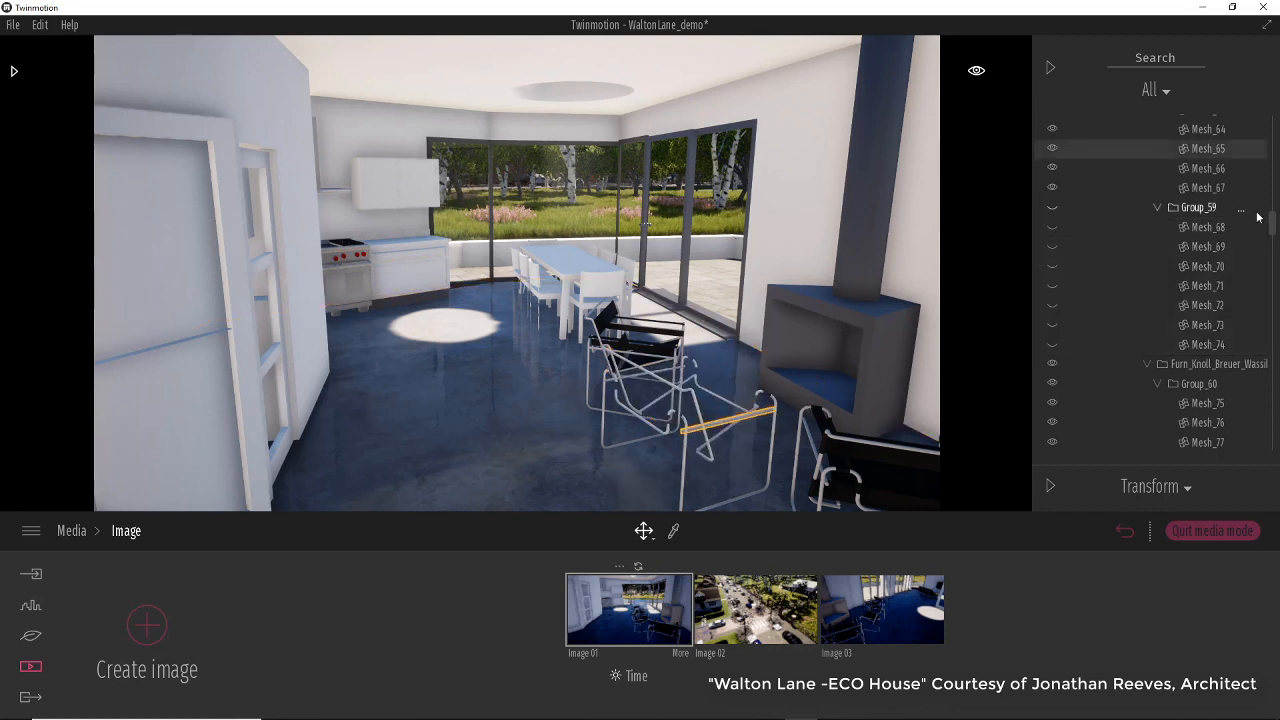
Hide the second Wassily chair by switching off Group_58's visibility and collapse the group.
scroll(1242, 219, up, 5)
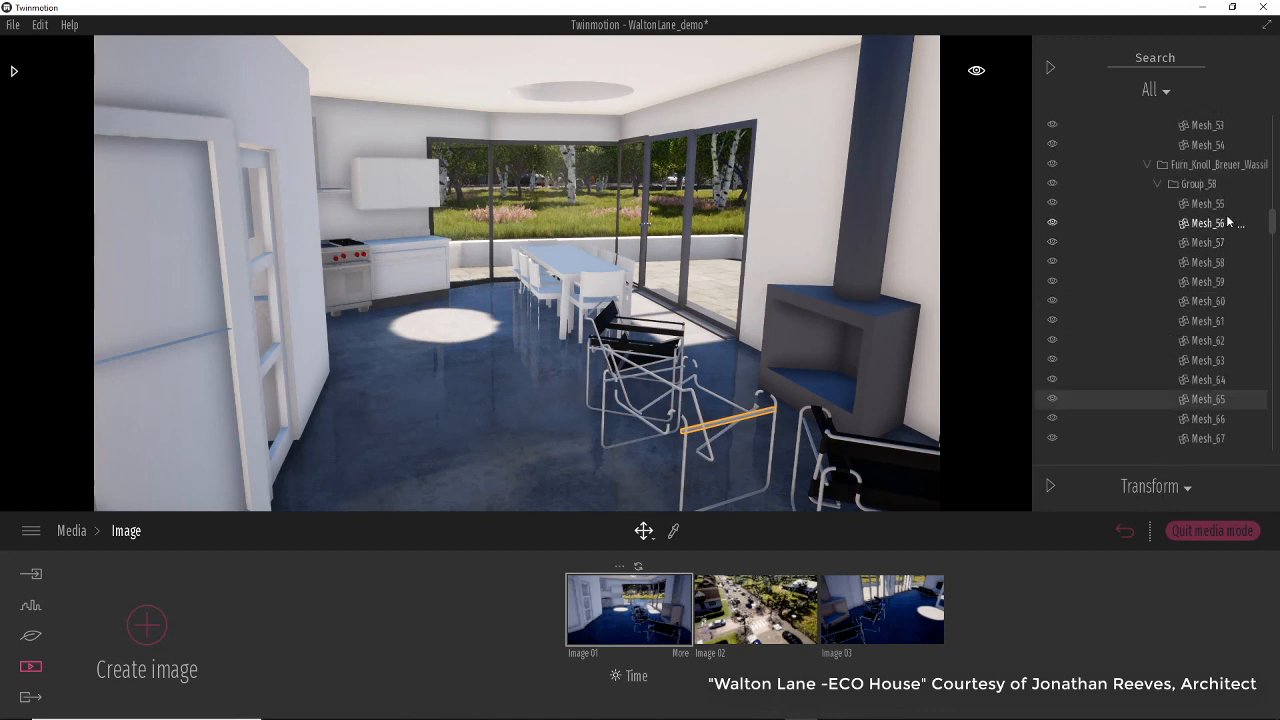
click(1052, 190)
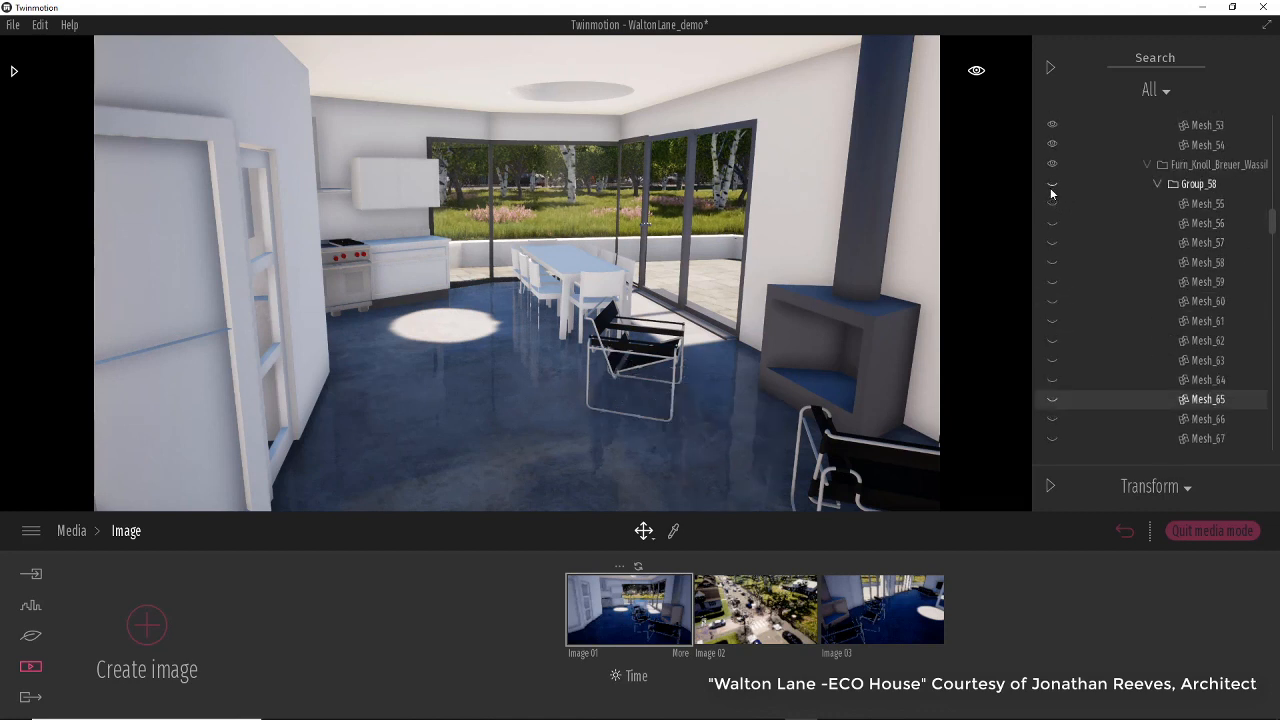
click(1160, 186)
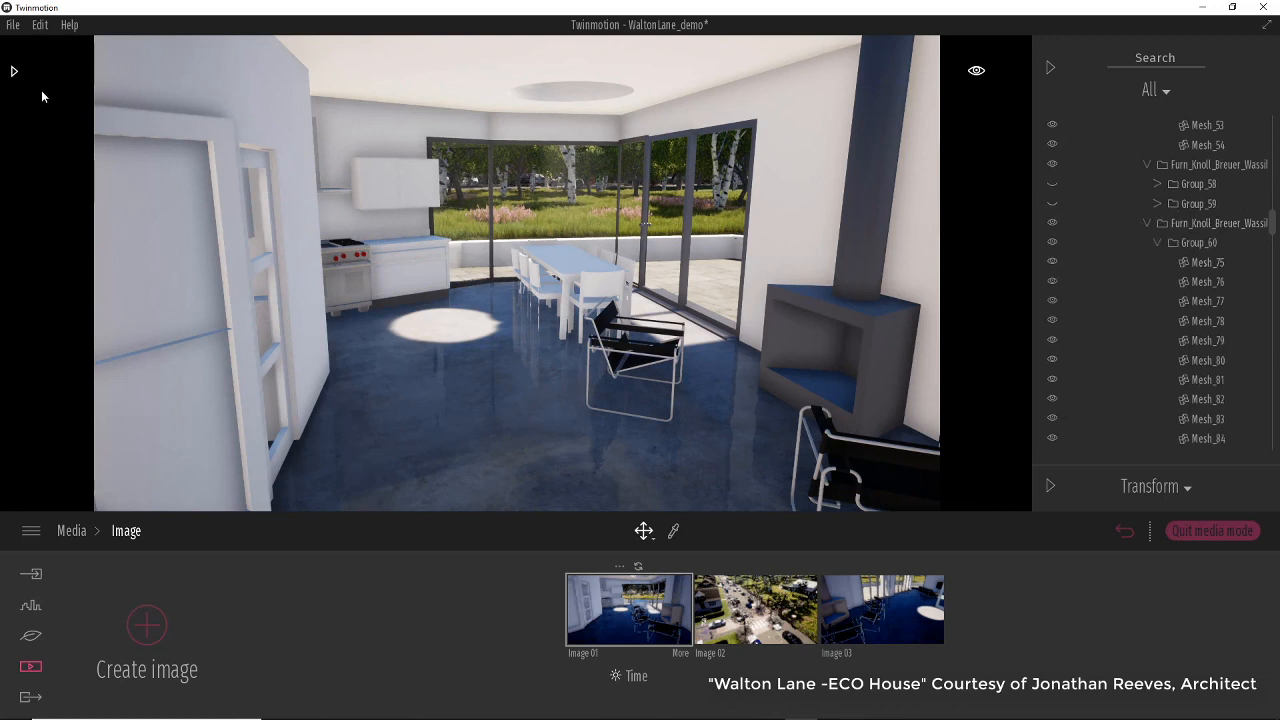
Open the user library's Furniture folder and place the ClubChair in the living room, rotating it to face the fireplace.
click(14, 72)
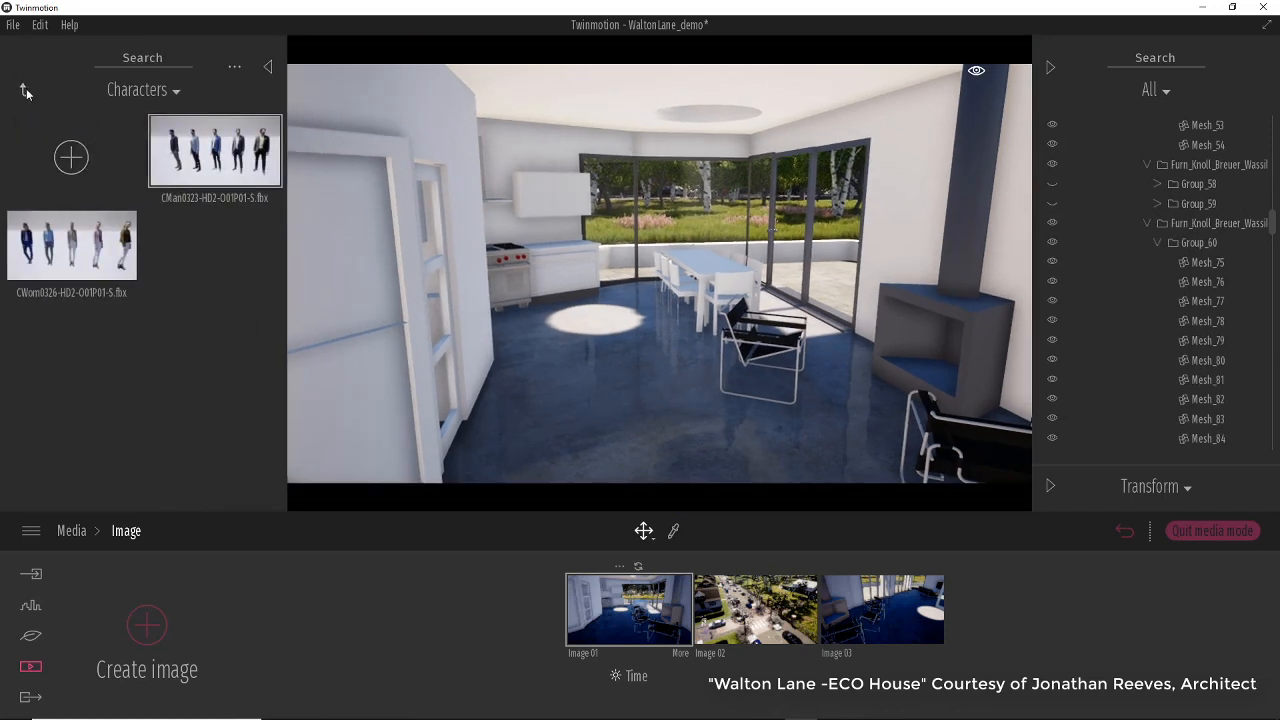
click(26, 88)
click(80, 345)
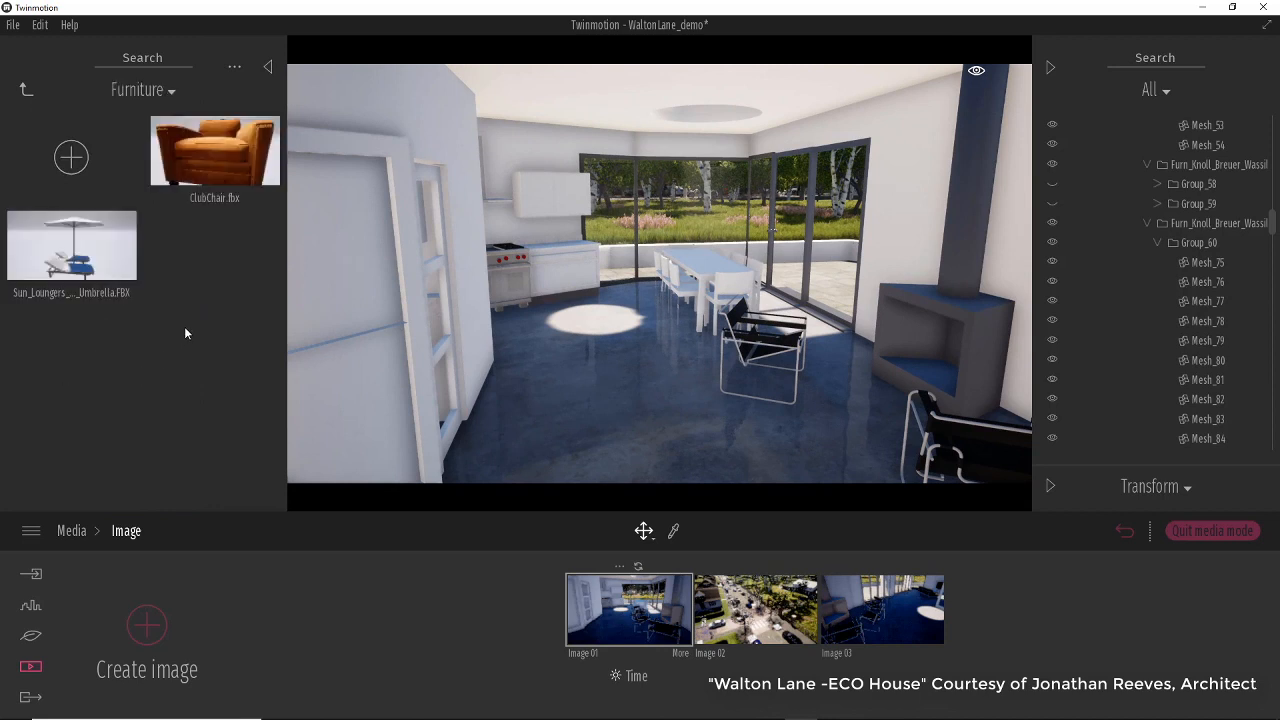
drag(214, 176, 675, 450)
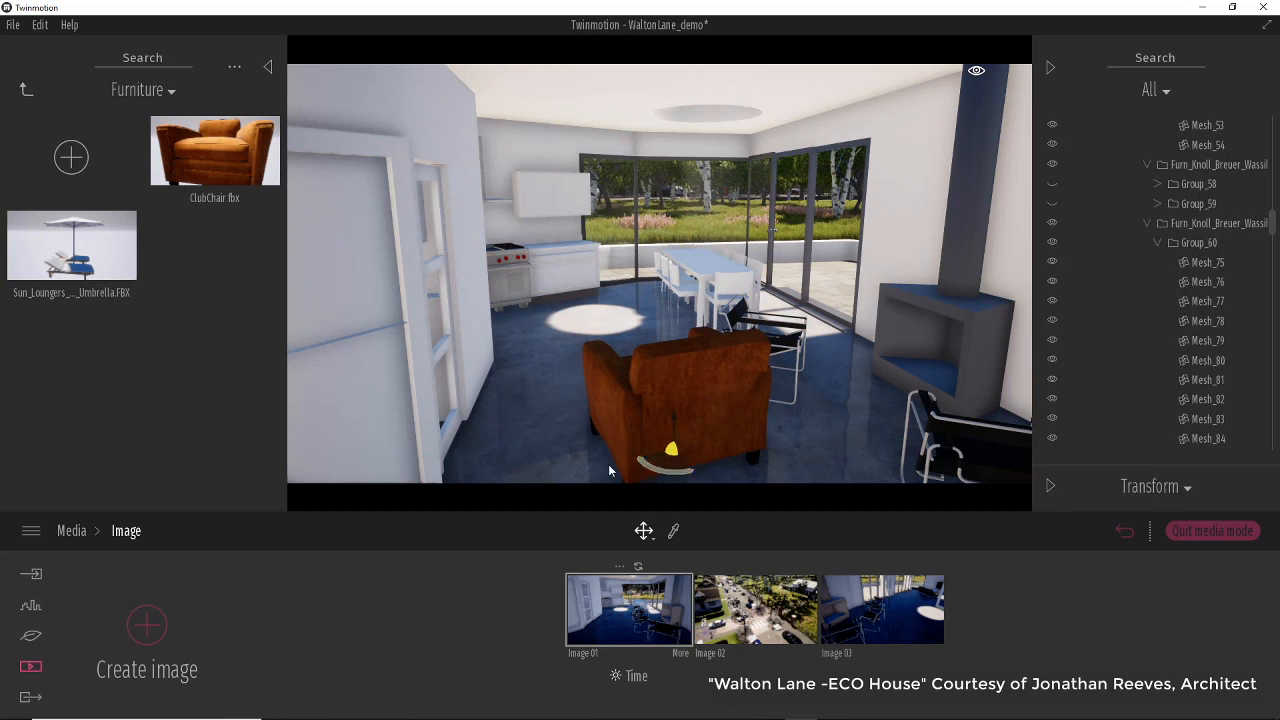
drag(658, 468, 712, 476)
scroll(720, 400, down, 4)
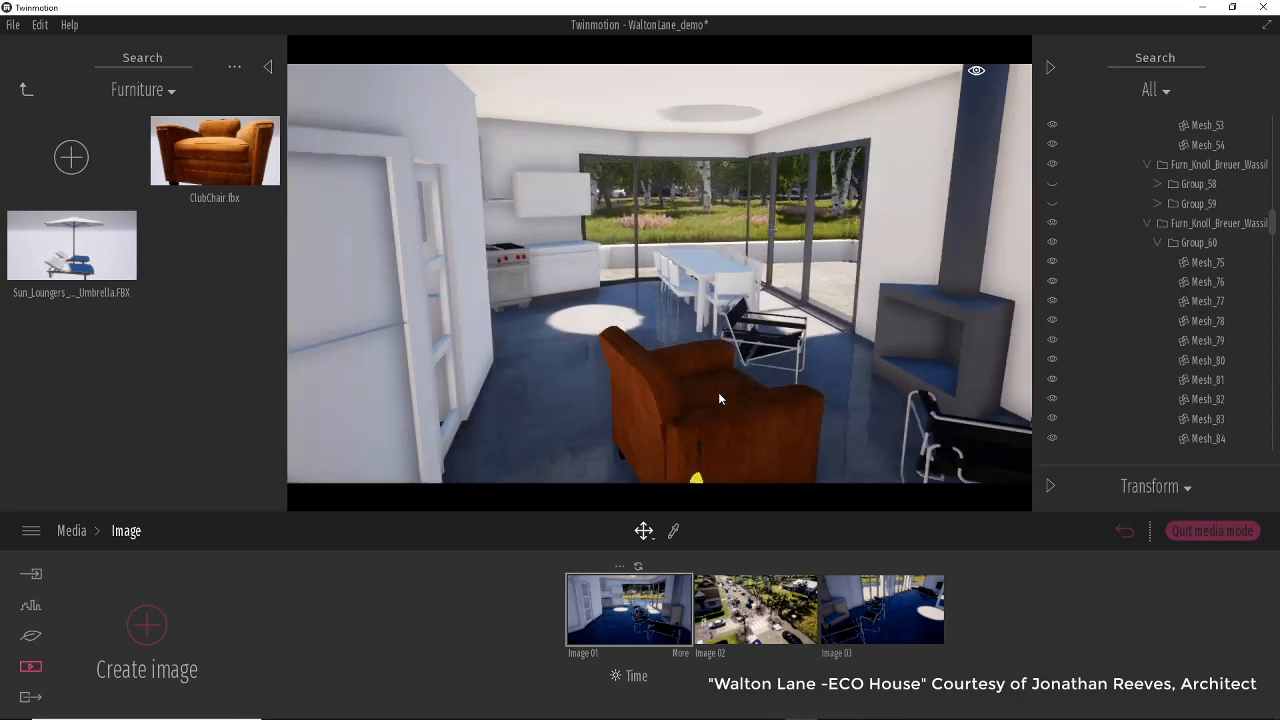
middle_drag(718, 393, 845, 355)
Place the Palm from the user library's Trees folder in the middle of the outdoor terrace.
right_drag(653, 376, 674, 400)
scroll(674, 400, down, 2)
middle_drag(674, 400, 604, 382)
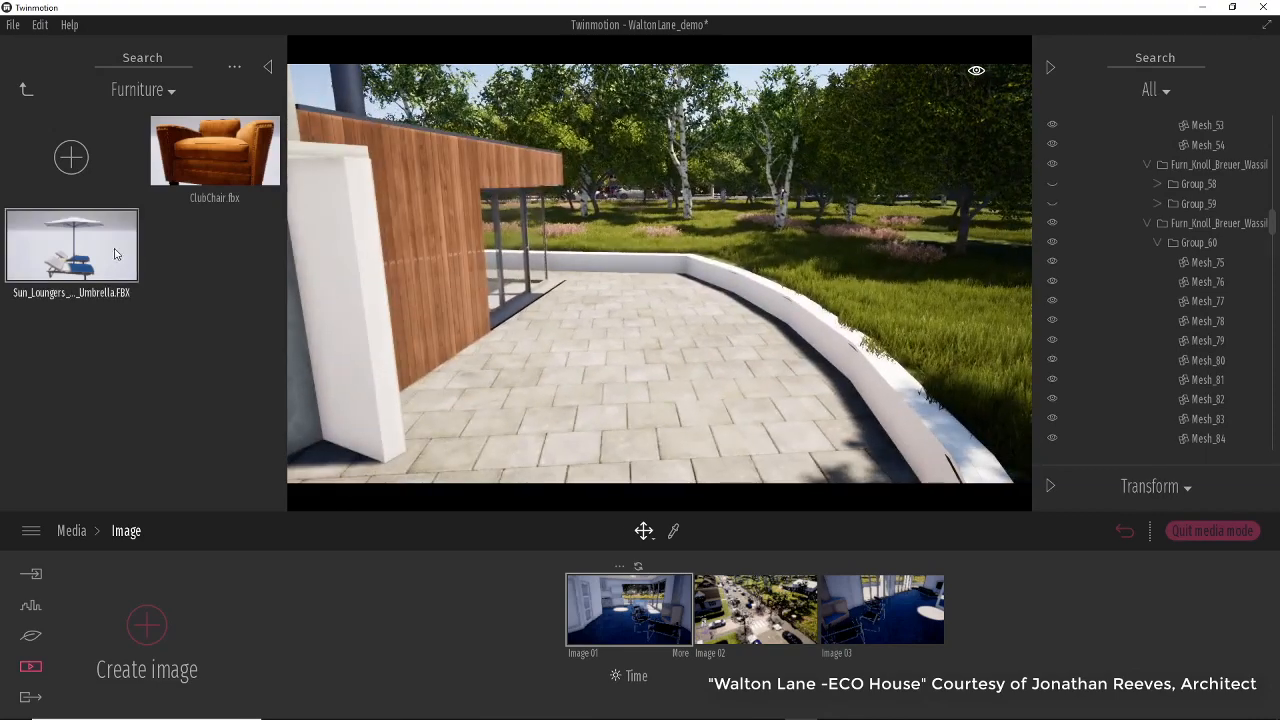
scroll(645, 390, up, 2)
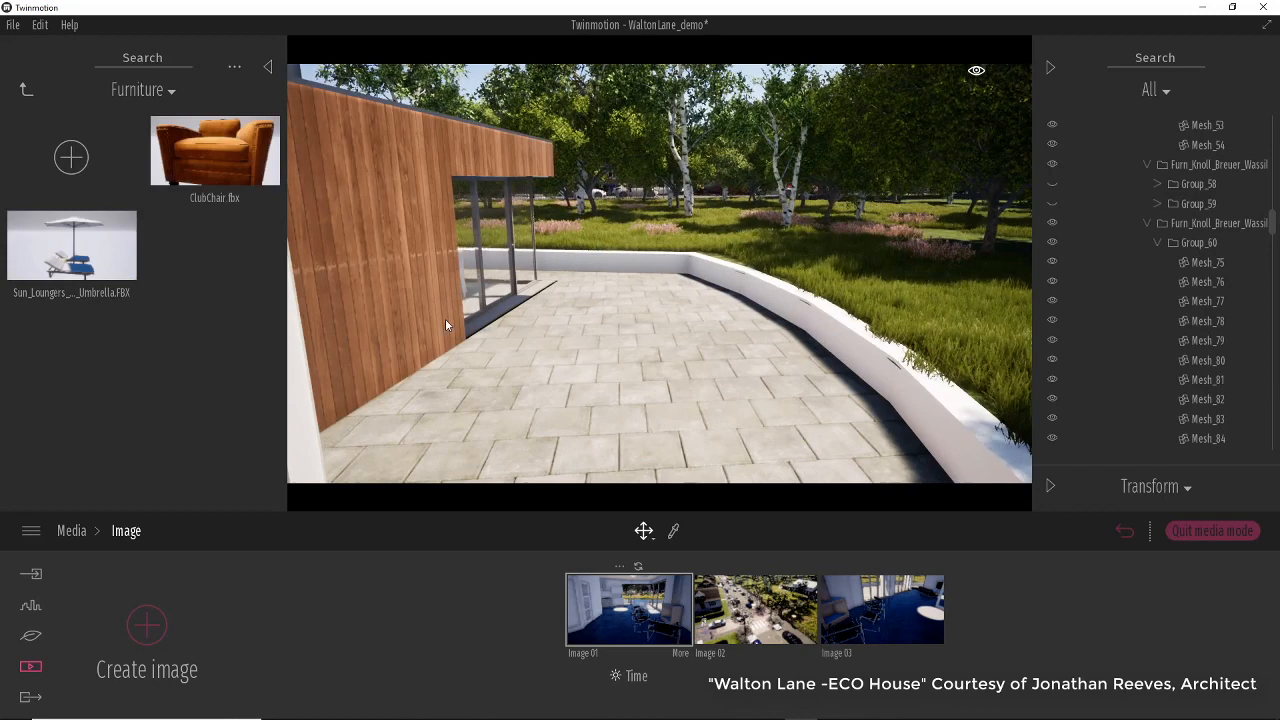
click(27, 91)
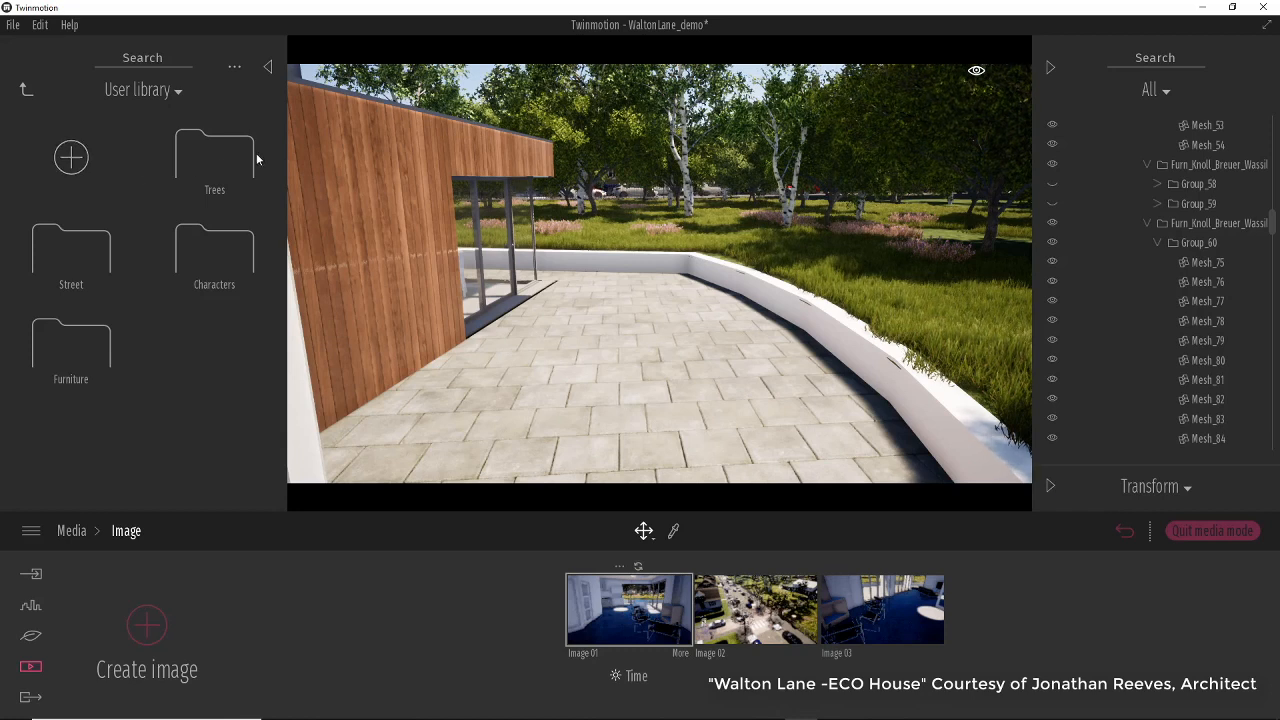
click(214, 158)
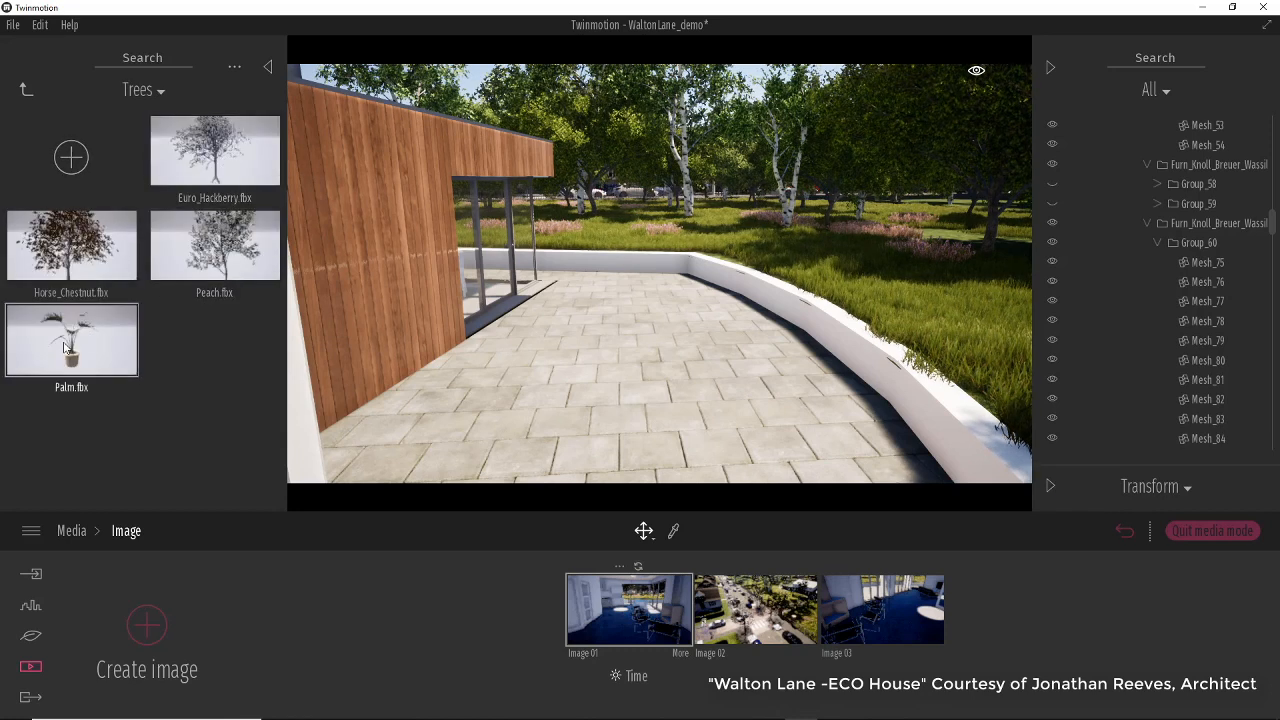
drag(91, 342, 641, 306)
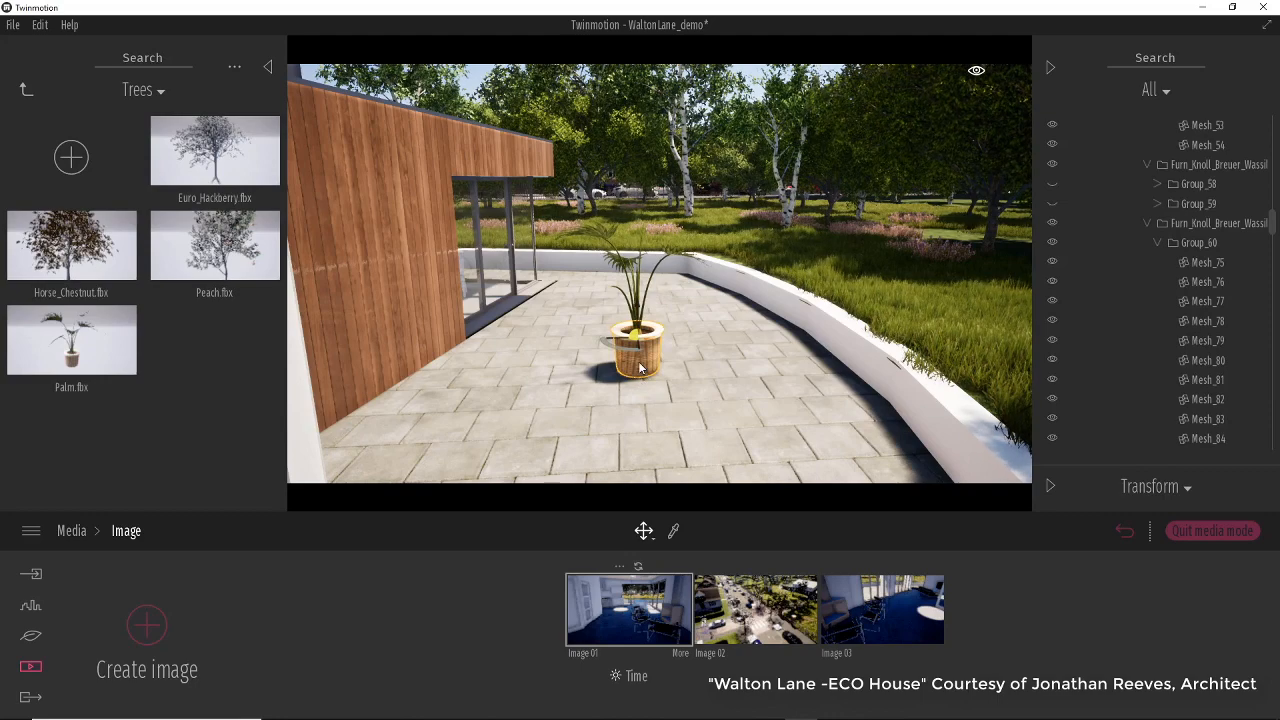
Focus on the palm, orbit around it, and inspect its component meshes under Palm.fbx in the scene list.
key(f)
scroll(663, 341, down, 4)
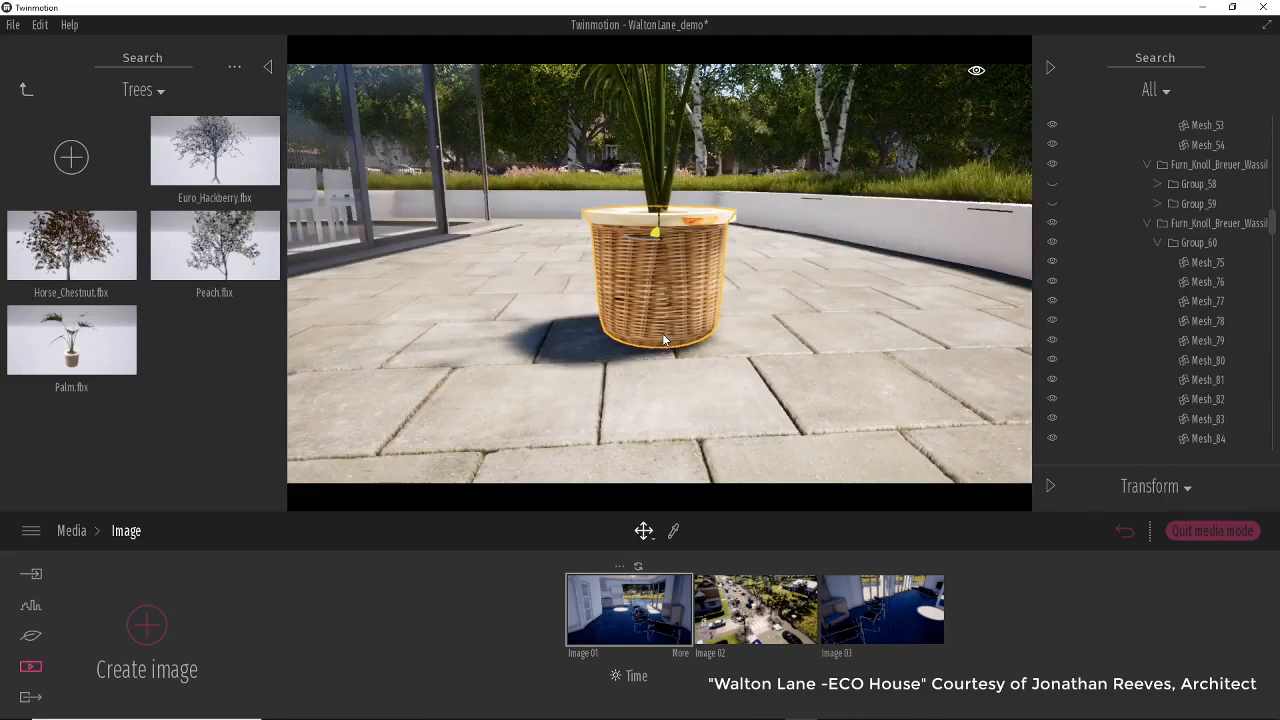
shift+middle_drag(663, 341, 760, 420)
middle_drag(731, 297, 711, 420)
right_drag(740, 257, 741, 350)
middle_drag(740, 257, 741, 370)
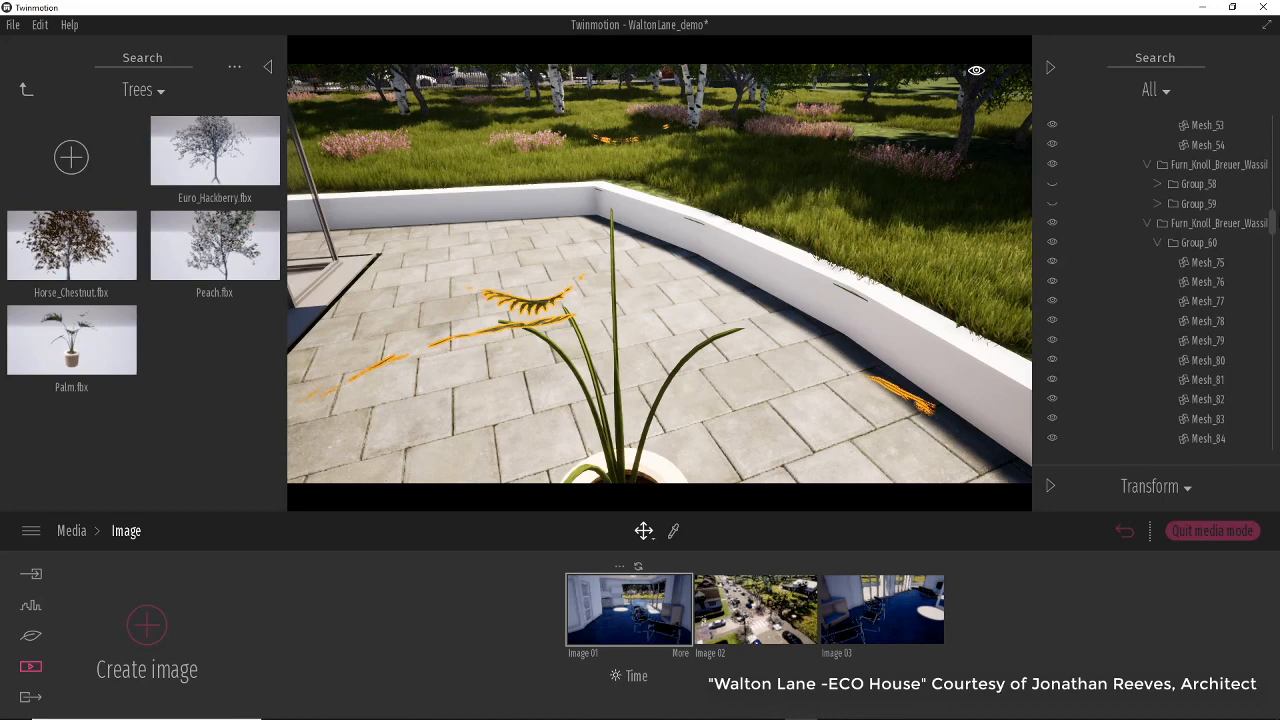
drag(1273, 222, 1275, 474)
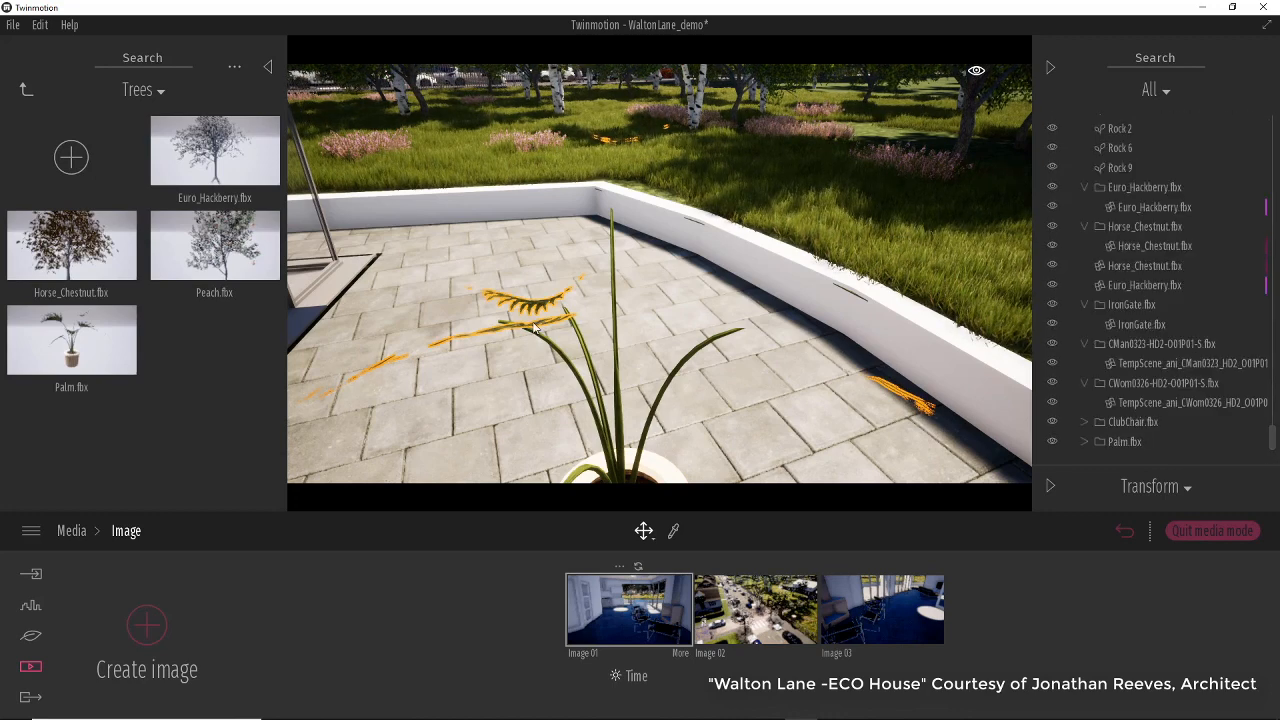
click(1090, 441)
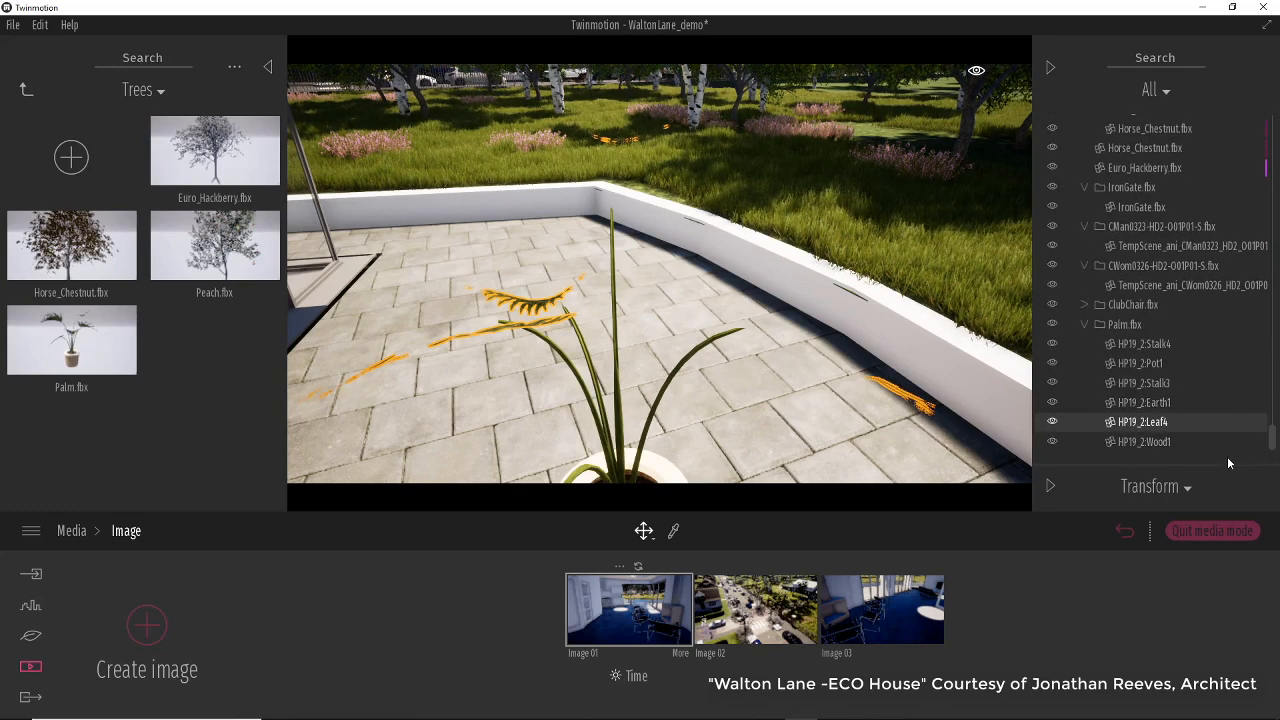
click(1150, 344)
click(1160, 365)
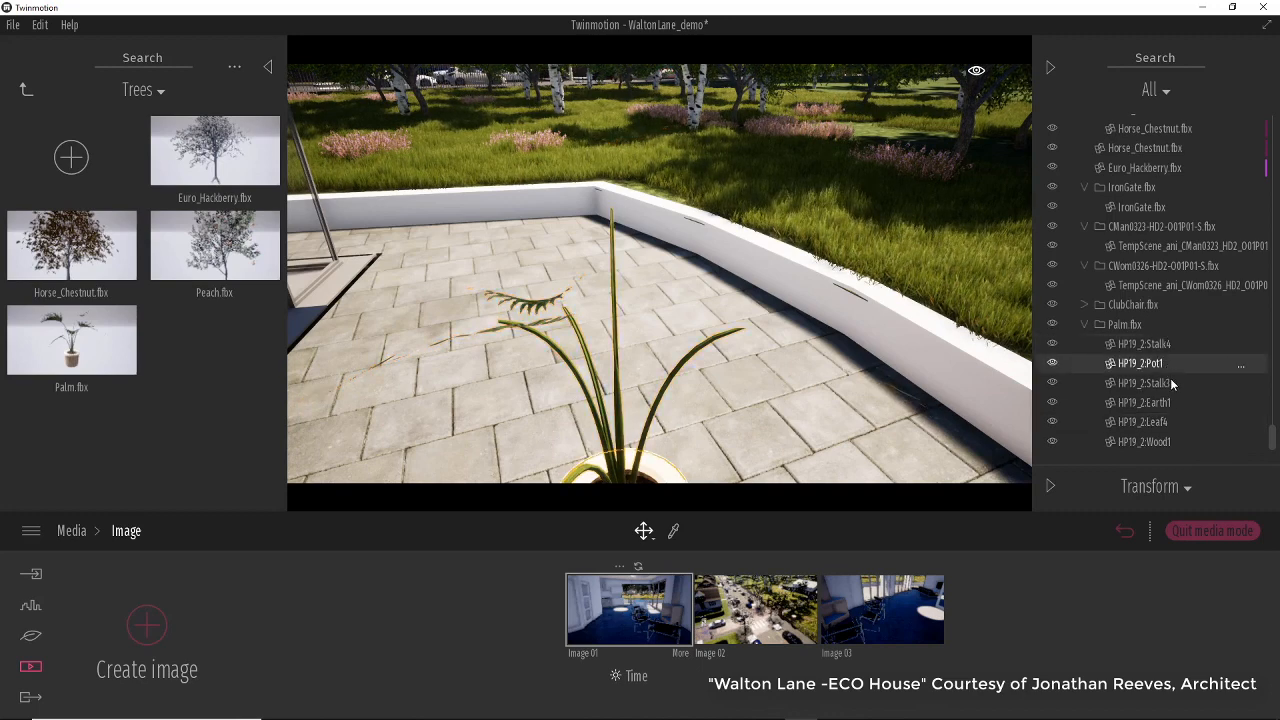
click(1172, 384)
click(1175, 404)
click(1145, 422)
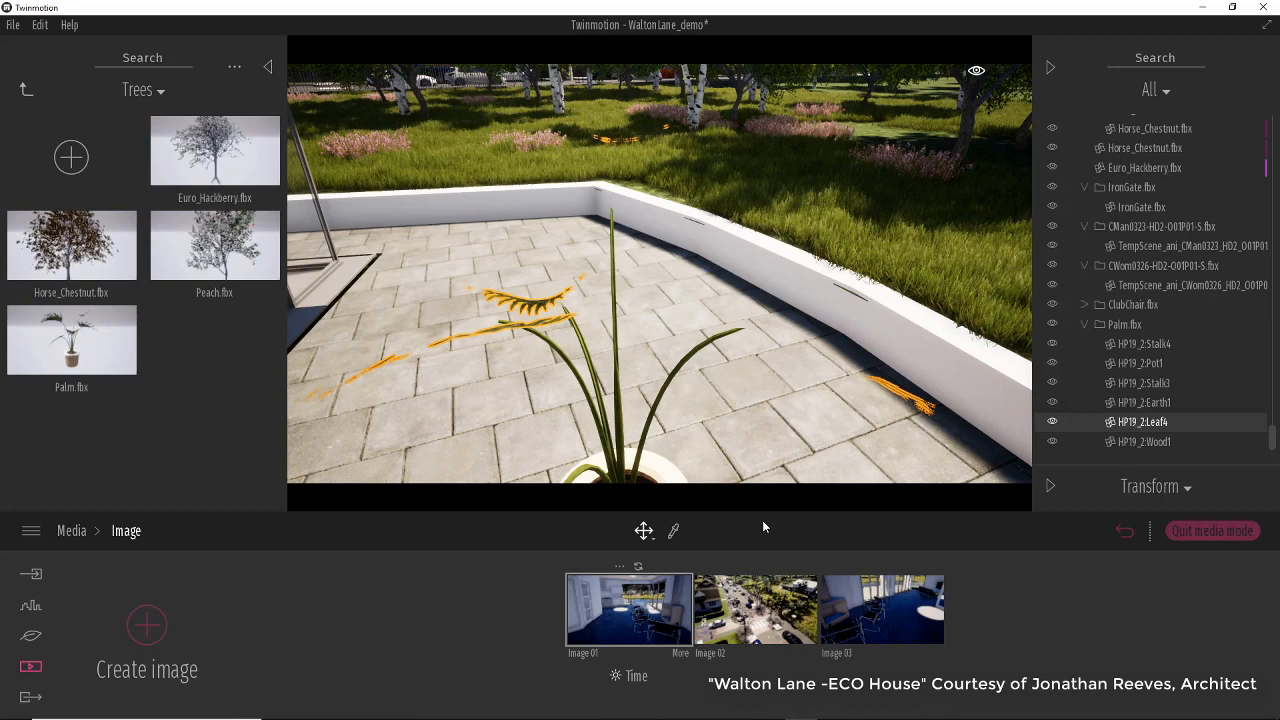
Pick the palm's leaf material with the material picker.
click(675, 533)
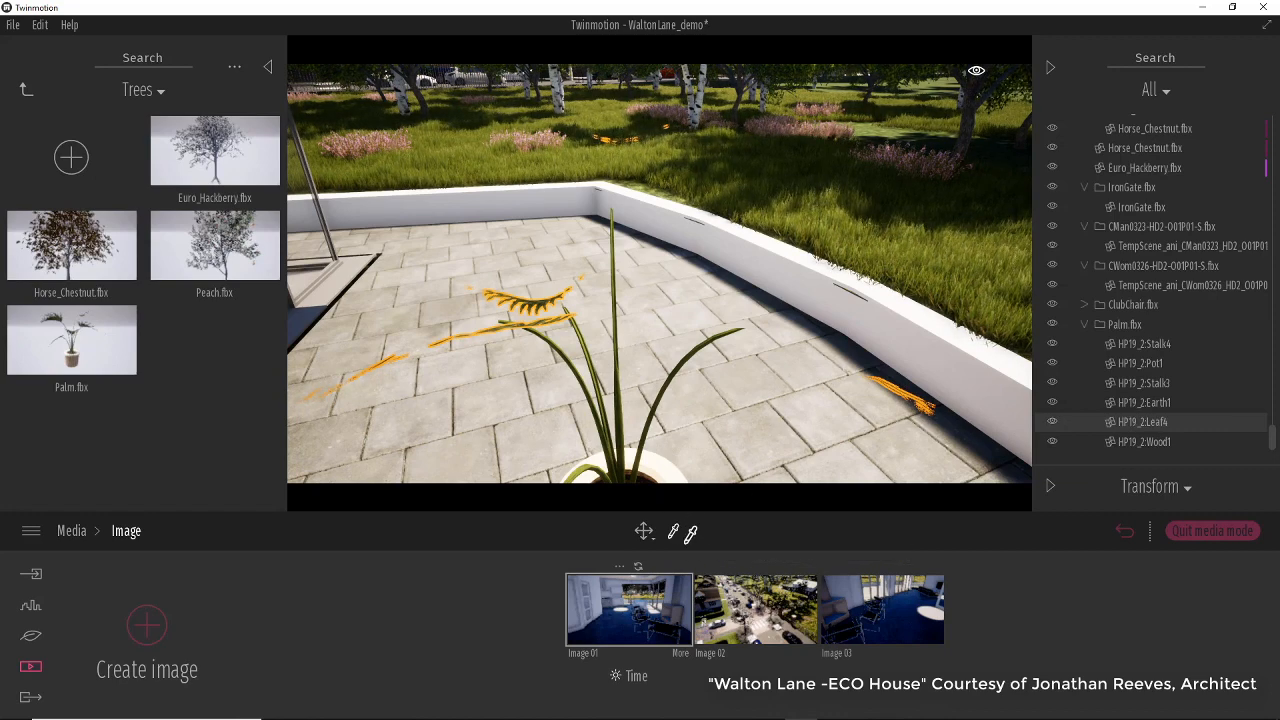
click(548, 297)
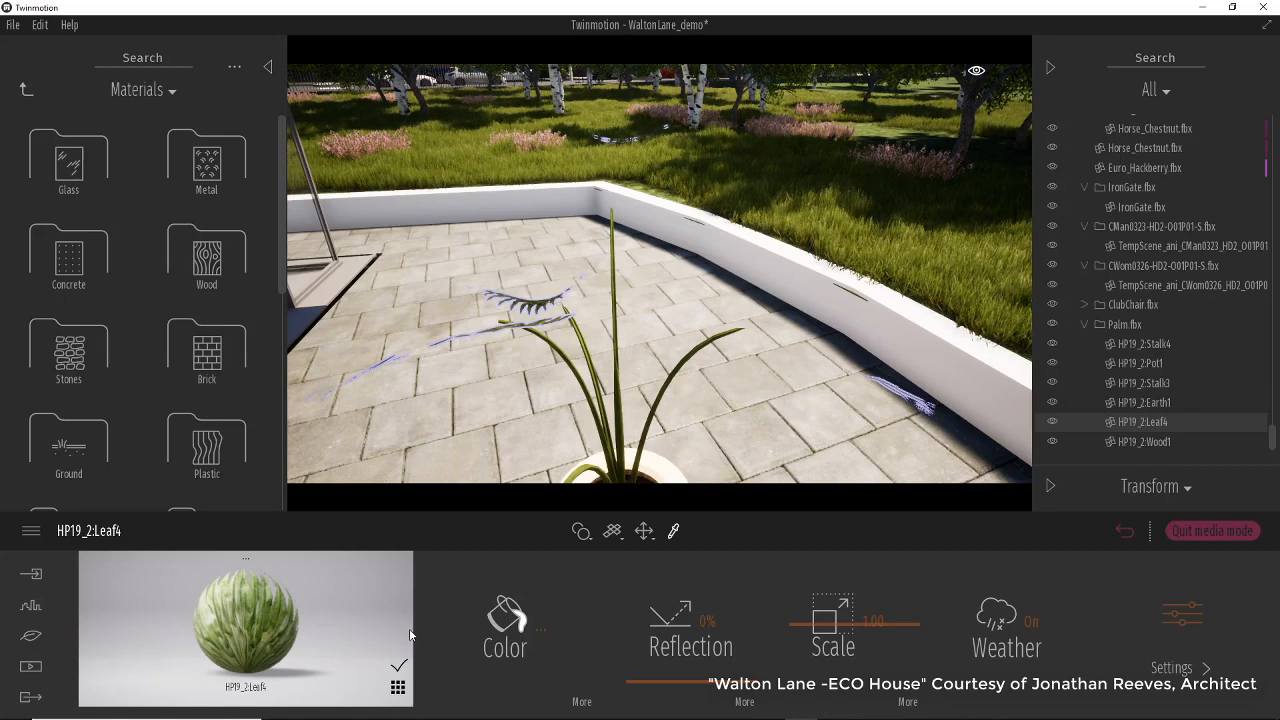
scroll(697, 340, down, 5)
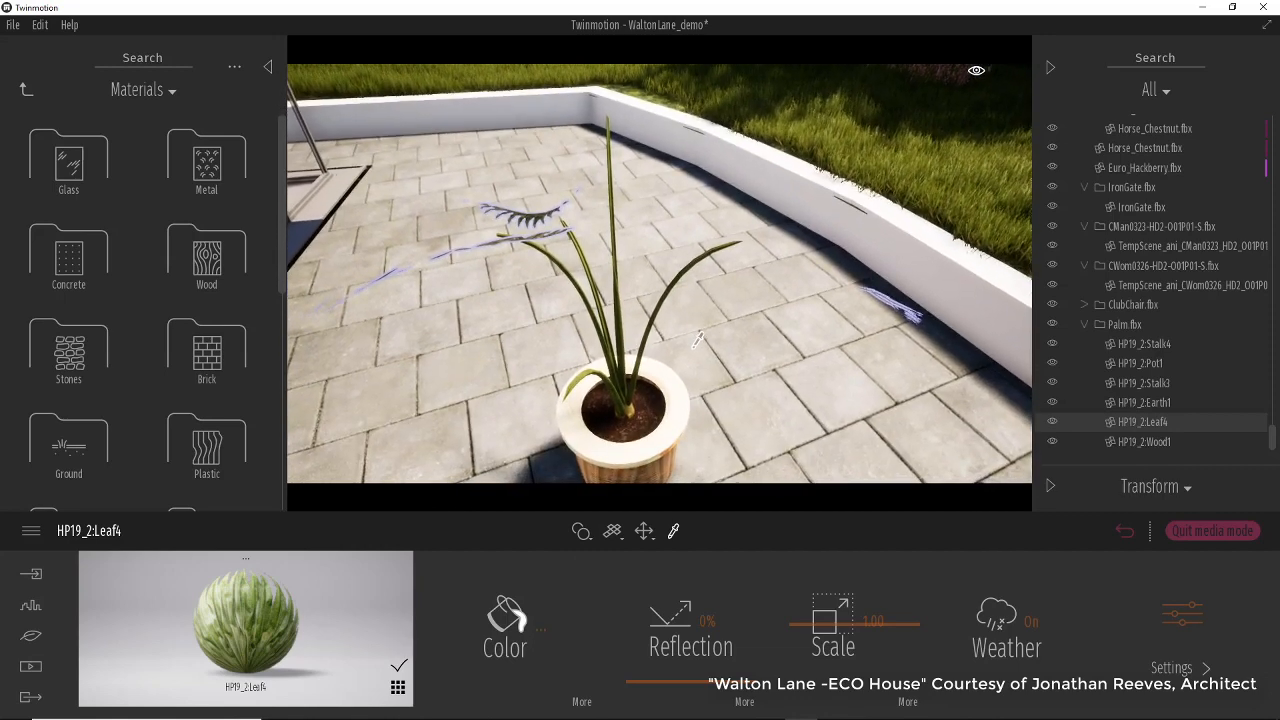
scroll(697, 340, up, 3)
scroll(700, 340, down, 5)
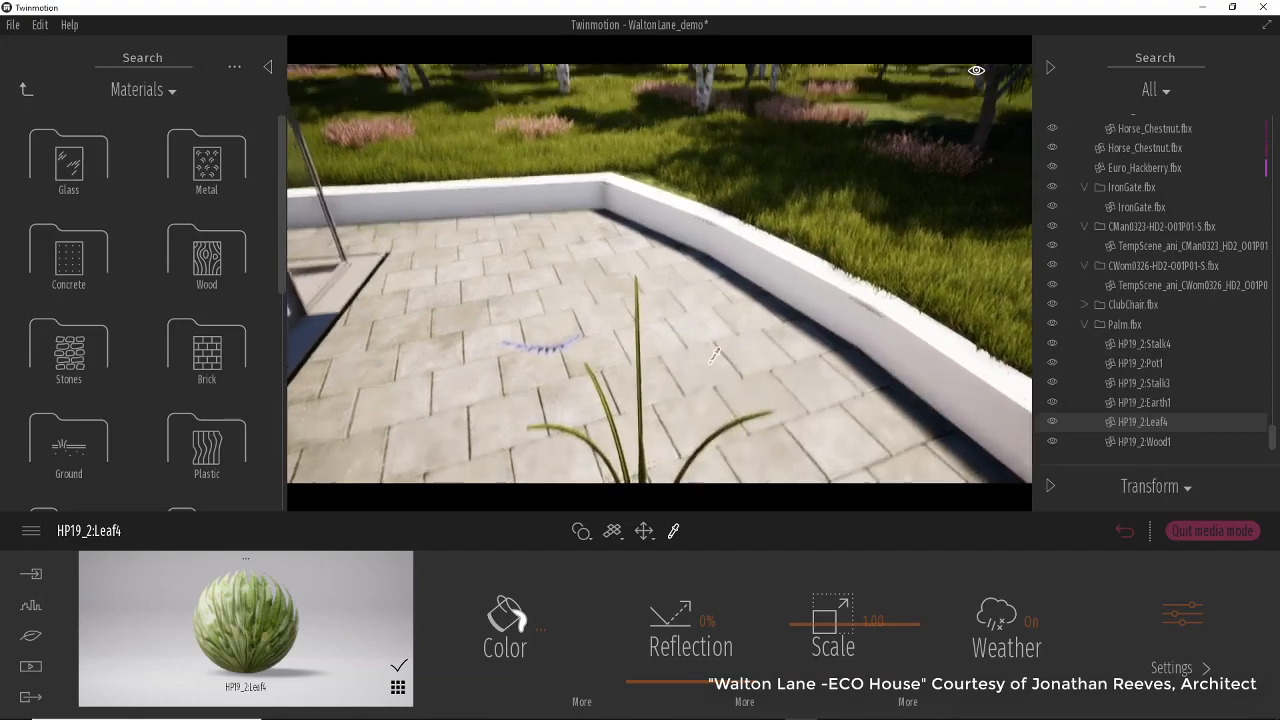
mouse_move(714, 373)
middle_down()
mouse_move(714, 230)
mouse_move(715, 372)
middle_up()
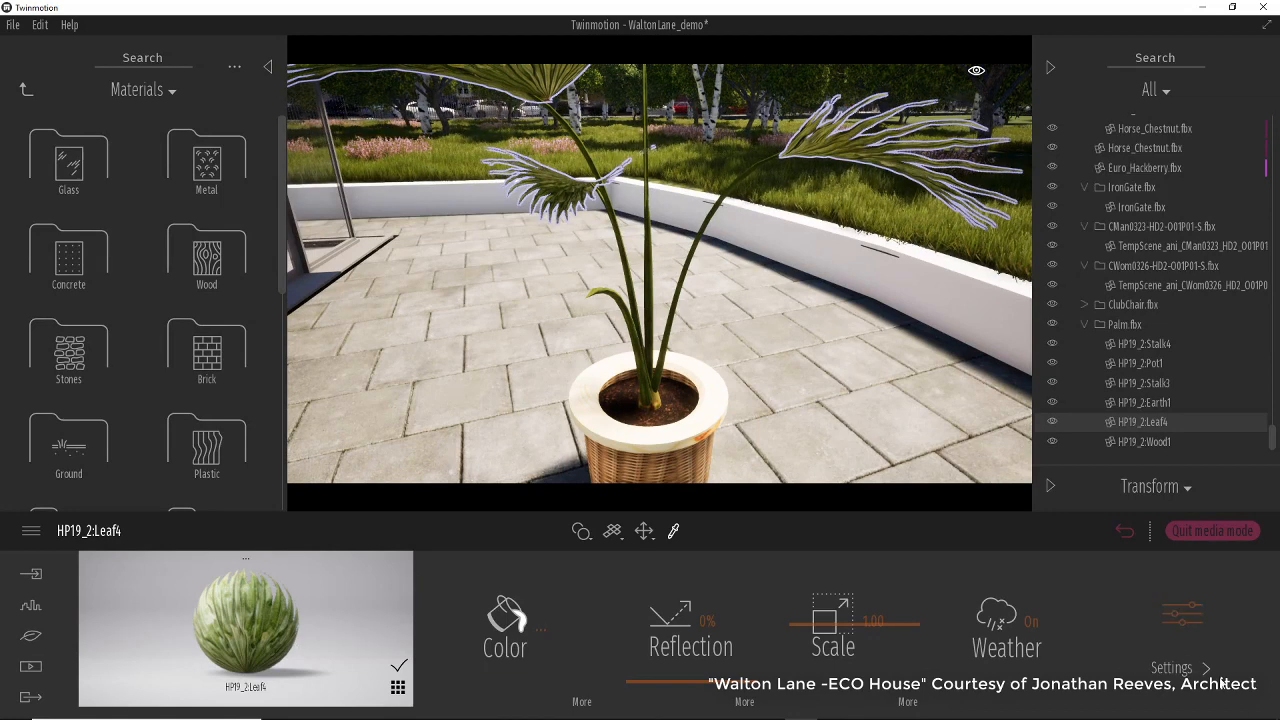
Open the leaf material's settings and switch Two sided on, then orbit around the palm.
click(1182, 620)
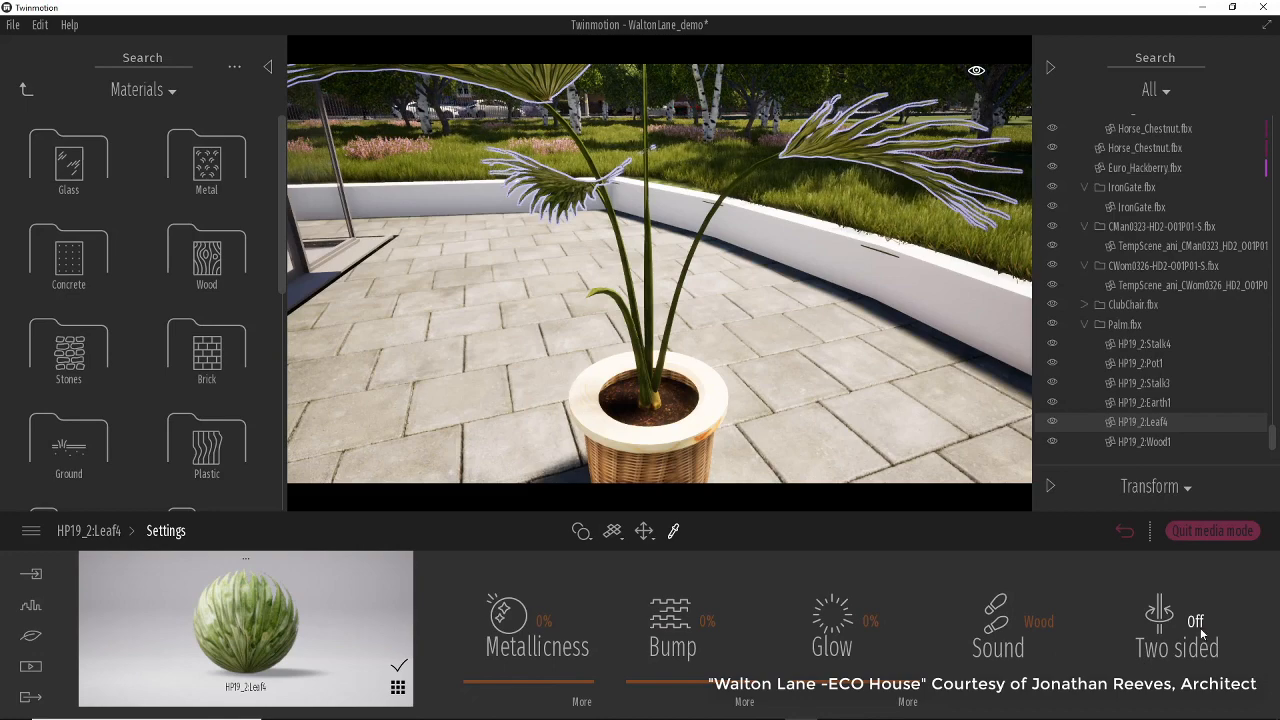
click(1195, 622)
scroll(840, 350, down, 3)
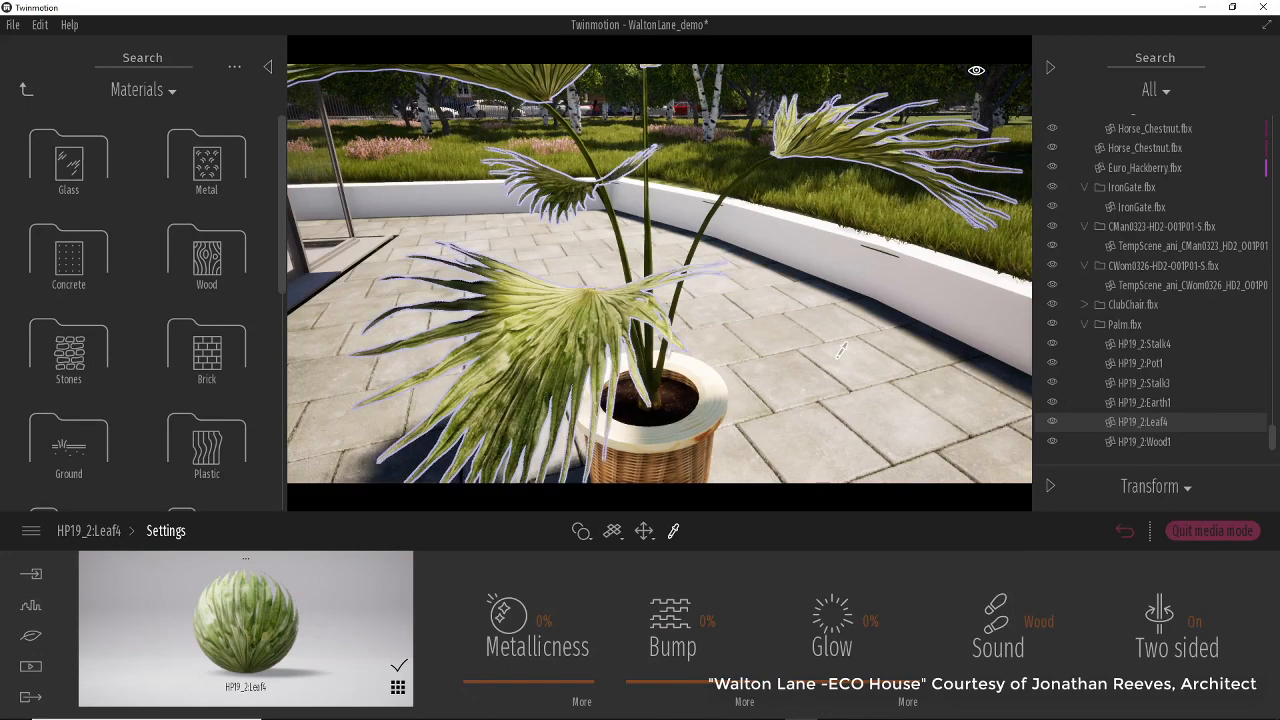
right_drag(804, 334, 770, 327)
middle_drag(756, 308, 774, 352)
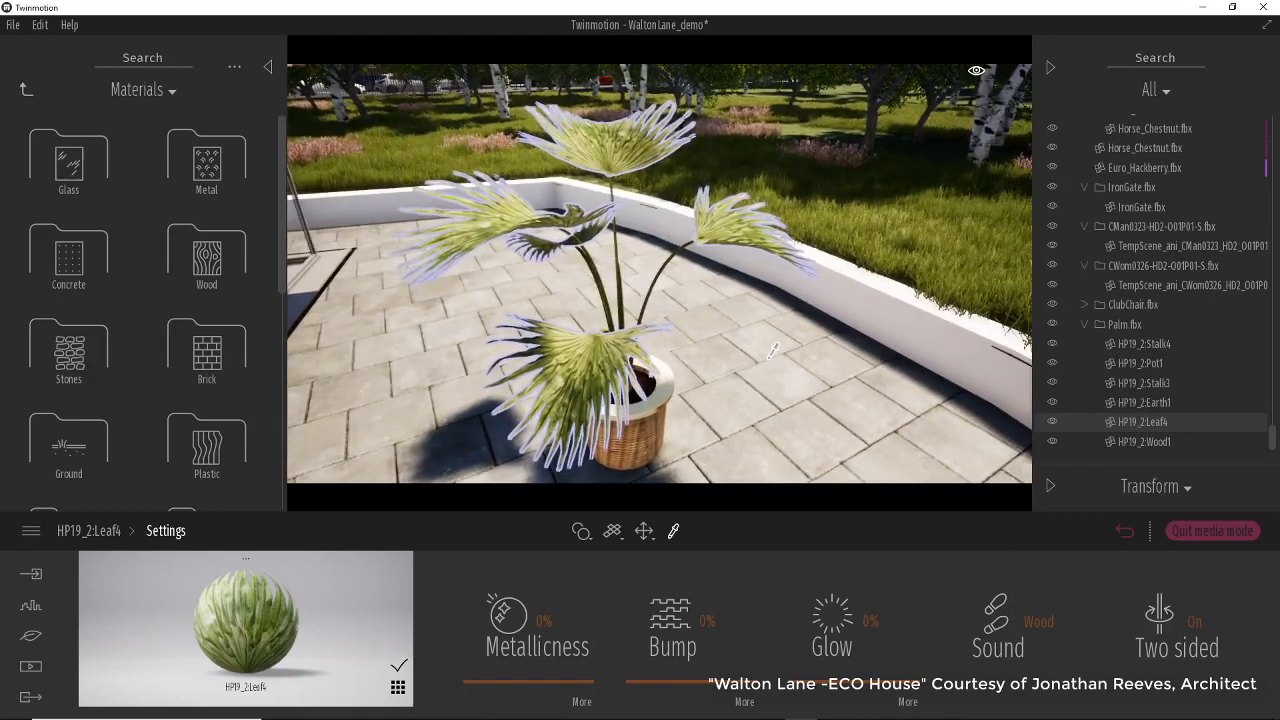
Place a Spot light from the Lights library beside the palm and raise it above the terrace.
click(30, 92)
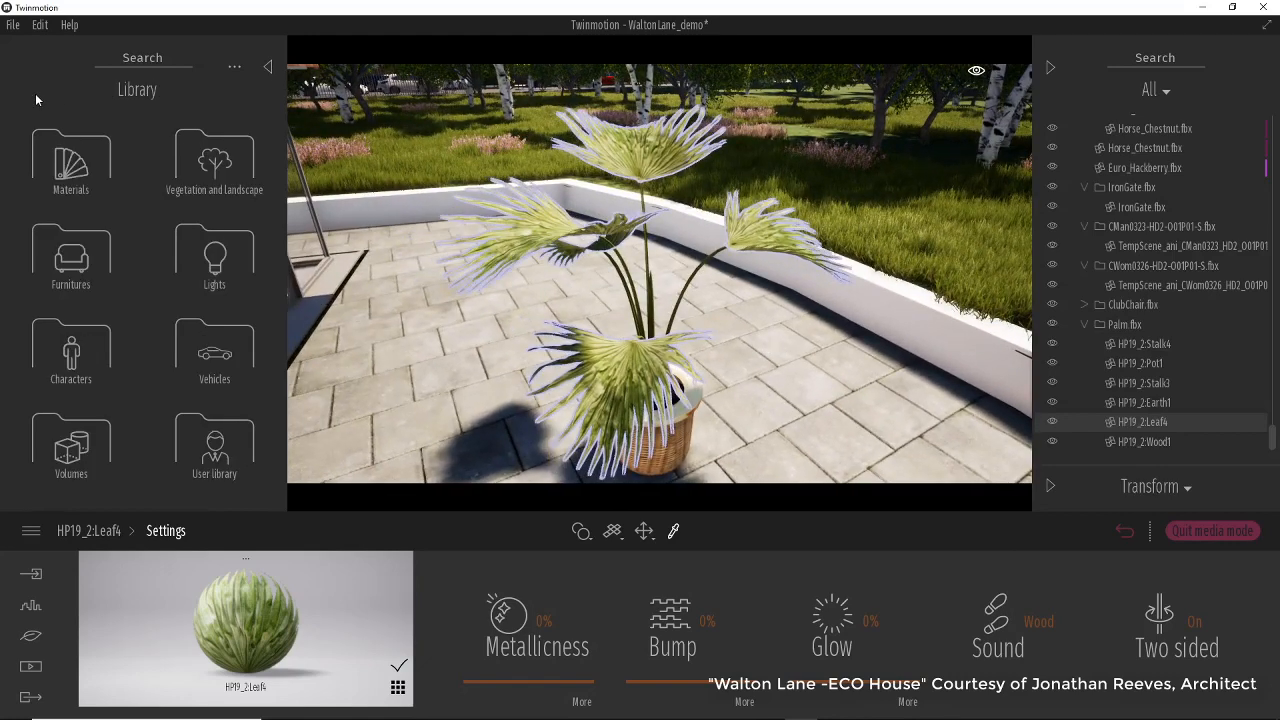
click(214, 256)
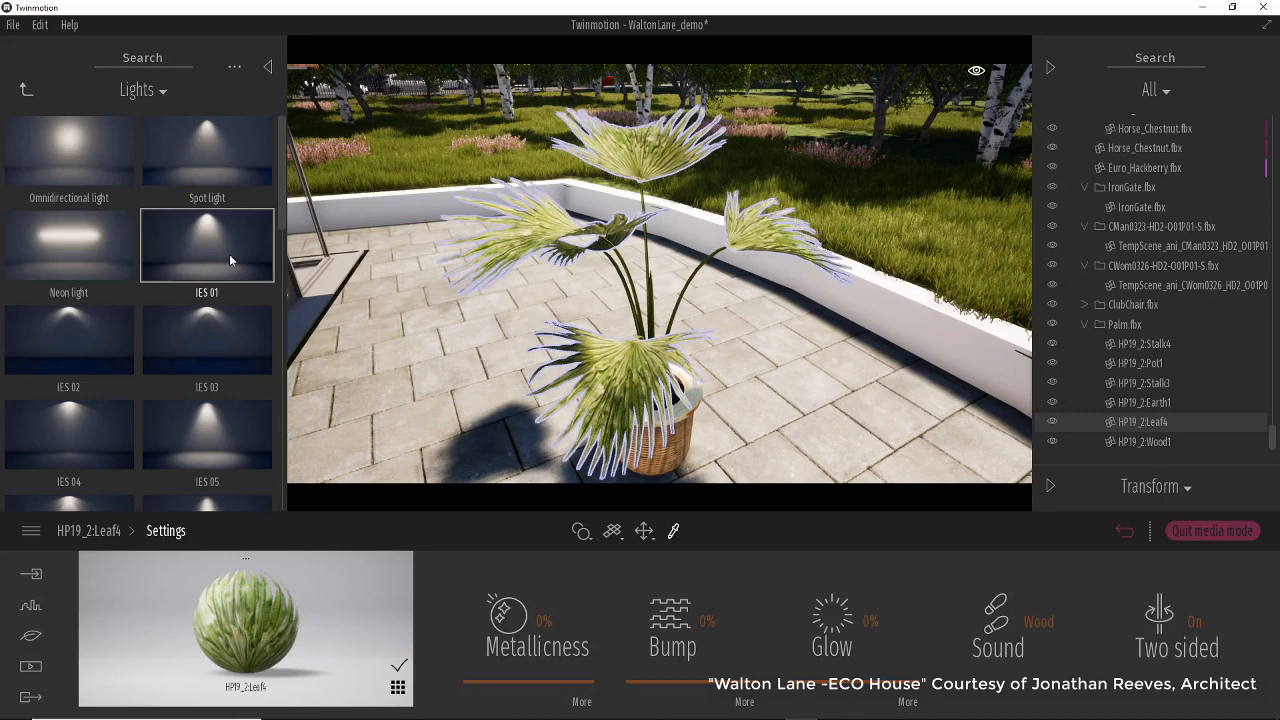
drag(210, 149, 533, 327)
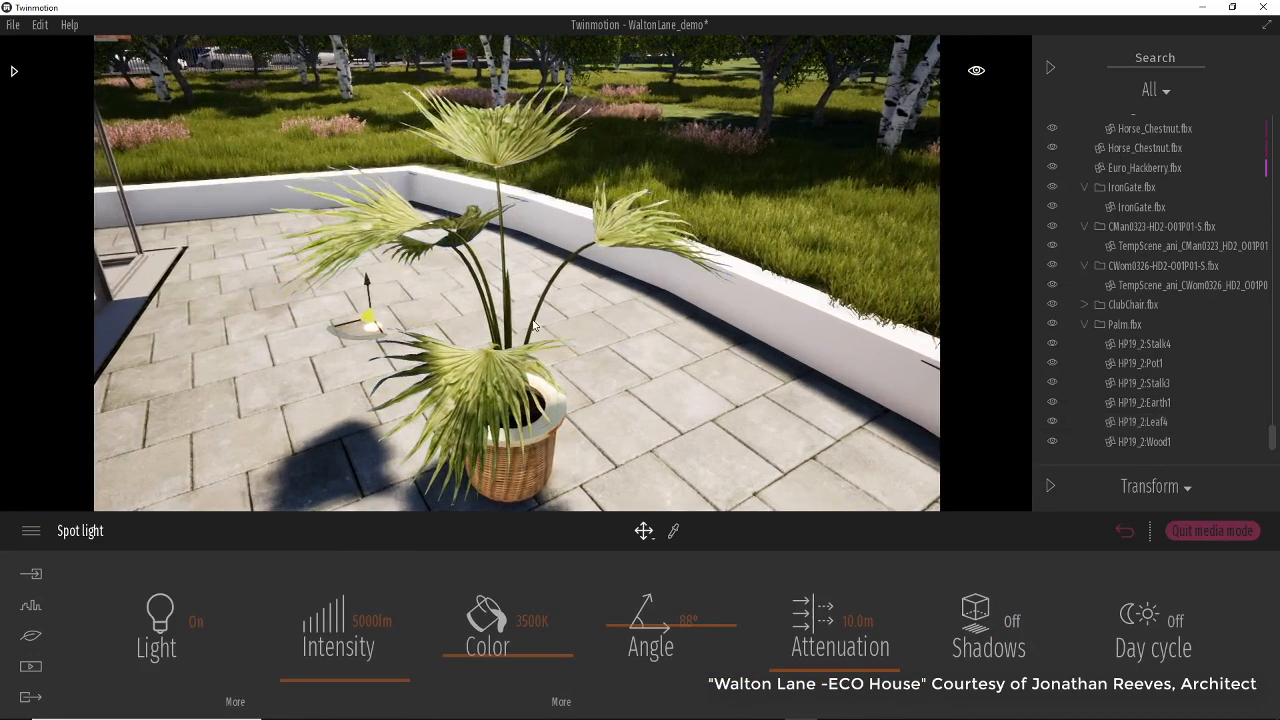
mouse_move(368, 288)
mouse_down()
mouse_move(345, 140)
mouse_move(352, 80)
mouse_up()
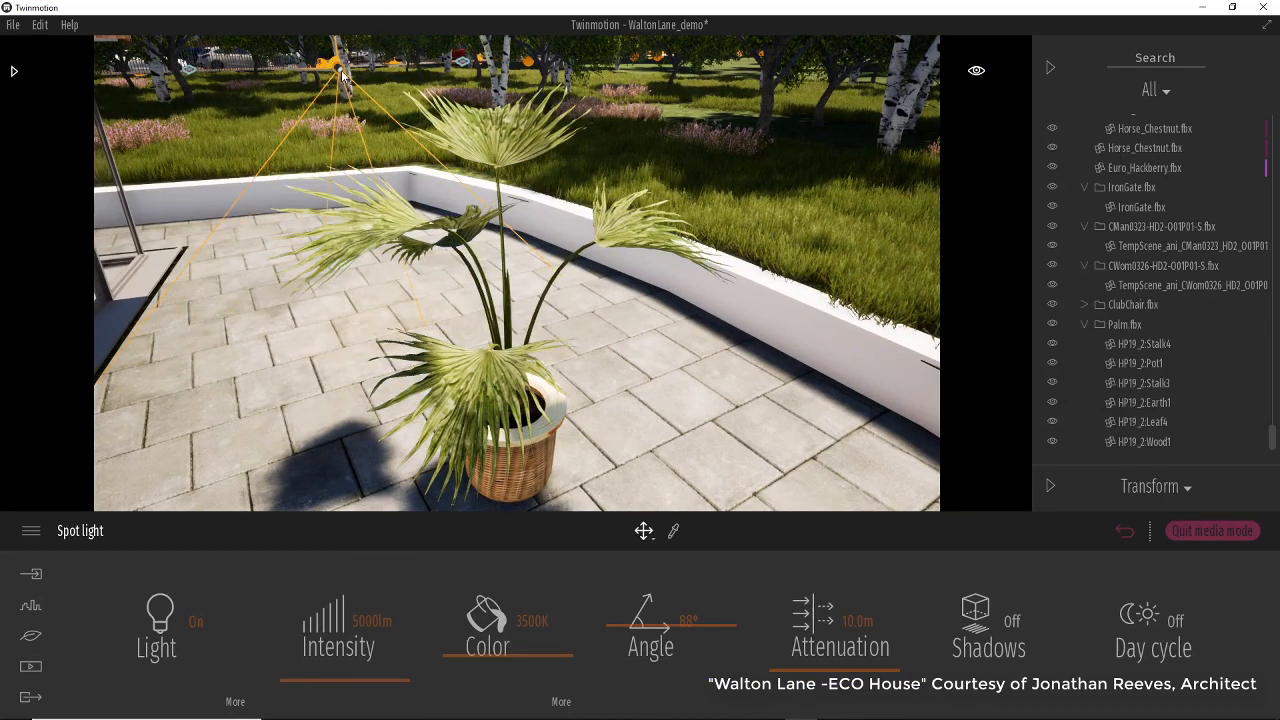
Move the spot light to sit directly above the palm pot.
scroll(366, 139, down, 5)
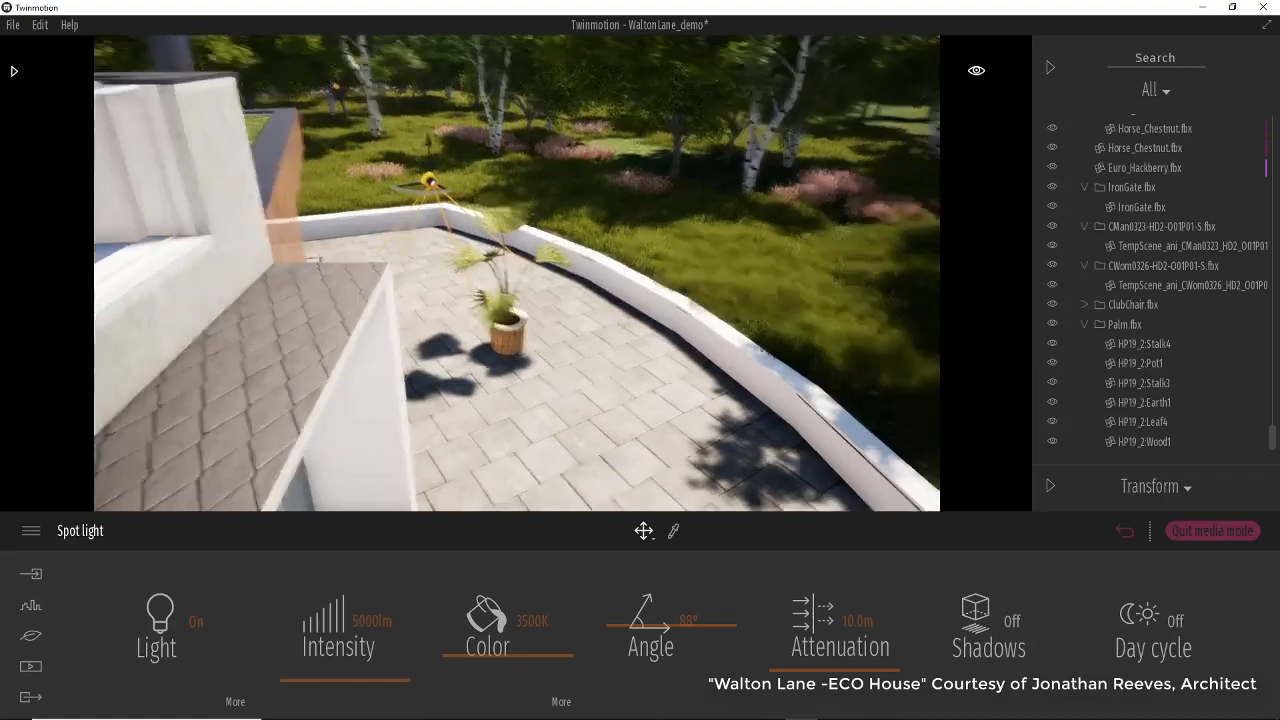
right_drag(366, 139, 480, 140)
middle_drag(348, 255, 363, 257)
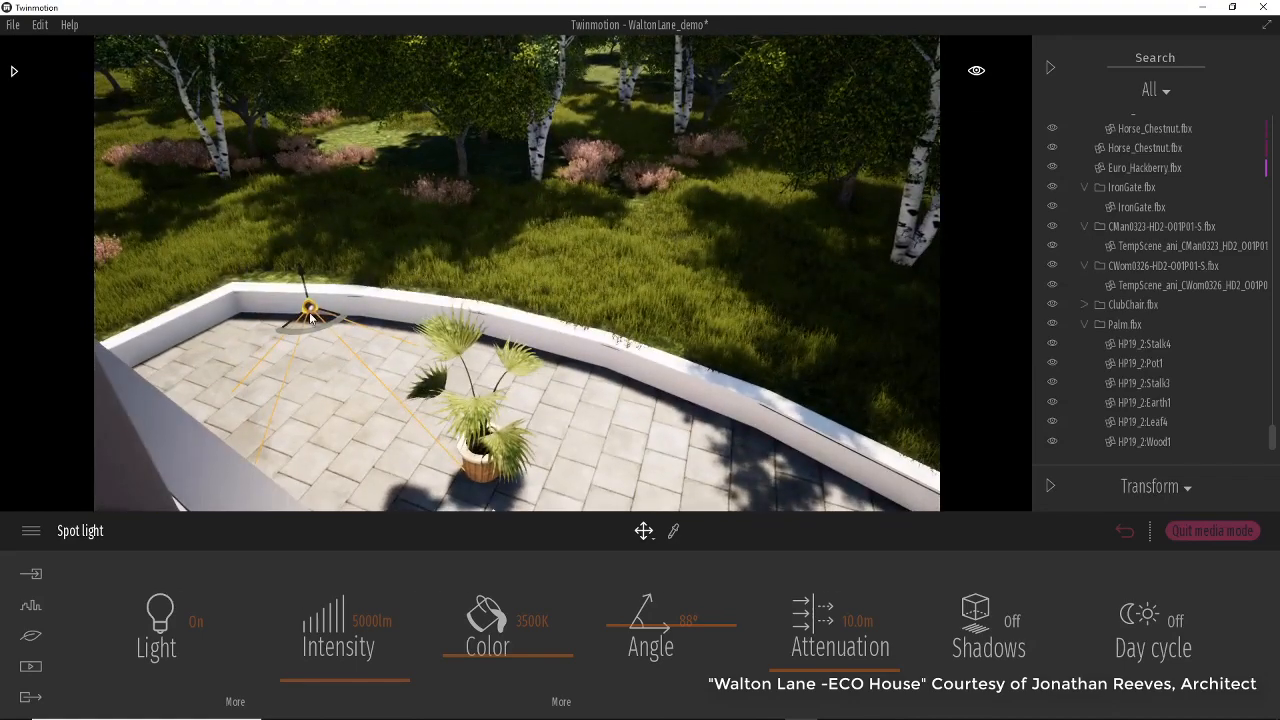
mouse_move(335, 317)
drag(362, 328, 490, 375)
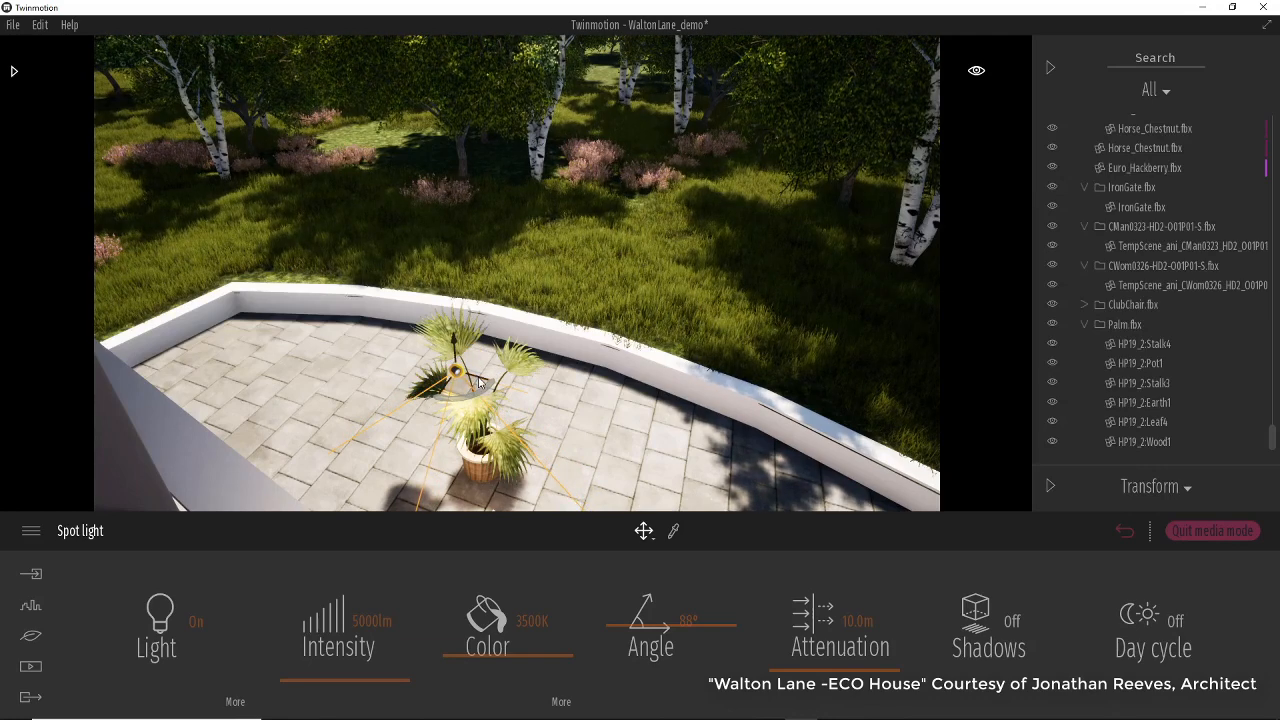
click(483, 383)
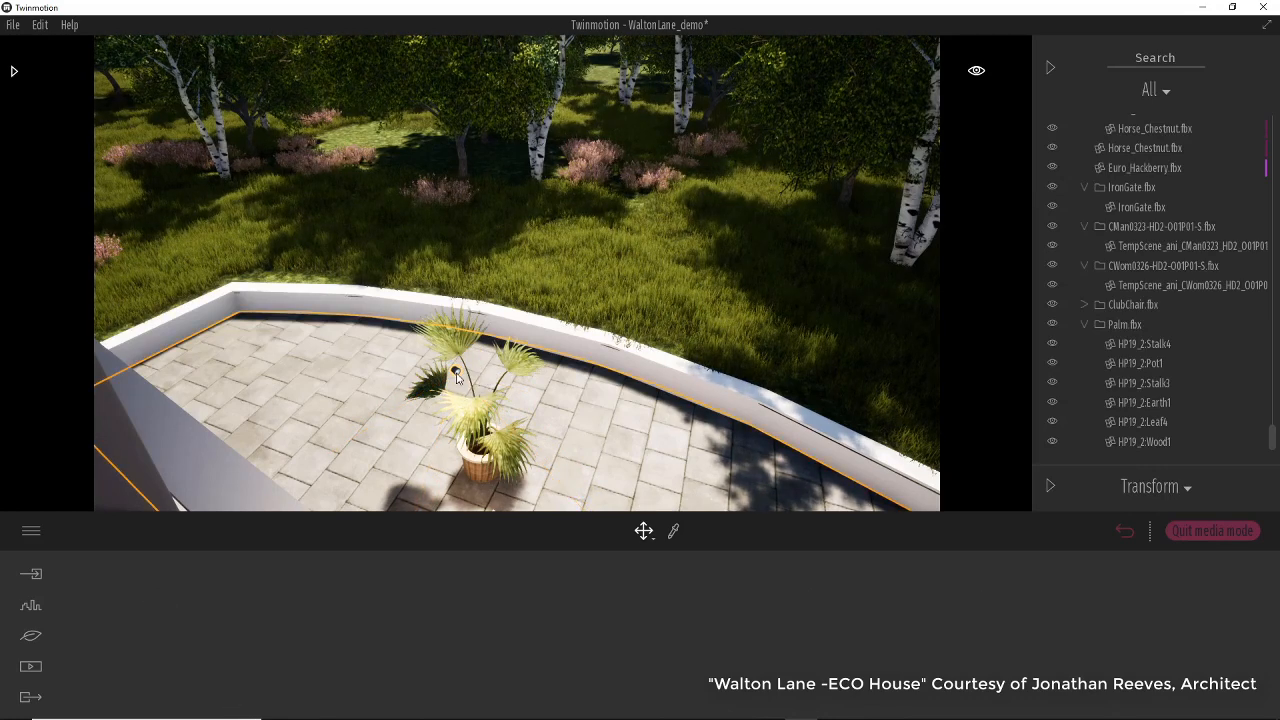
click(486, 383)
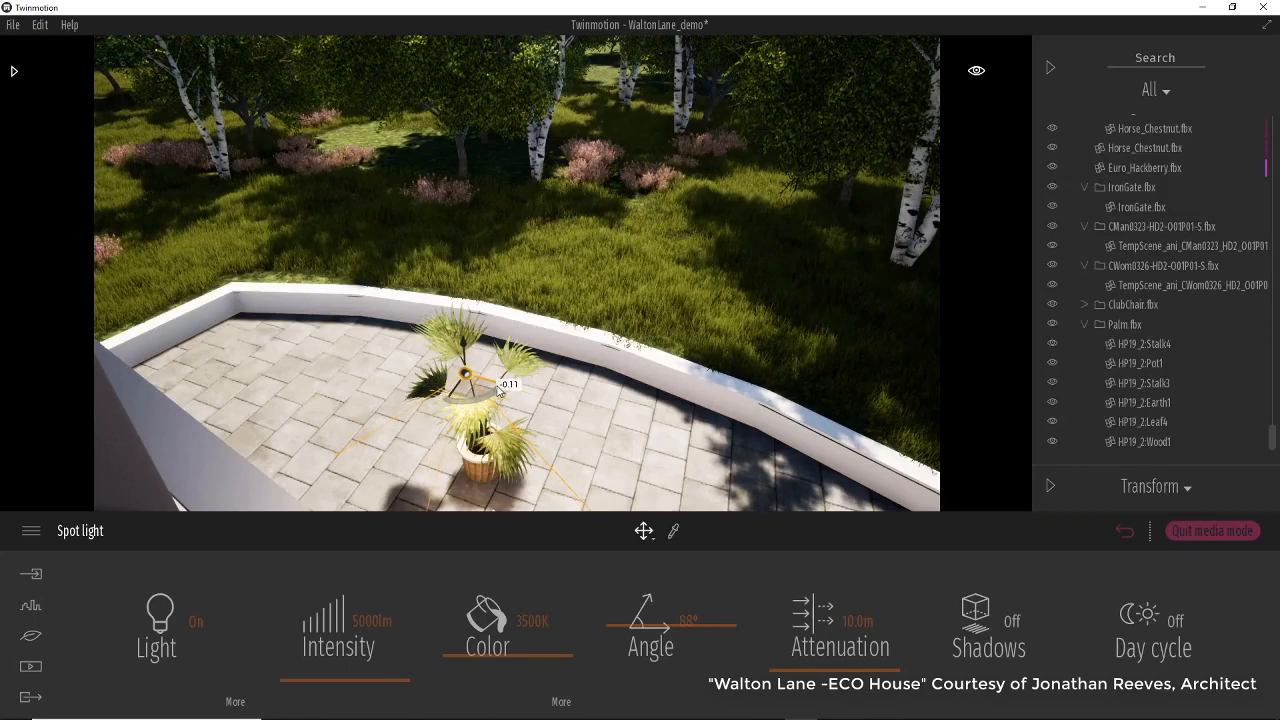
drag(492, 383, 590, 445)
scroll(603, 446, down, 5)
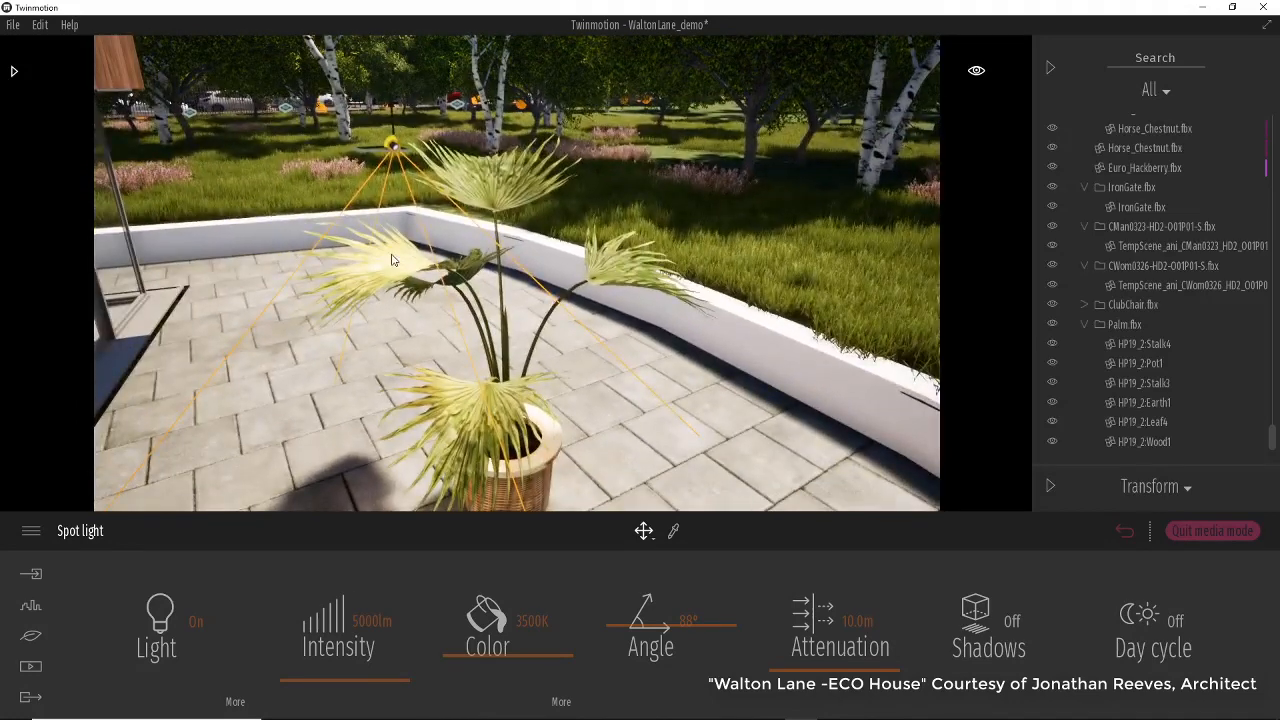
Select the palm's Leaf4 mesh and pick the leaves' material with the material picker.
click(392, 260)
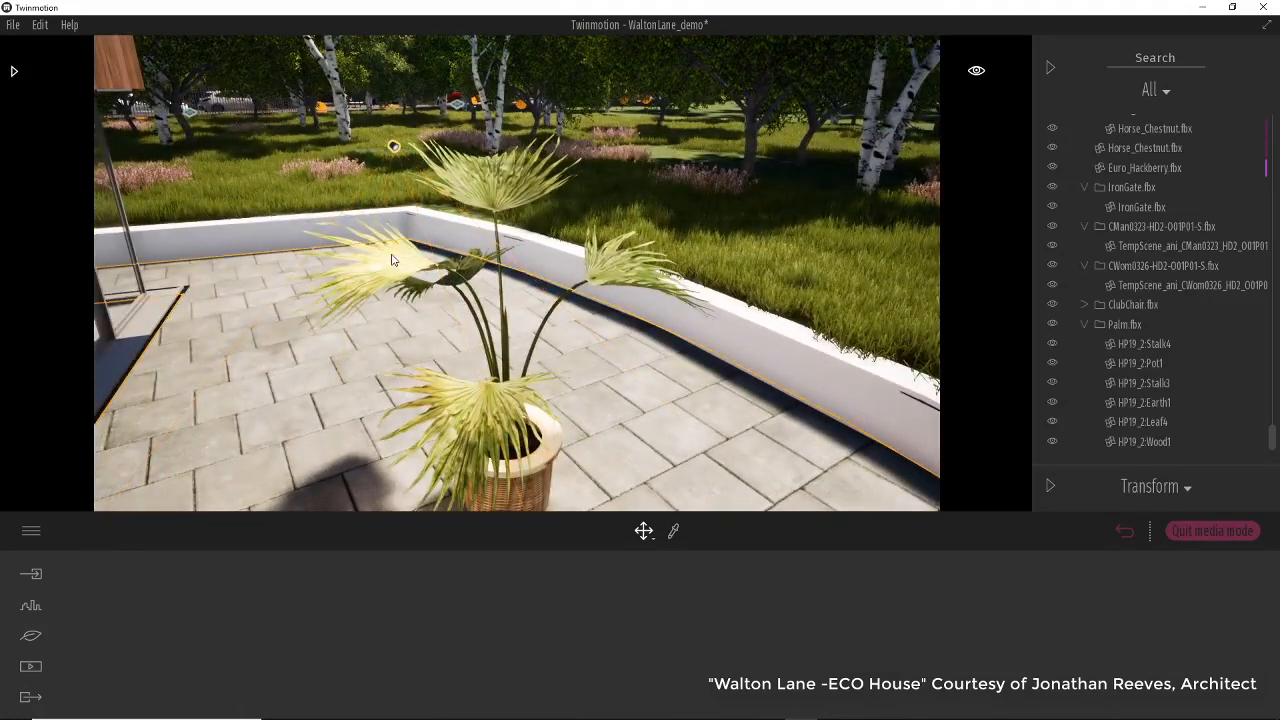
click(456, 196)
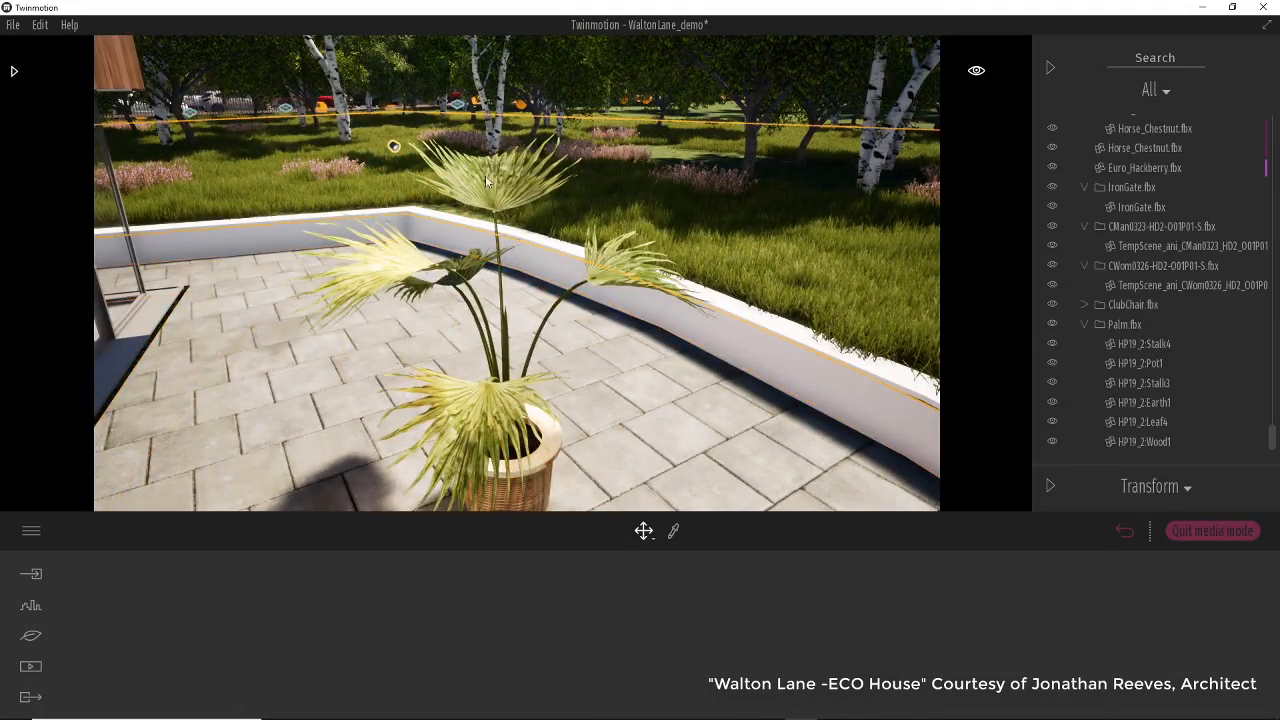
click(482, 396)
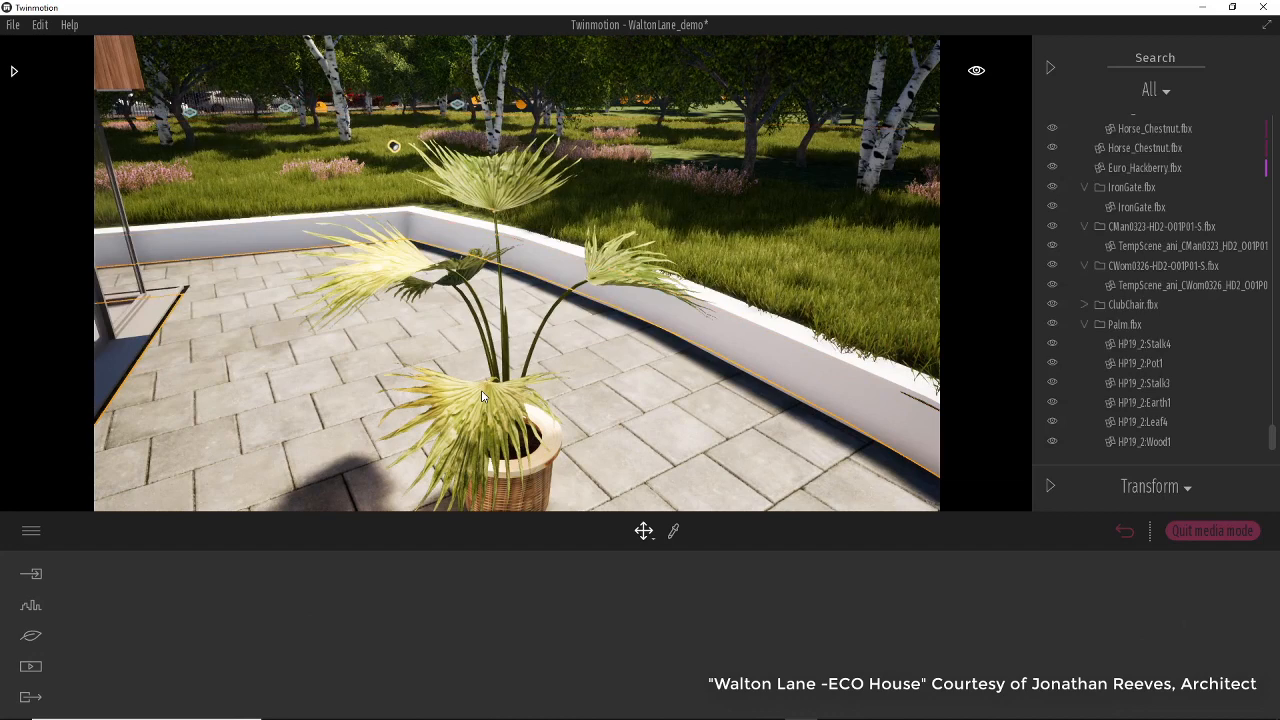
click(1143, 423)
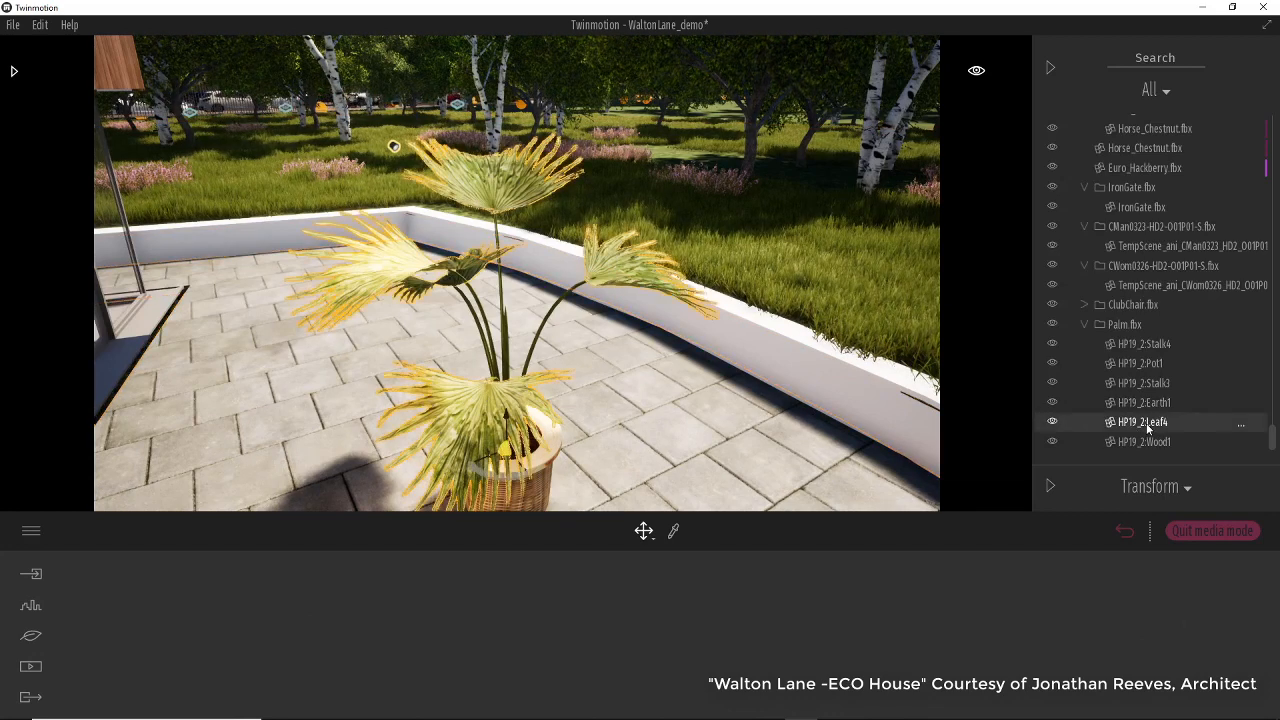
click(673, 531)
click(496, 374)
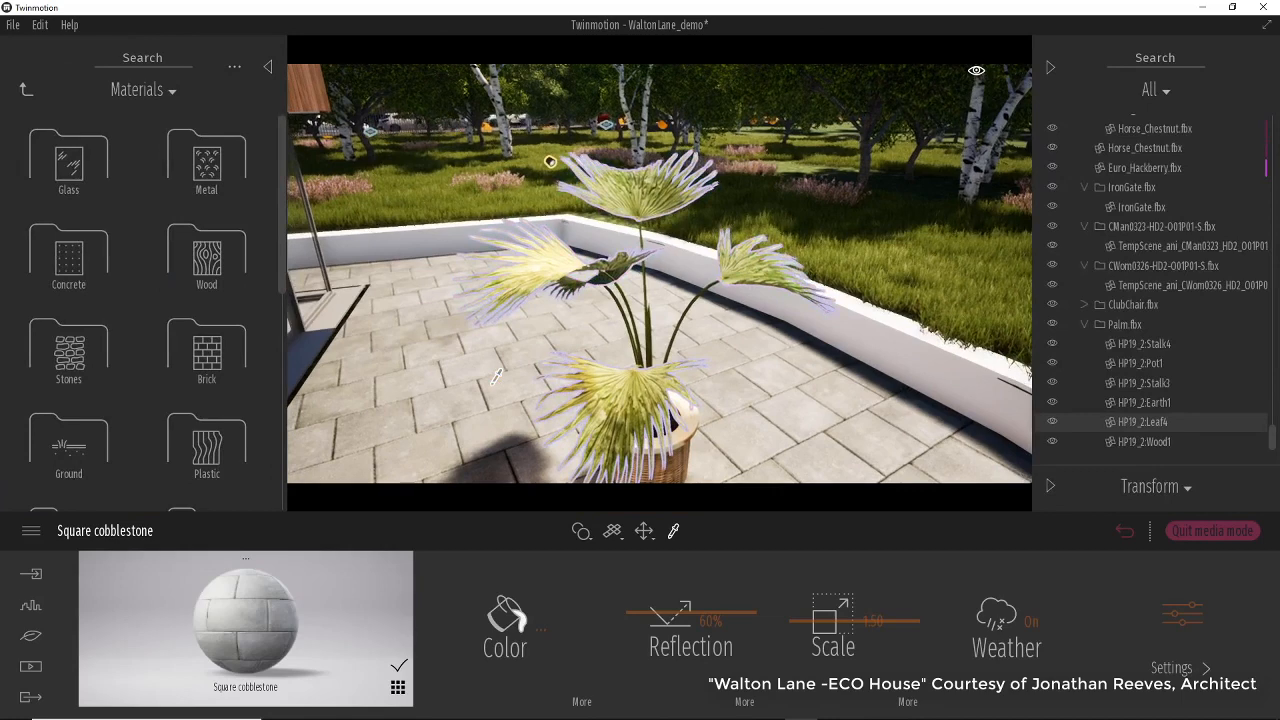
click(648, 377)
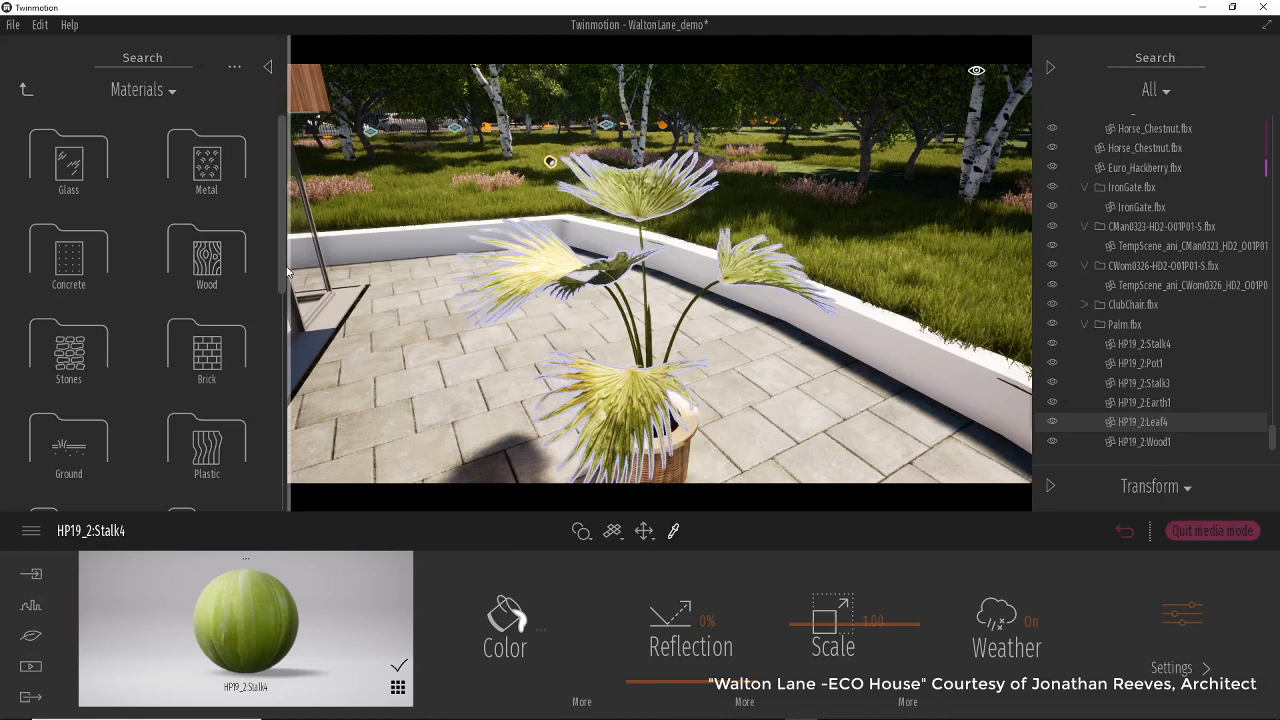
Apply the White styrofoam material from the Translucent folder to the palm leaves.
drag(284, 272, 271, 516)
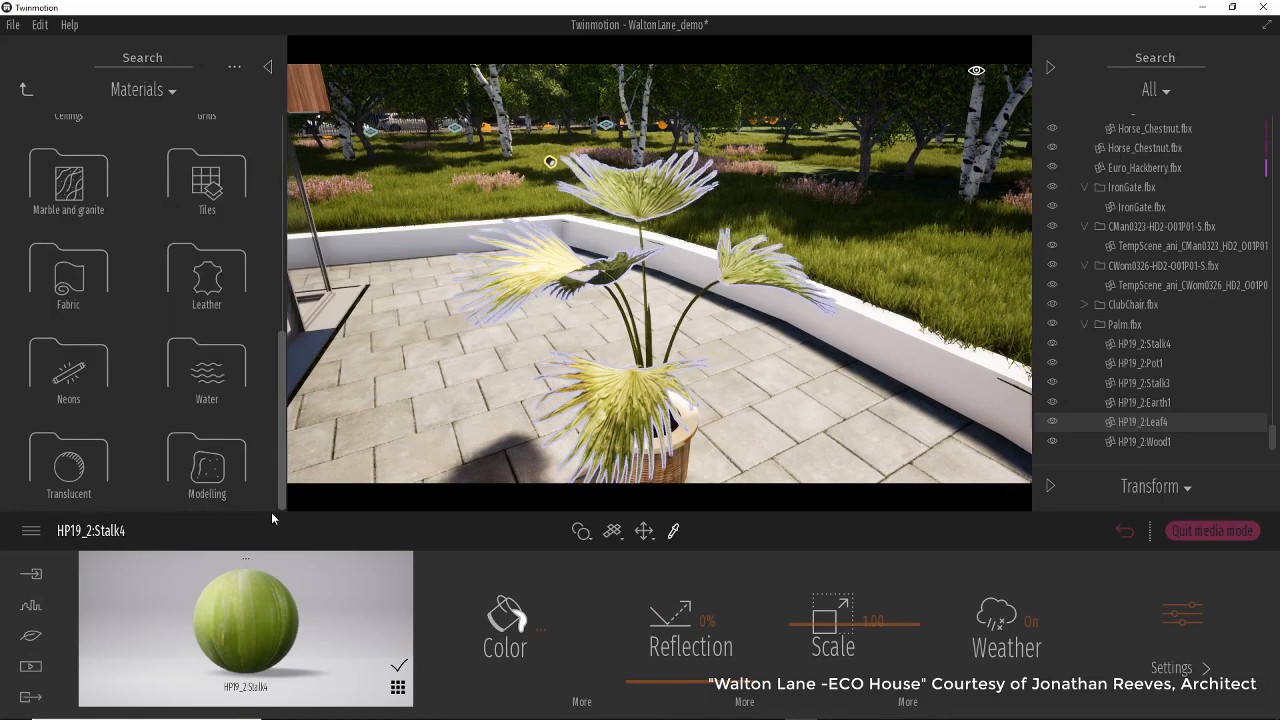
click(68, 470)
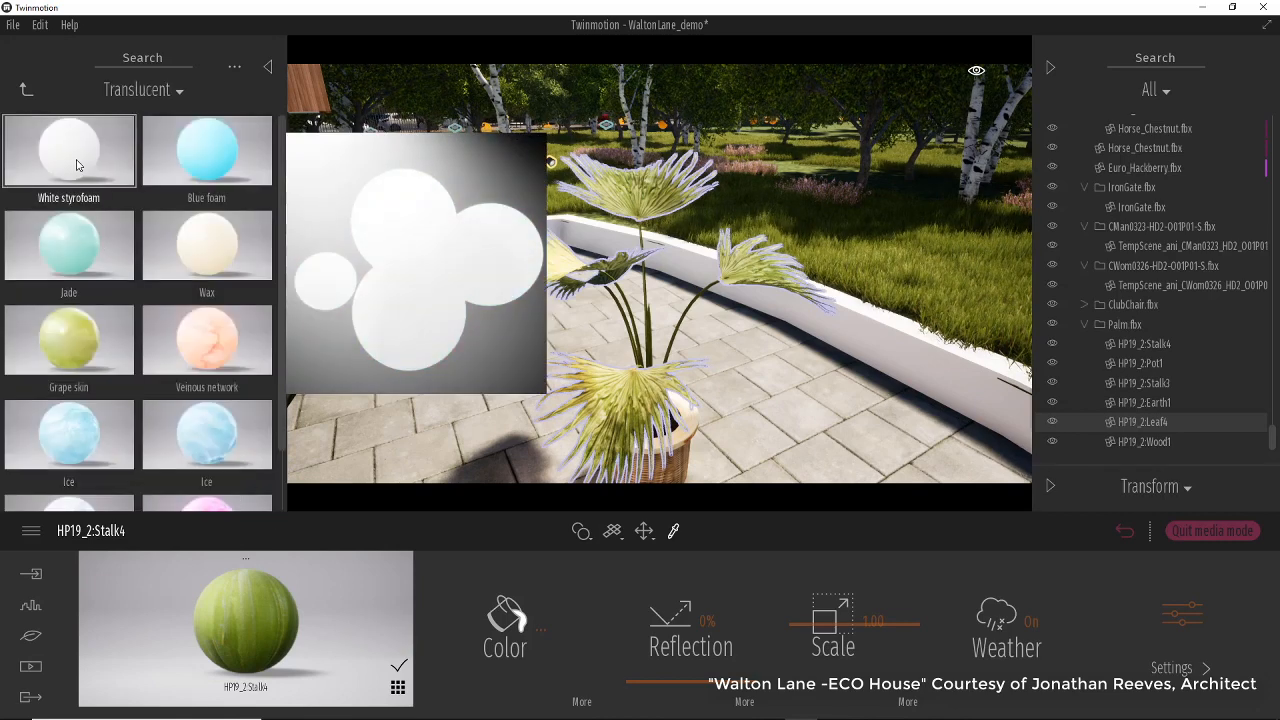
drag(73, 171, 606, 403)
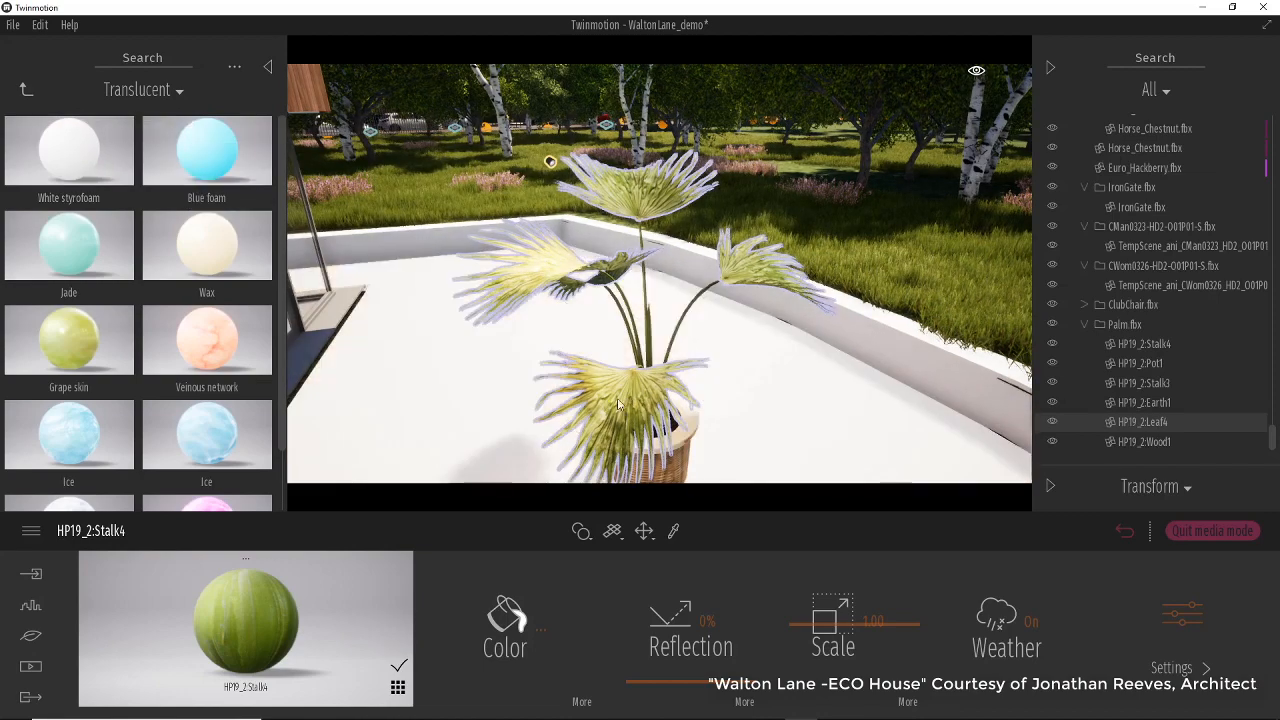
click(575, 287)
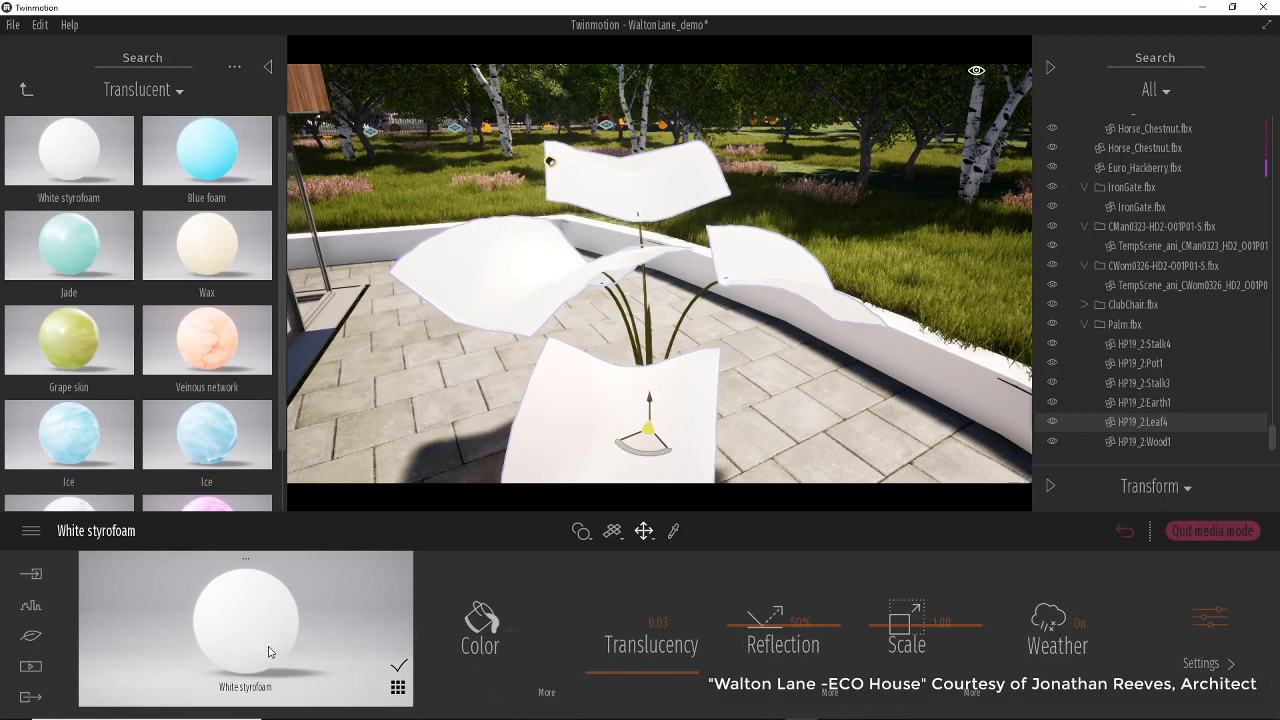
Open the material's color texture for replacement and browse to the XFrog palm folder.
click(547, 694)
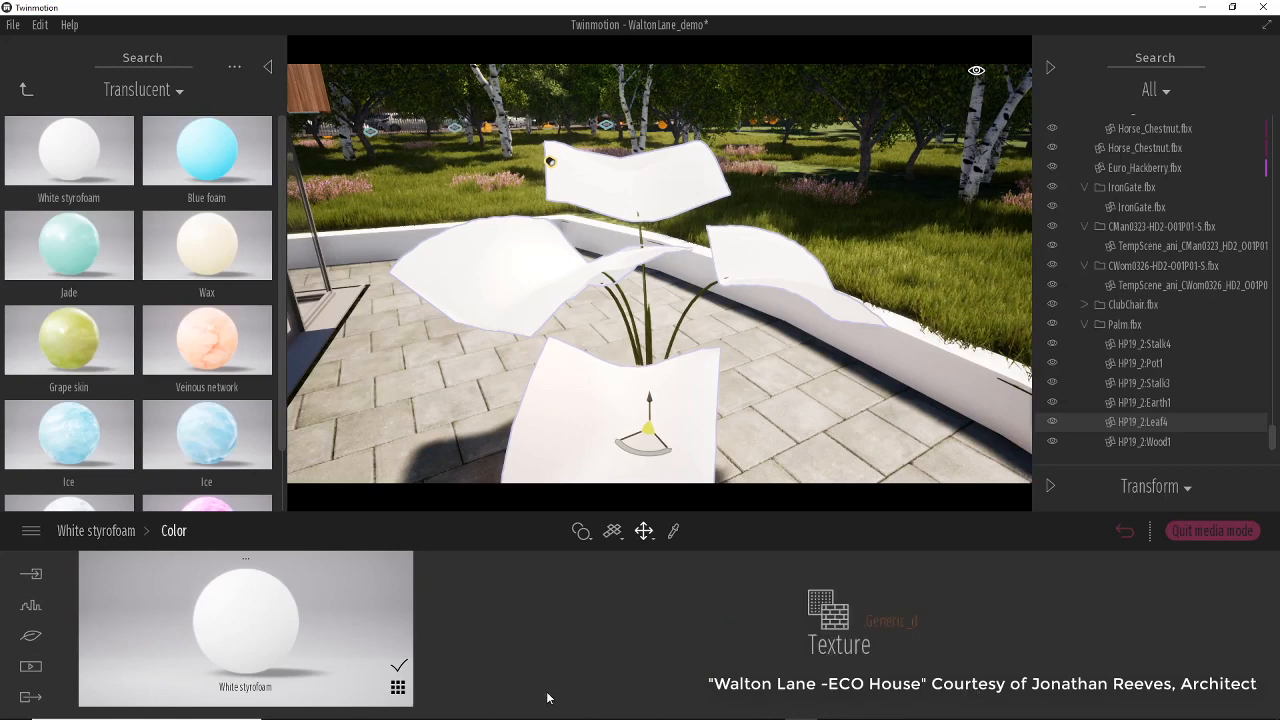
right_click(835, 640)
click(837, 510)
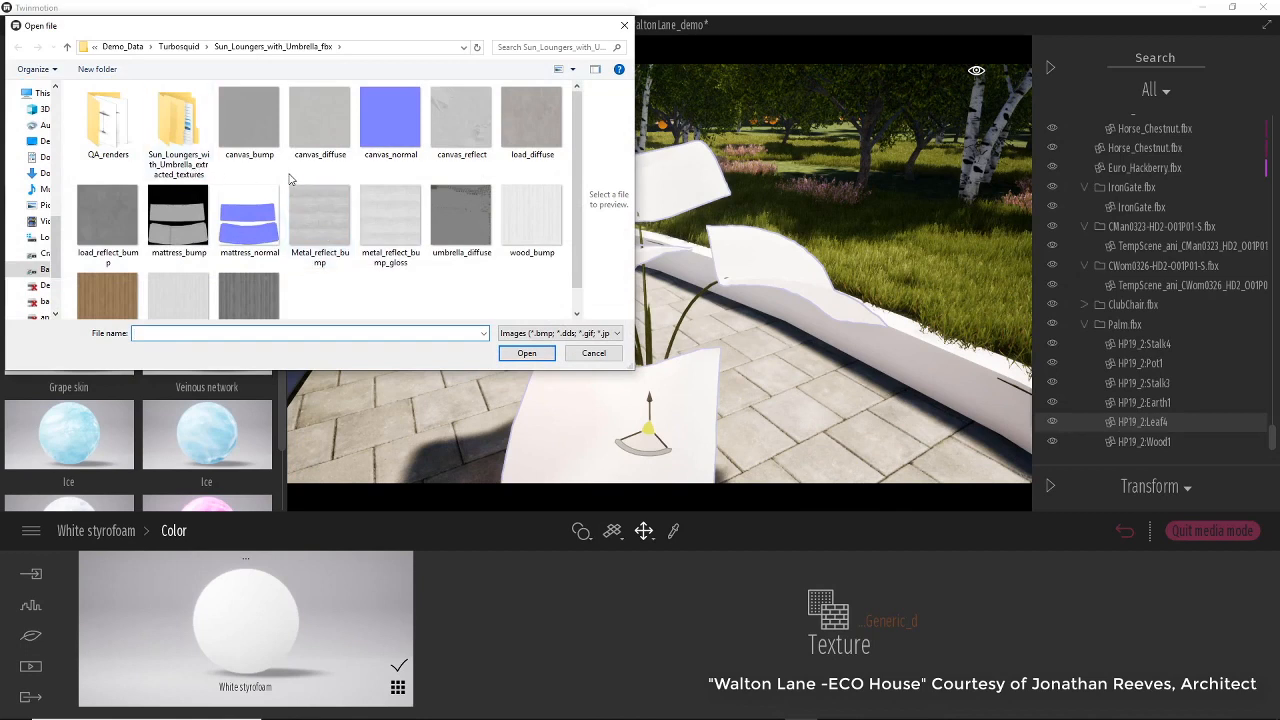
click(180, 50)
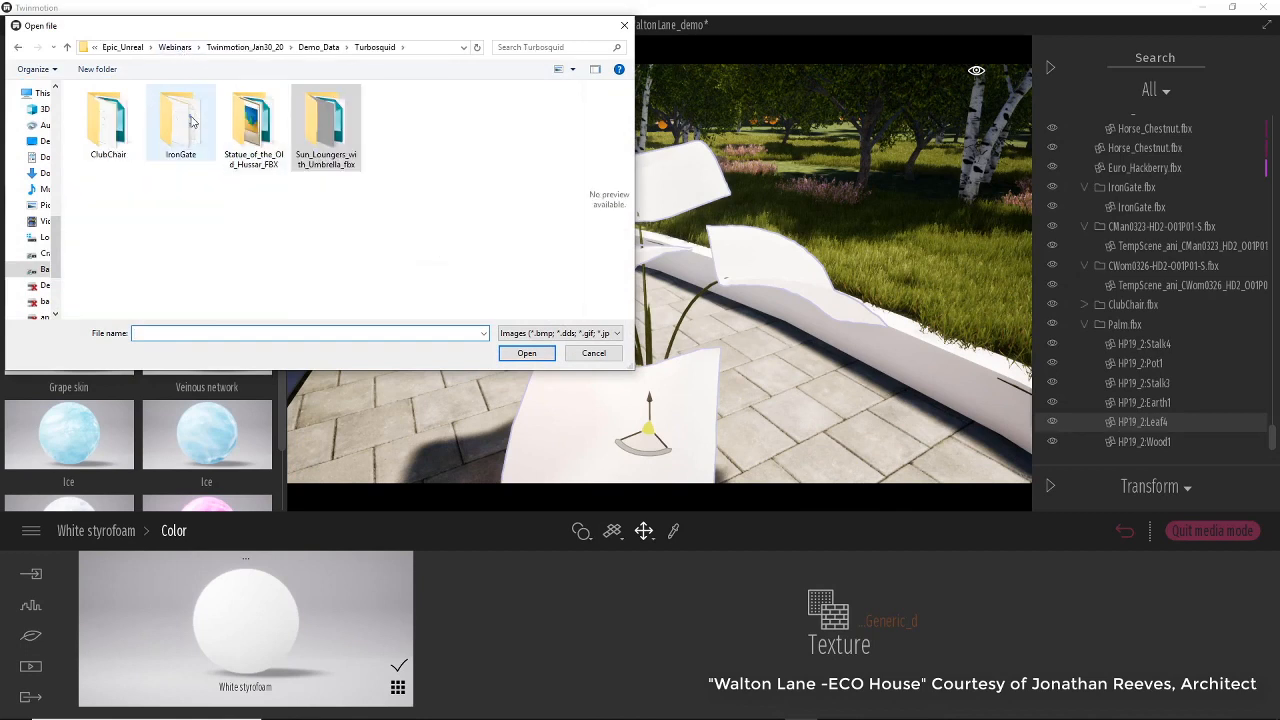
click(318, 47)
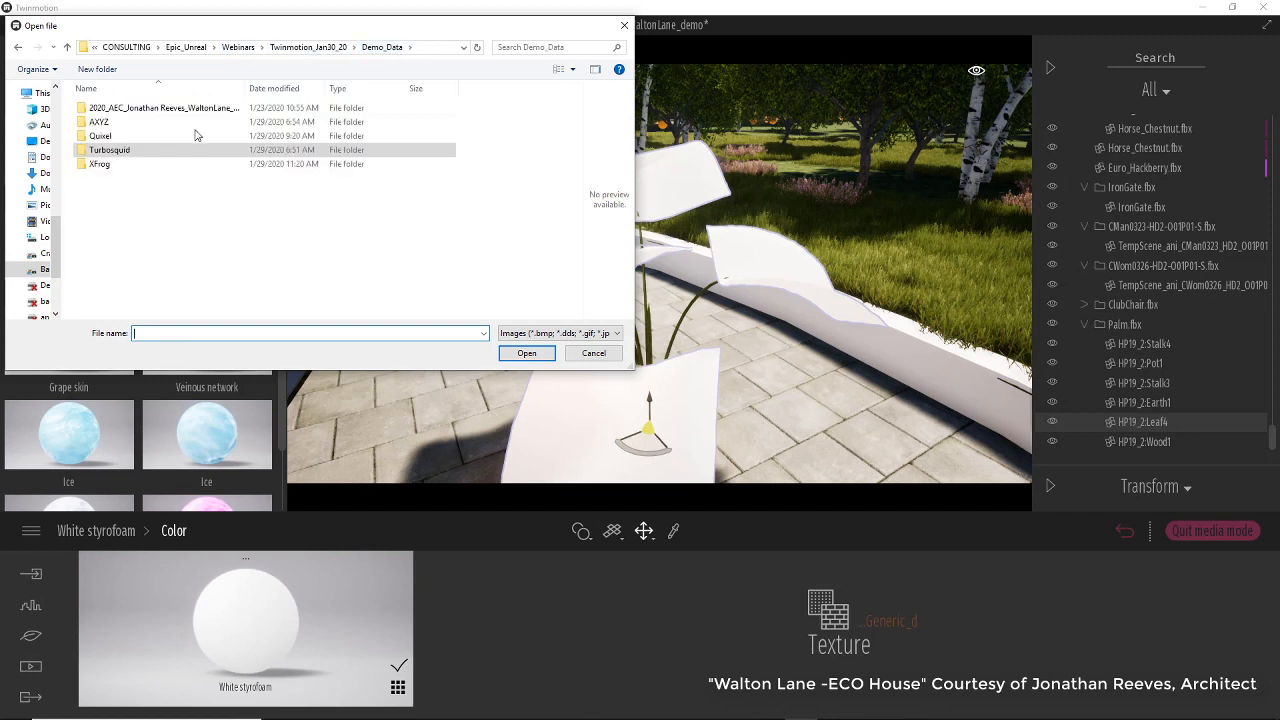
click(105, 123)
double_click(105, 123)
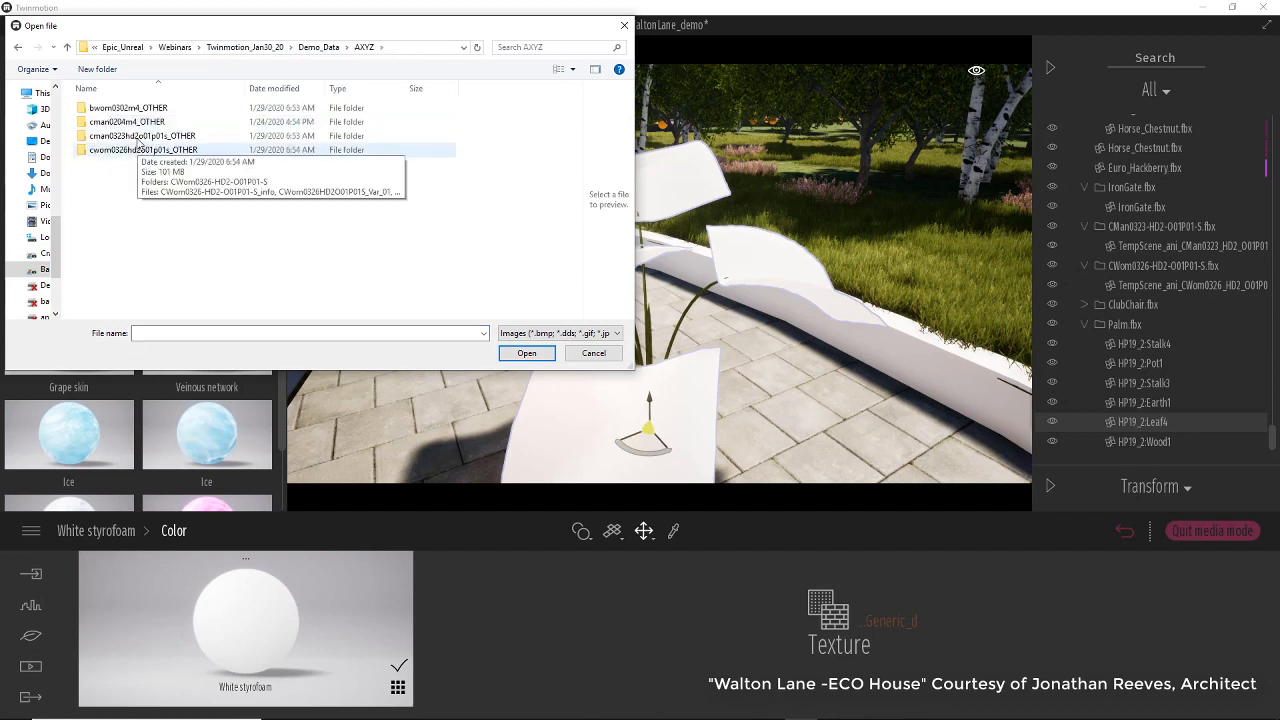
click(312, 50)
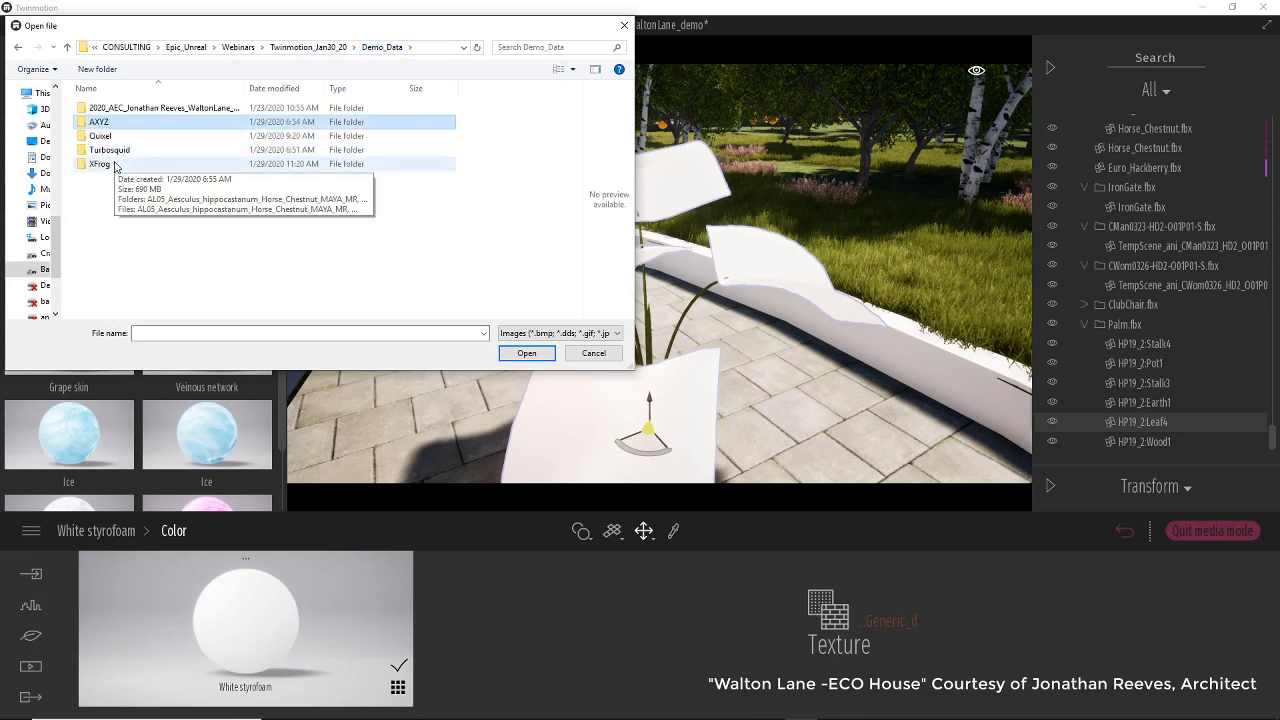
double_click(145, 164)
double_click(155, 178)
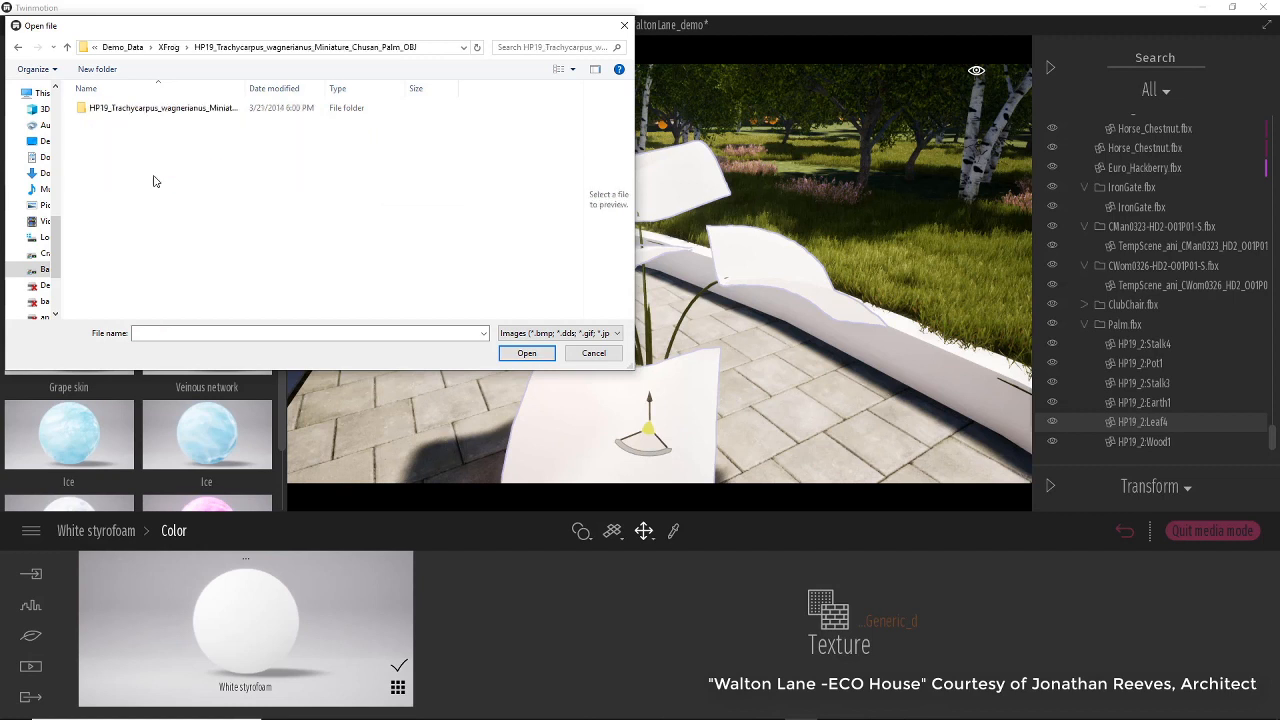
double_click(156, 109)
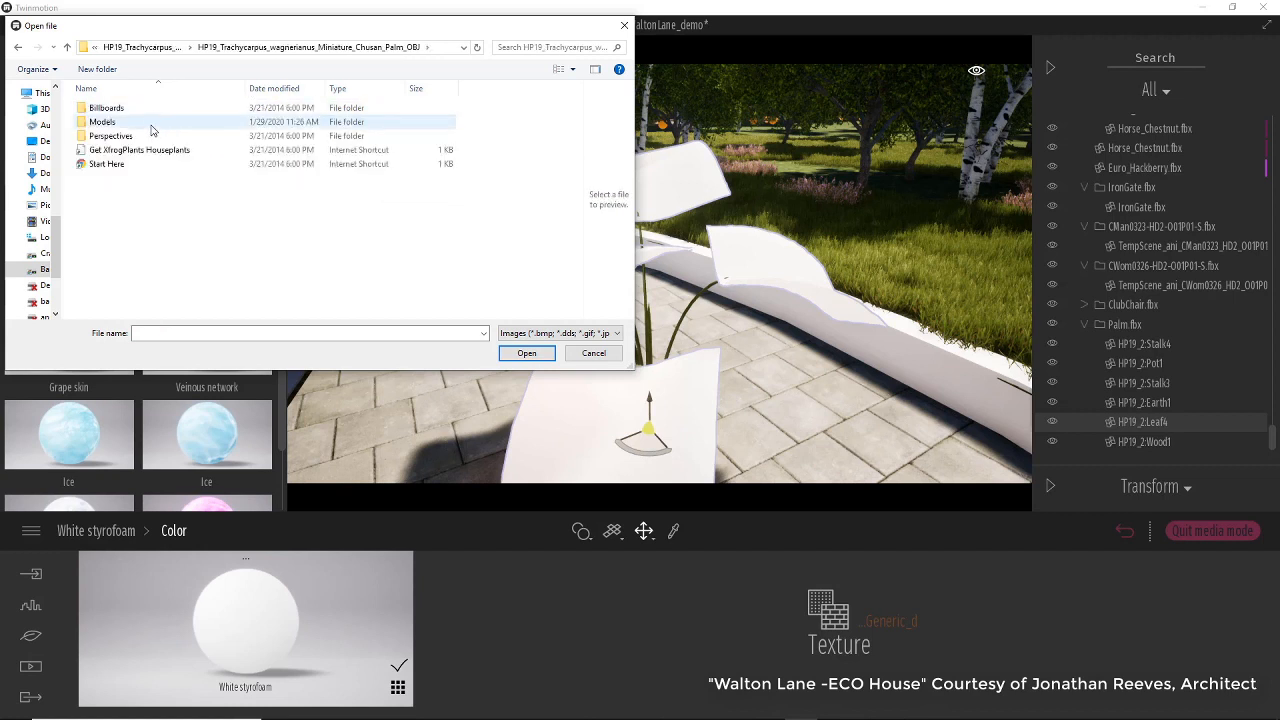
double_click(137, 108)
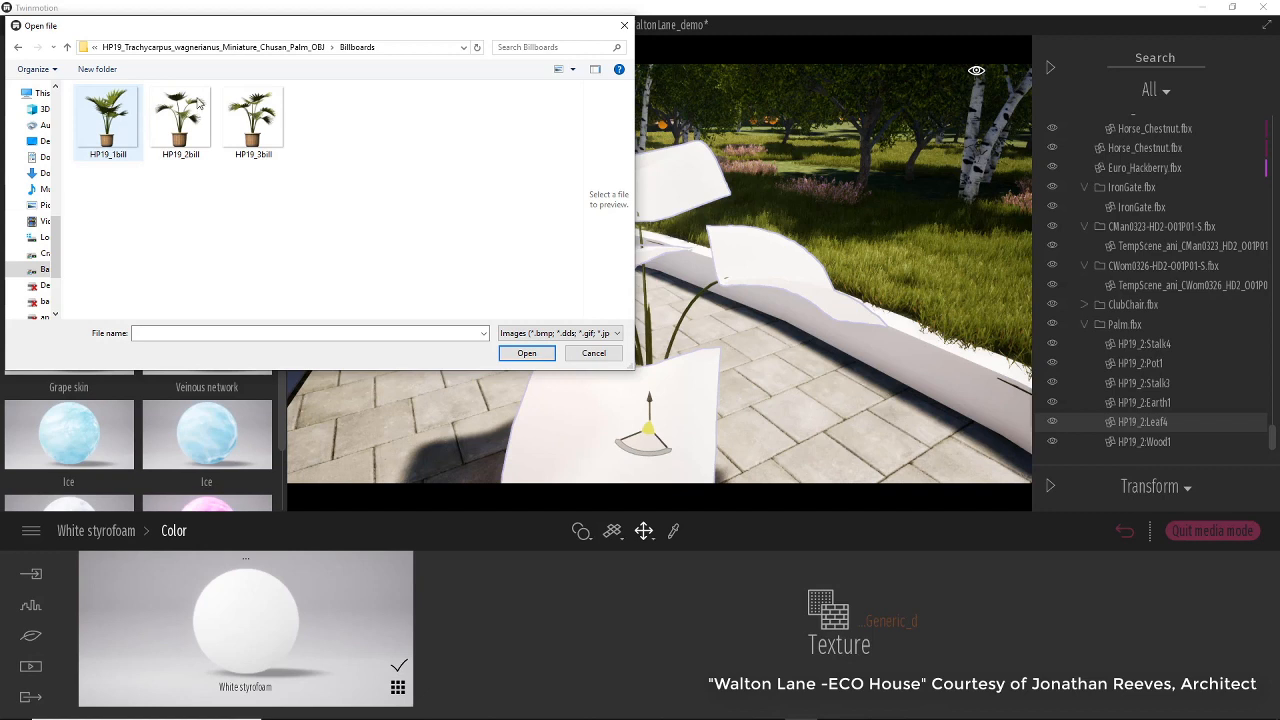
Load HP19lef1 from the palm's Models folder as the color texture.
click(285, 47)
double_click(164, 121)
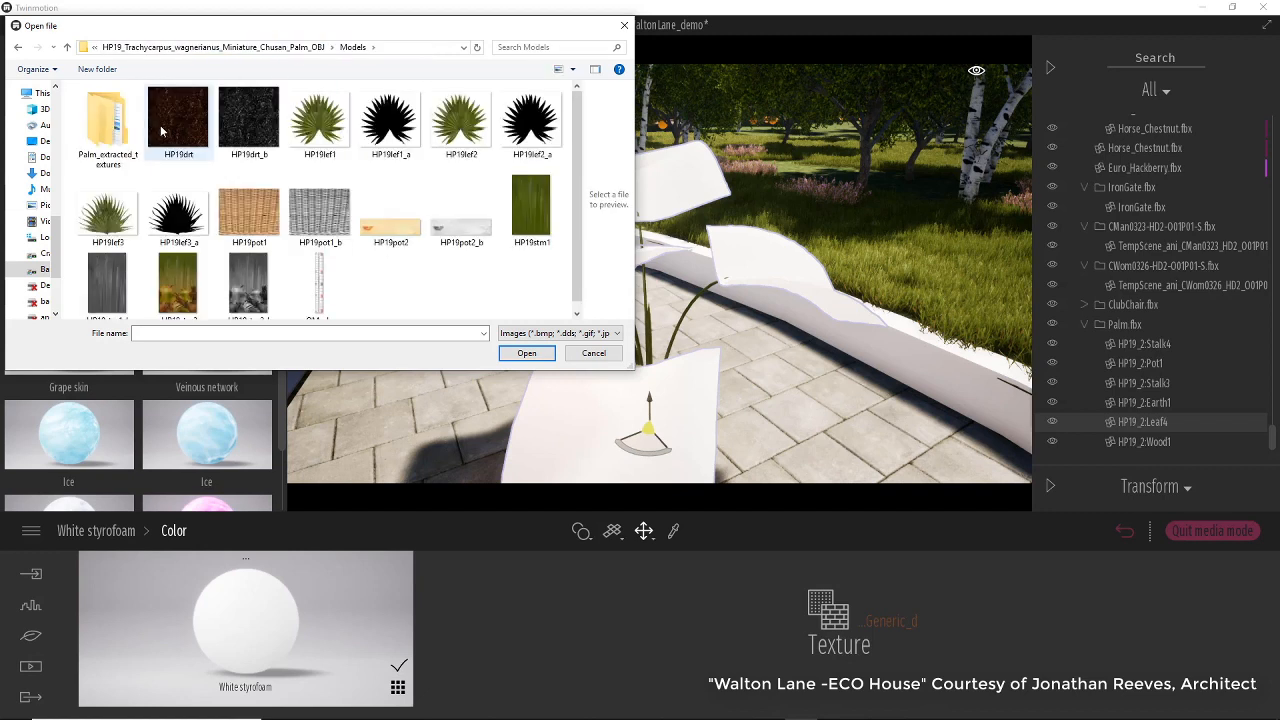
click(320, 120)
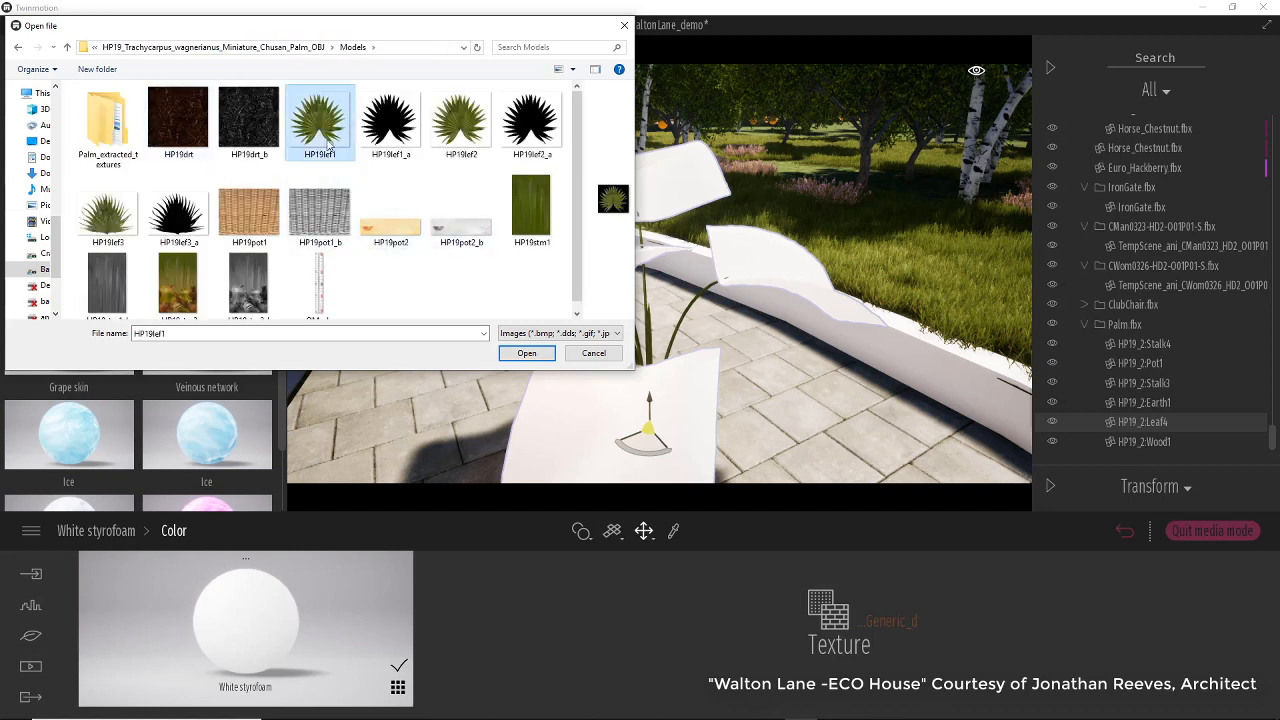
click(528, 354)
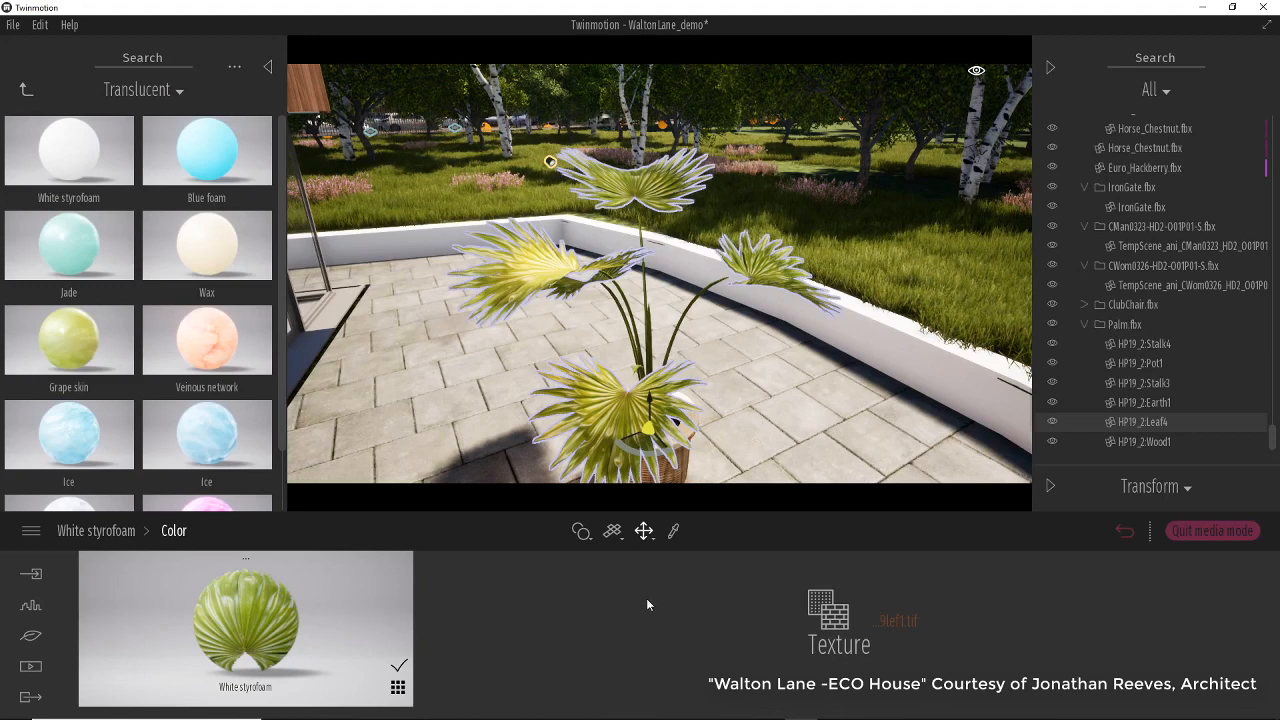
Set the palm leaves' material translucency to 0.27.
click(110, 531)
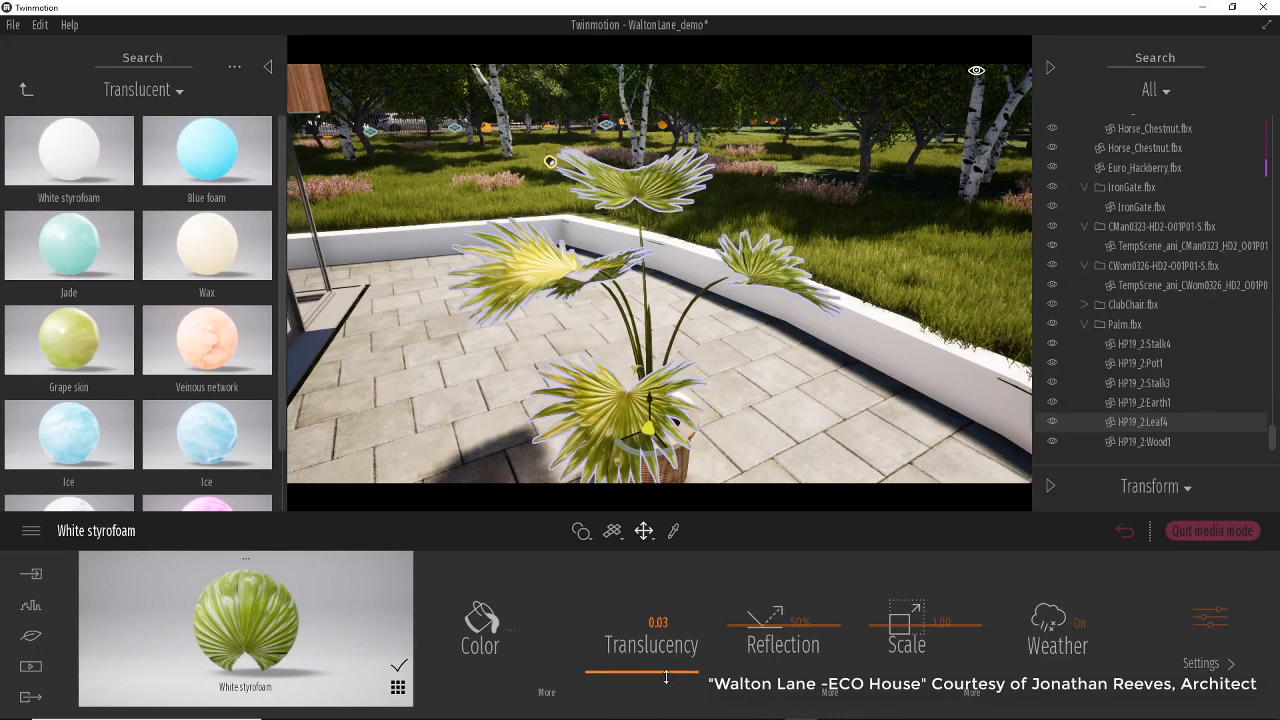
drag(666, 677, 669, 688)
right_drag(507, 382, 463, 338)
scroll(464, 338, up, 3)
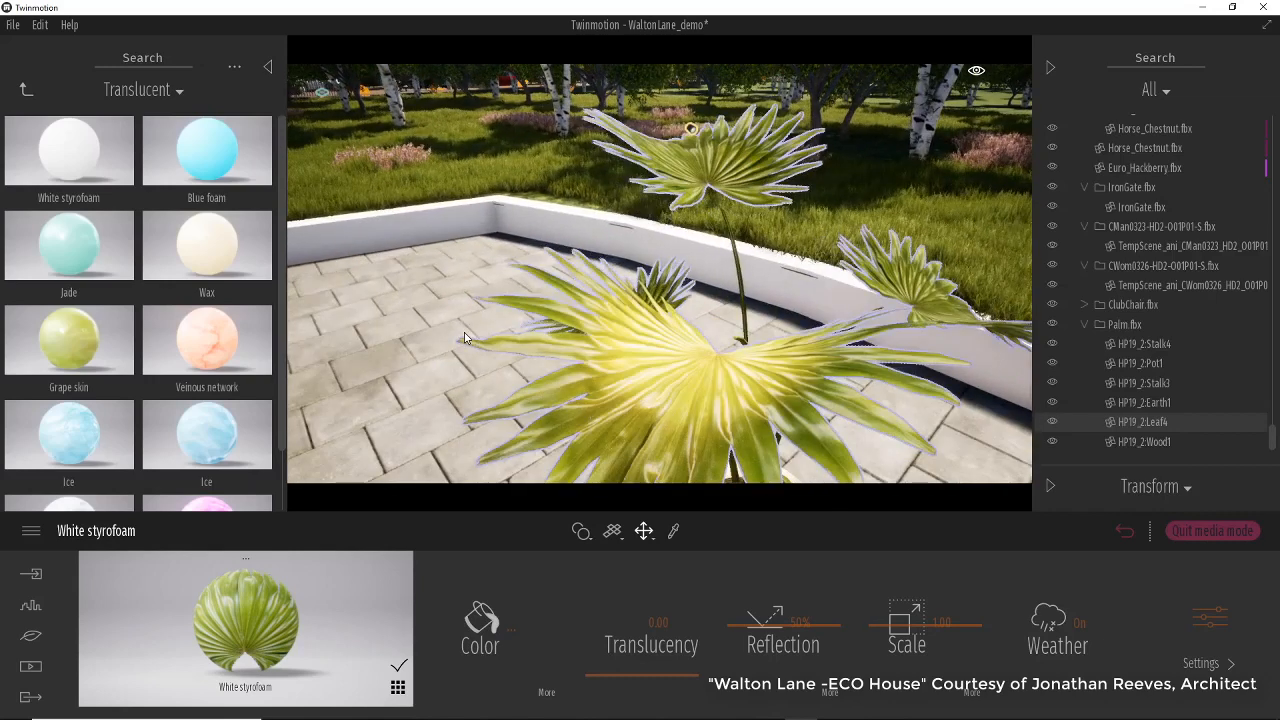
drag(643, 674, 656, 640)
scroll(661, 342, down, 5)
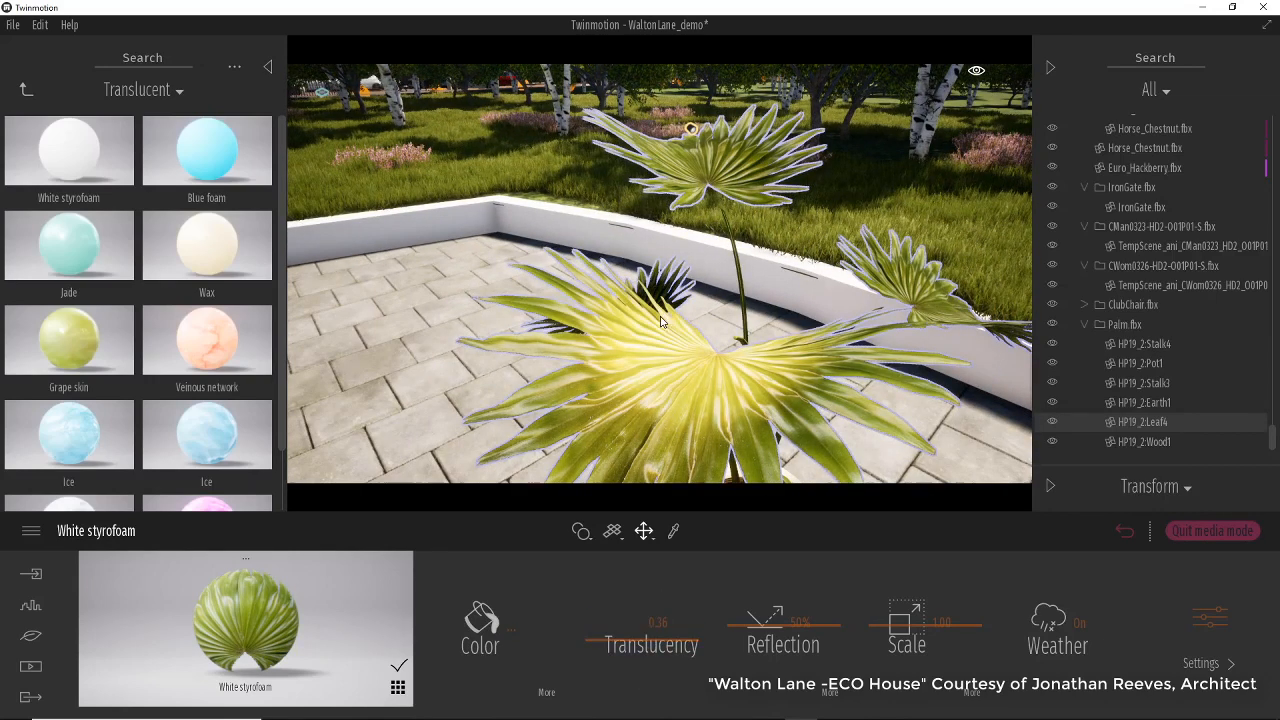
right_drag(643, 135, 629, 414)
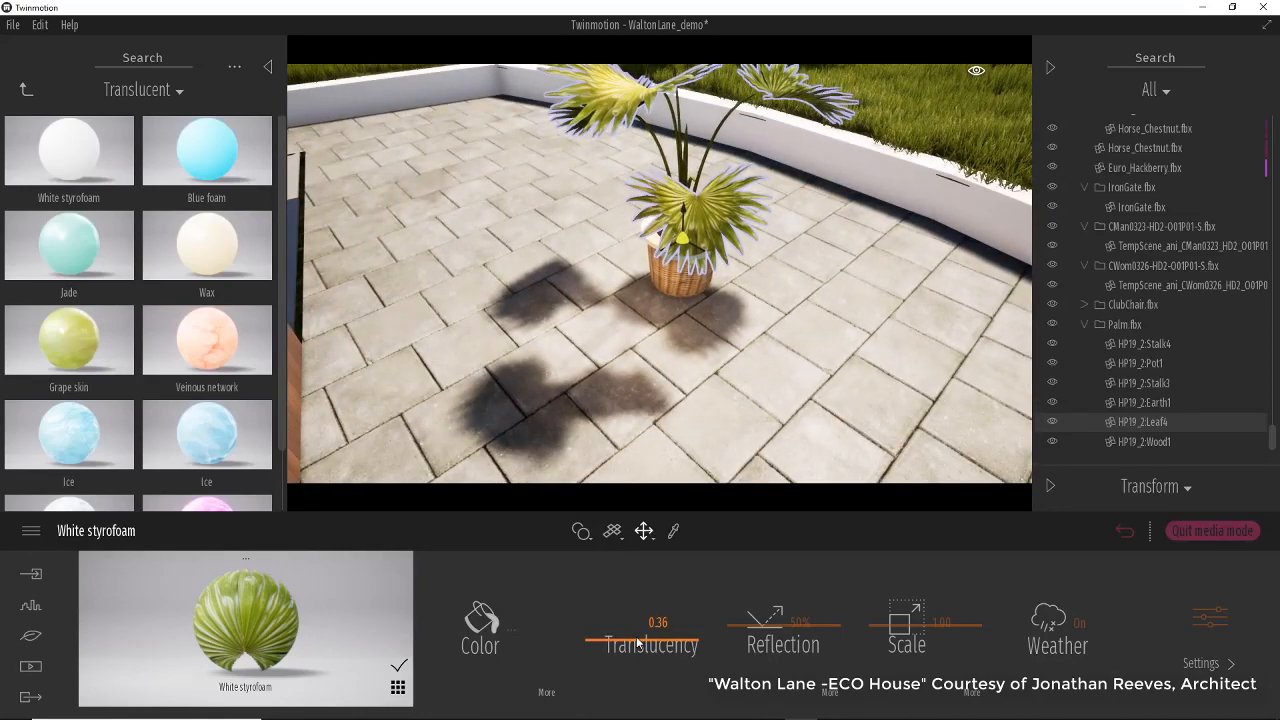
mouse_move(637, 645)
mouse_down()
mouse_move(643, 708)
mouse_move(651, 594)
mouse_move(651, 650)
mouse_up()
shift+middle_drag(673, 353, 556, 482)
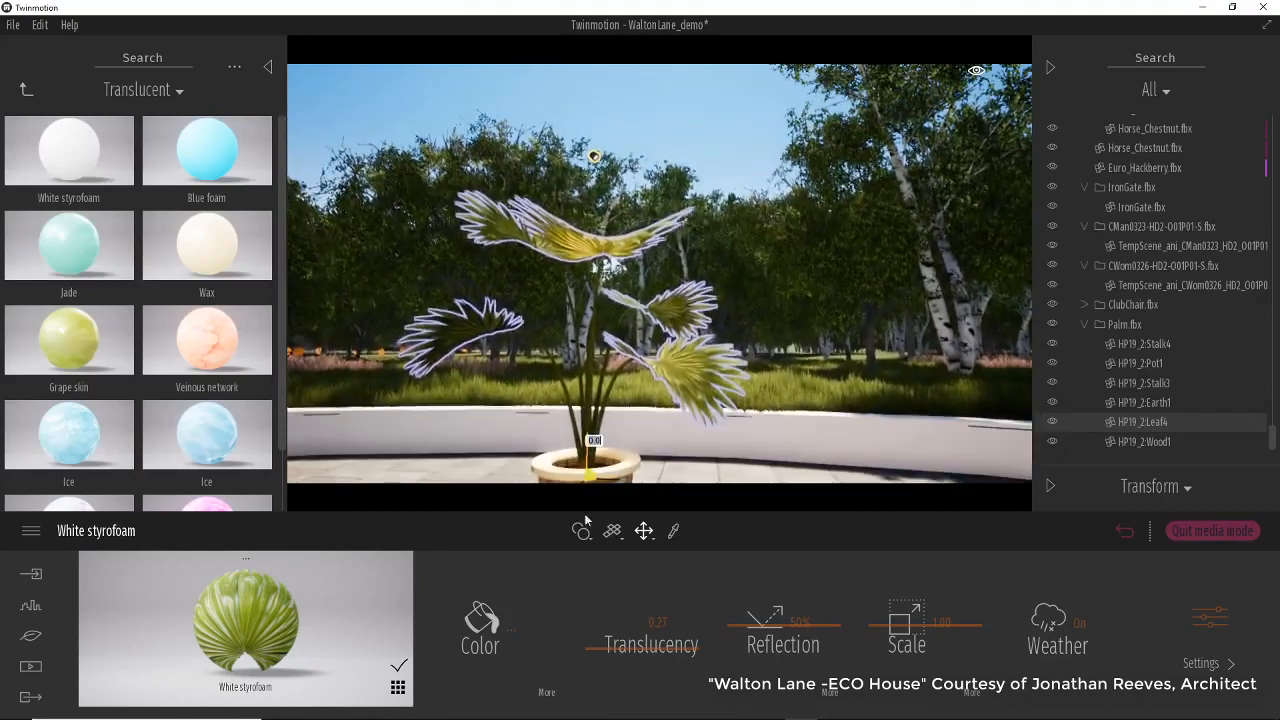
Examine the potted palm closely from below and around the pot.
click(552, 470)
key(f)
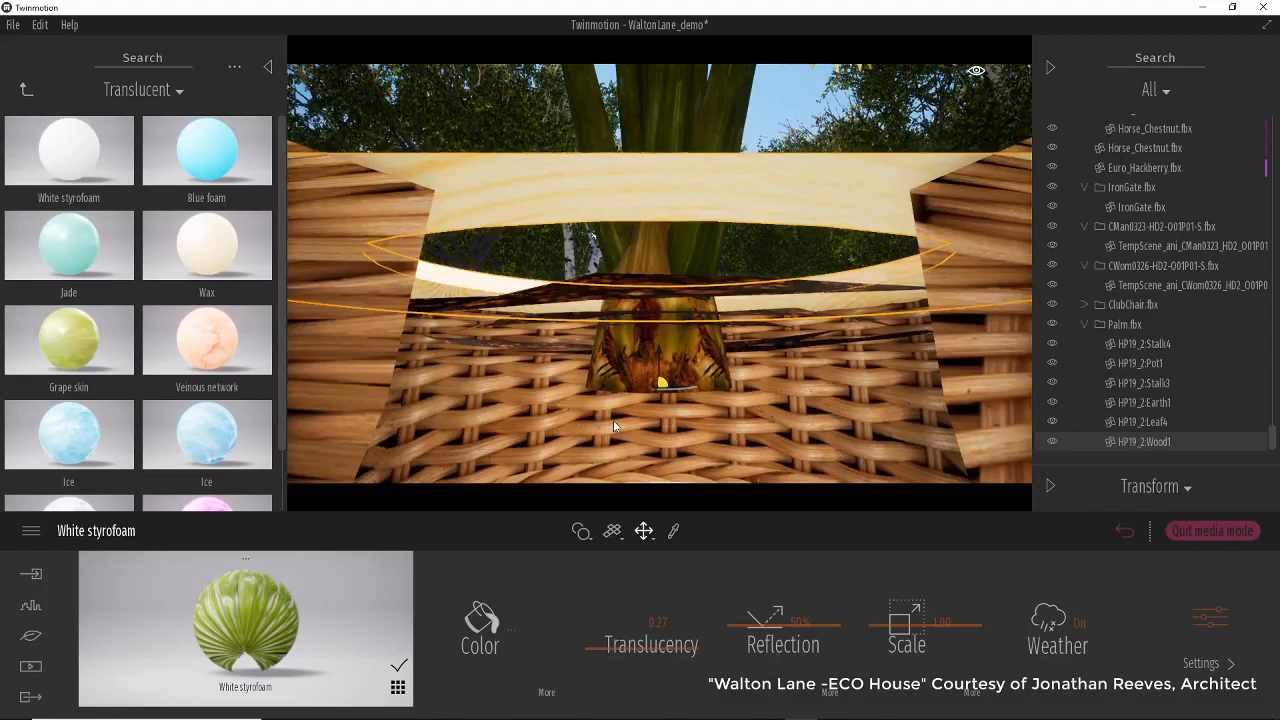
scroll(613, 430, down, 3)
scroll(614, 432, up, 1)
right_drag(614, 432, 672, 370)
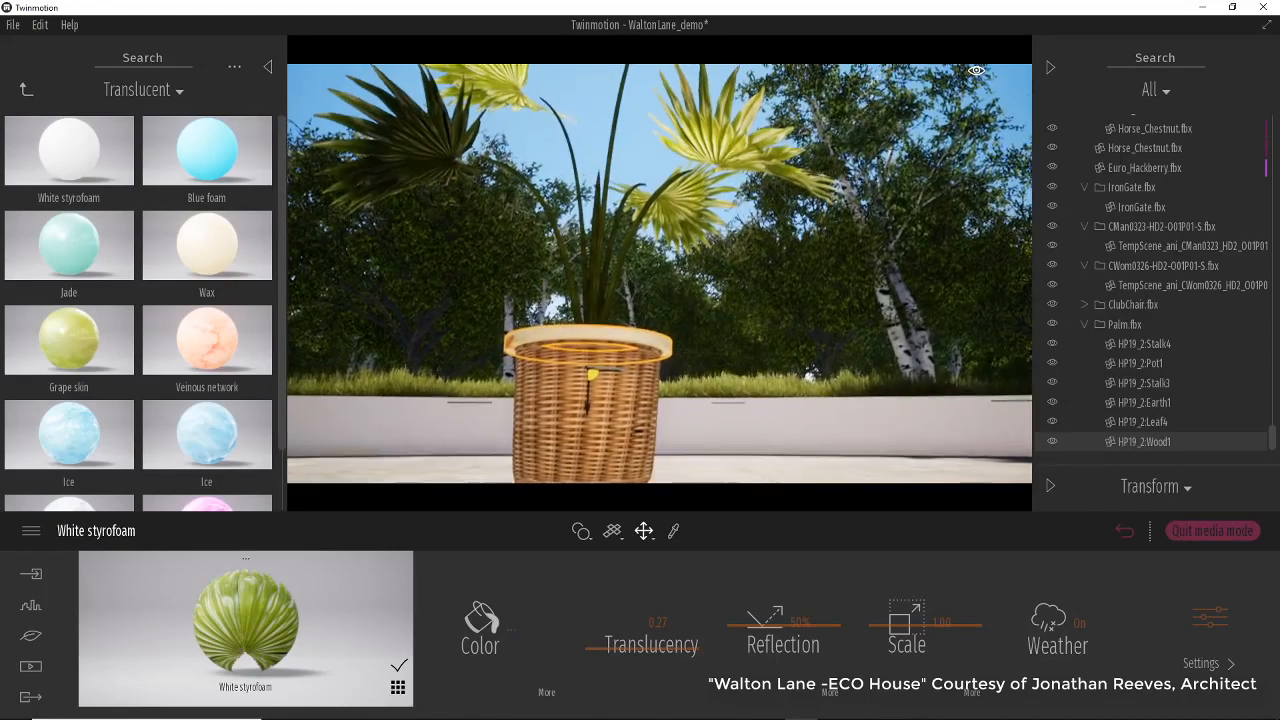
middle_drag(614, 432, 606, 488)
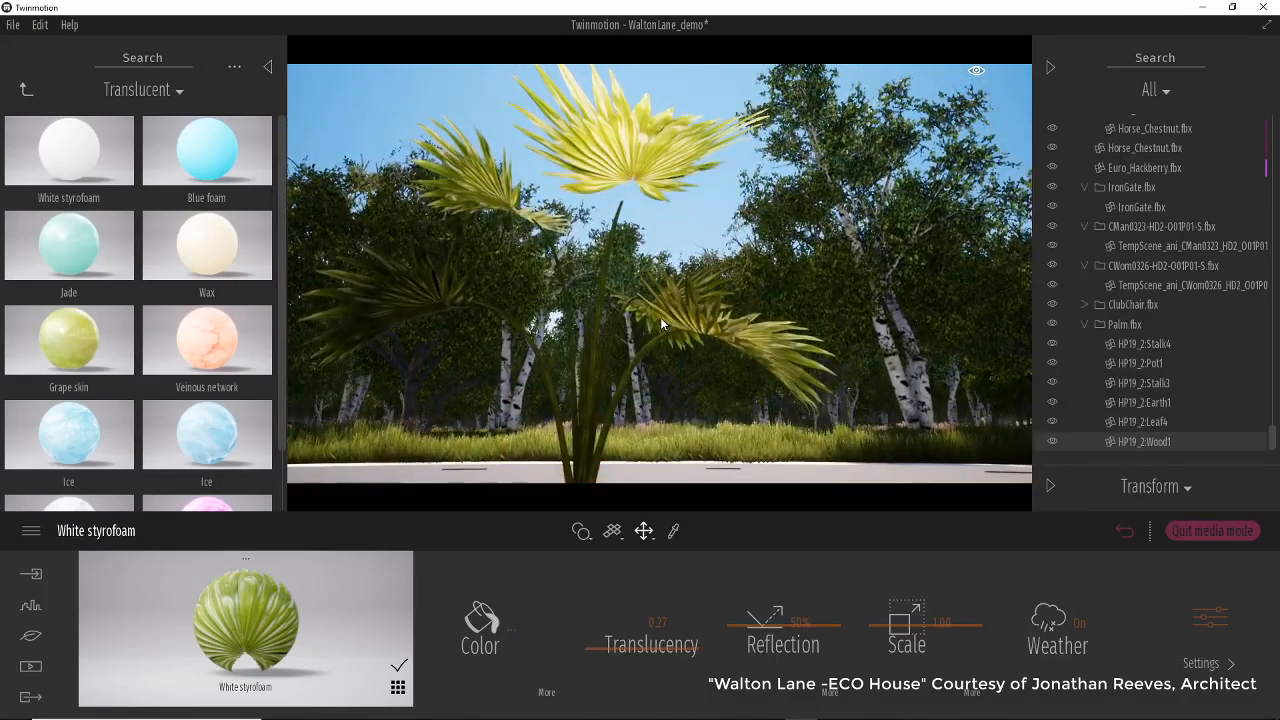
right_drag(614, 432, 617, 376)
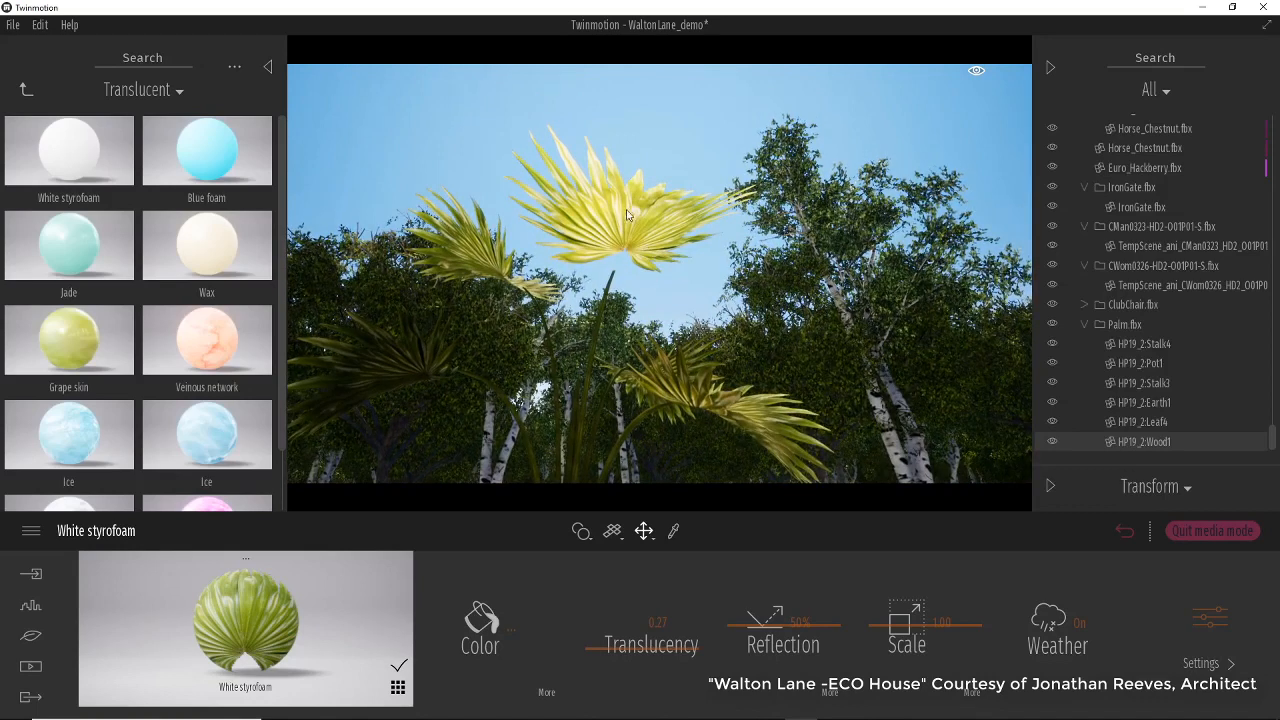
Collapse the Palm group, select the Spot light and set its intensity to 0 lm.
click(1085, 324)
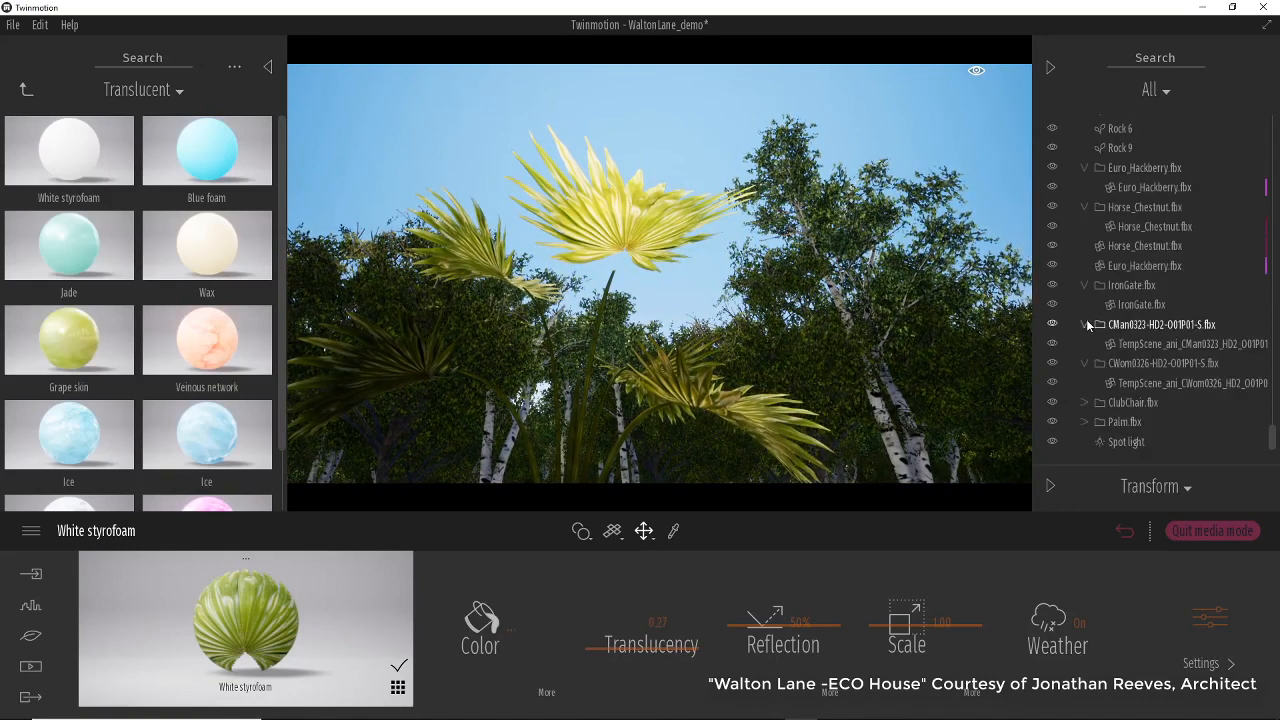
click(1140, 442)
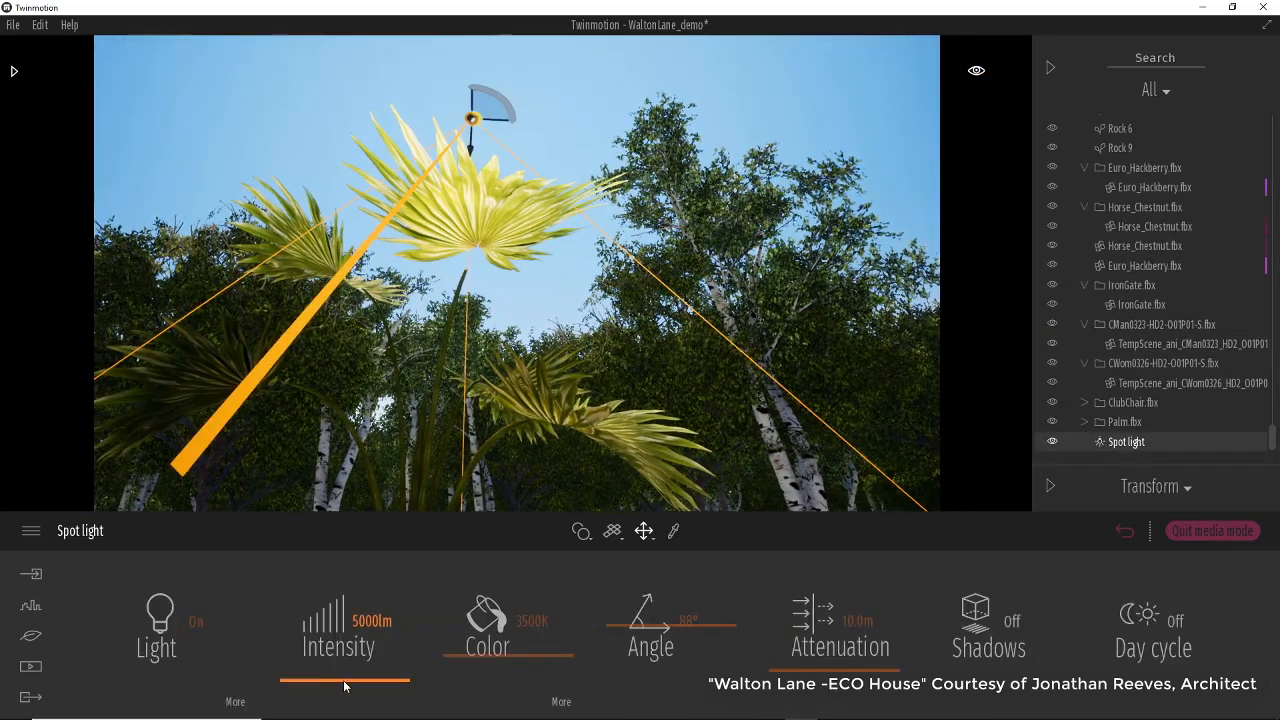
mouse_move(344, 686)
mouse_down()
mouse_move(338, 648)
mouse_move(330, 686)
mouse_up()
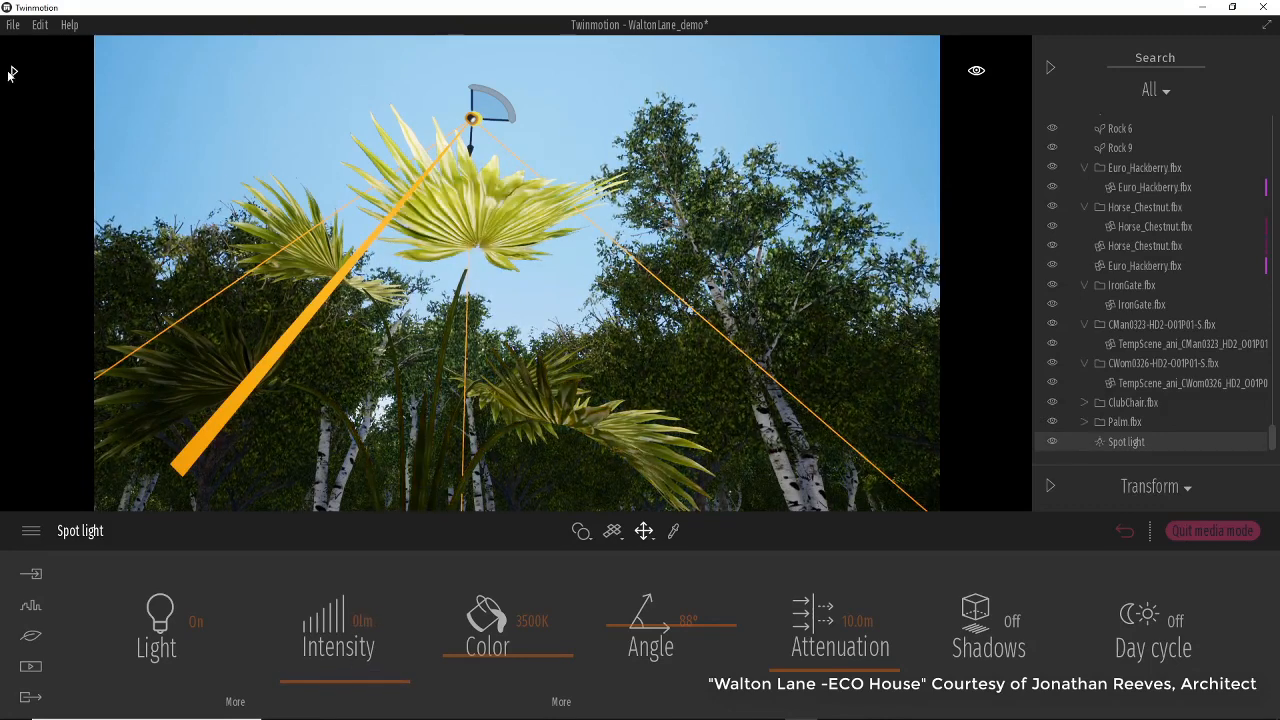
Reopen the library panel and go back up to the top Materials folder.
click(10, 73)
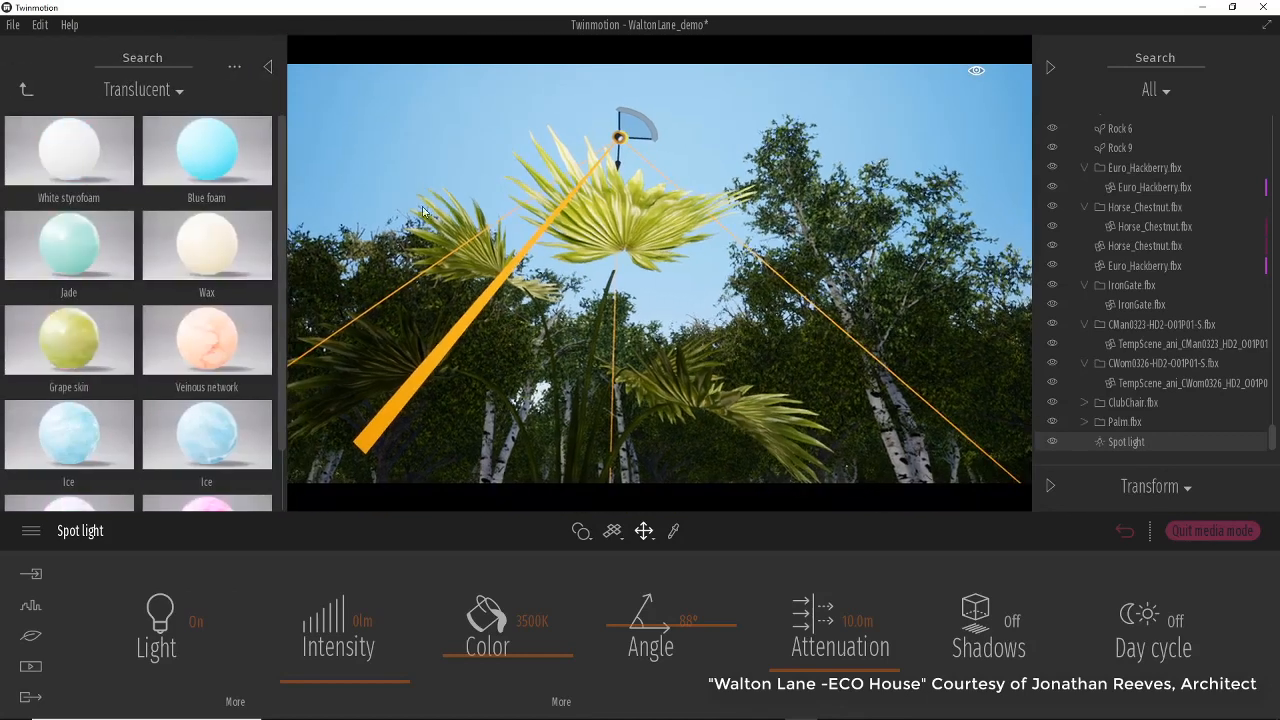
click(24, 91)
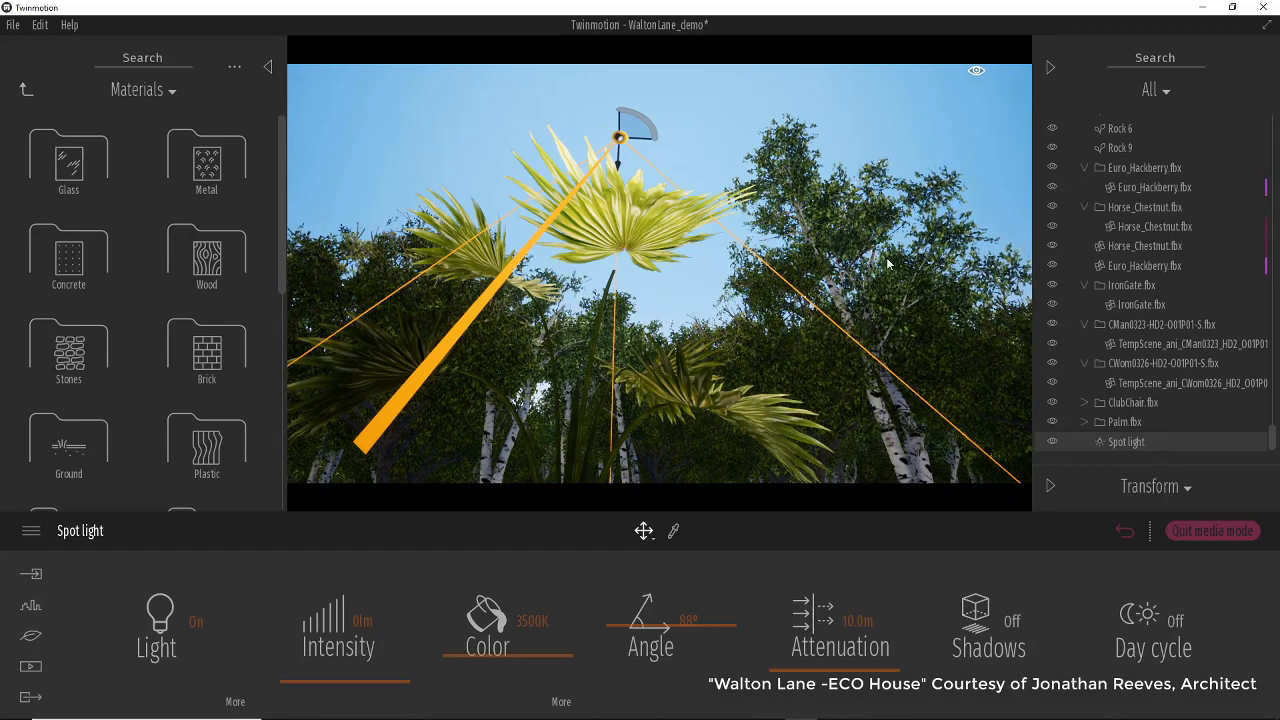
right_drag(824, 321, 837, 289)
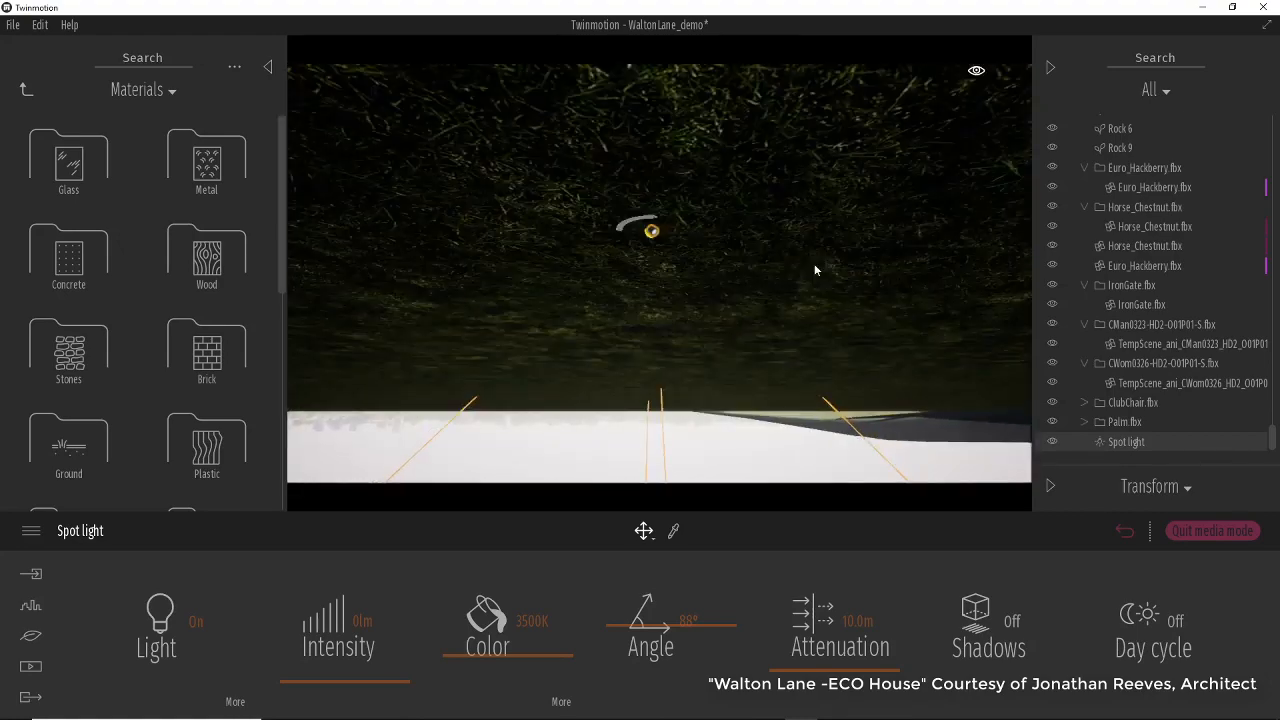
right_drag(734, 276, 291, 390)
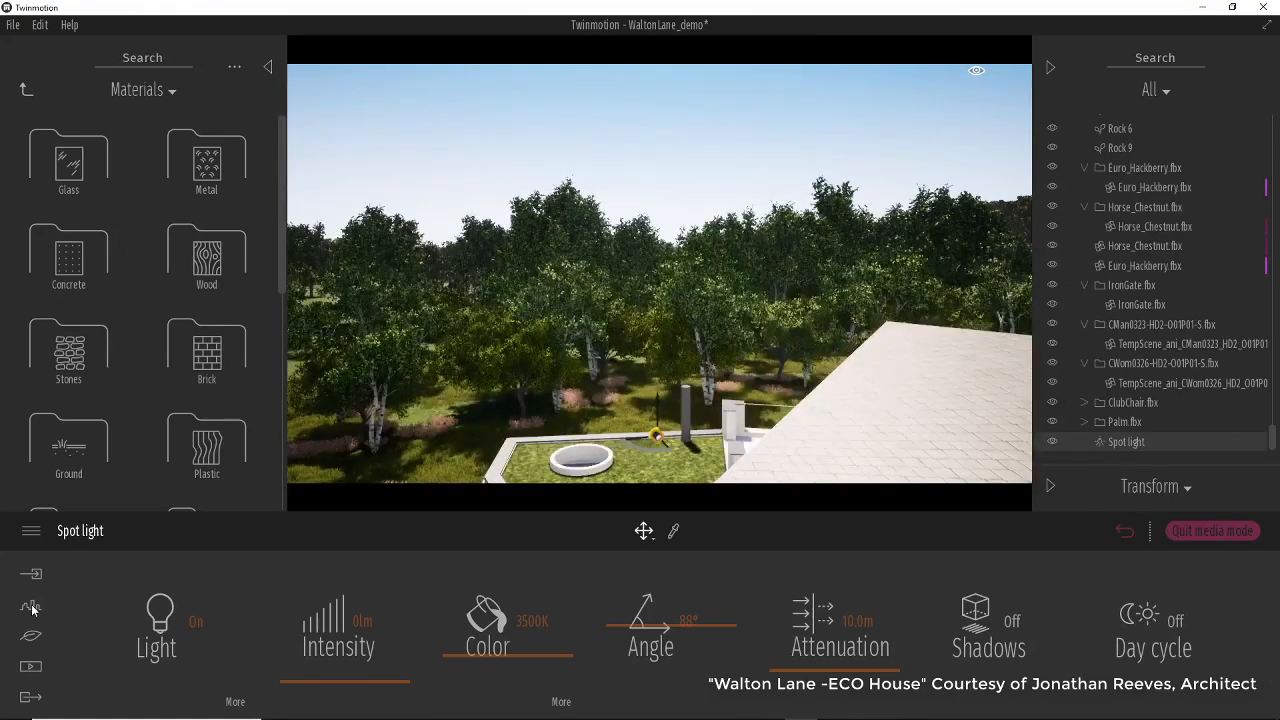
Open the Media images and switch to the Image 02 viewpoint.
click(31, 666)
click(418, 648)
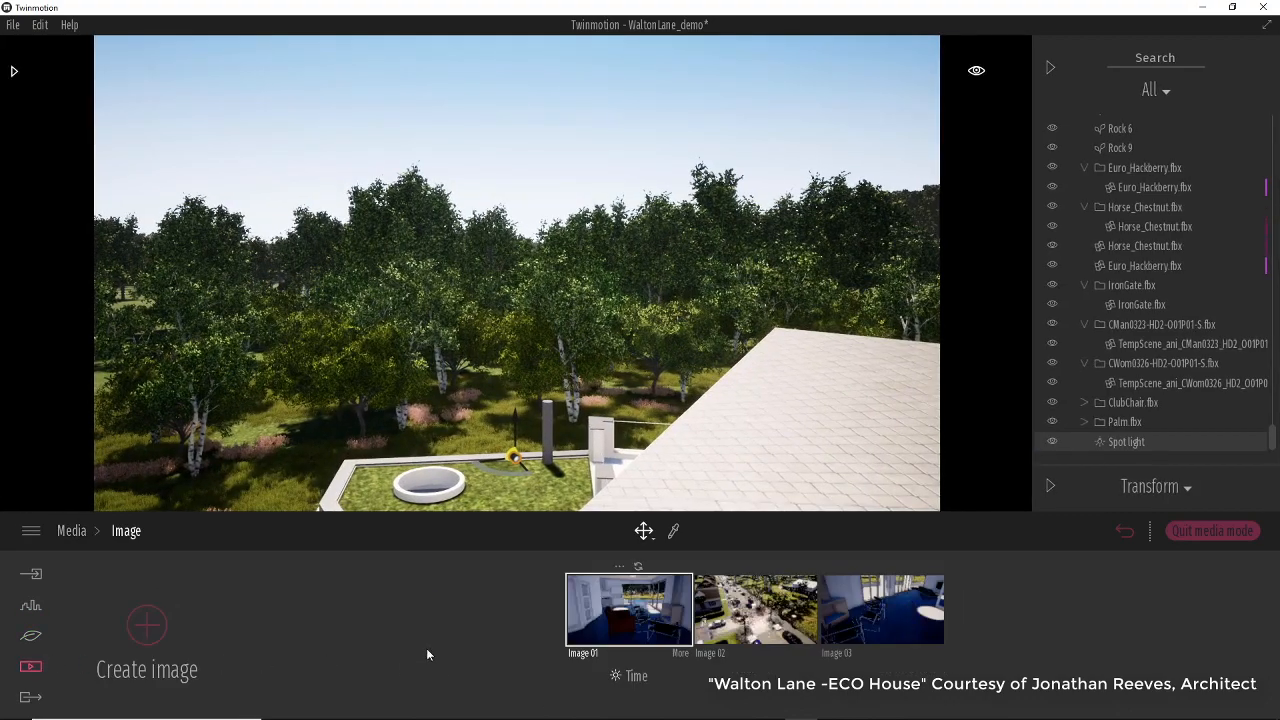
click(720, 617)
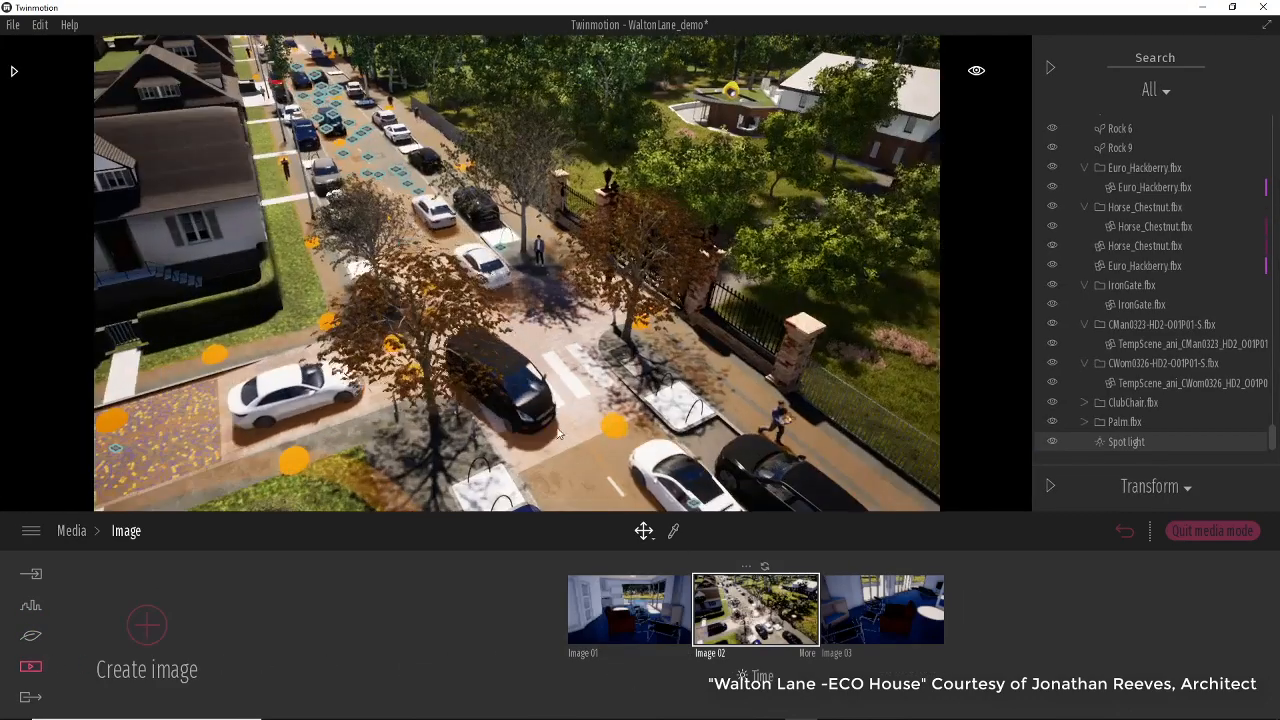
Pick the material of the white tree-pit square on the pavement with the material picker.
scroll(668, 470, up, 10)
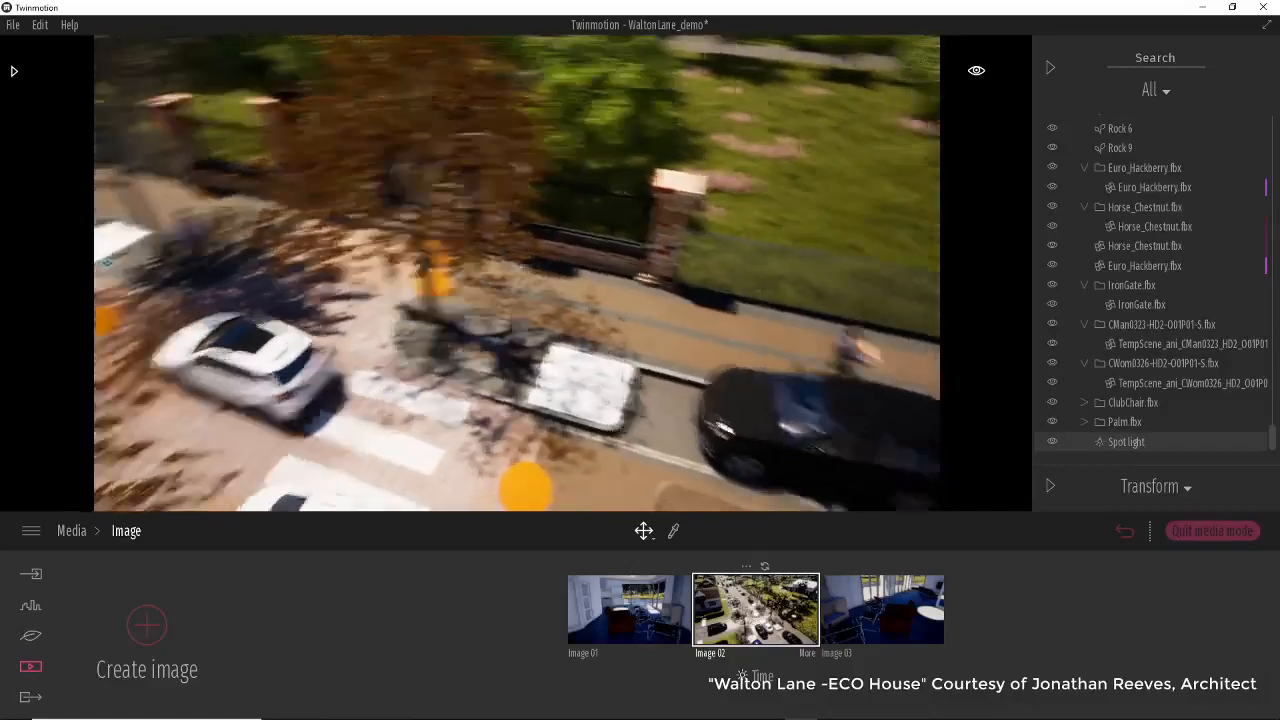
scroll(633, 390, up, 10)
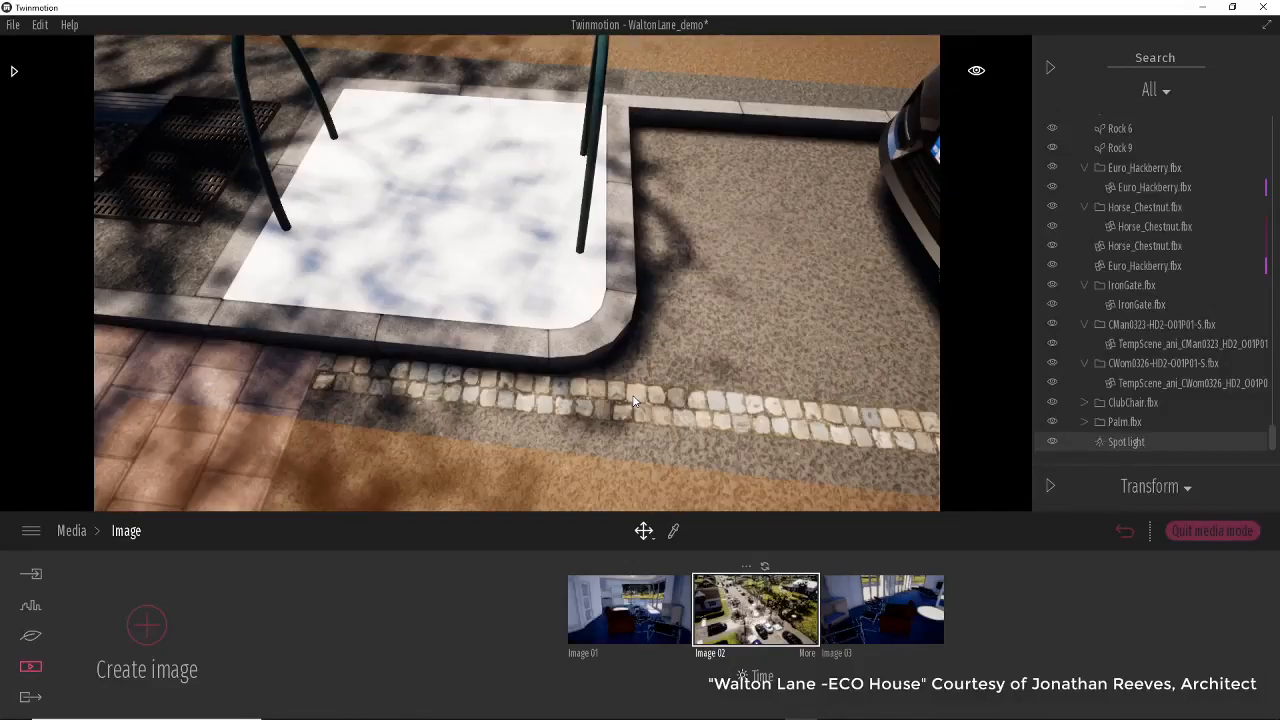
click(465, 201)
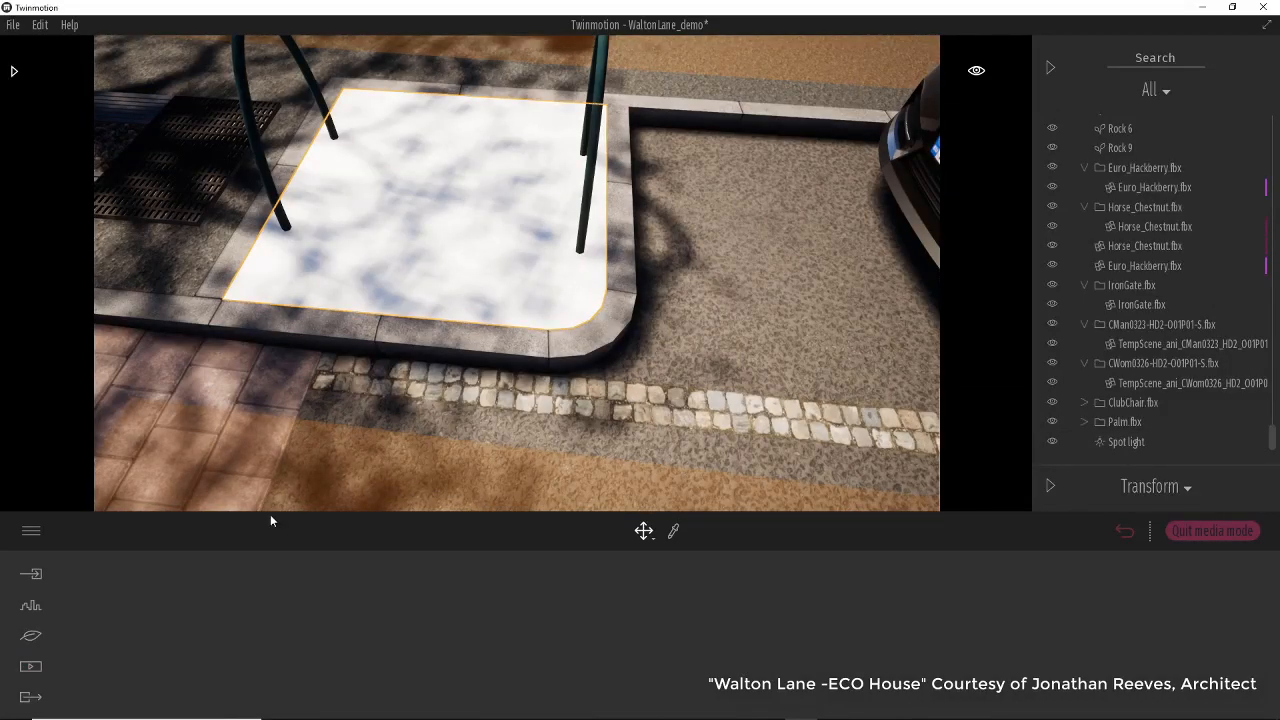
click(673, 531)
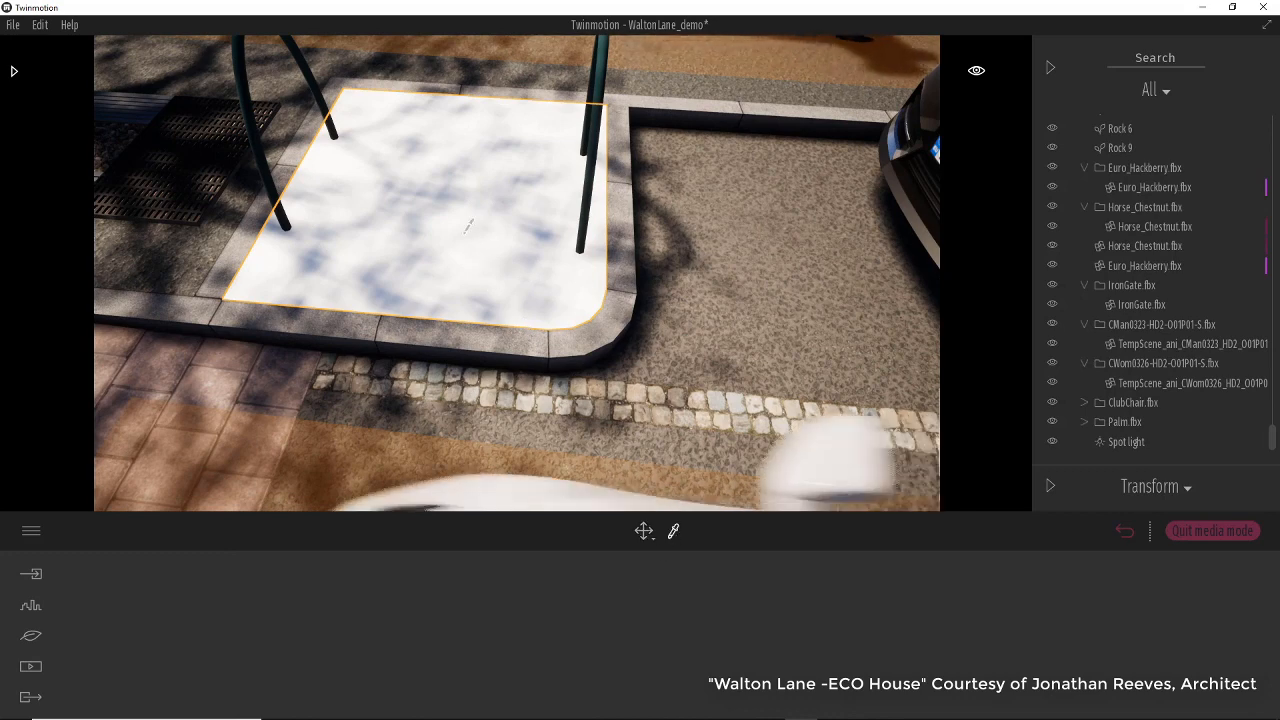
click(463, 205)
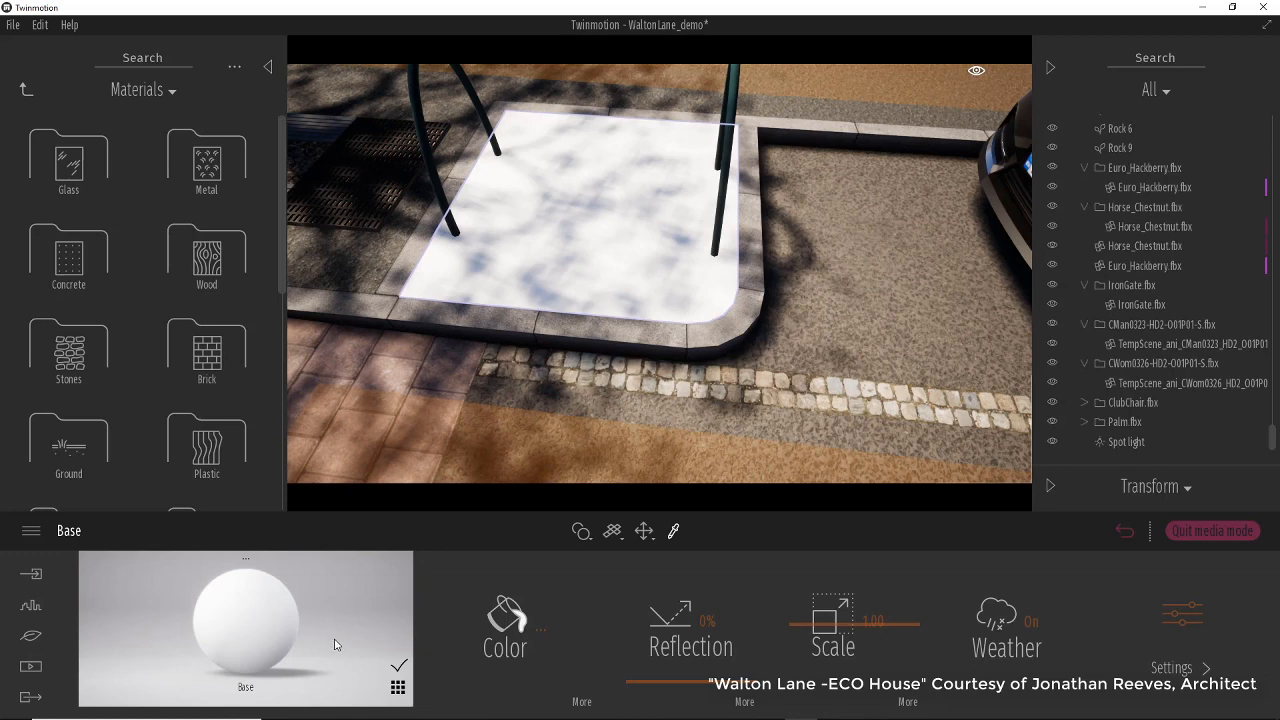
Open the Base material's color texture for replacement and browse up to the Demo_Data folder.
click(581, 702)
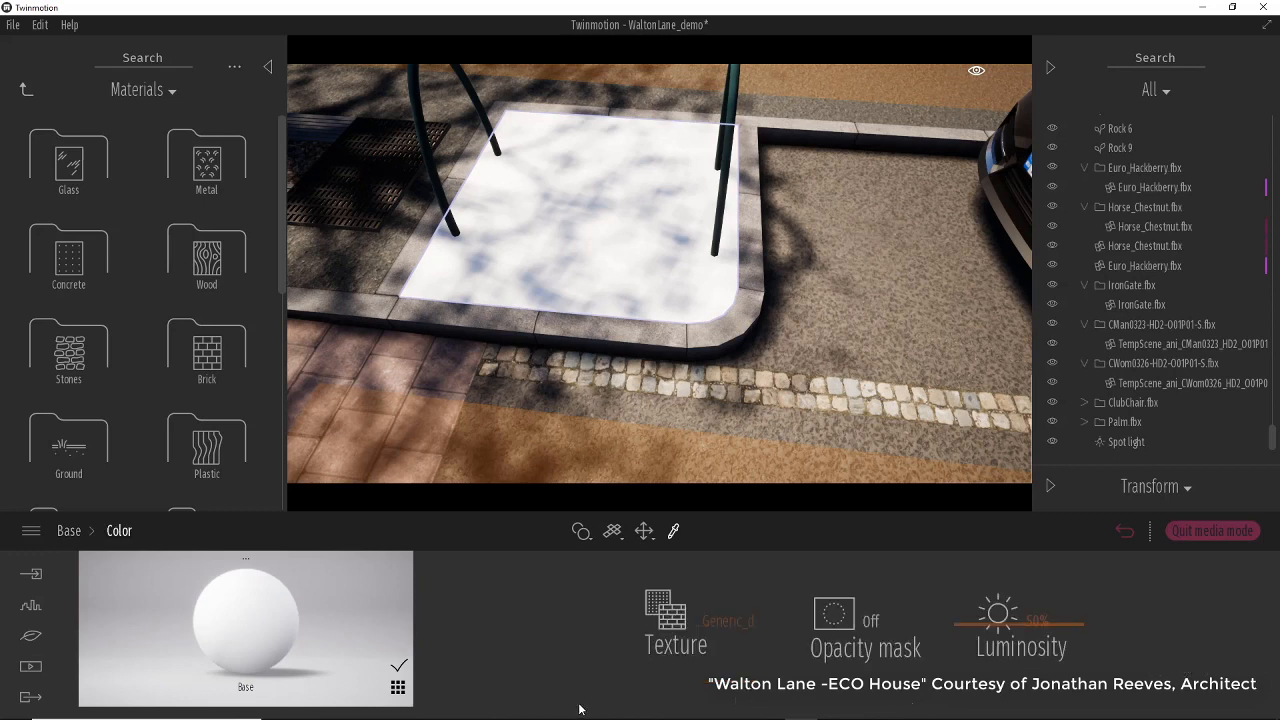
click(744, 630)
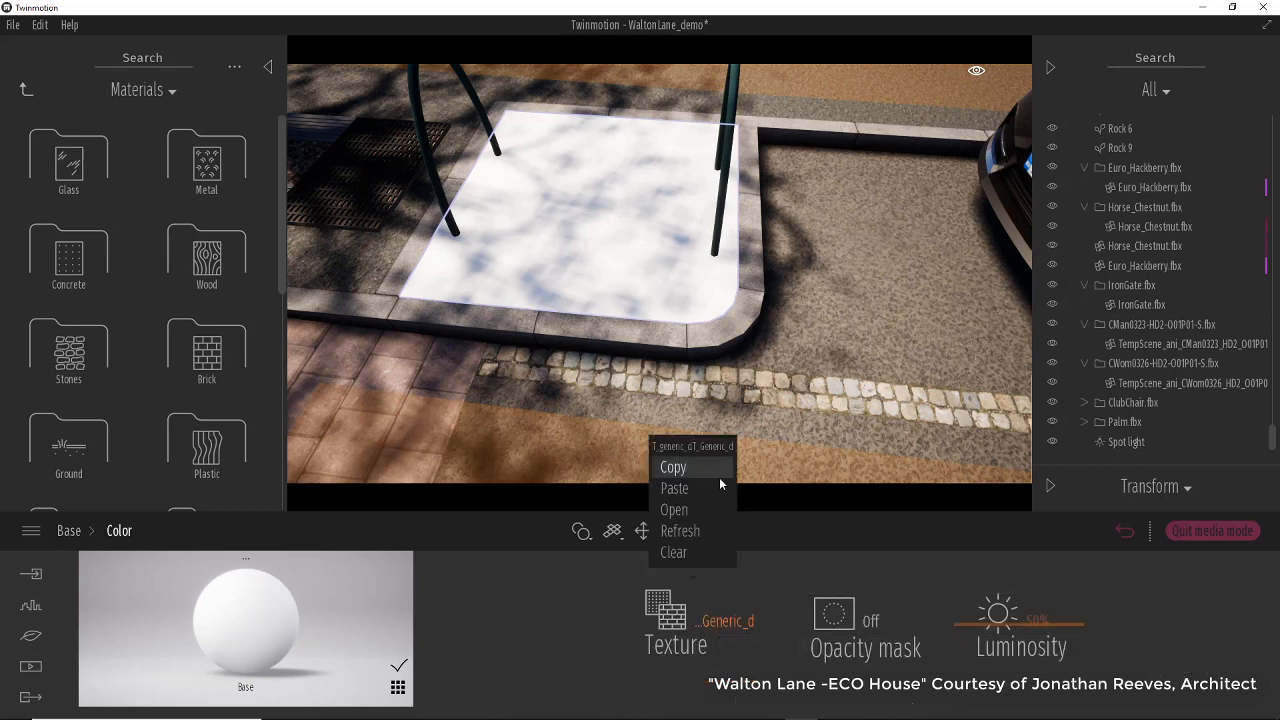
click(704, 509)
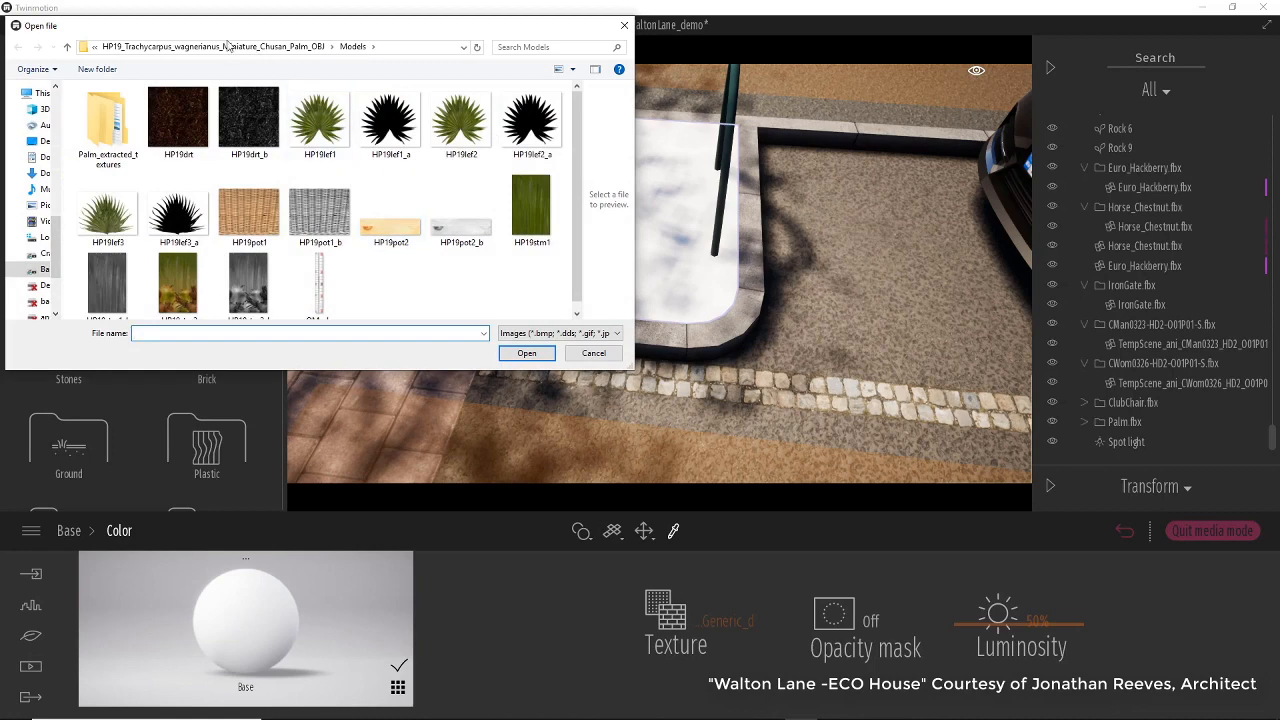
click(97, 48)
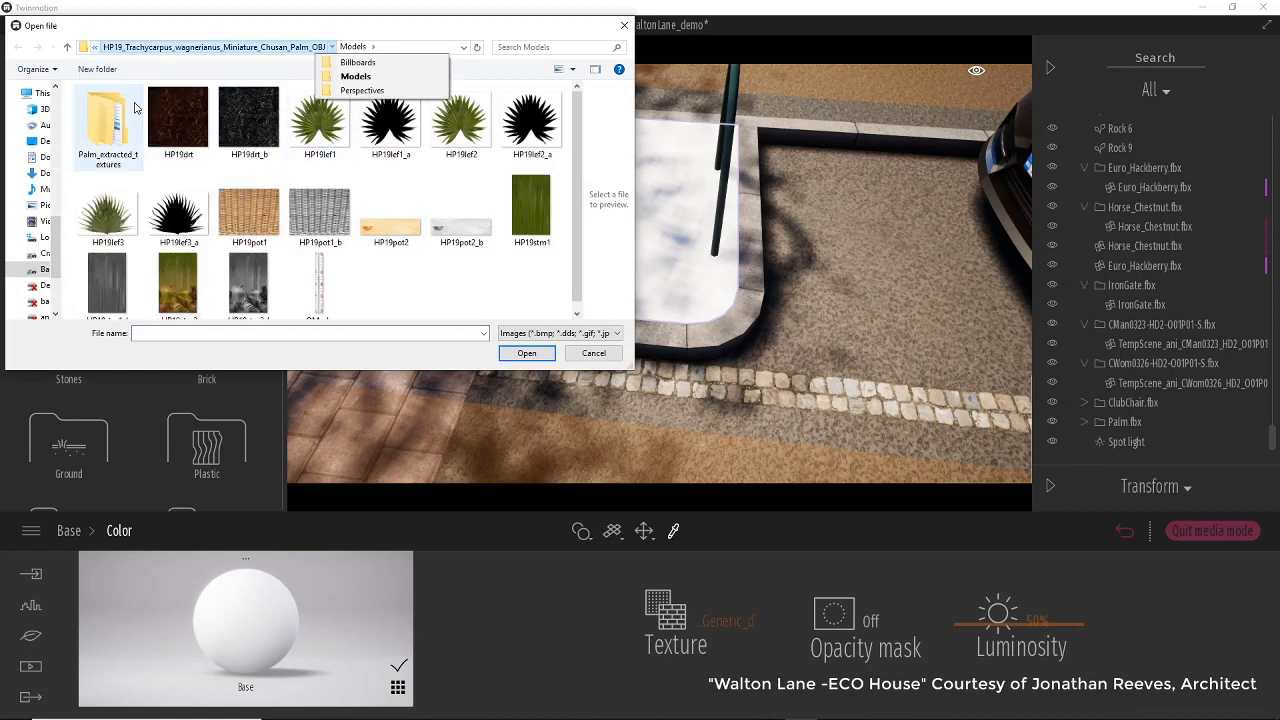
click(97, 51)
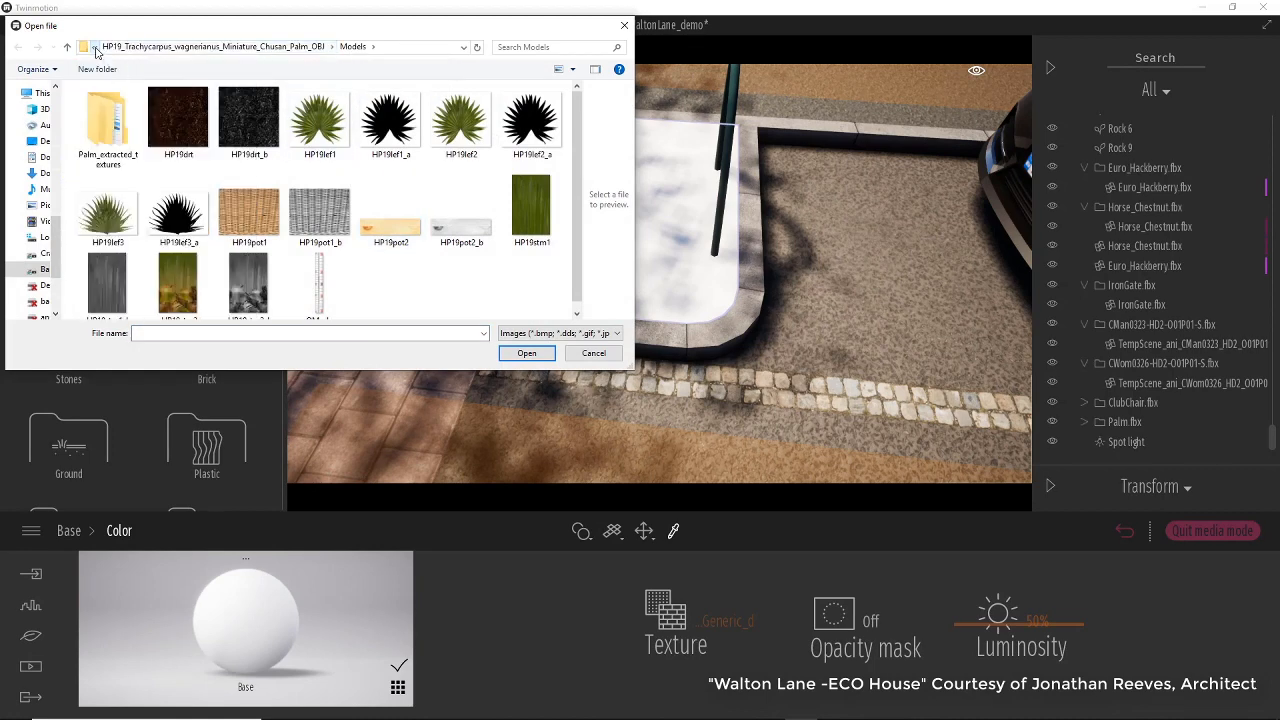
click(96, 52)
click(100, 78)
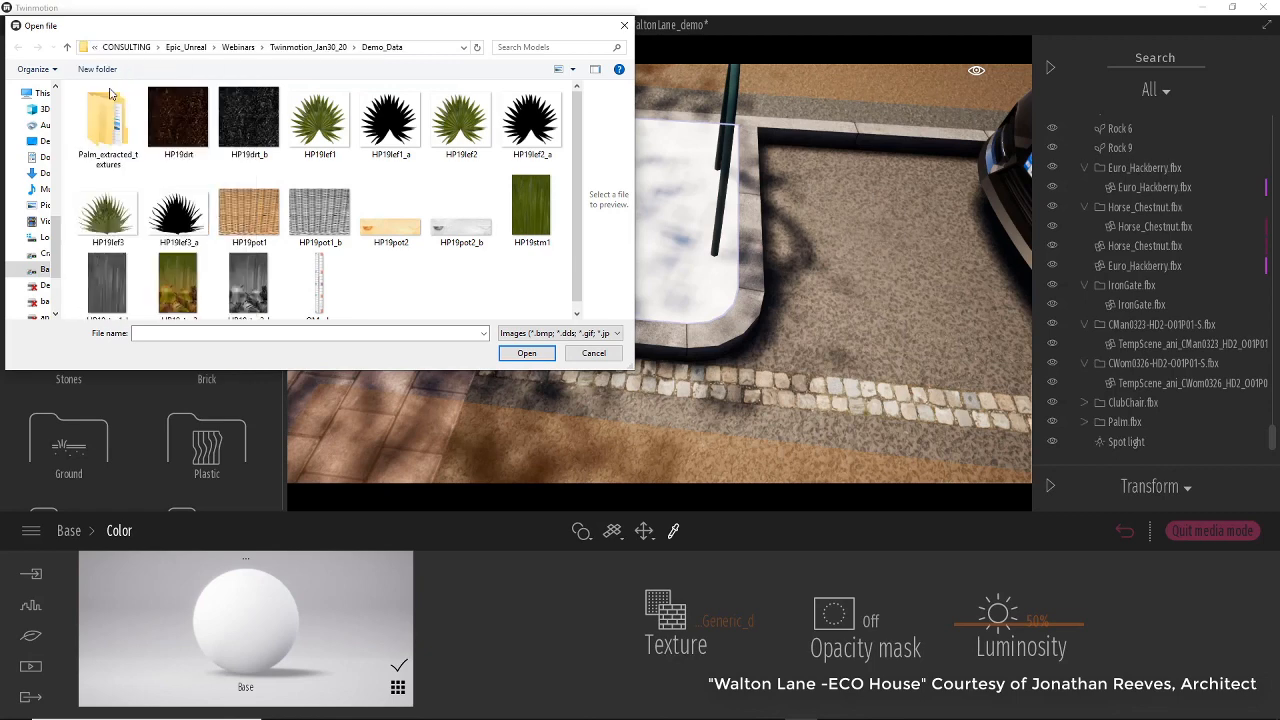
Load tmelcbdcw_2K_Albedo from the Quixel Stone_Floor folder as the color texture.
double_click(105, 137)
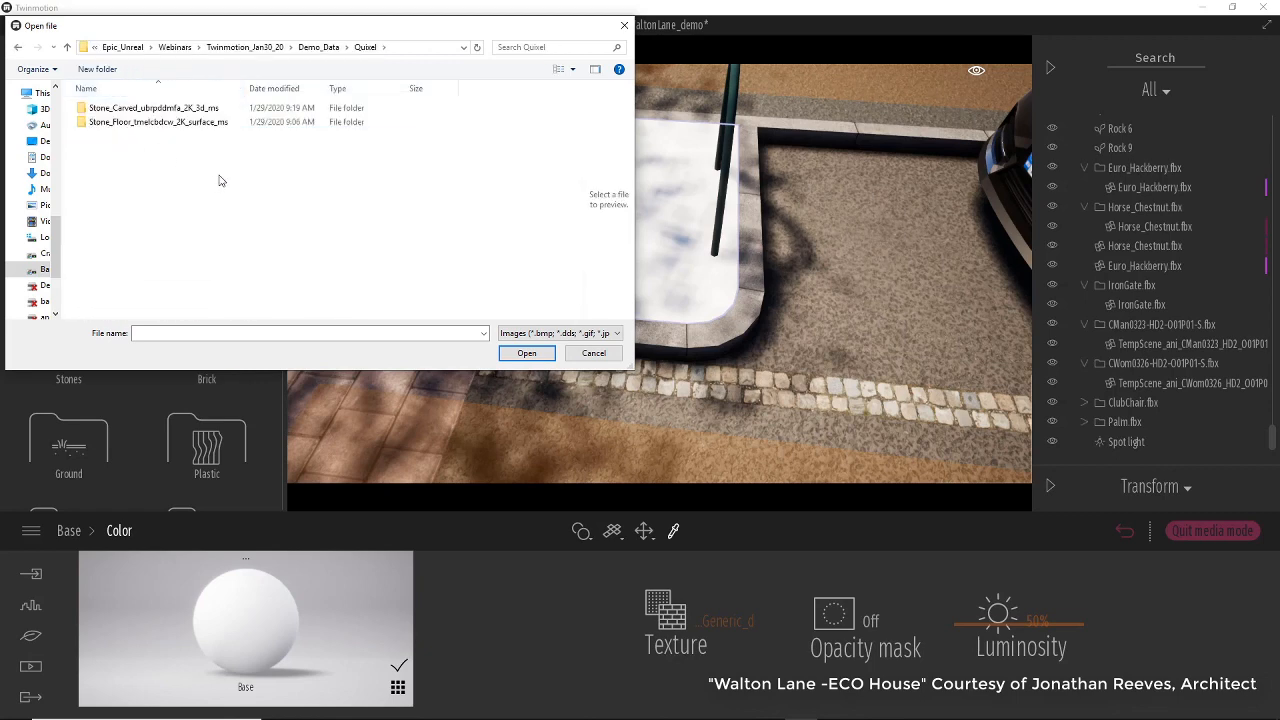
double_click(194, 123)
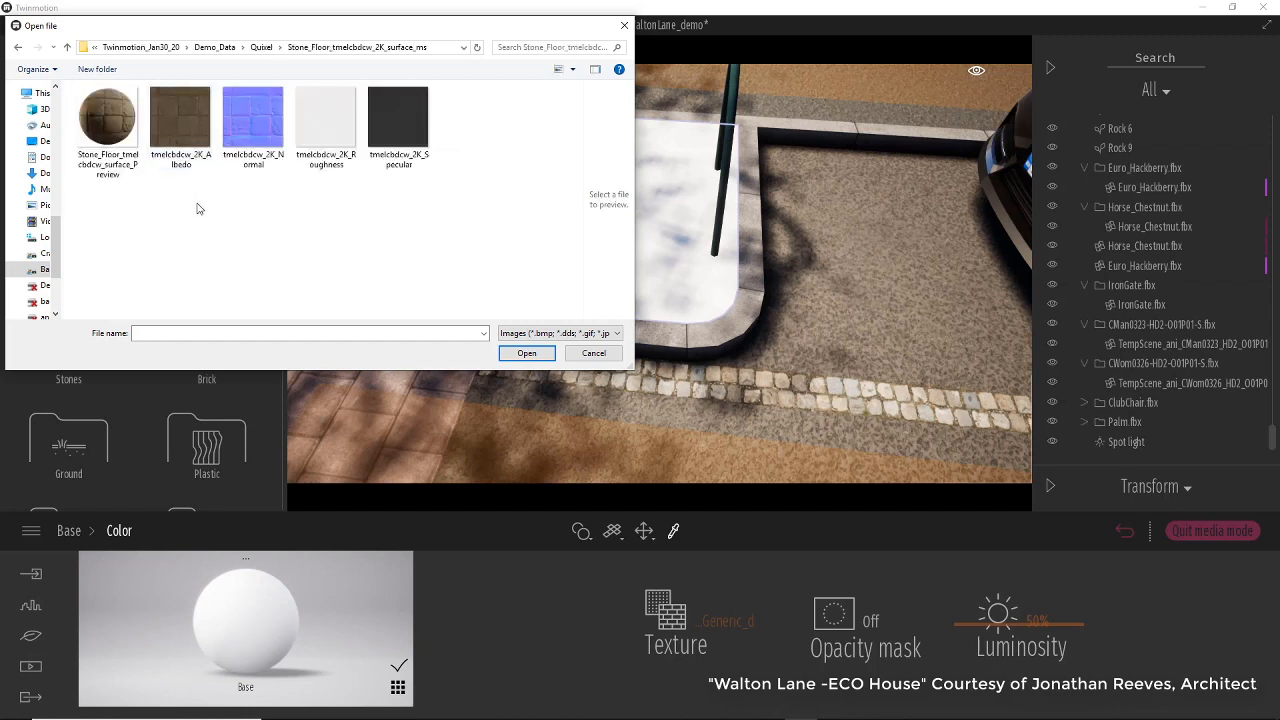
click(179, 123)
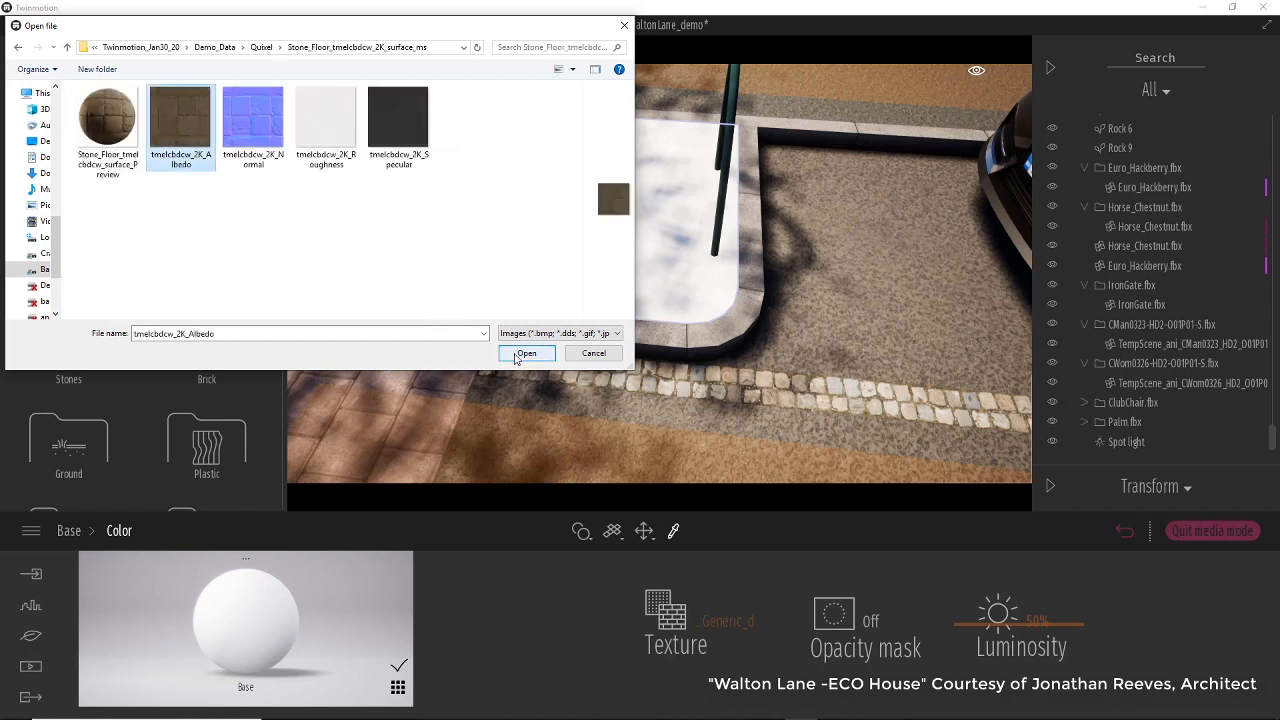
click(526, 354)
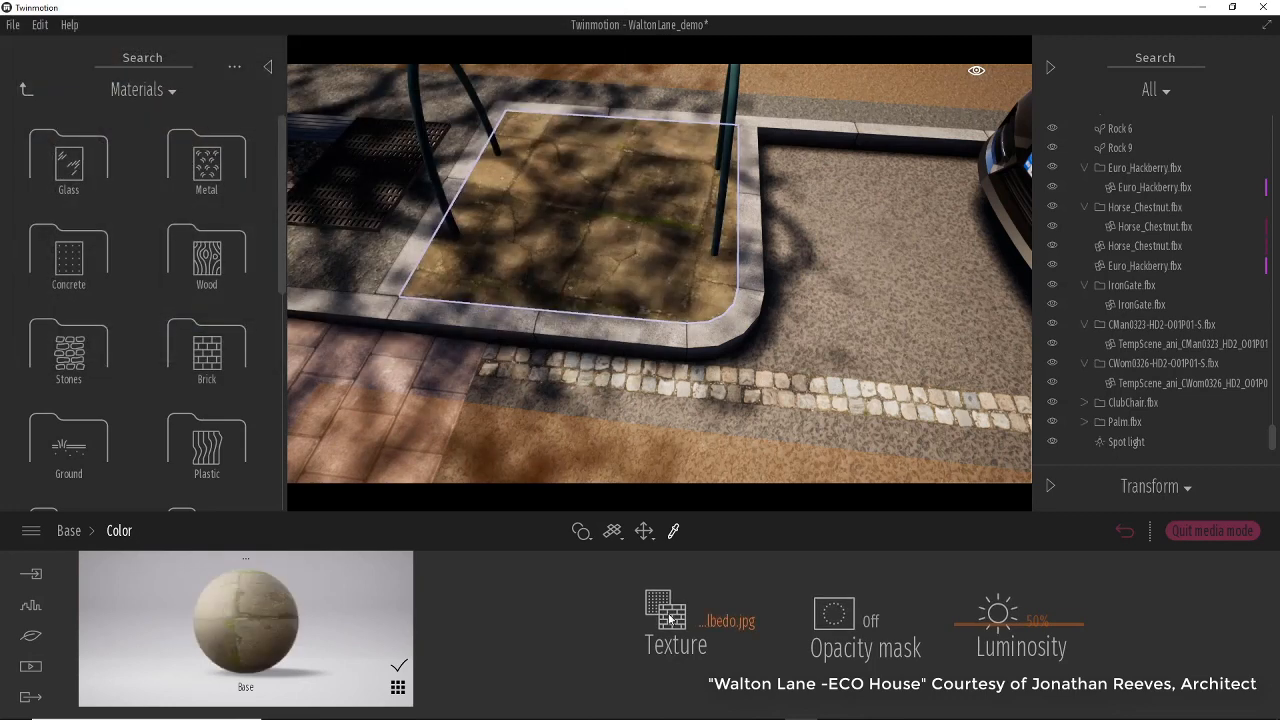
Return to the Base material settings and set its scale to 0.67.
click(79, 535)
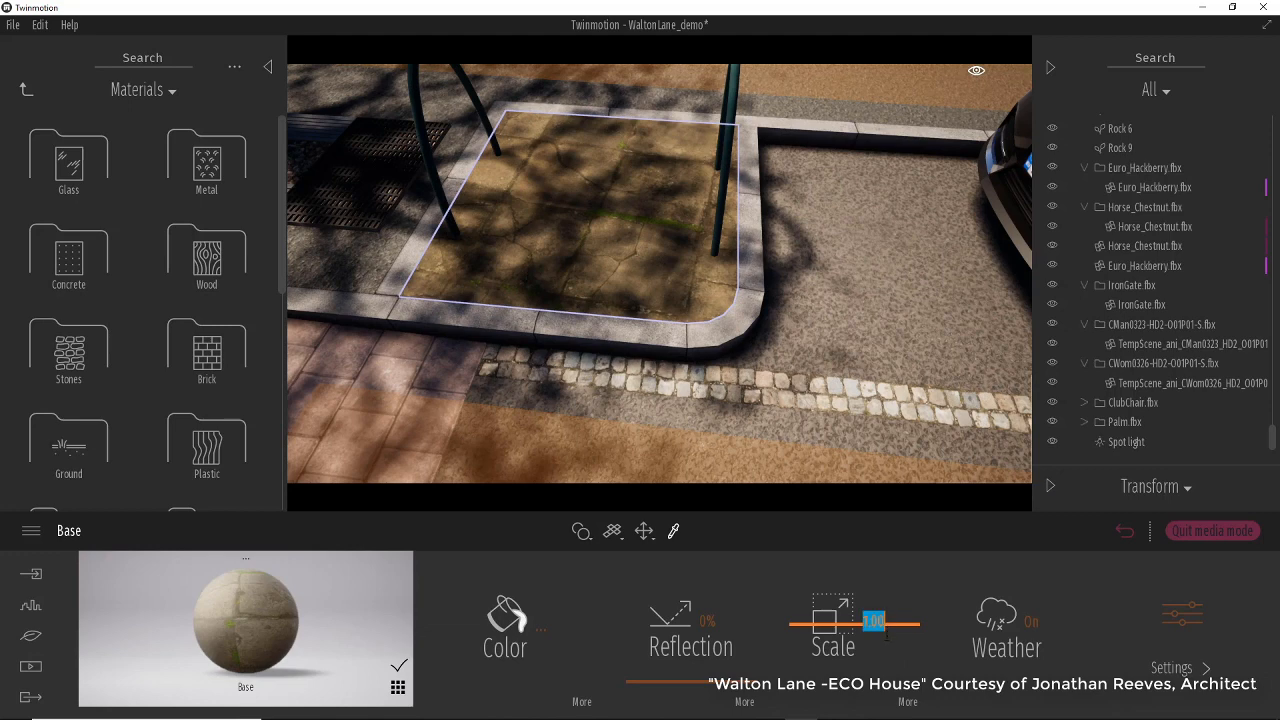
mouse_move(843, 628)
mouse_down()
mouse_move(841, 614)
mouse_move(843, 645)
mouse_up()
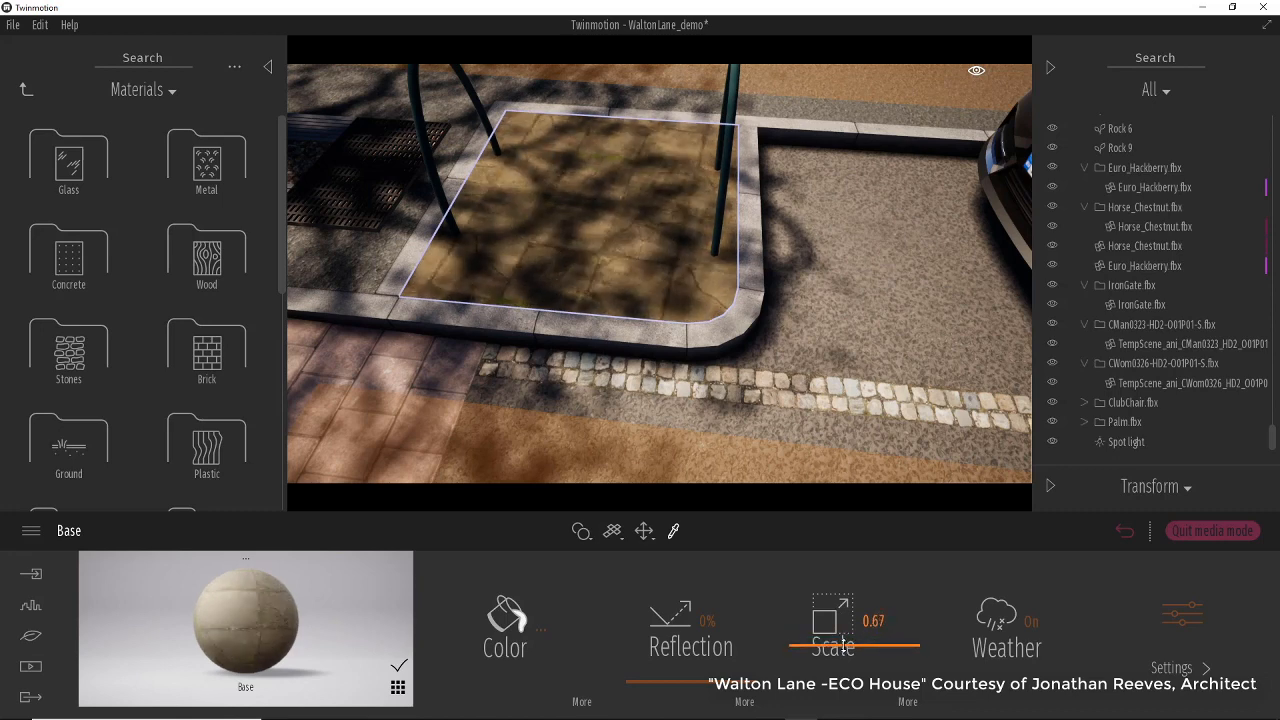
Open the Base material's scale options and set the texture rotation to 5°.
click(907, 702)
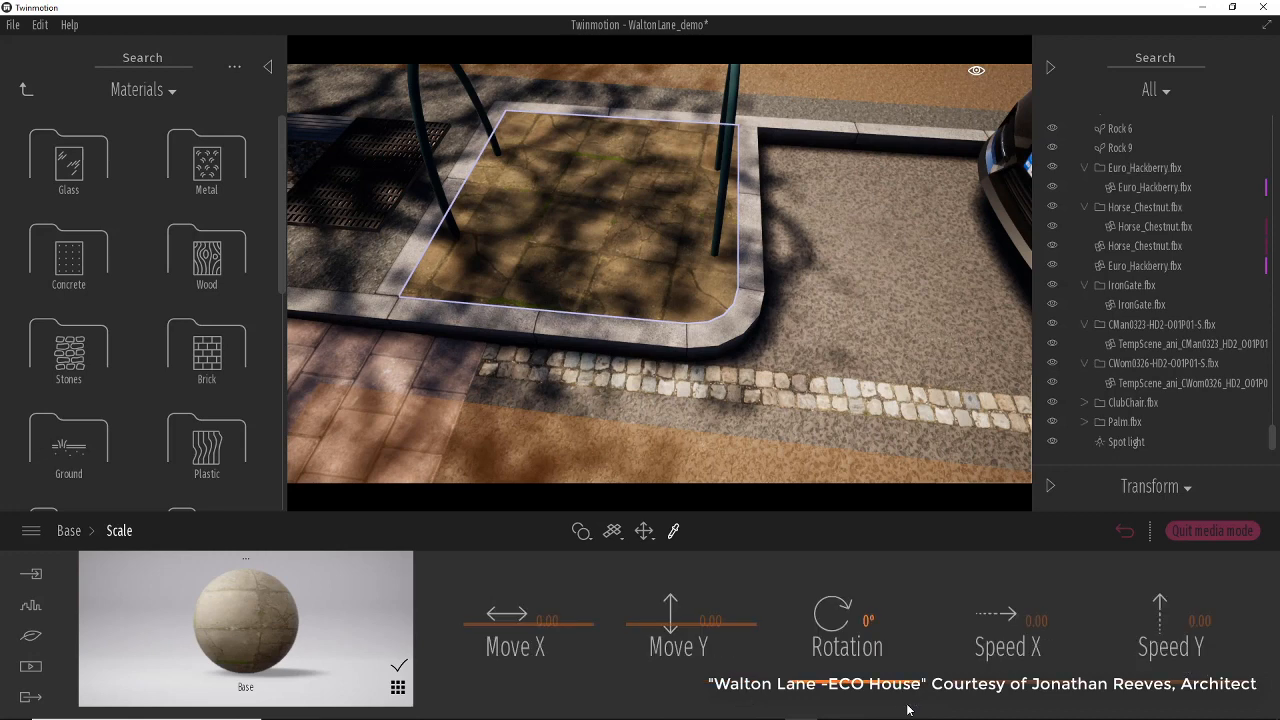
drag(891, 688, 890, 680)
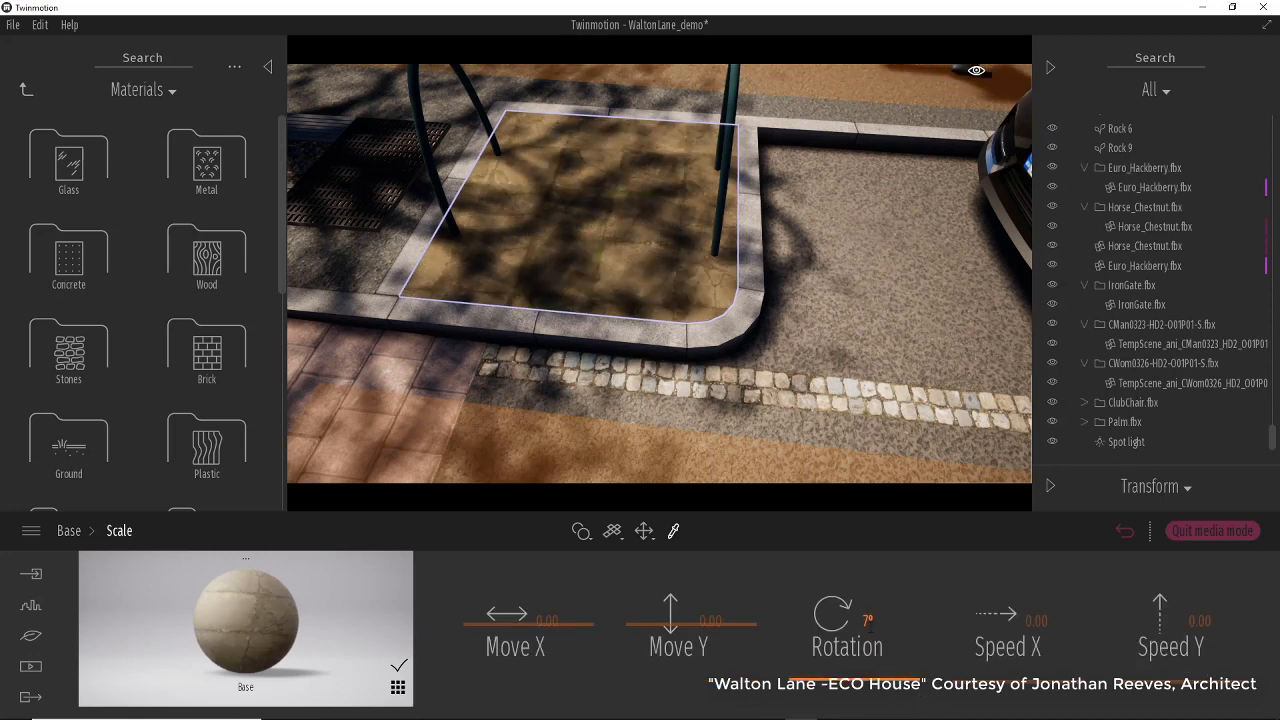
click(867, 621)
key(Return)
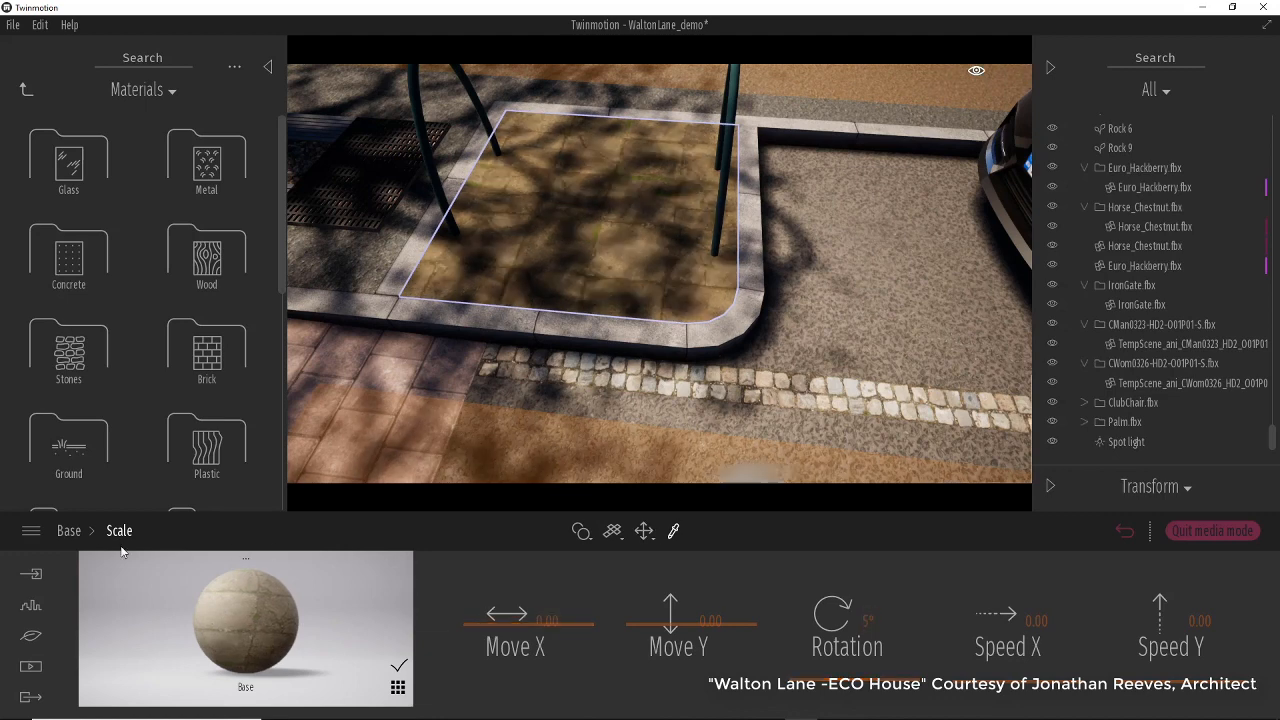
click(69, 531)
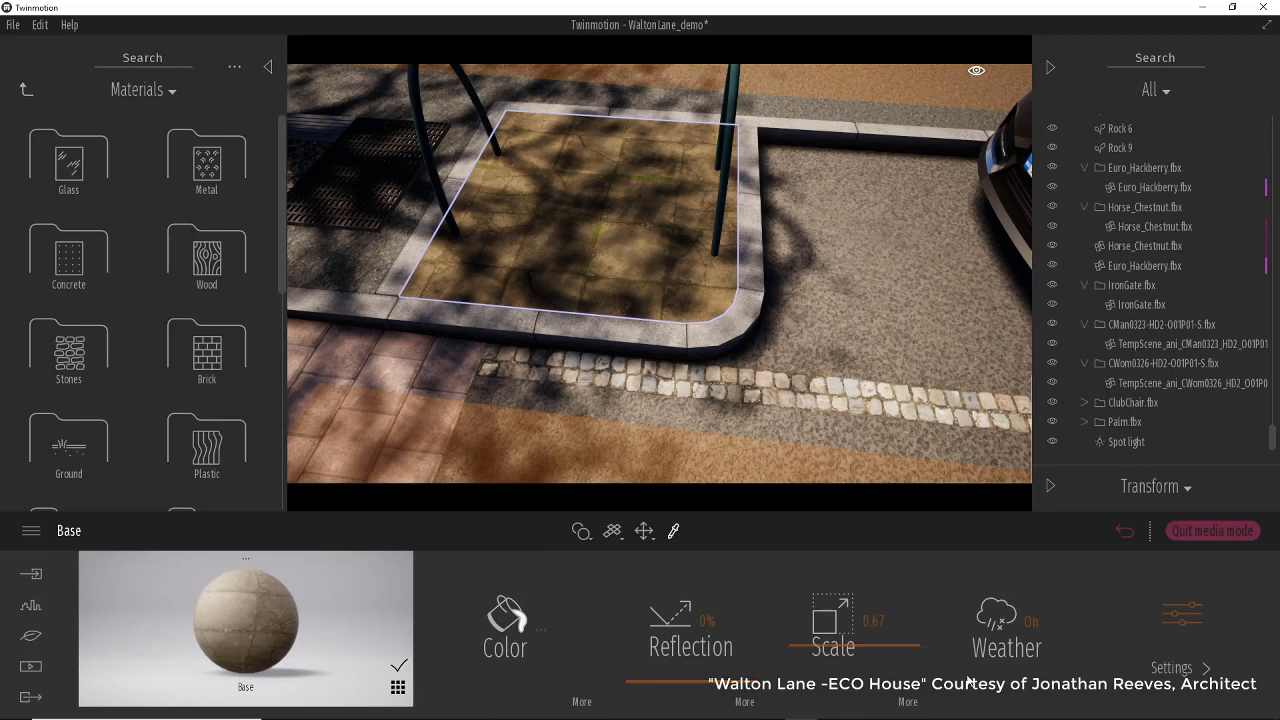
Load tmelcbdcw_2K_Normal from the Stone_Floor folder as the Base material's bump texture.
click(1177, 670)
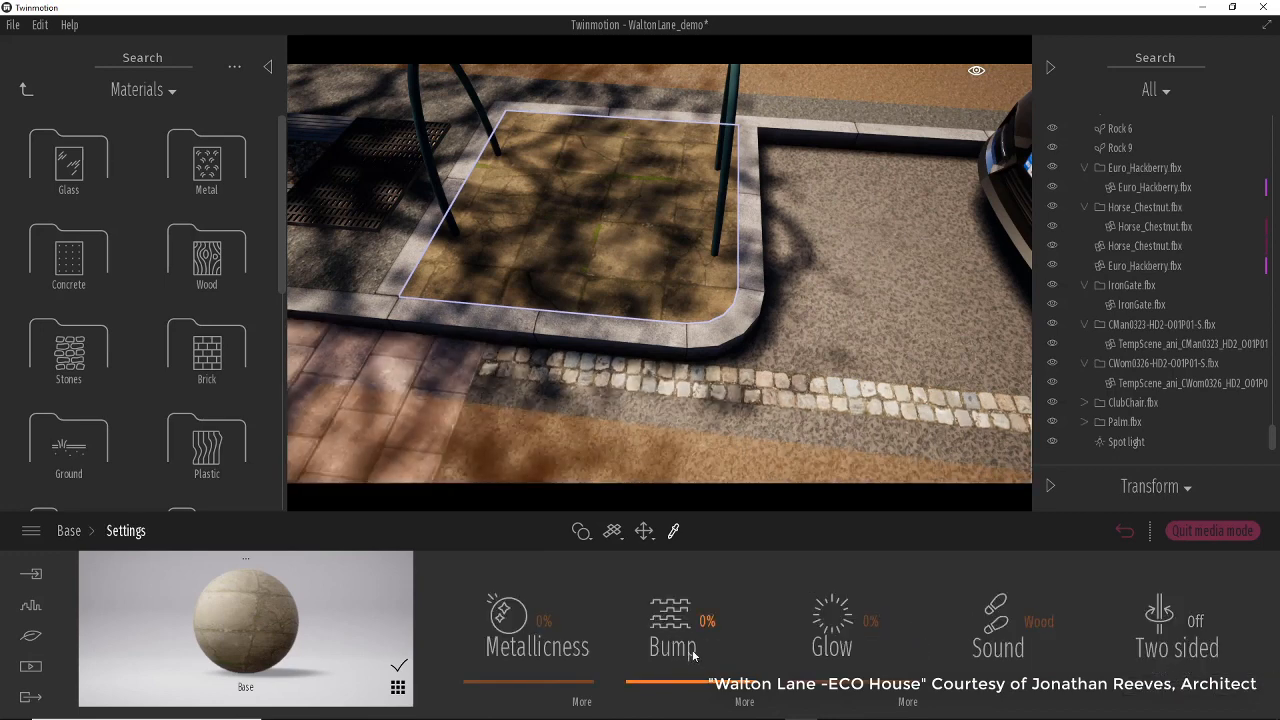
click(745, 701)
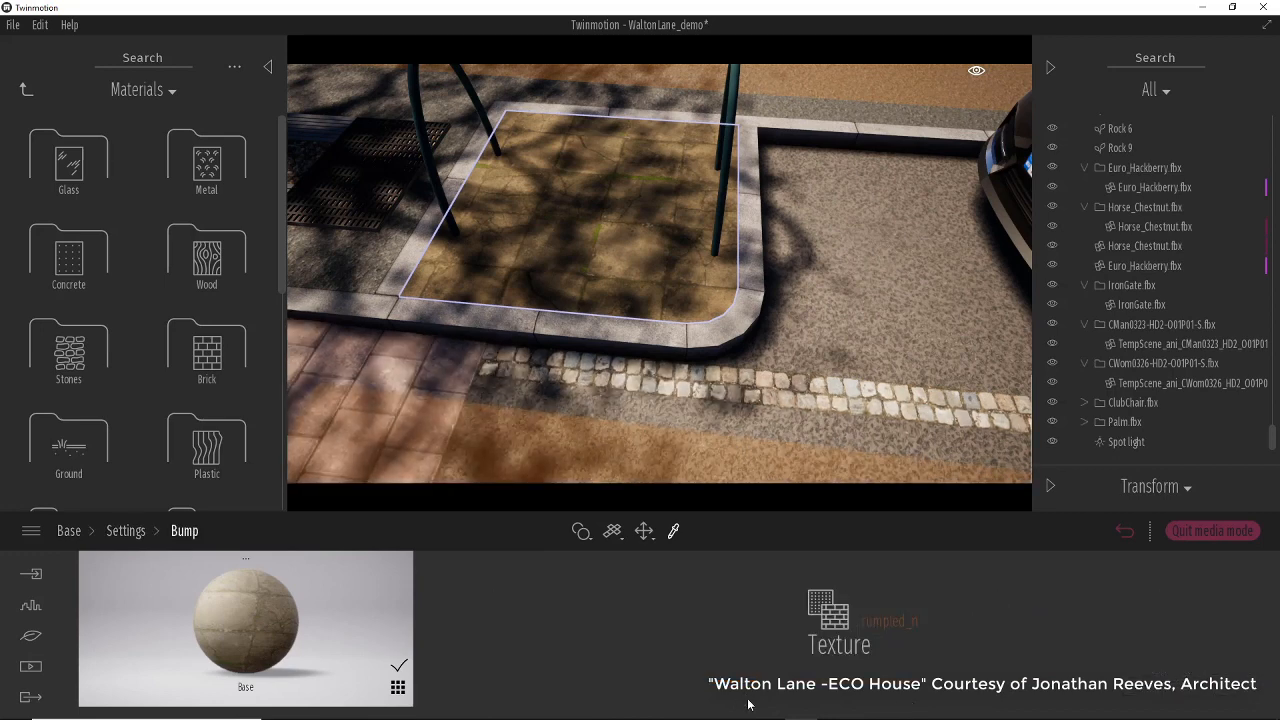
click(877, 630)
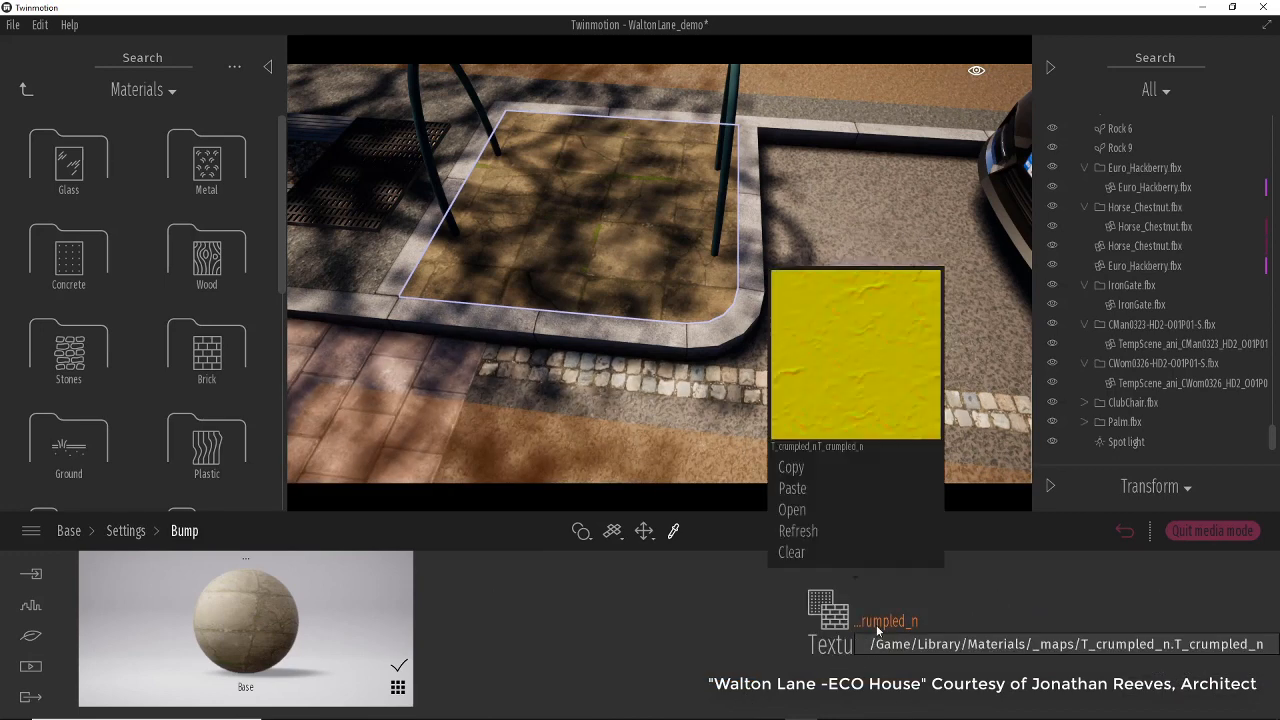
click(815, 510)
click(253, 122)
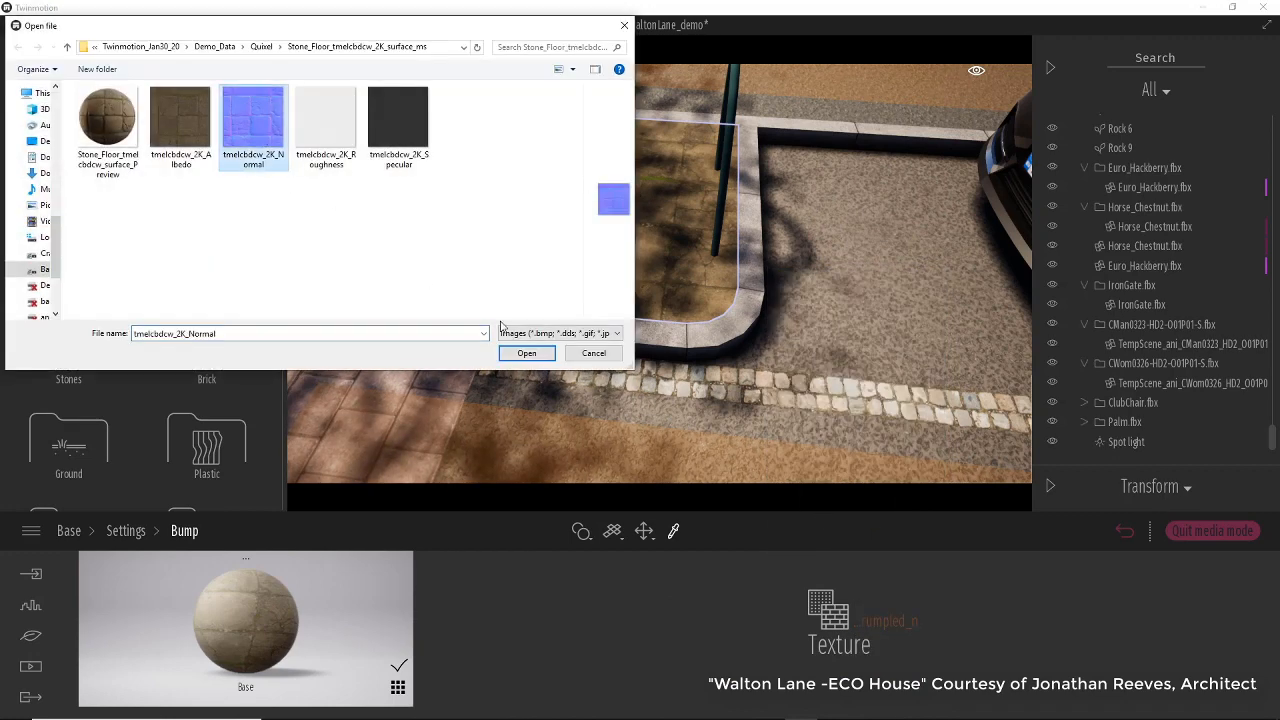
click(527, 353)
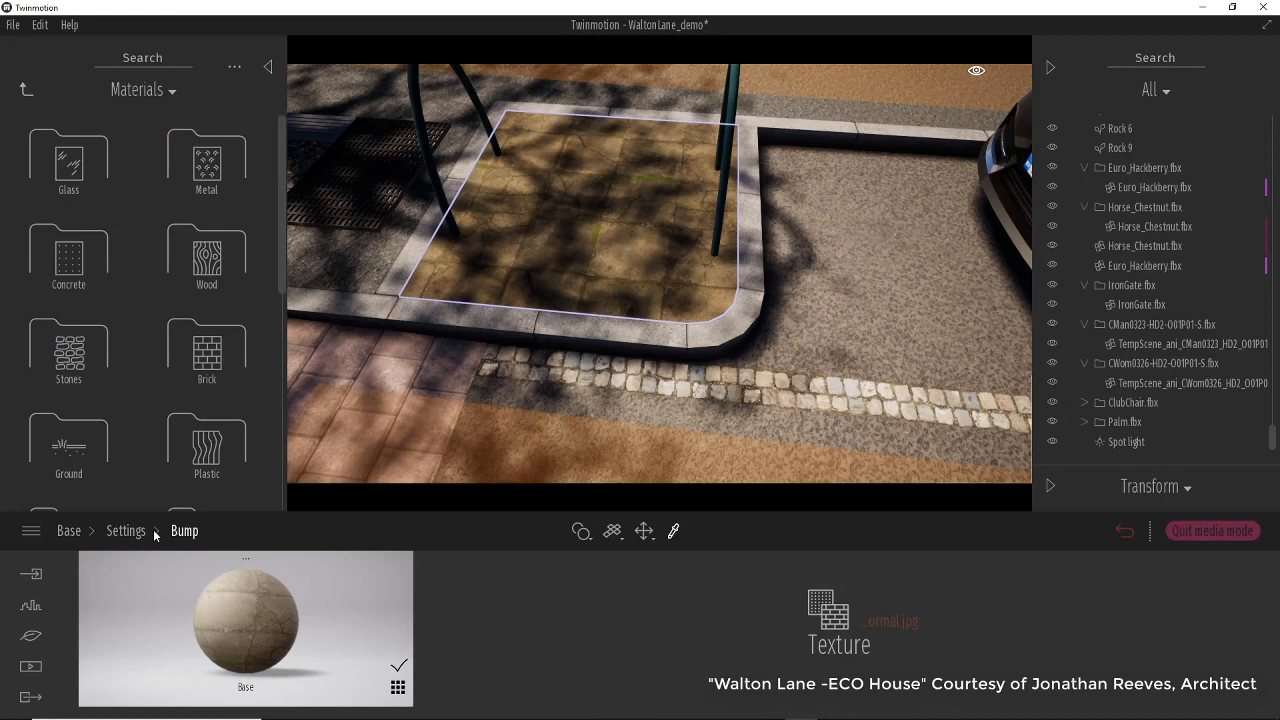
Set the Base material's bump strength to 81% while inspecting the tree-pit paving up close.
click(126, 531)
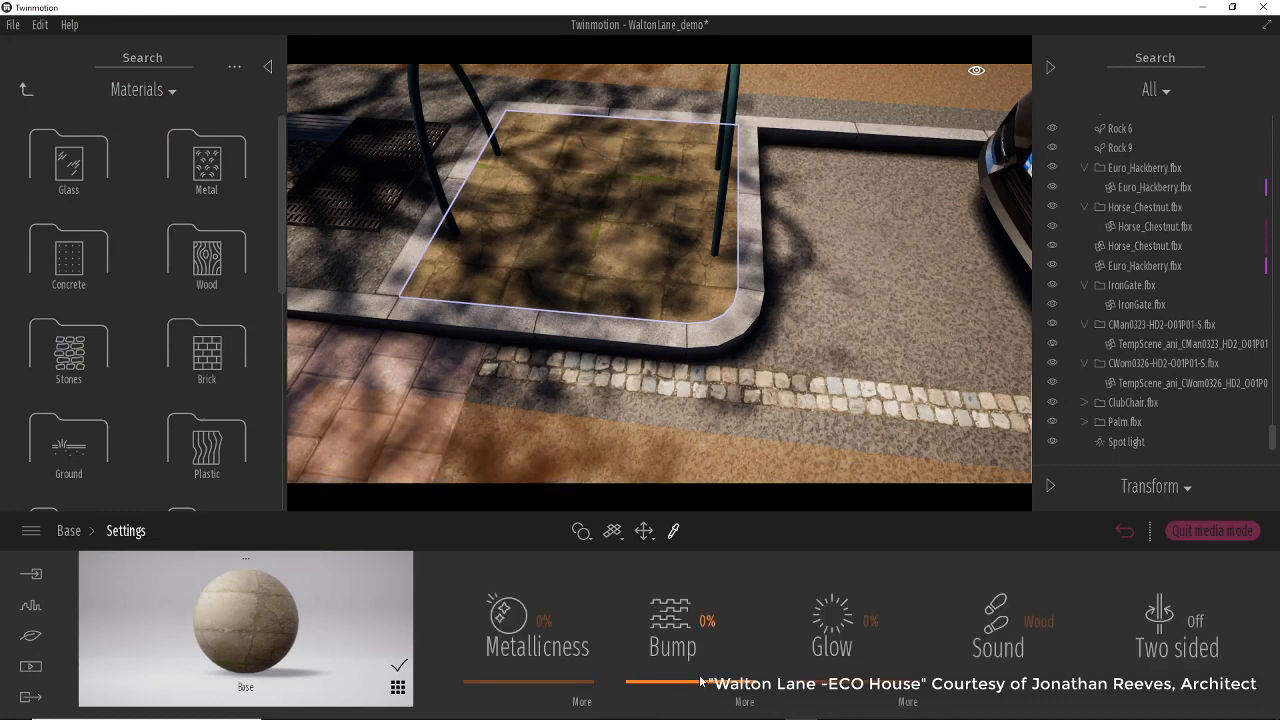
scroll(680, 309, up, 4)
scroll(680, 309, down, 3)
scroll(682, 310, up, 2)
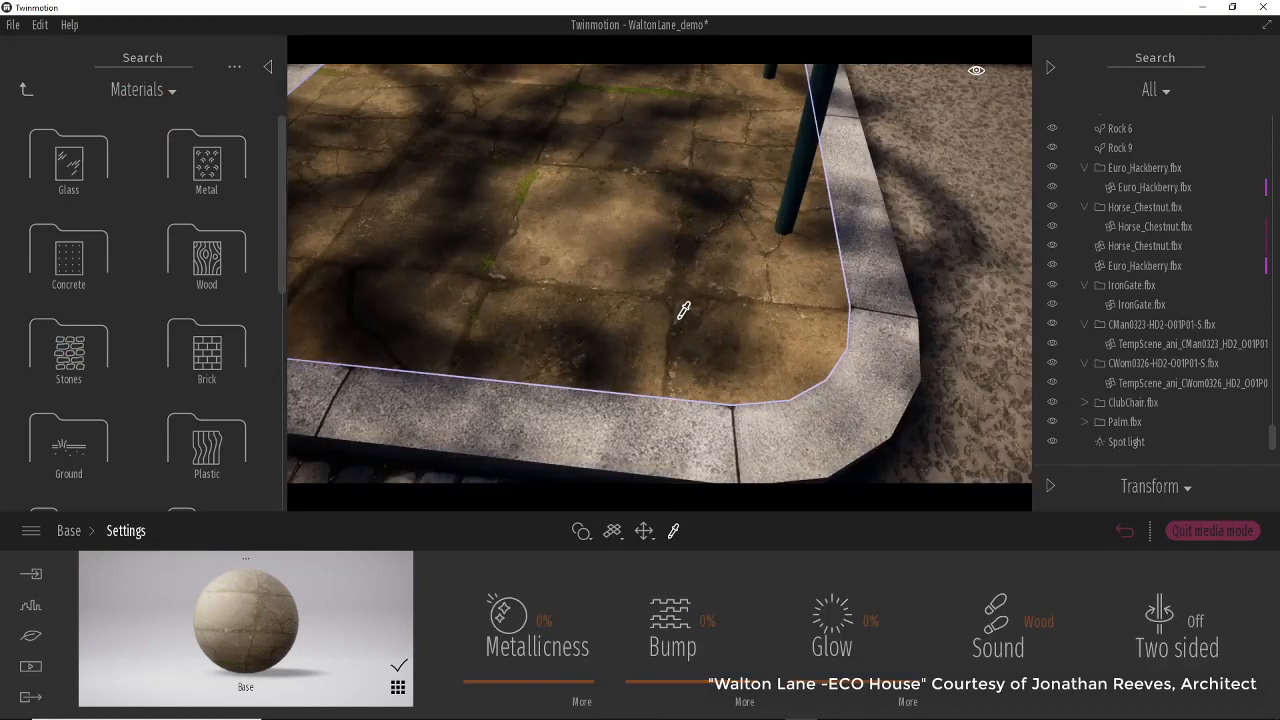
scroll(683, 309, down, 1)
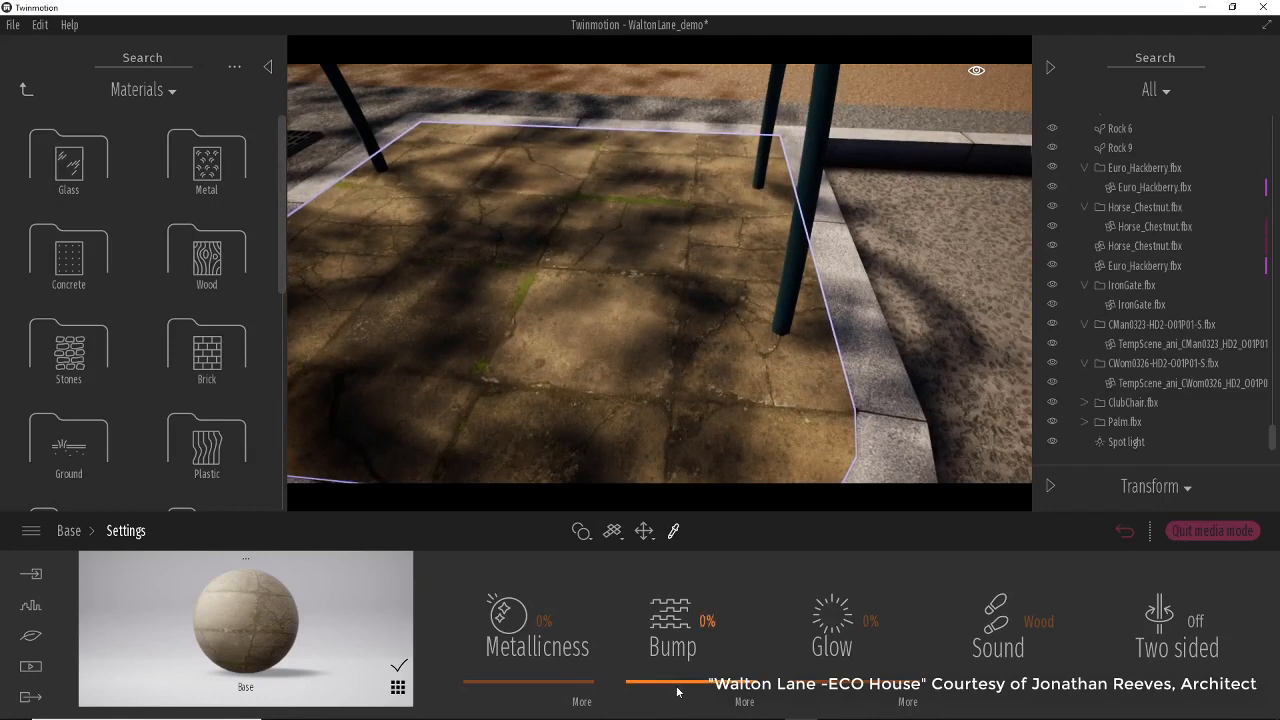
mouse_move(677, 686)
mouse_down()
mouse_move(676, 596)
mouse_move(683, 664)
mouse_up()
scroll(701, 256, up, 3)
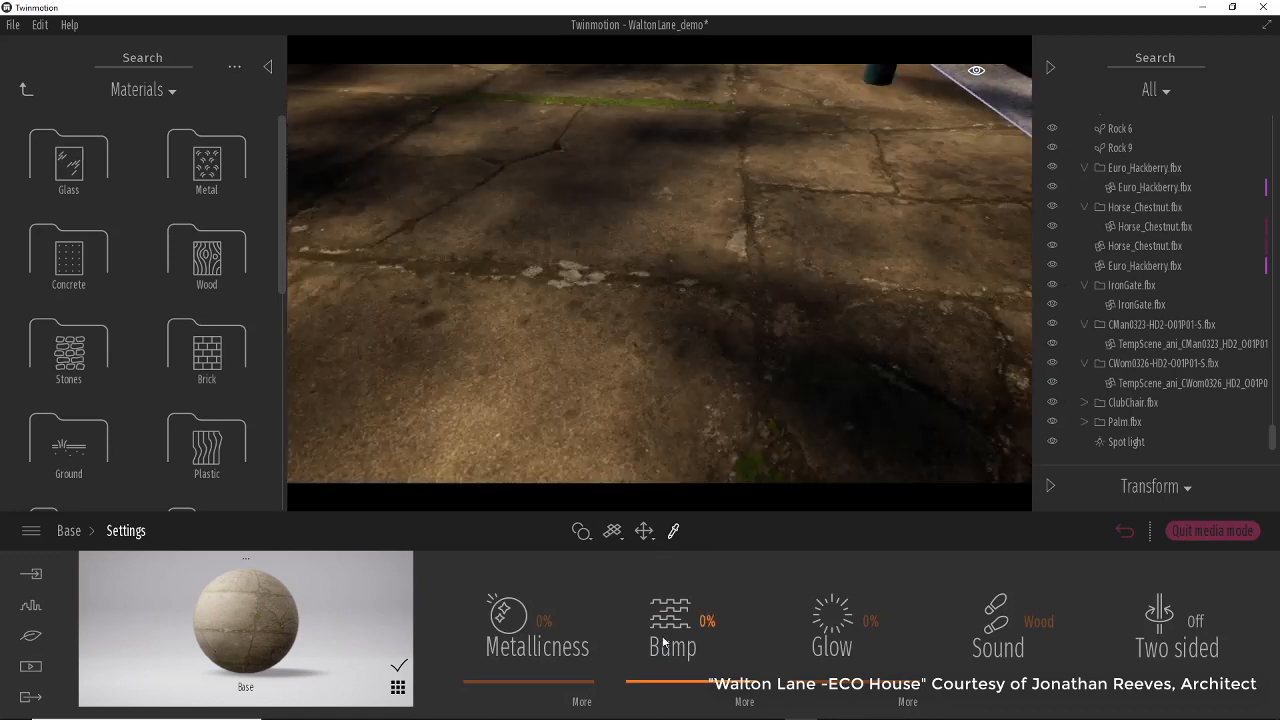
drag(663, 675, 659, 574)
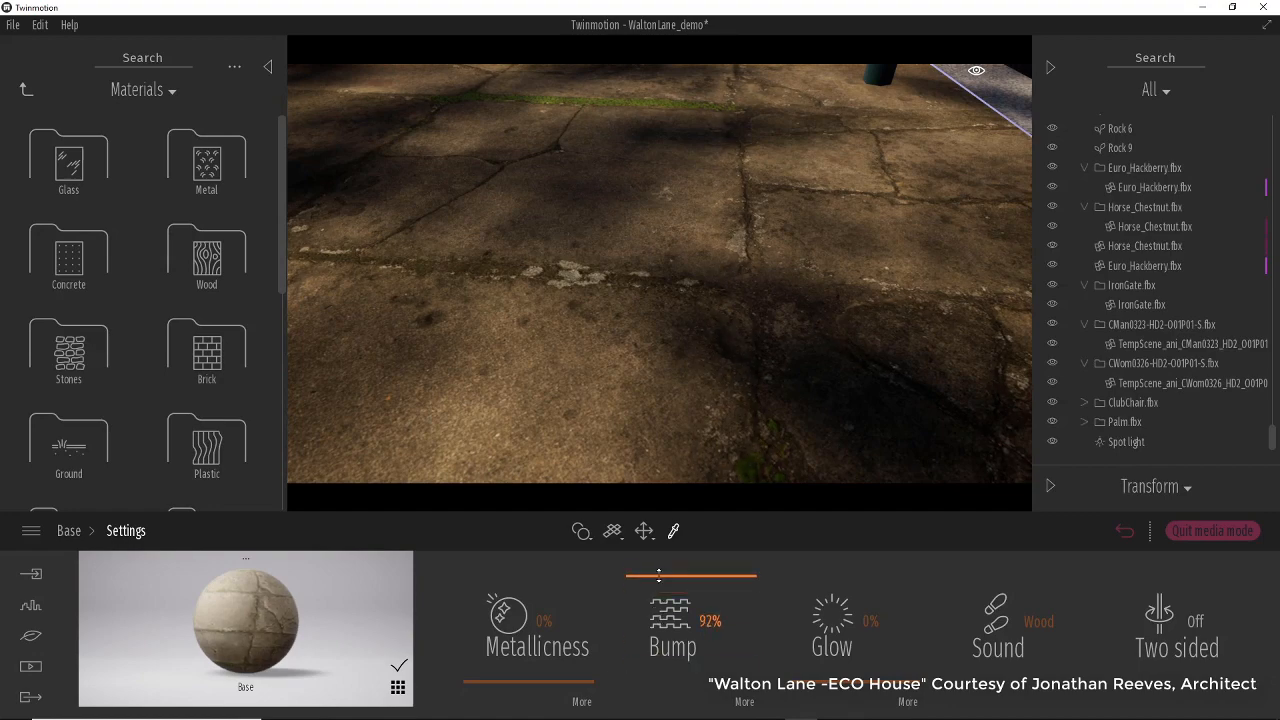
scroll(638, 299, down, 5)
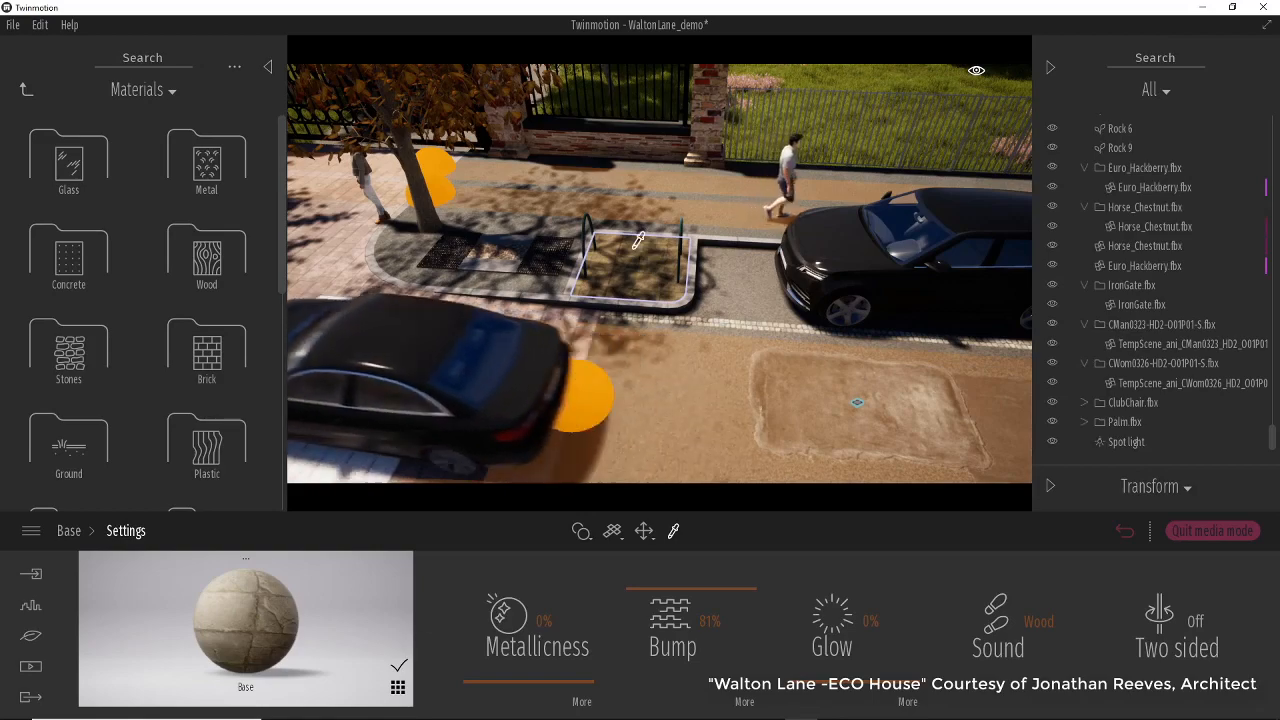
right_drag(639, 282, 748, 302)
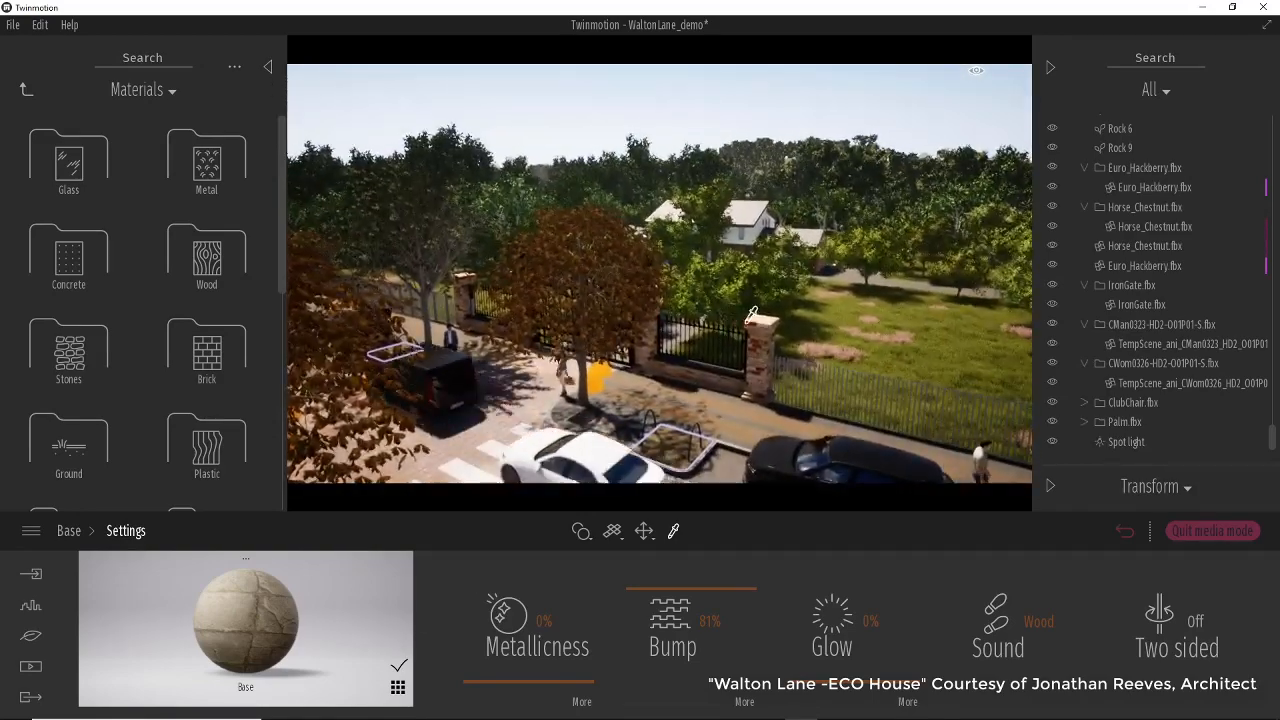